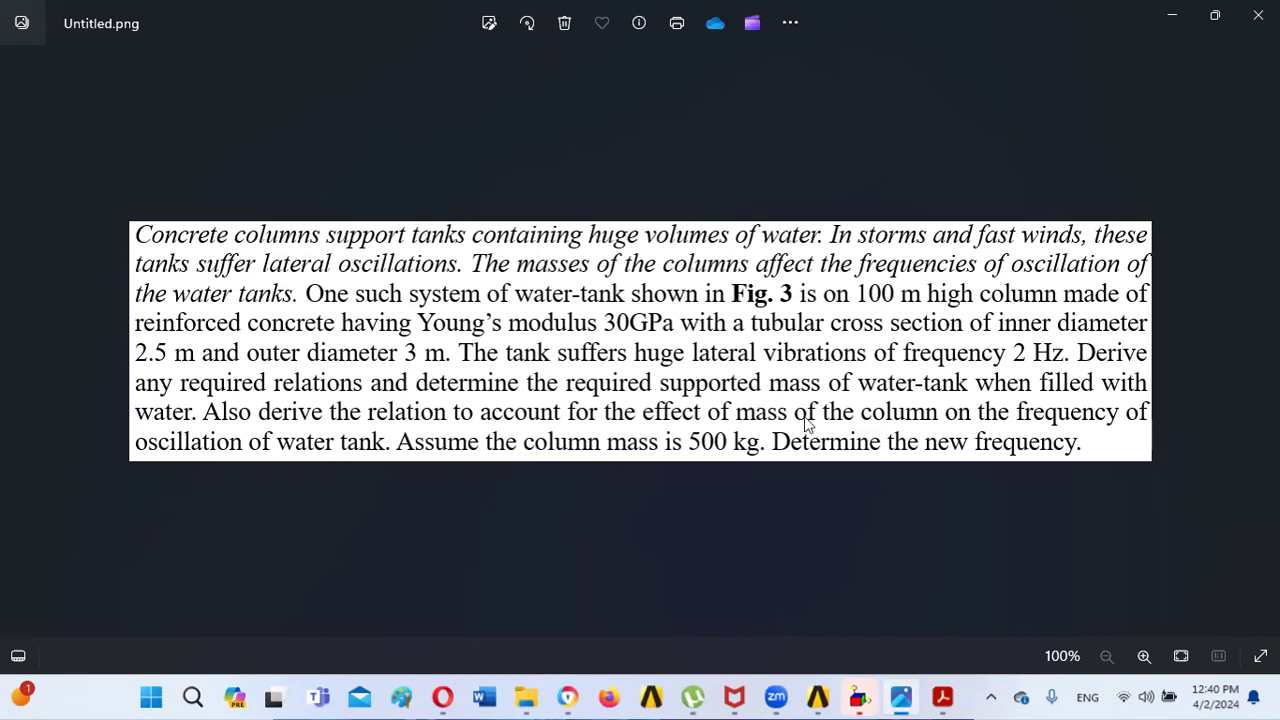
# - Switch to the PDF textbook in Acrobat and review the Example 2.1 water tank problem and its Figure 2.10 cantilever model
pyautogui.click(942, 697)
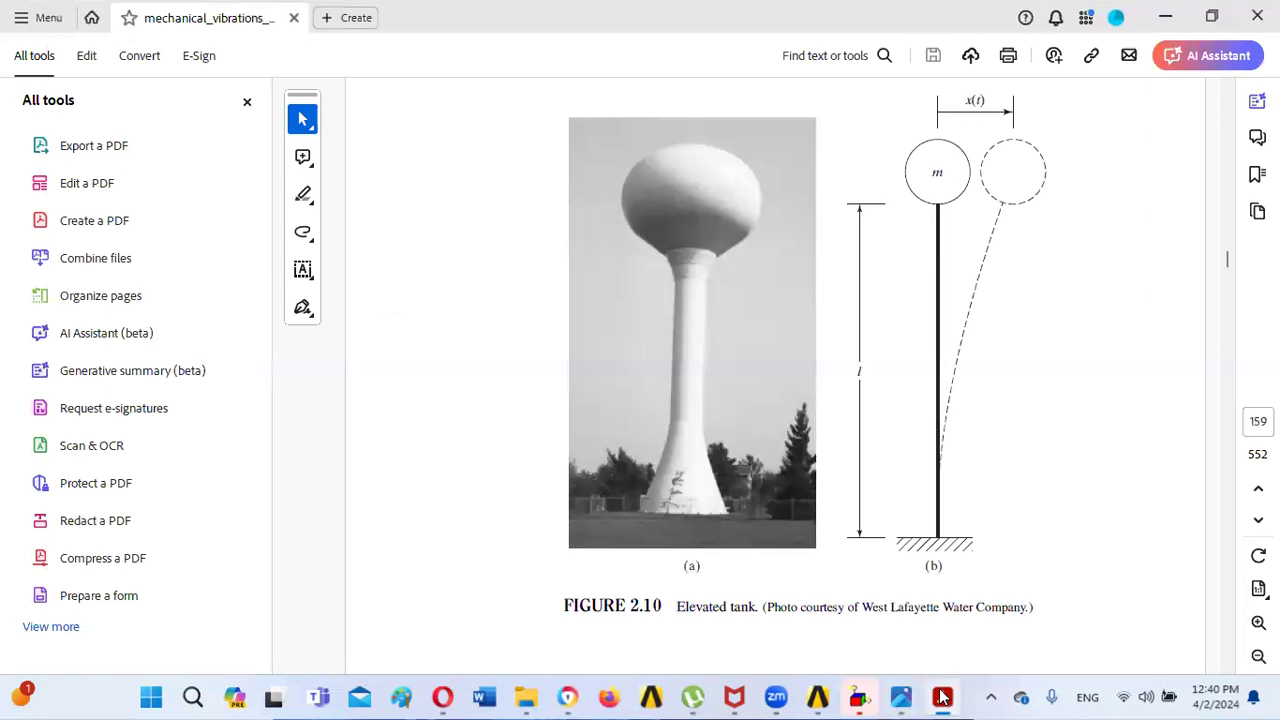
pyautogui.click(1228, 88)
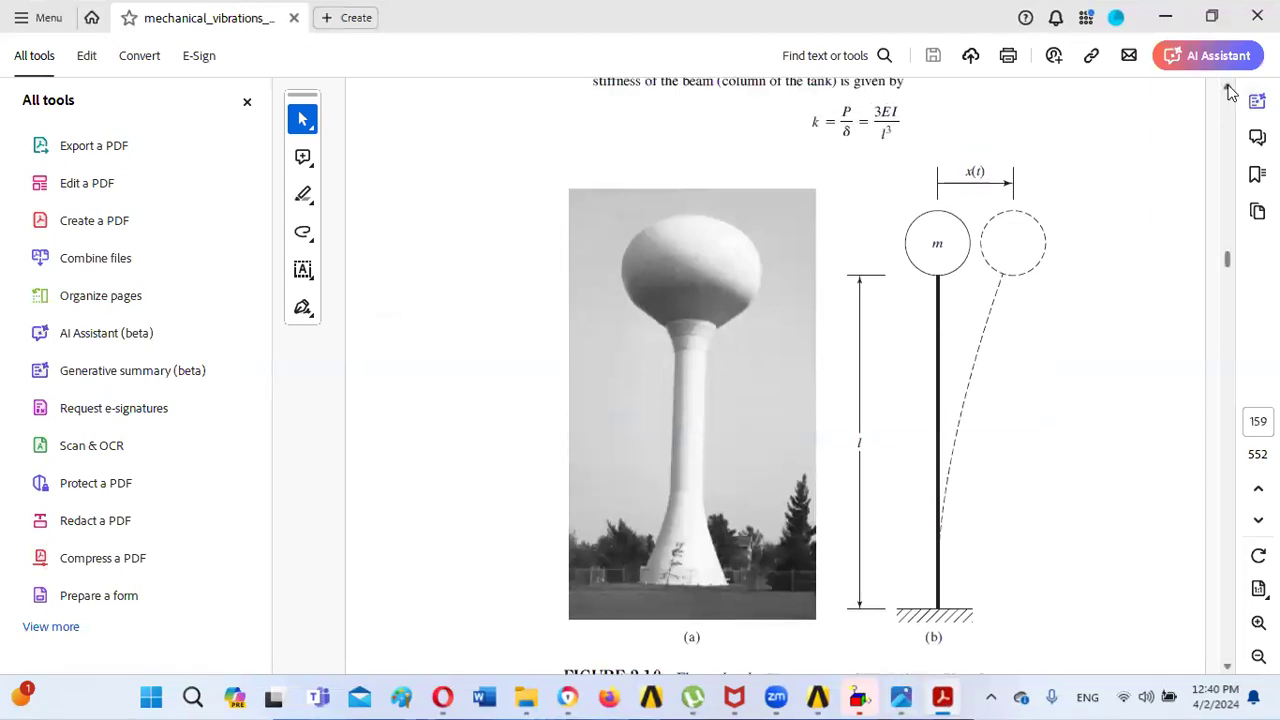
pyautogui.click(1230, 91)
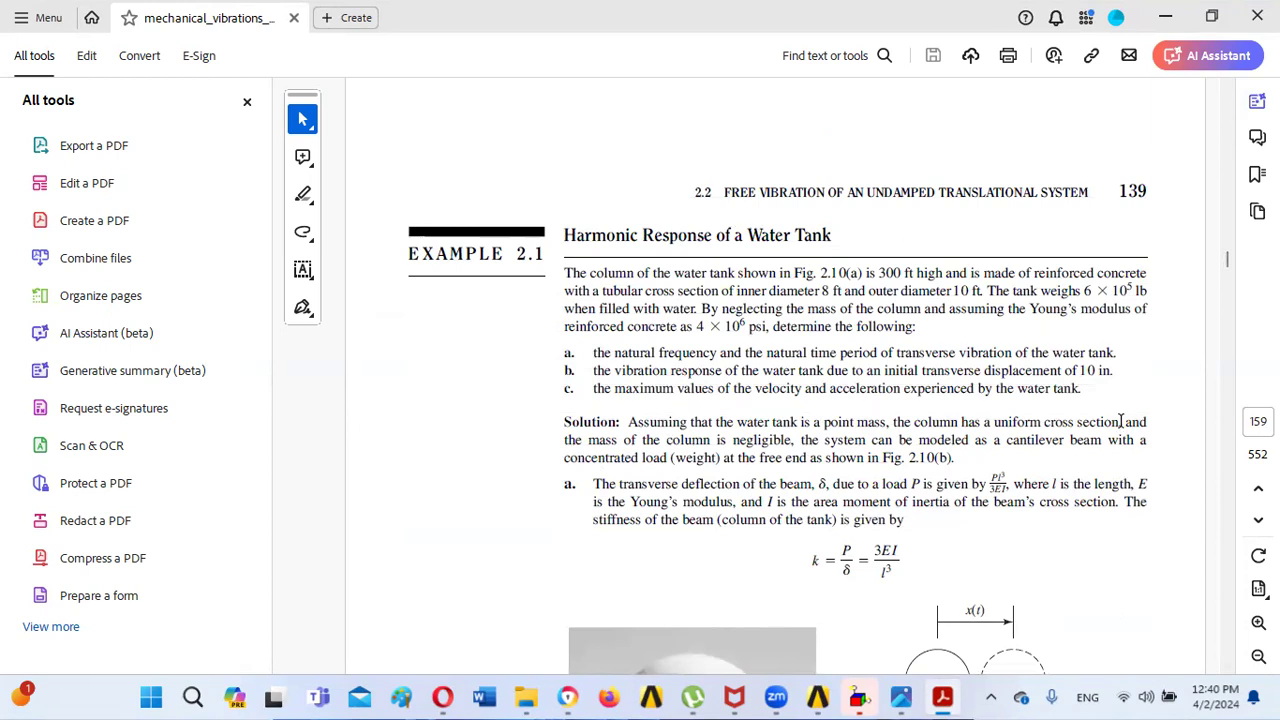
pyautogui.click(1228, 668)
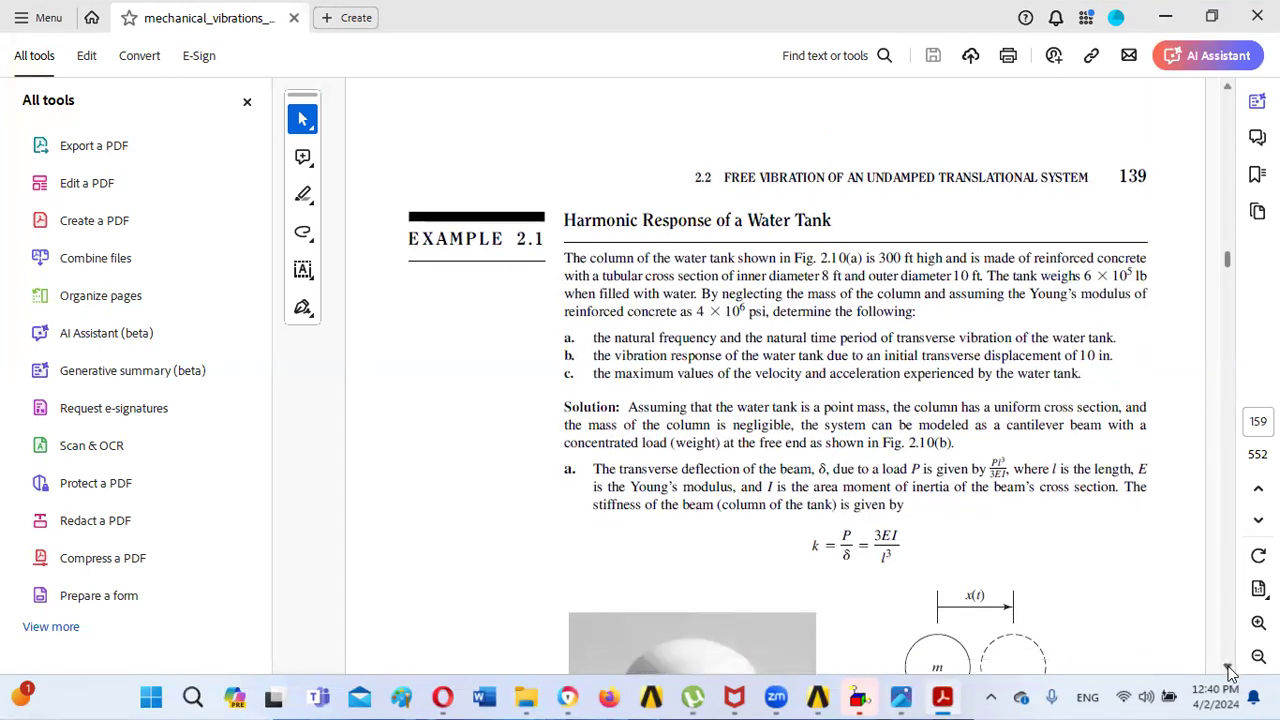
pyautogui.click(1228, 668)
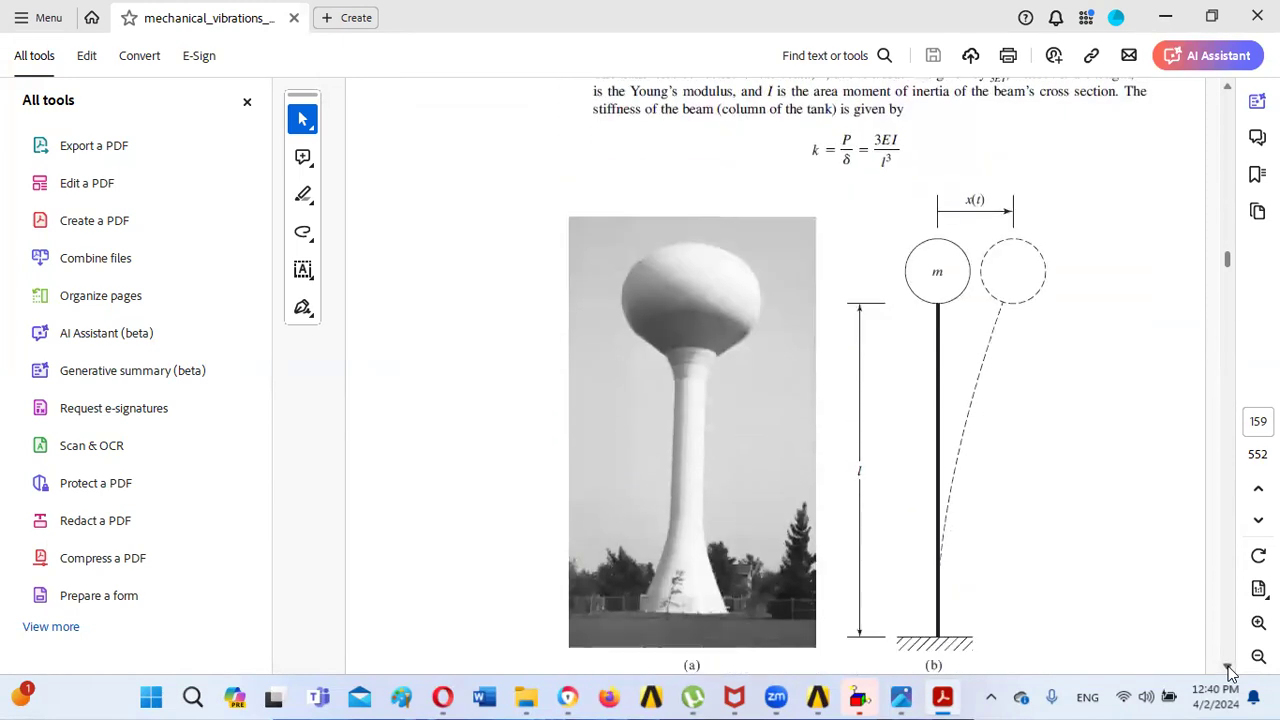
pyautogui.click(1228, 668)
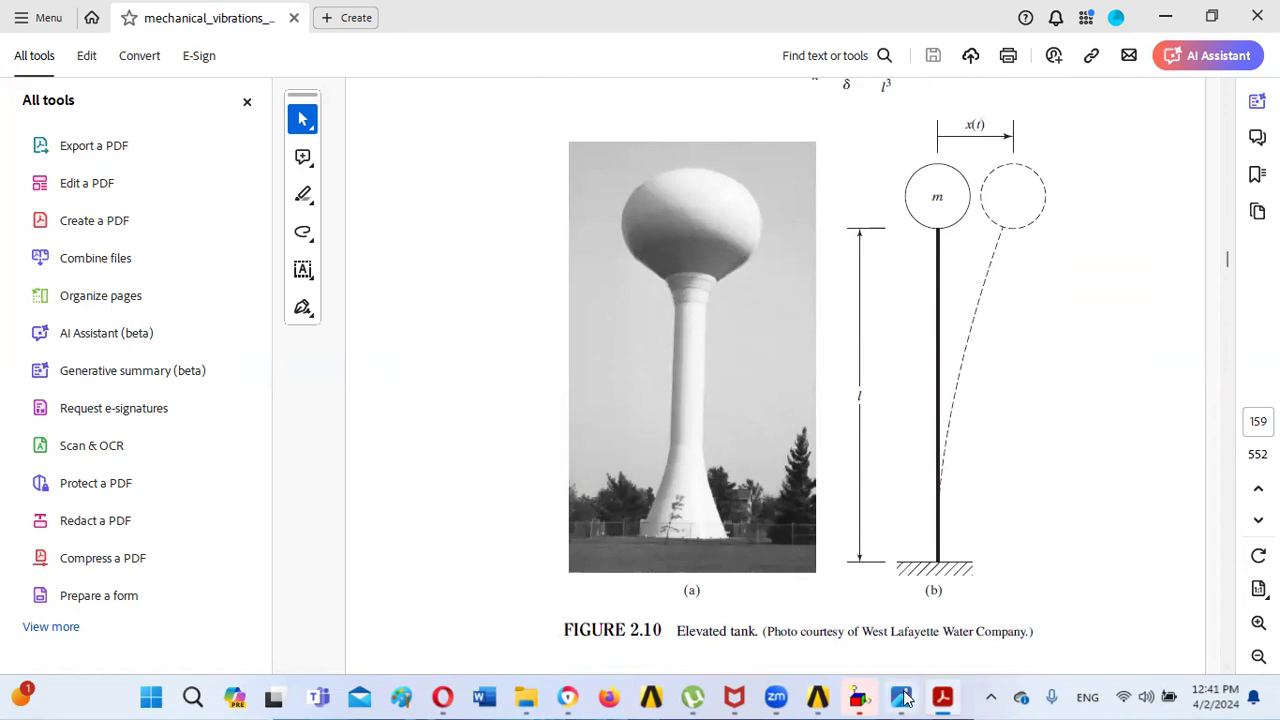
# - Switch back to Photos and read the water-tank problem statement in Untitled.png
pyautogui.moveTo(902, 697)
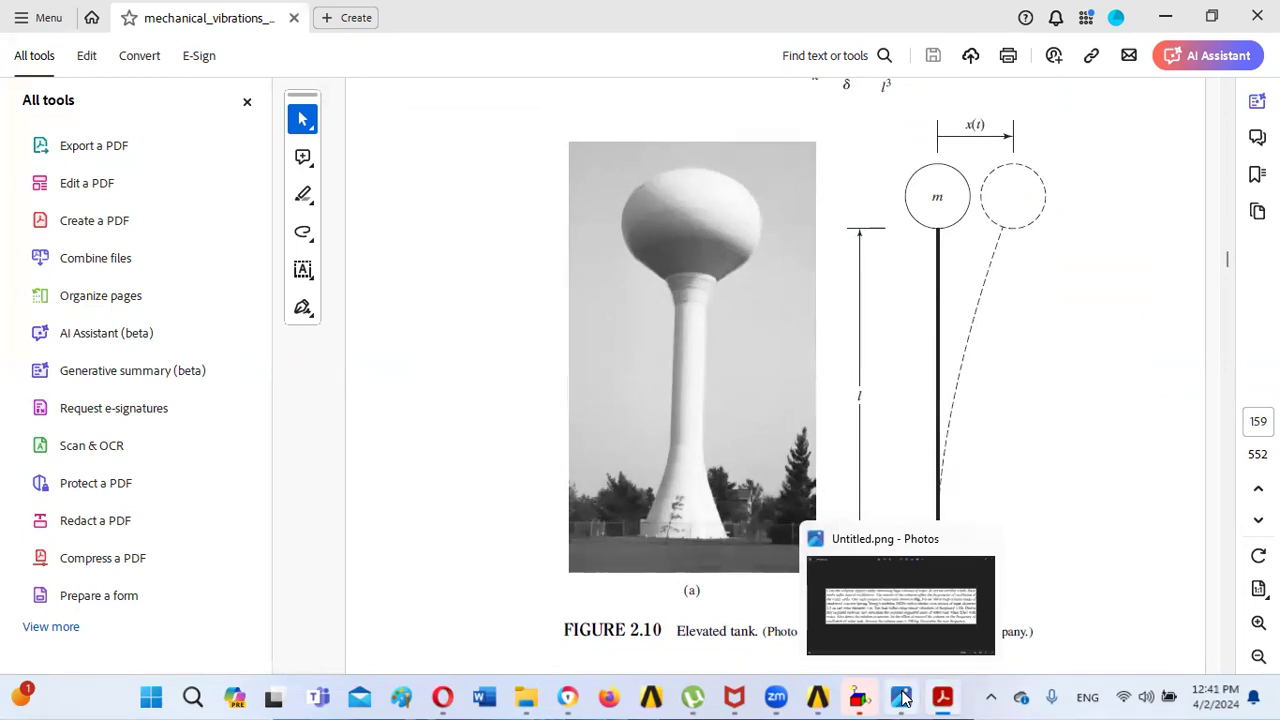
pyautogui.click(902, 697)
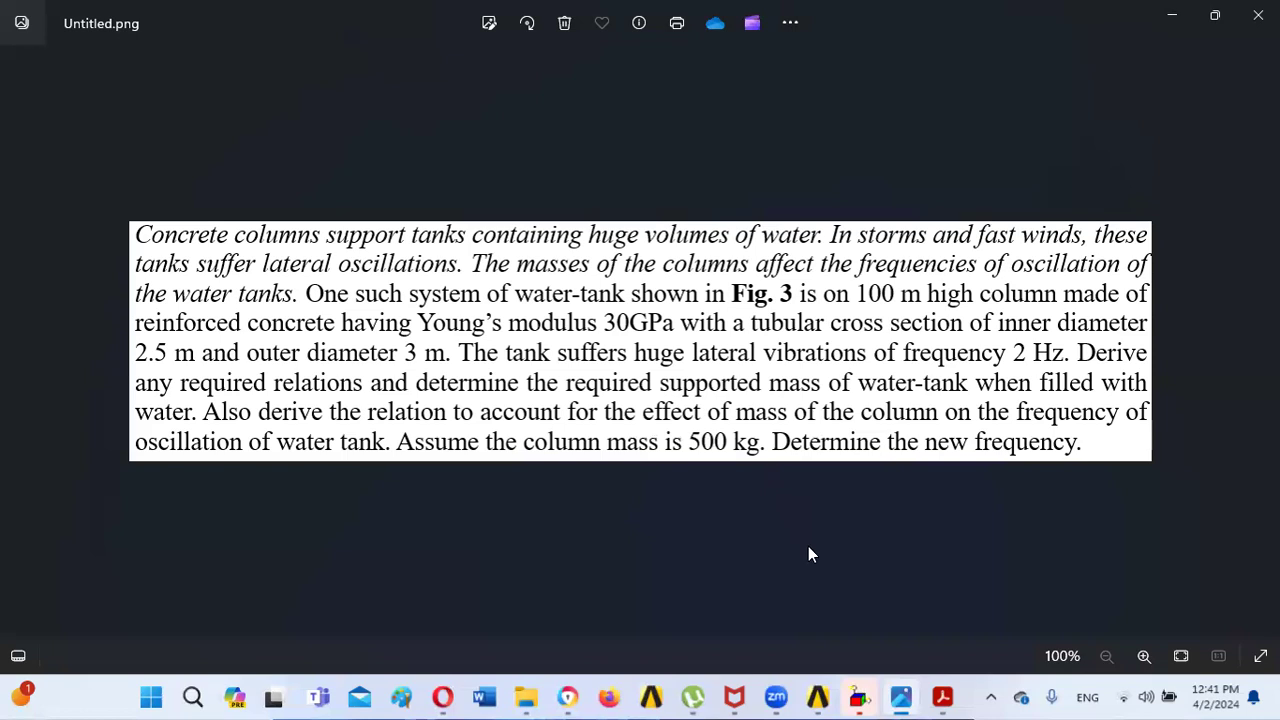
pyautogui.click(901, 697)
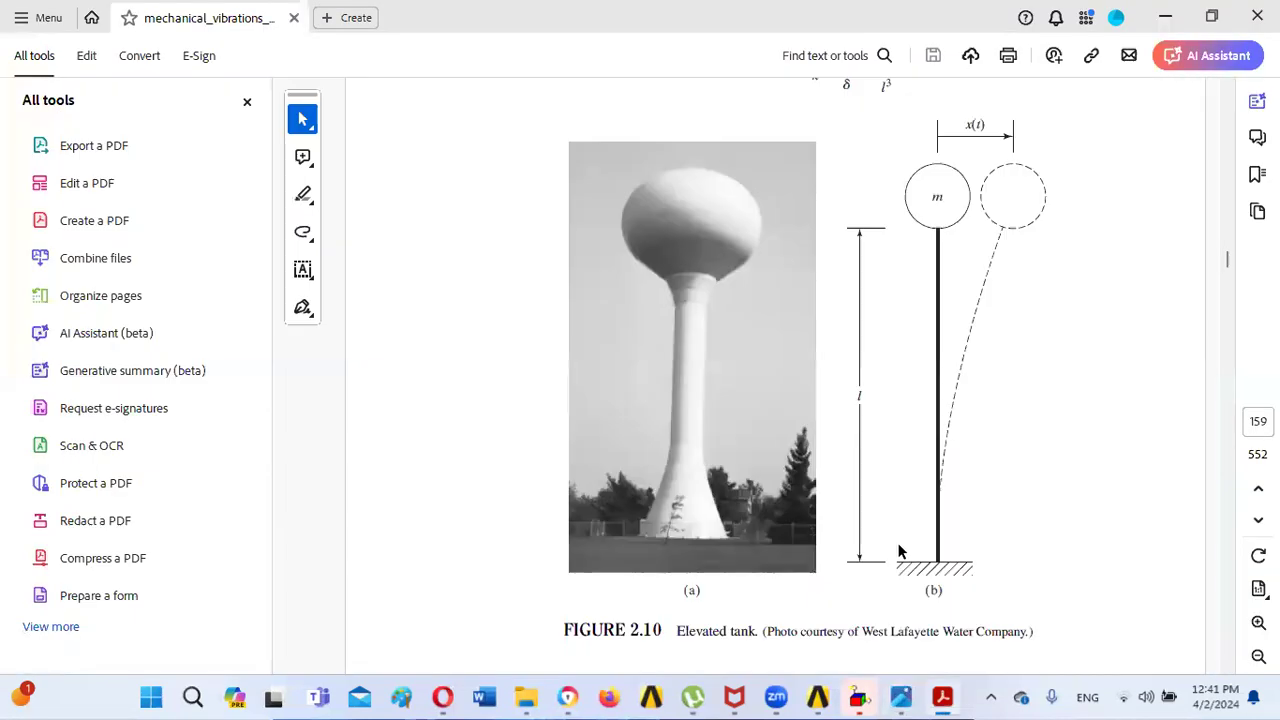
pyautogui.click(901, 697)
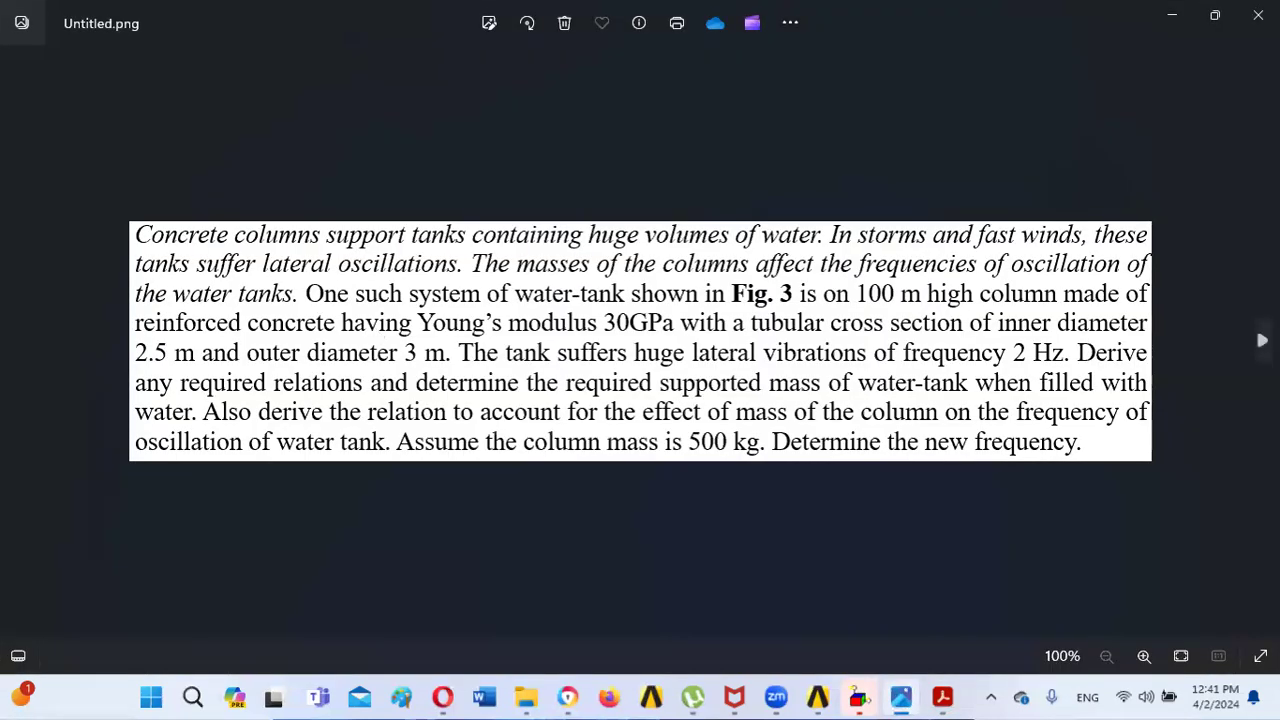
# - Examine the handwritten solution images for the column's stiffness, the supported tank mass and the new natural frequency including column mass
pyautogui.click(1262, 340)
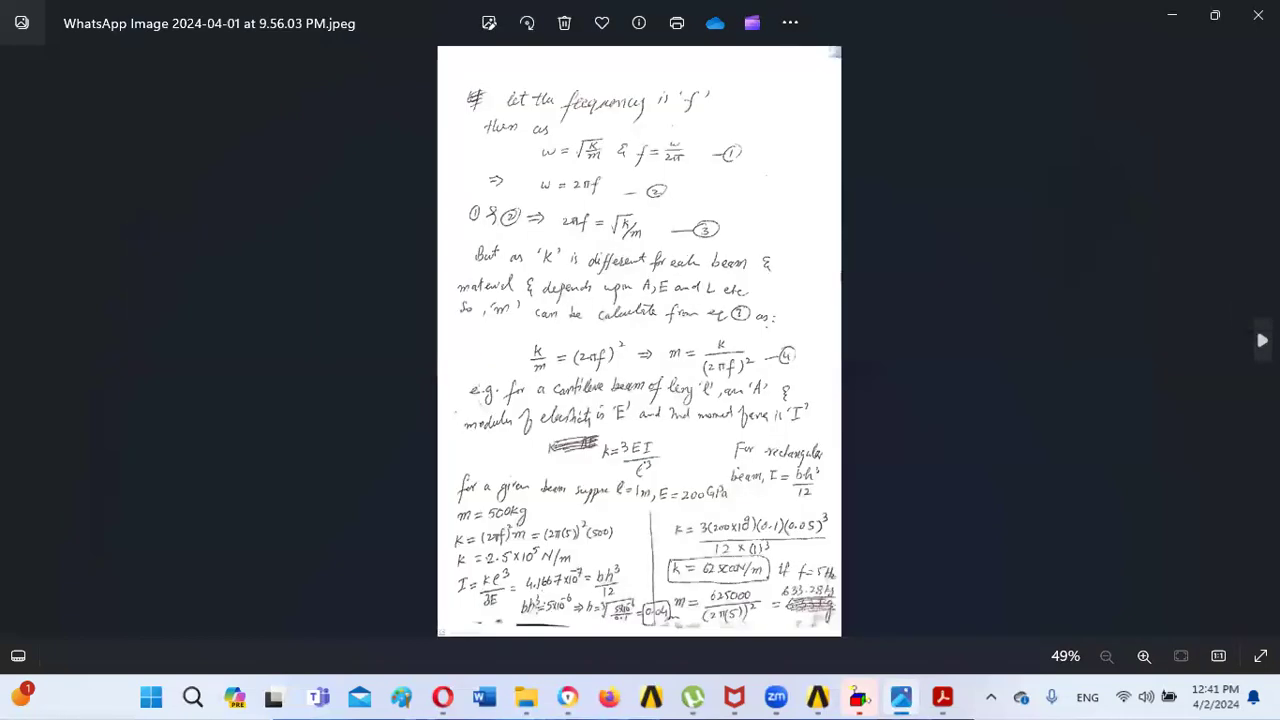
pyautogui.click(1262, 340)
pyautogui.scroll(2, 633, 130)
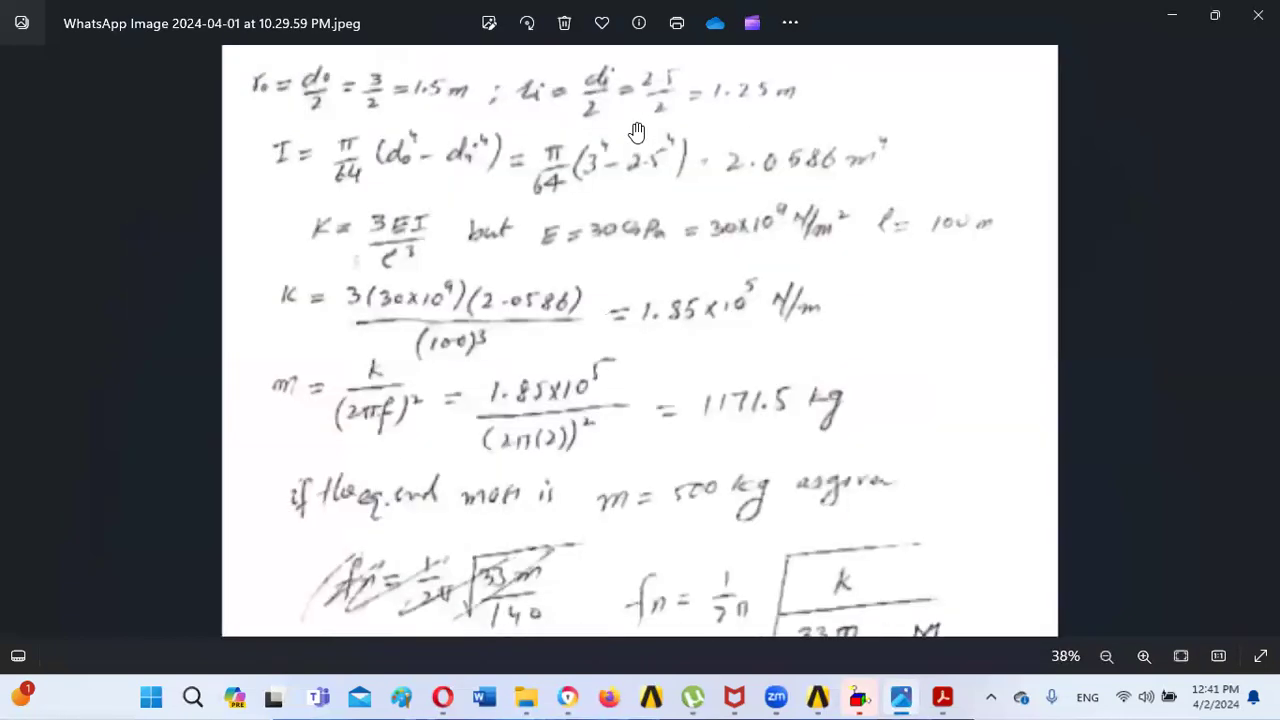
pyautogui.moveTo(529, 174); pyautogui.dragTo(518, 232)
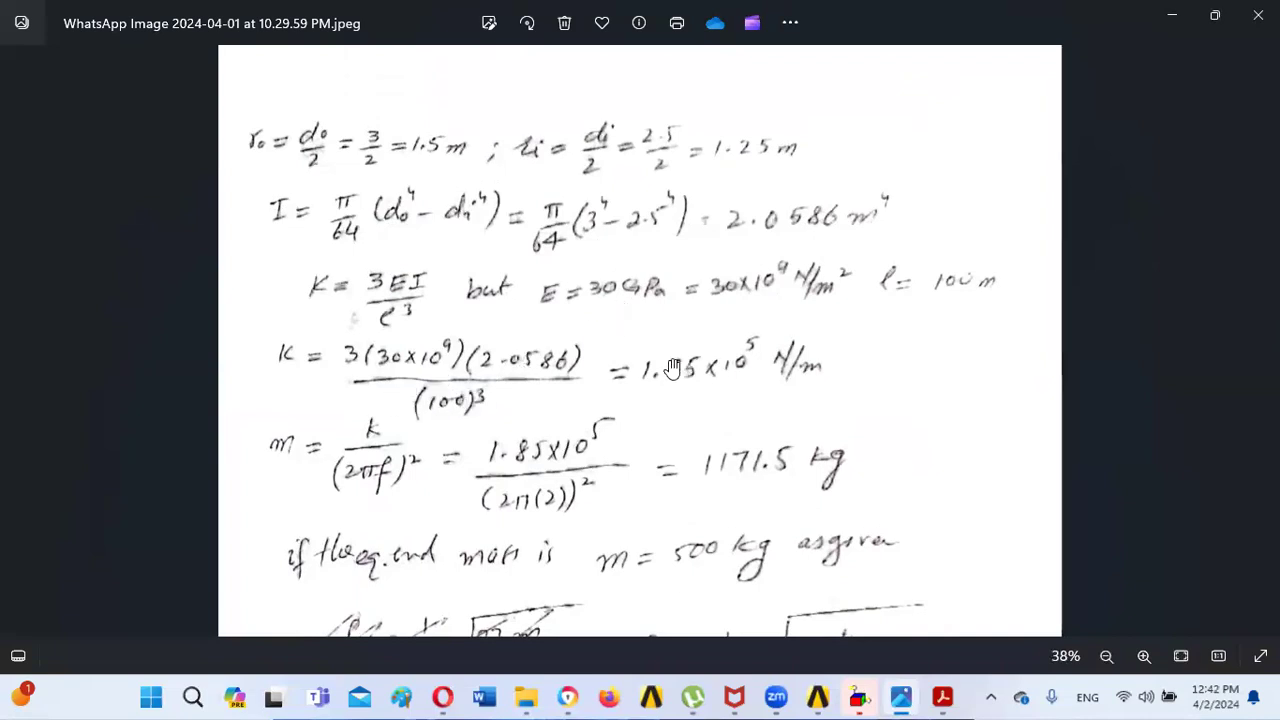
pyautogui.moveTo(726, 420); pyautogui.dragTo(789, 235)
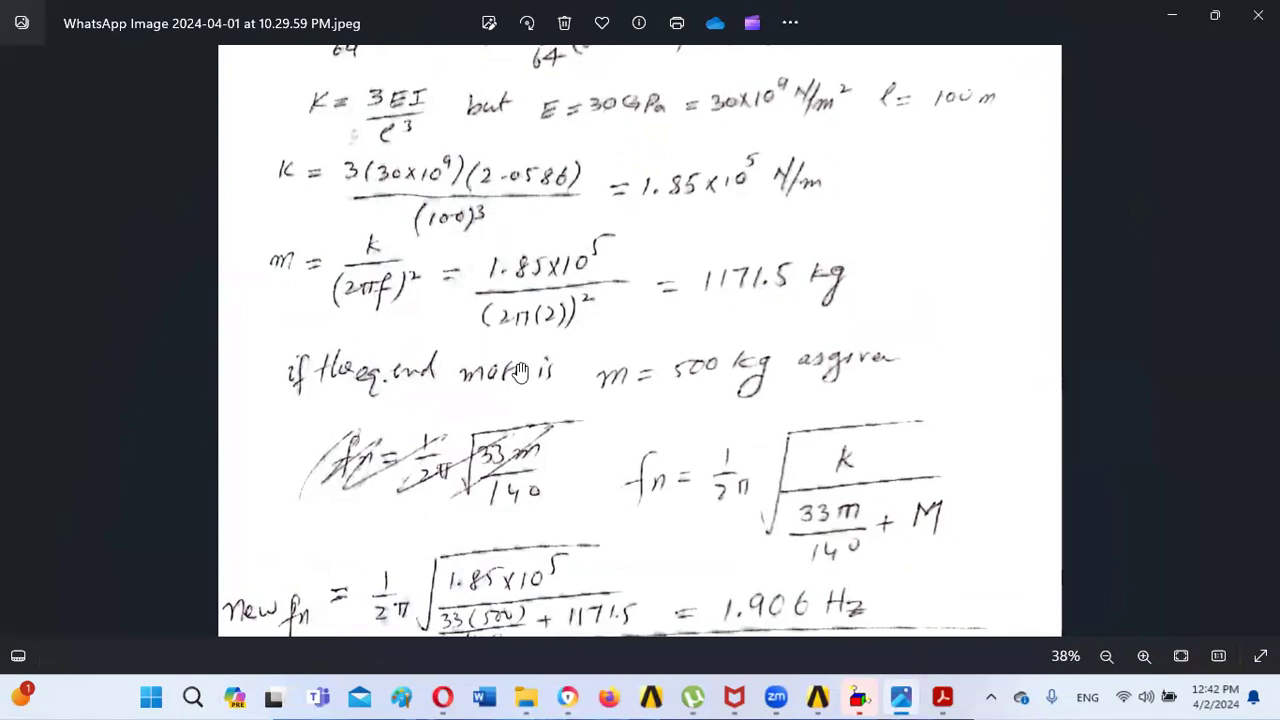
pyautogui.moveTo(568, 472); pyautogui.dragTo(618, 333)
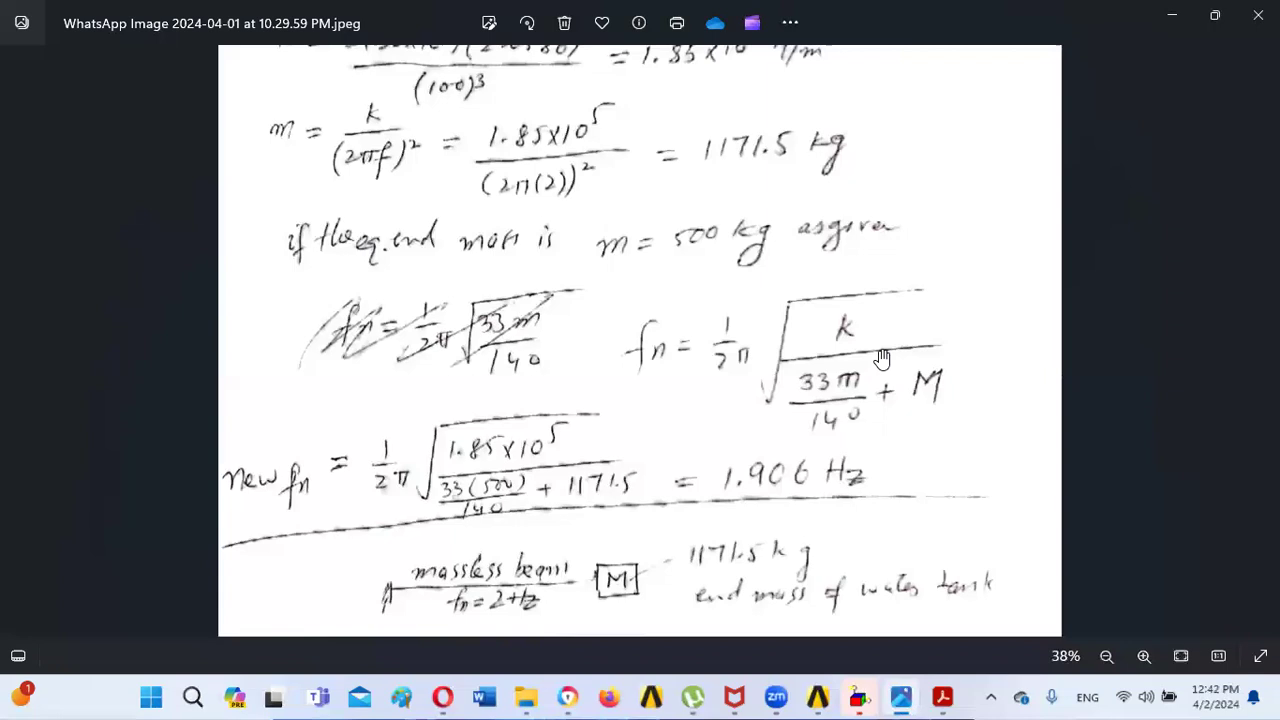
pyautogui.moveTo(663, 490); pyautogui.dragTo(710, 384)
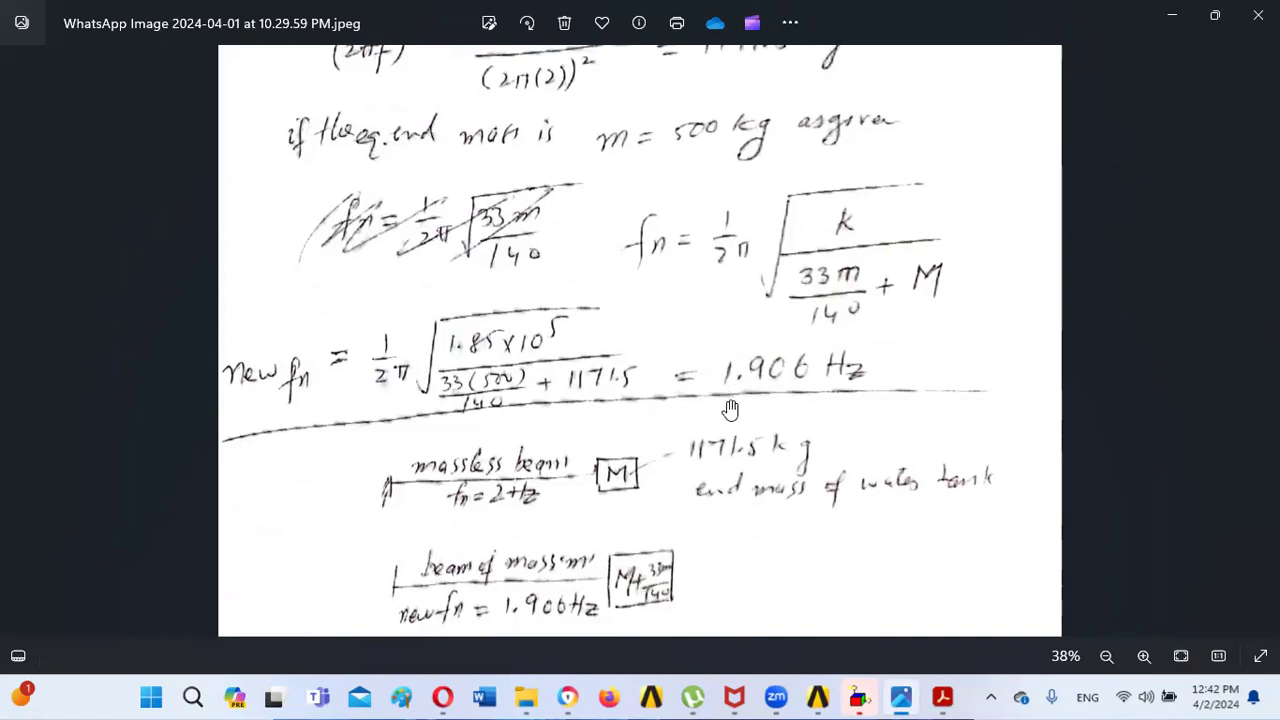
pyautogui.moveTo(692, 450); pyautogui.dragTo(692, 372)
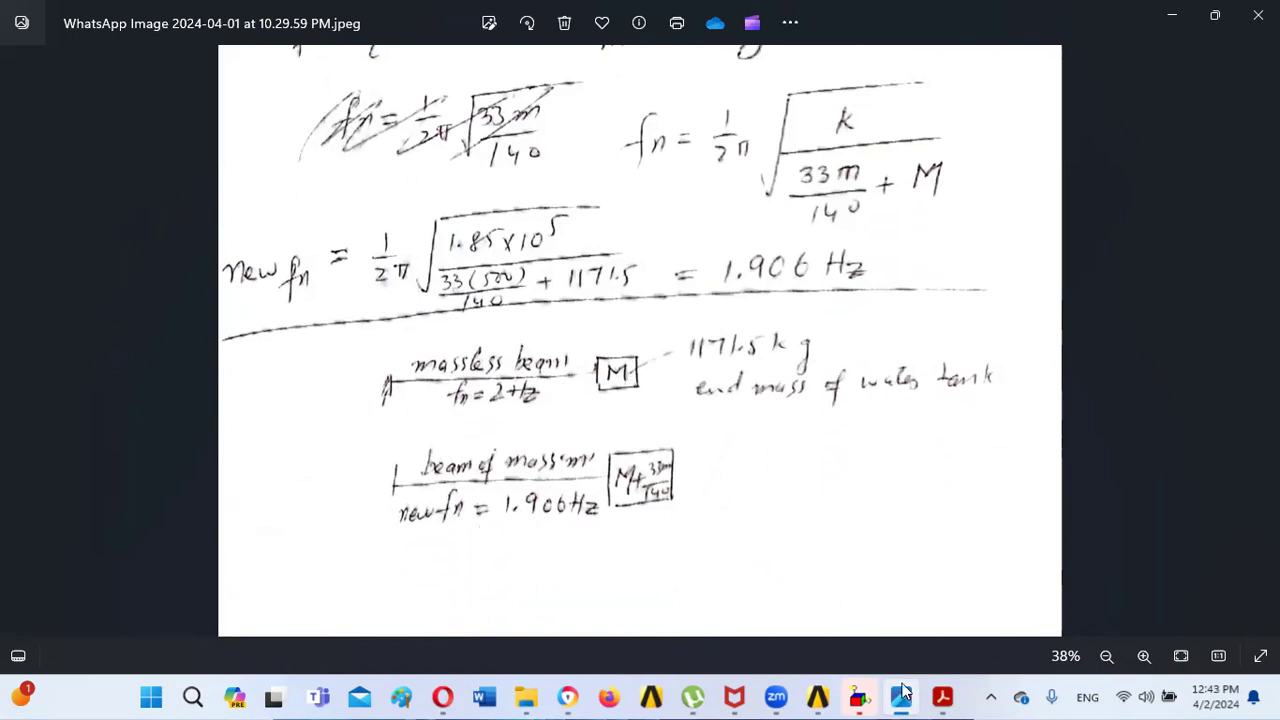
# - Switch to ANSYS Workbench, start a new project and add a standalone Modal analysis system to the schematic
pyautogui.moveTo(817, 697)
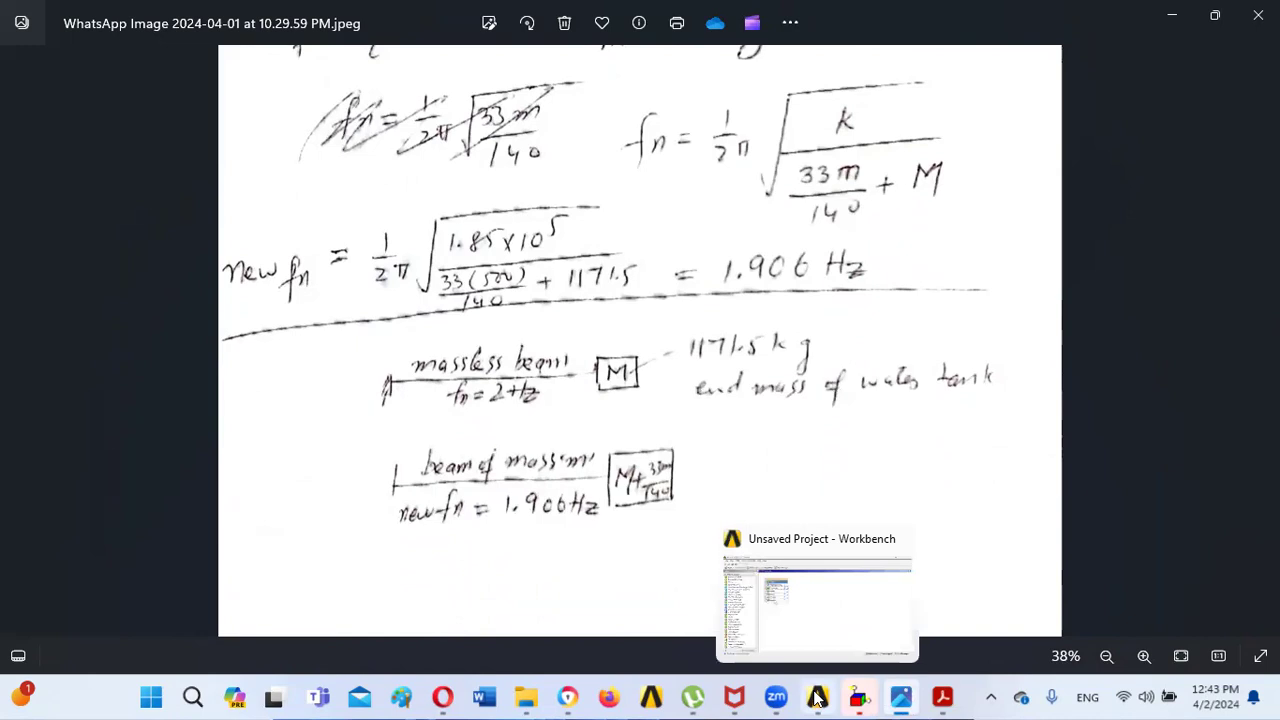
pyautogui.click(820, 589)
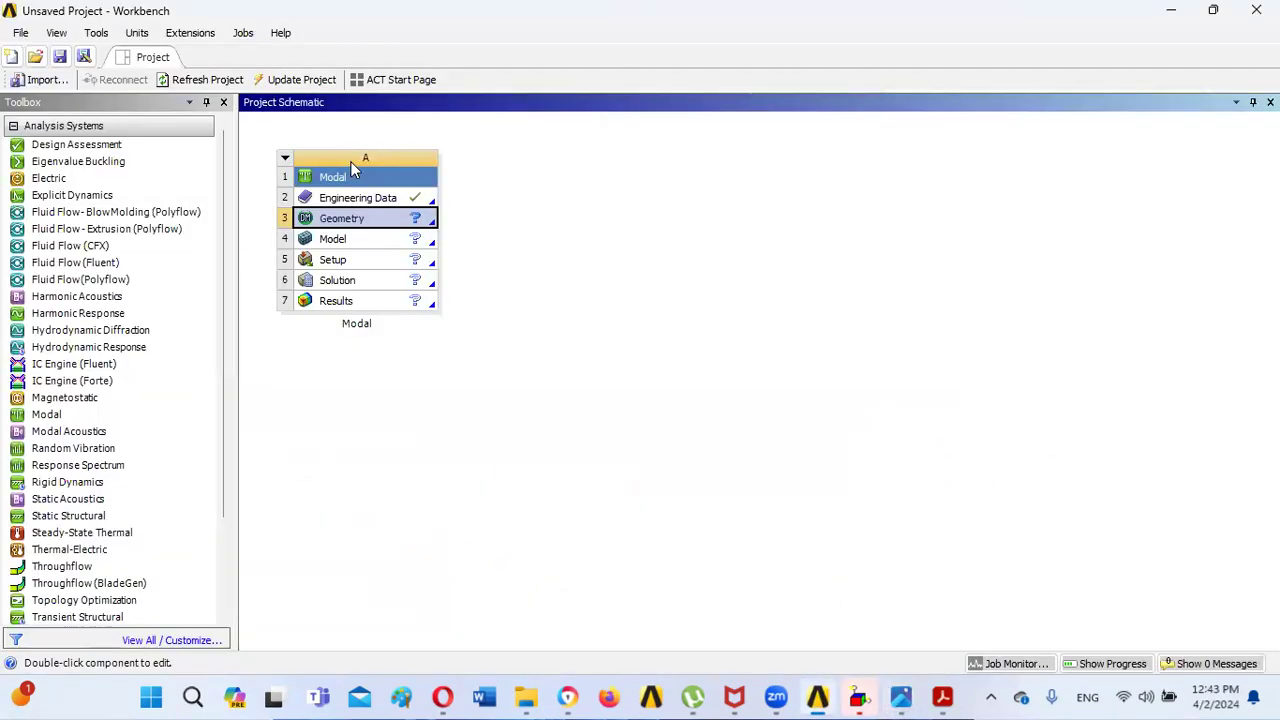
pyautogui.click(13, 57)
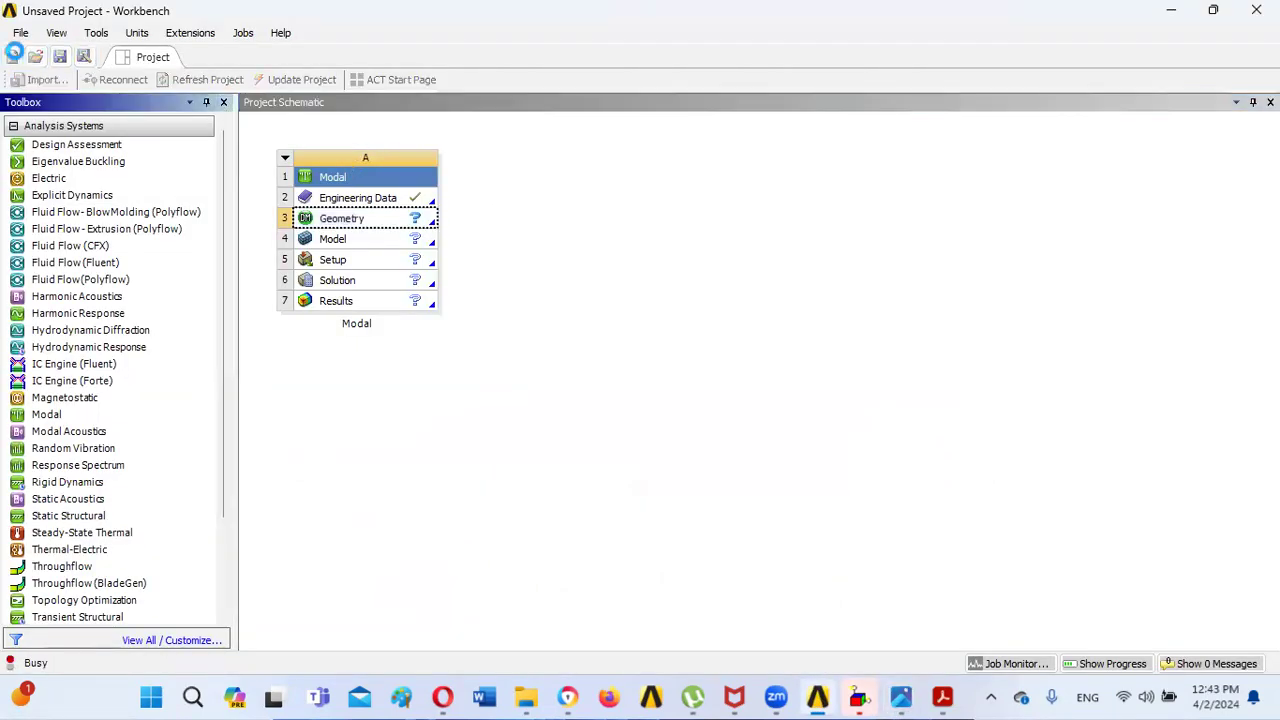
pyautogui.click(655, 377)
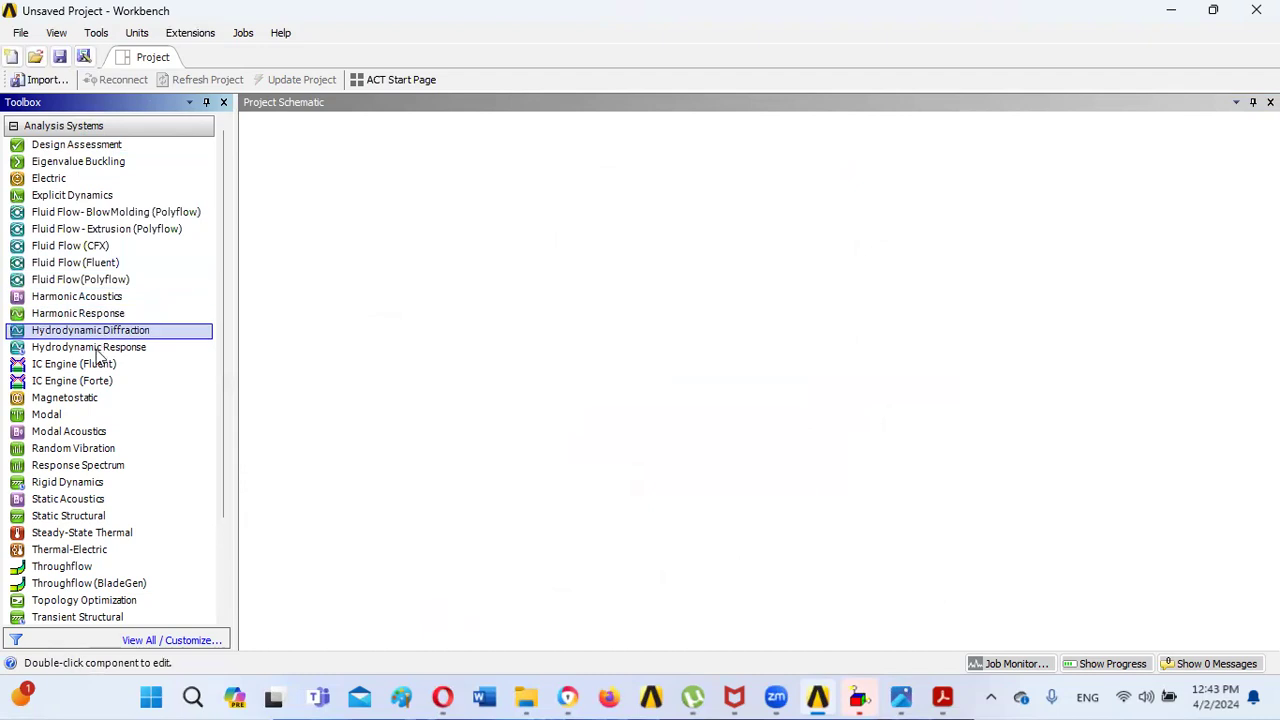
pyautogui.moveTo(60, 414); pyautogui.dragTo(340, 193)
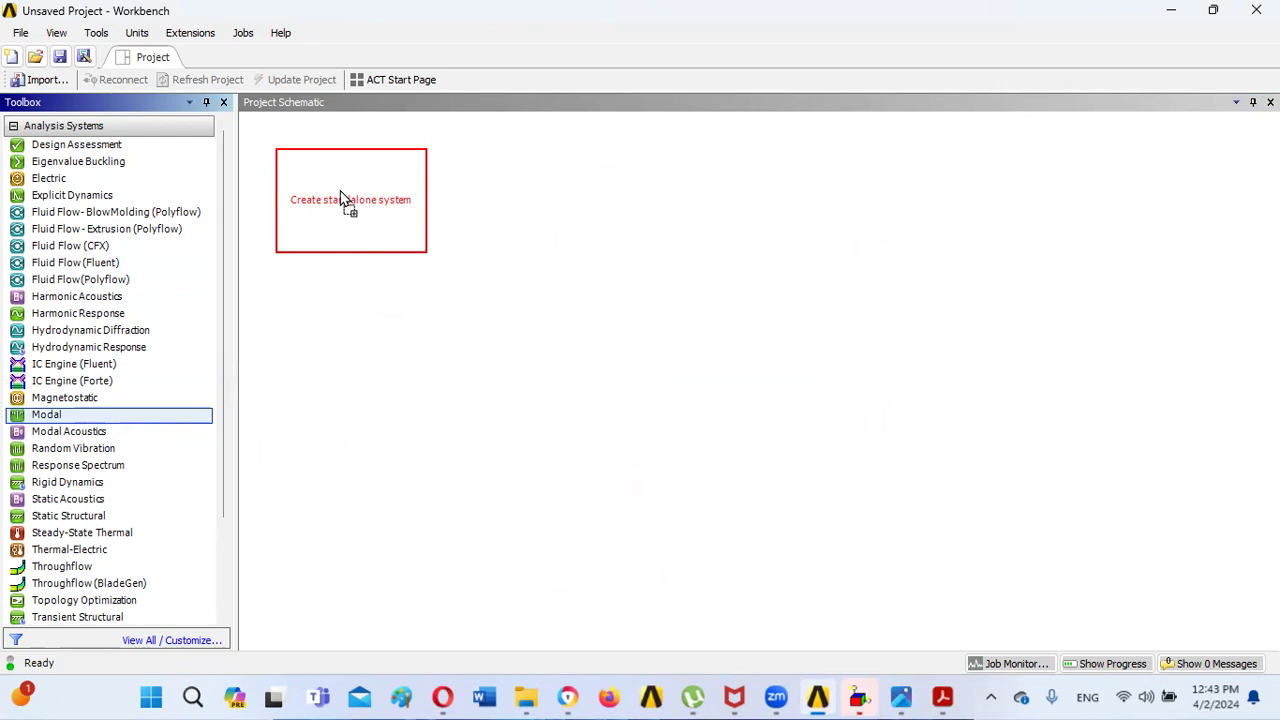
pyautogui.moveTo(340, 198); pyautogui.dragTo(339, 191)
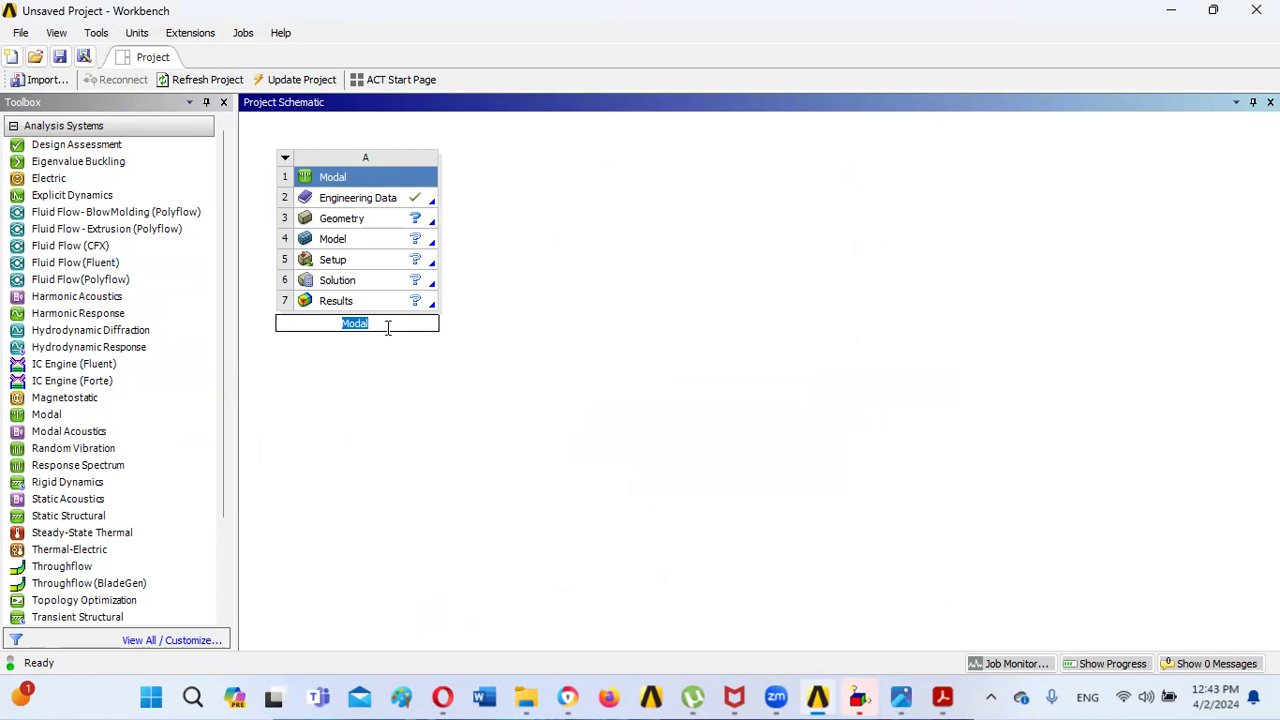
pyautogui.click(465, 390)
# - Open the Modal system's geometry in DesignModeler and check the elevated tank figure in the PDF as reference
pyautogui.doubleClick(366, 227)
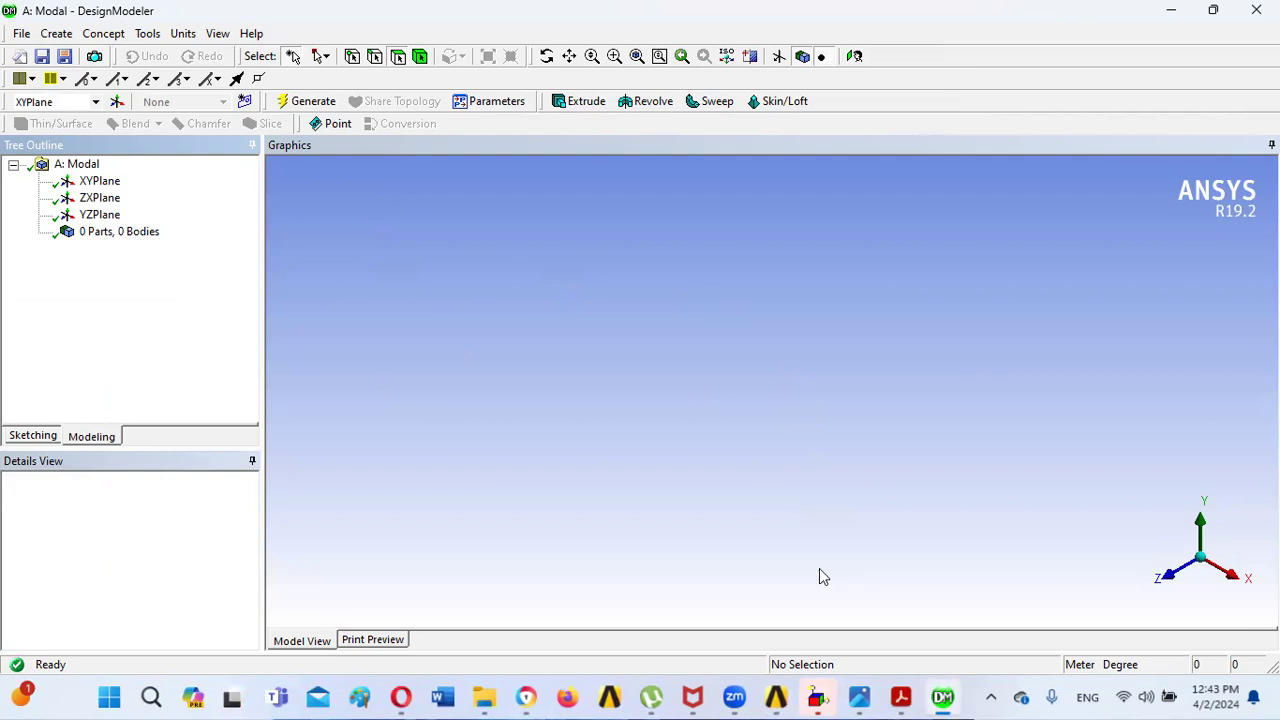
pyautogui.click(900, 697)
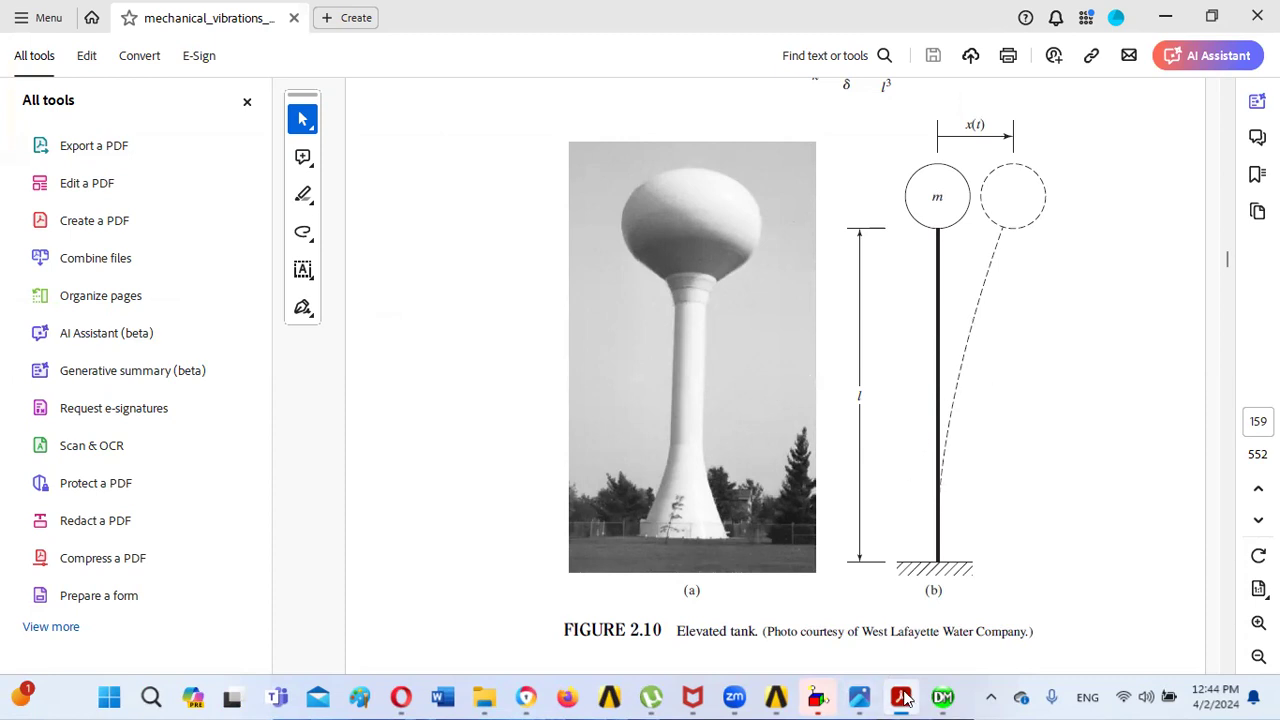
pyautogui.click(942, 697)
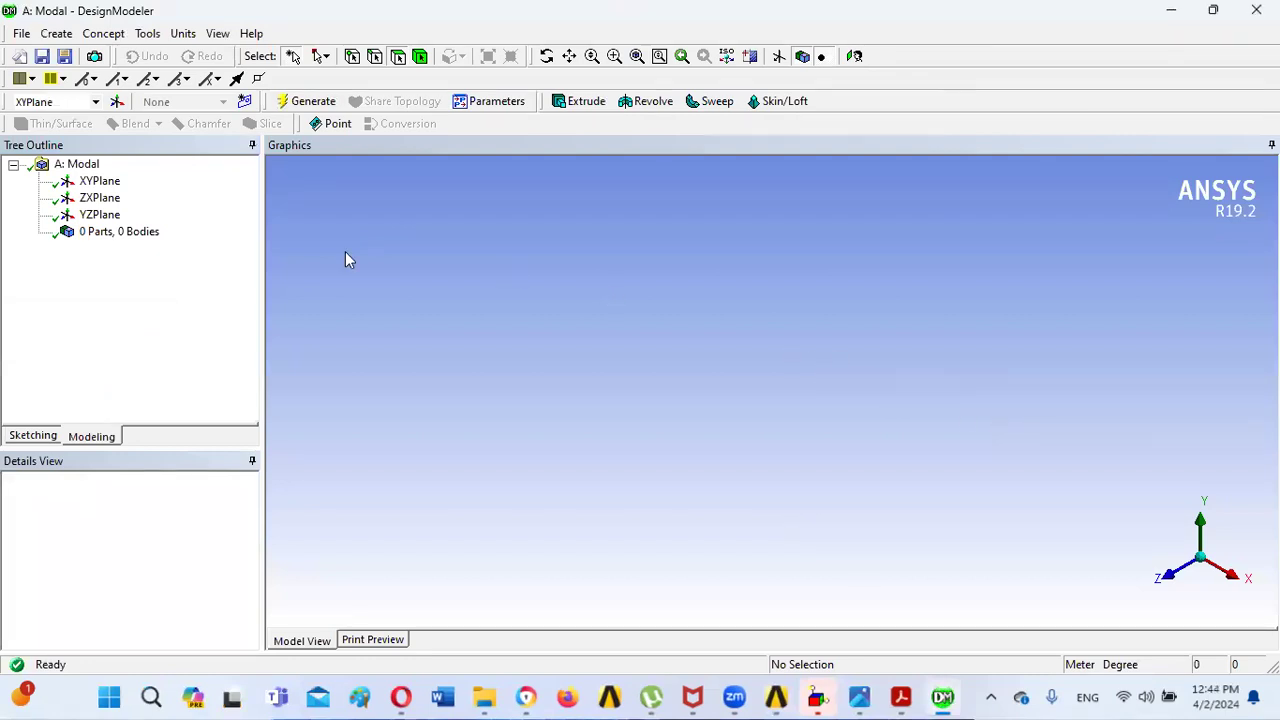
# - Sketch a vertical line about 15 m long on the XYPlane, running from the origin up the Y axis
pyautogui.click(100, 182)
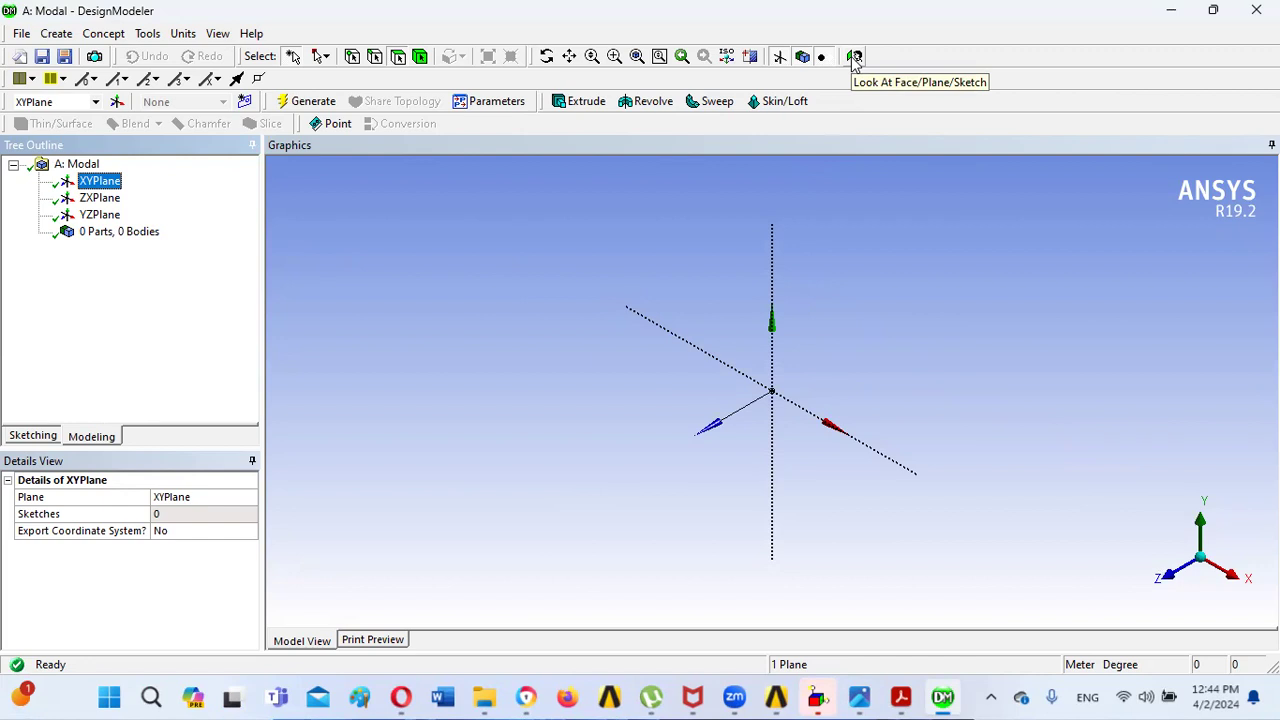
pyautogui.click(1179, 578)
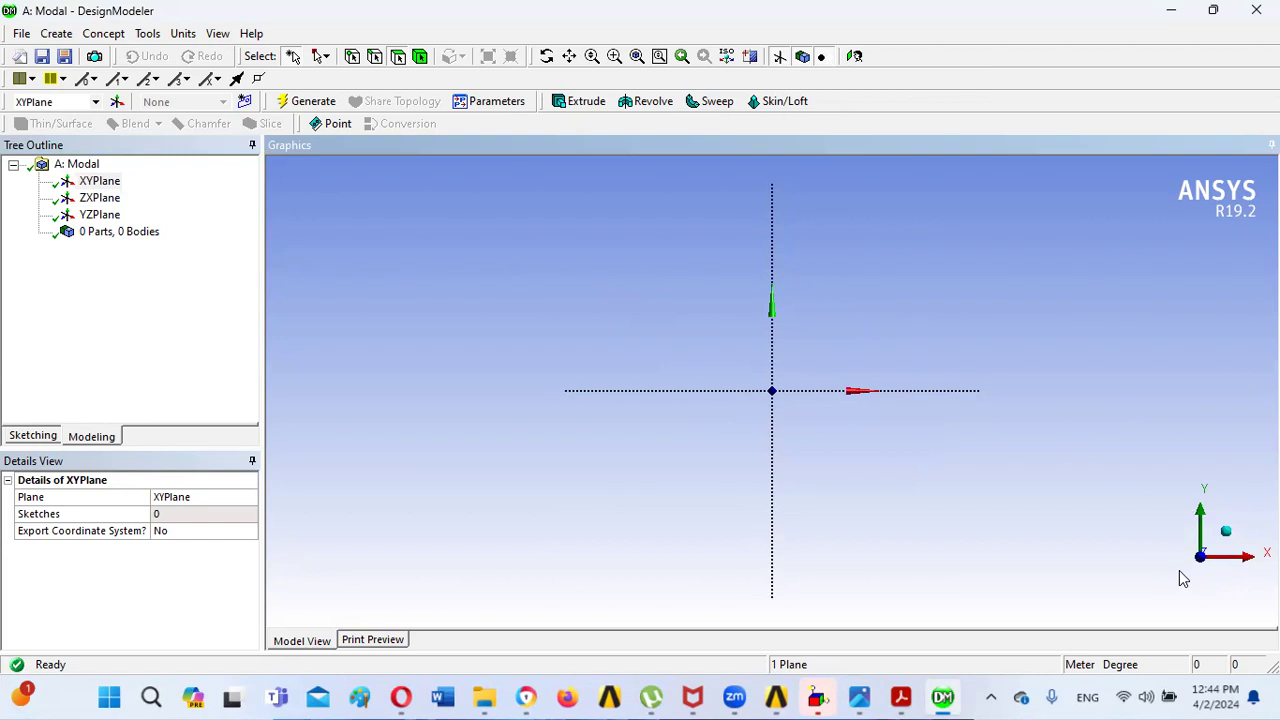
pyautogui.click(728, 57)
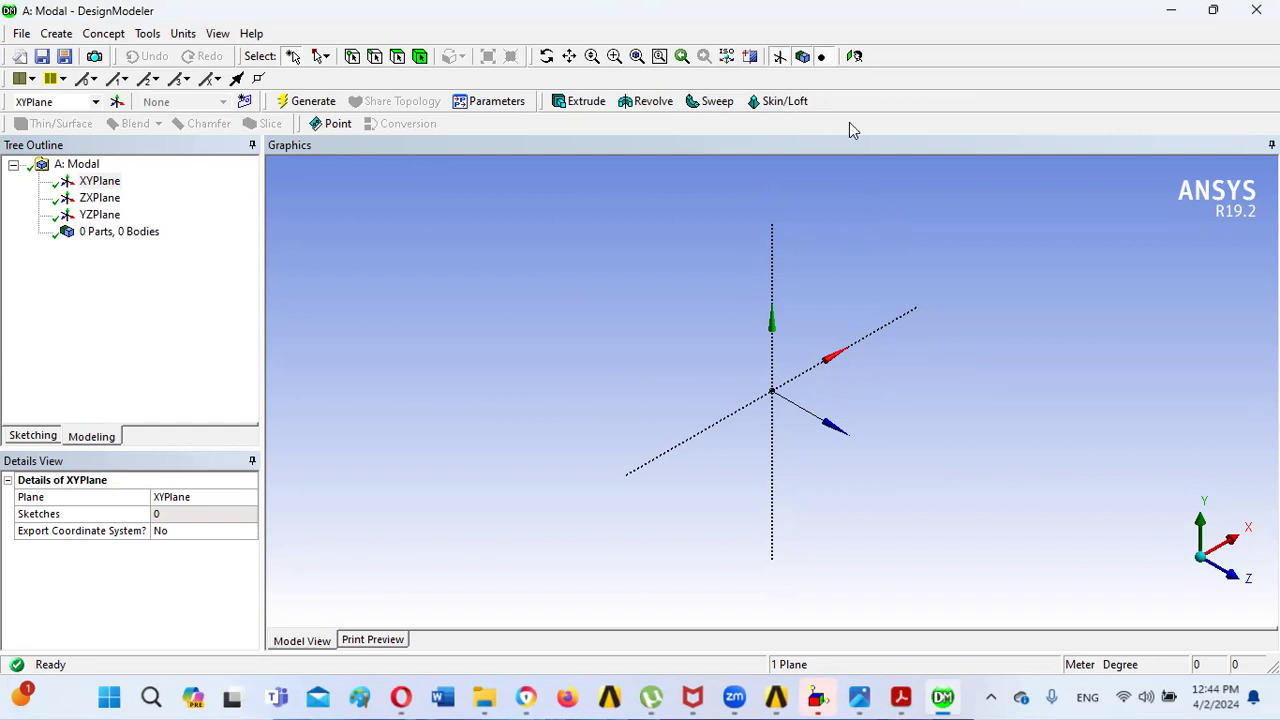
pyautogui.click(854, 57)
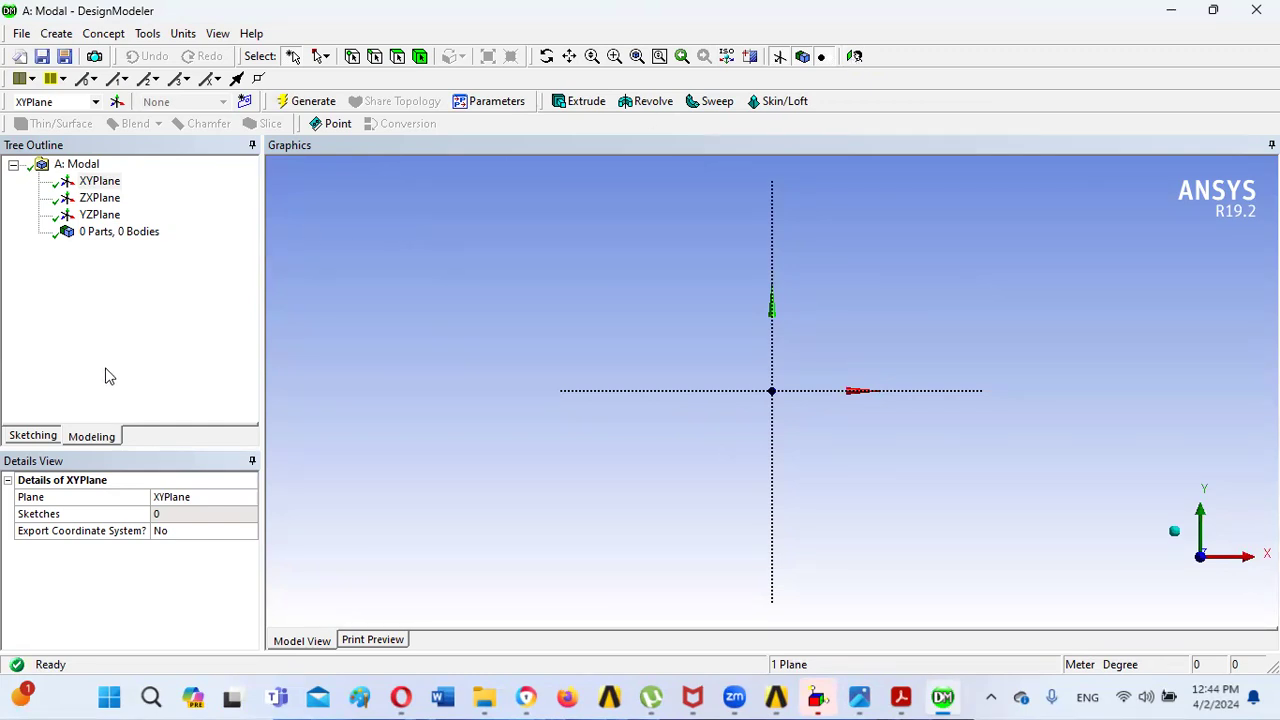
pyautogui.click(38, 435)
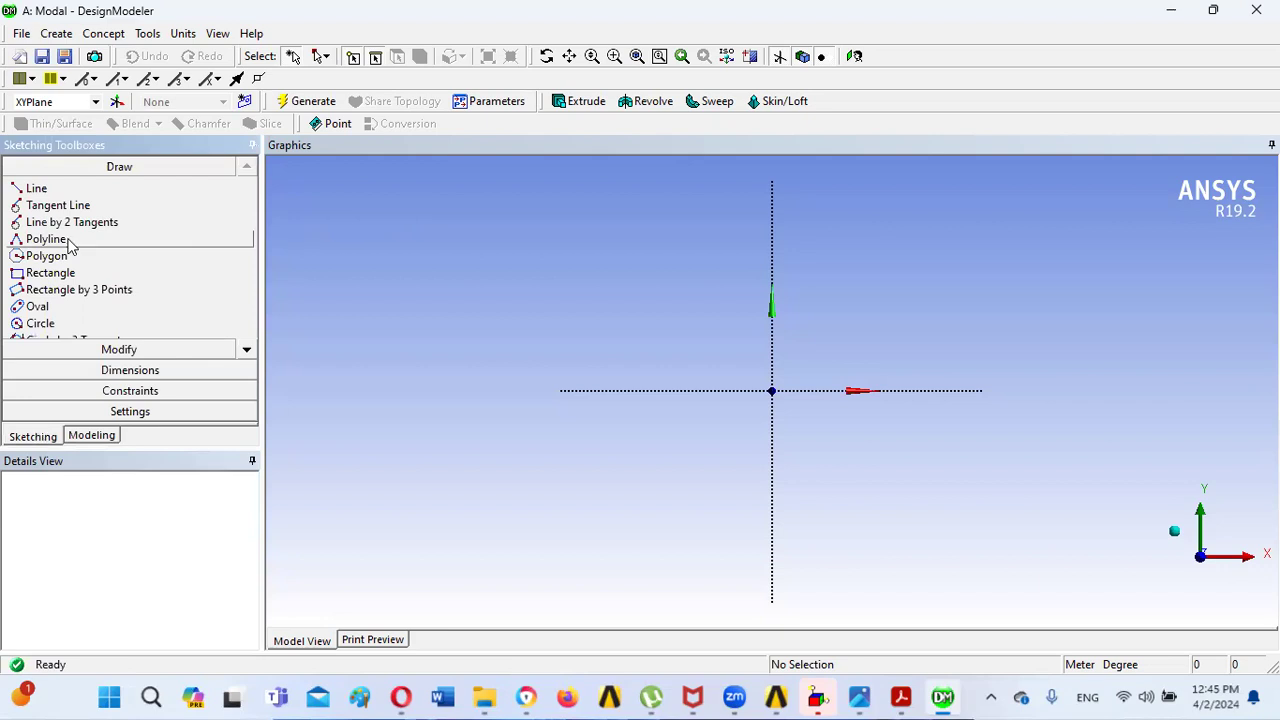
pyautogui.click(37, 189)
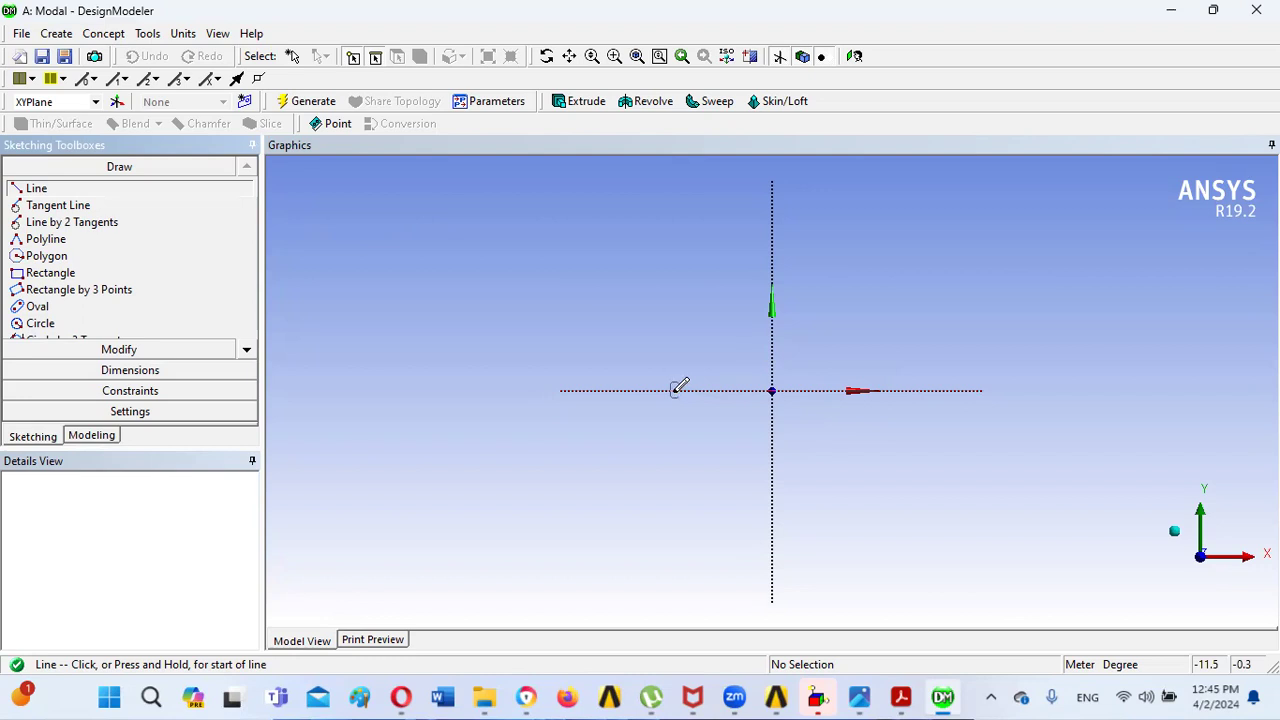
pyautogui.click(772, 390)
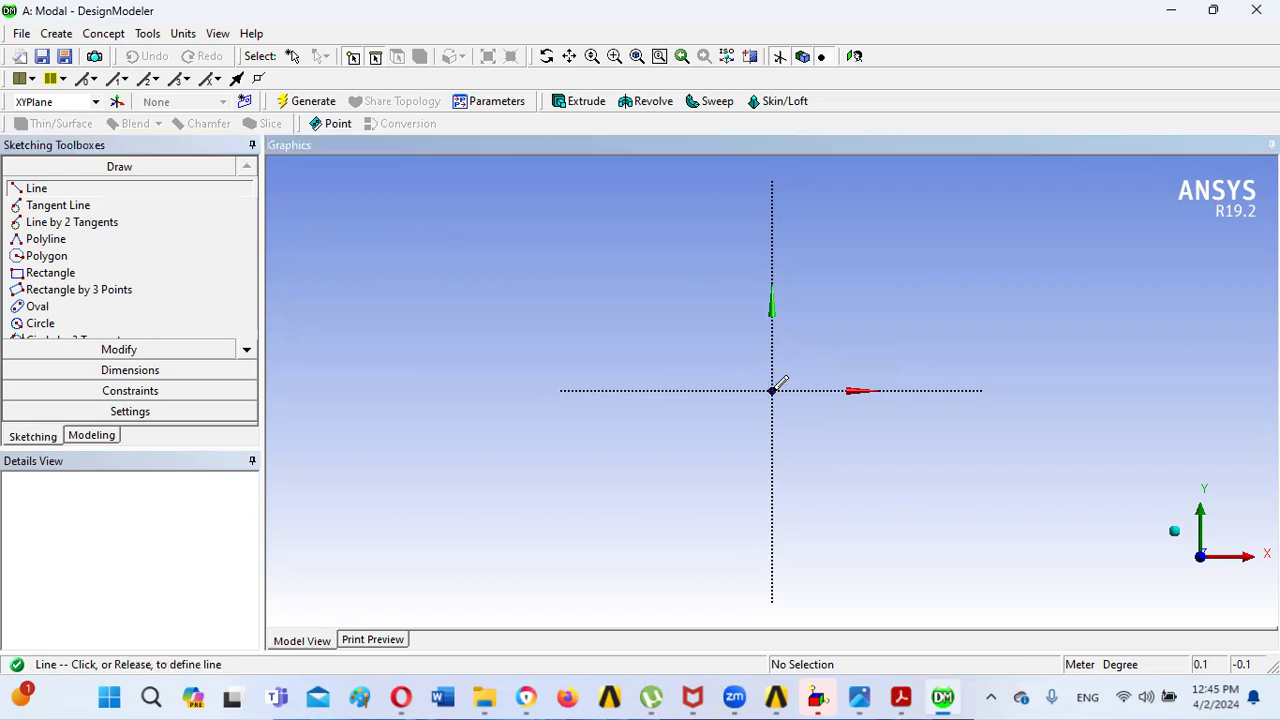
pyautogui.click(772, 262)
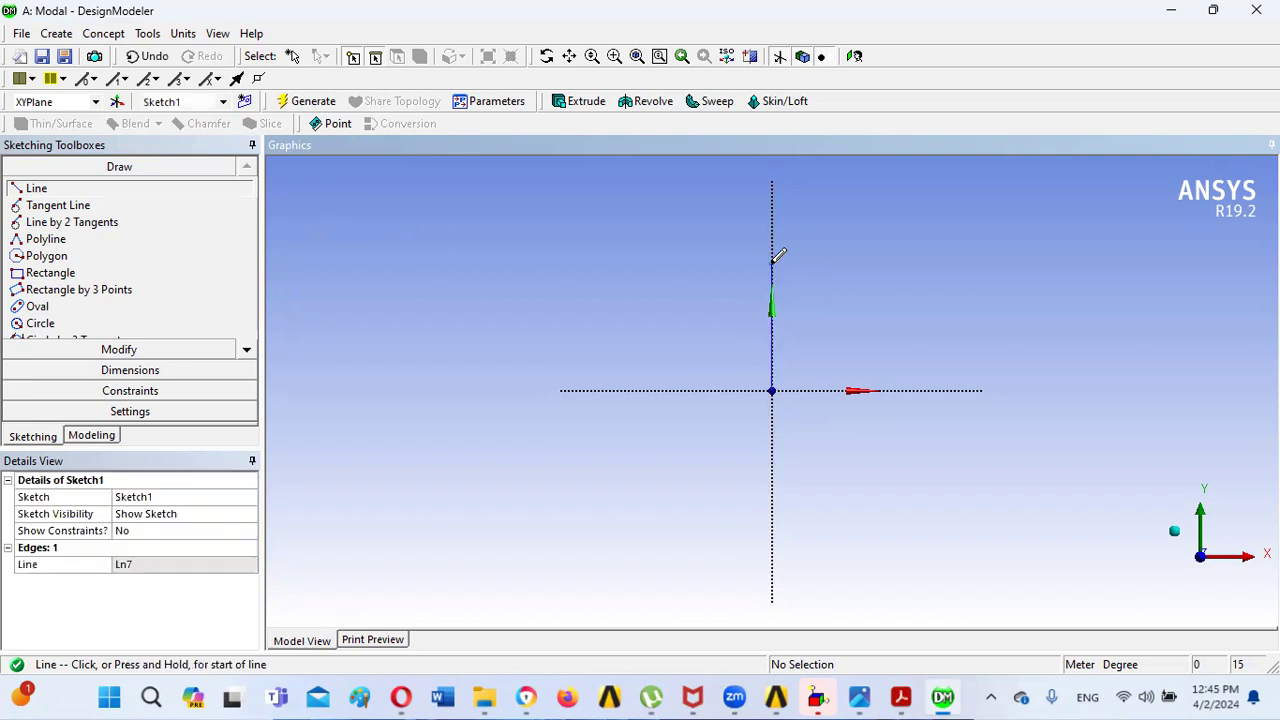
# - Add a general dimension to the vertical line's length, placed beside the line
pyautogui.click(118, 370)
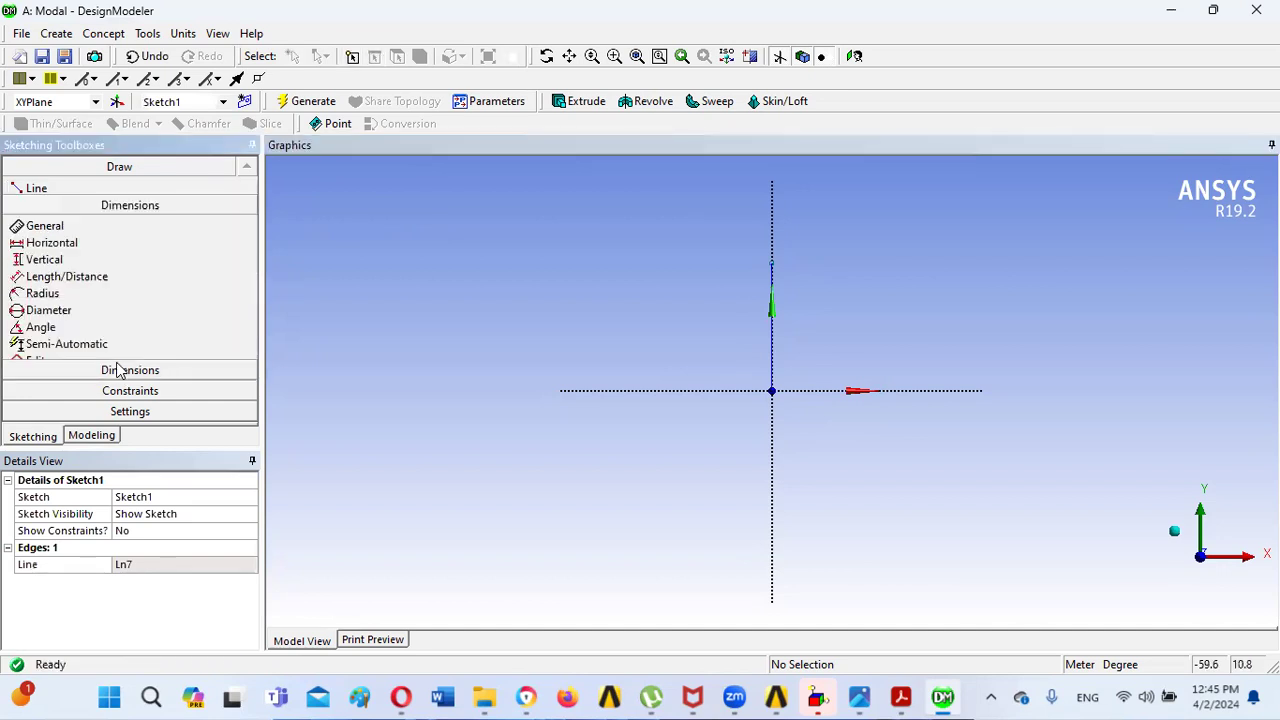
pyautogui.click(773, 318)
pyautogui.click(791, 318)
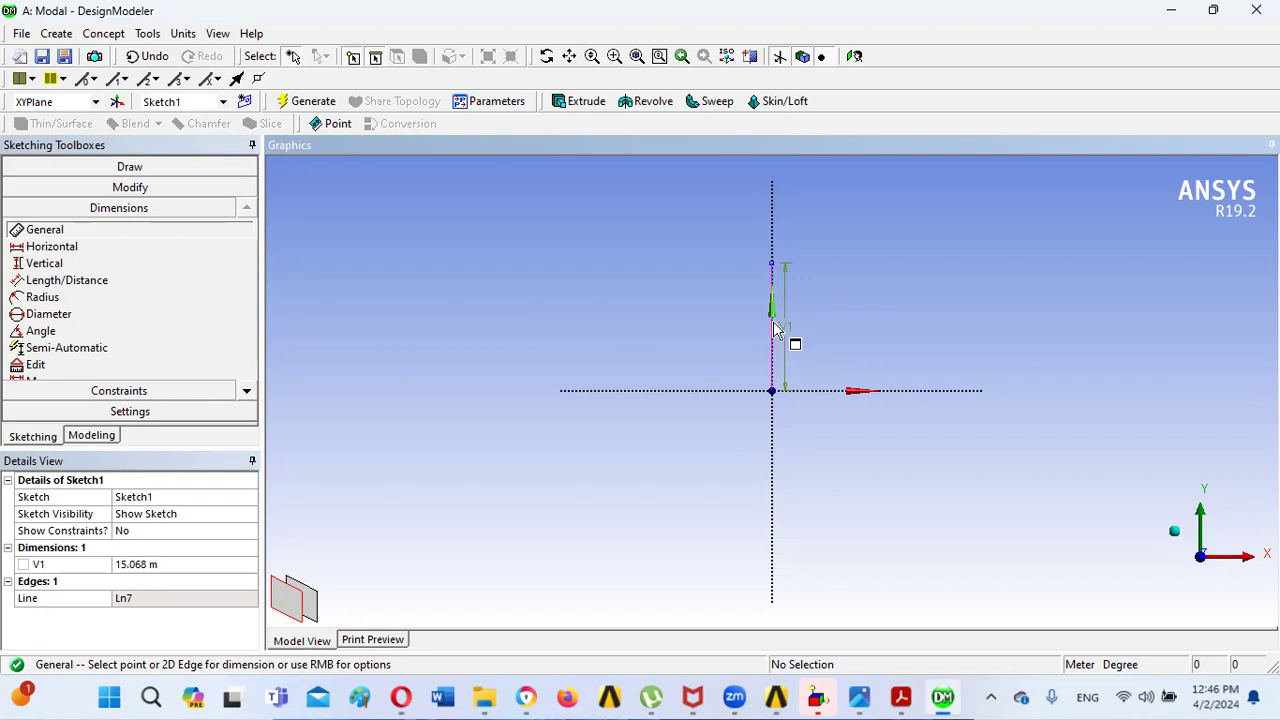
# - Check the problem statement image for the column height and return to DesignModeler
pyautogui.click(131, 566)
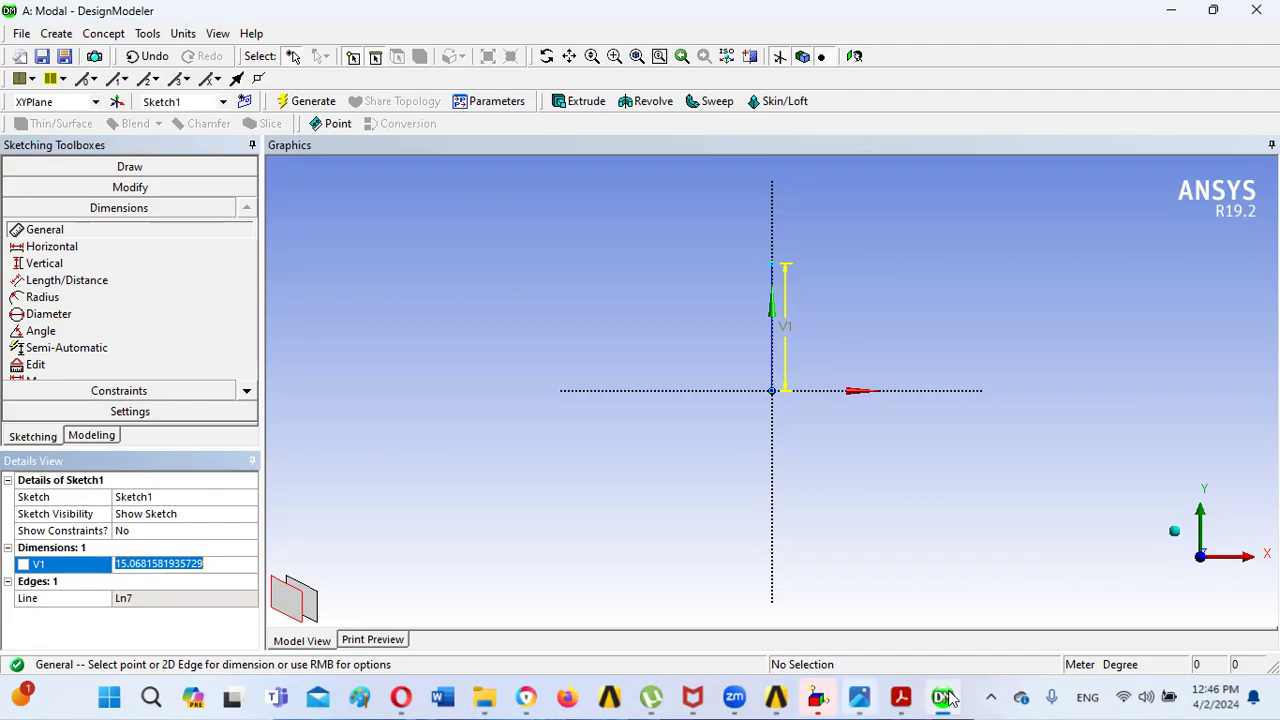
pyautogui.click(859, 697)
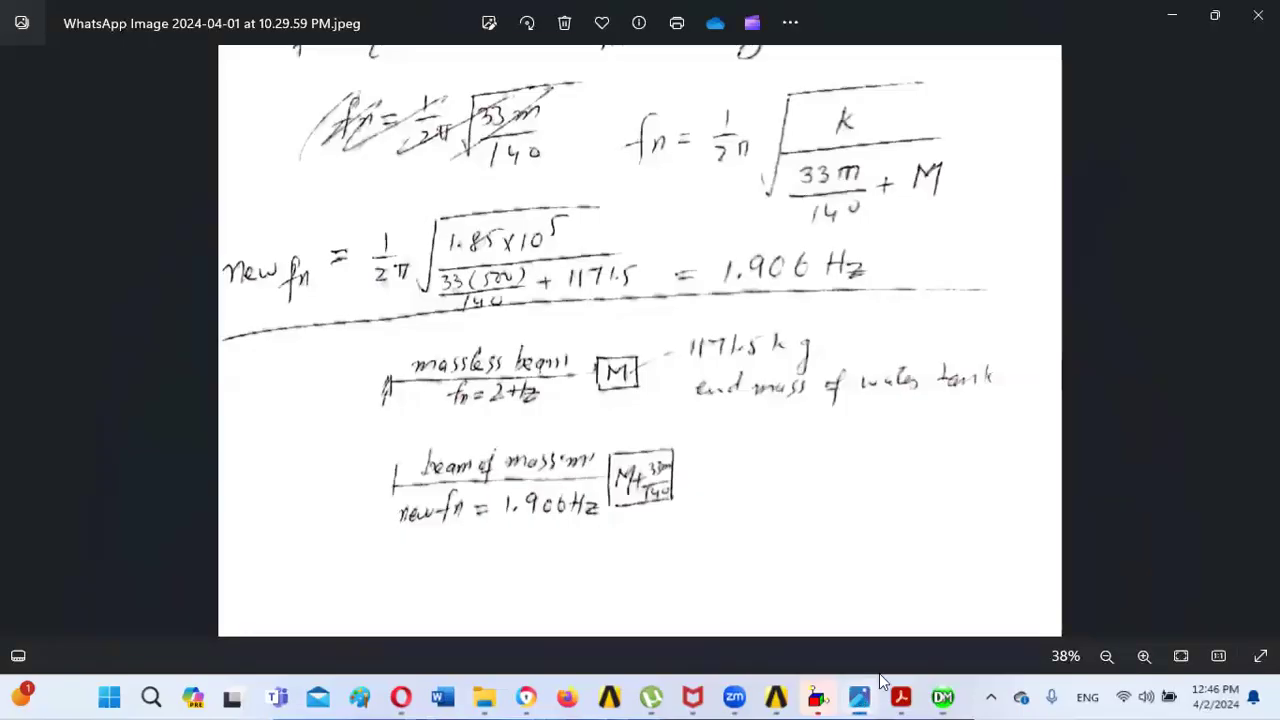
pyautogui.click(859, 697)
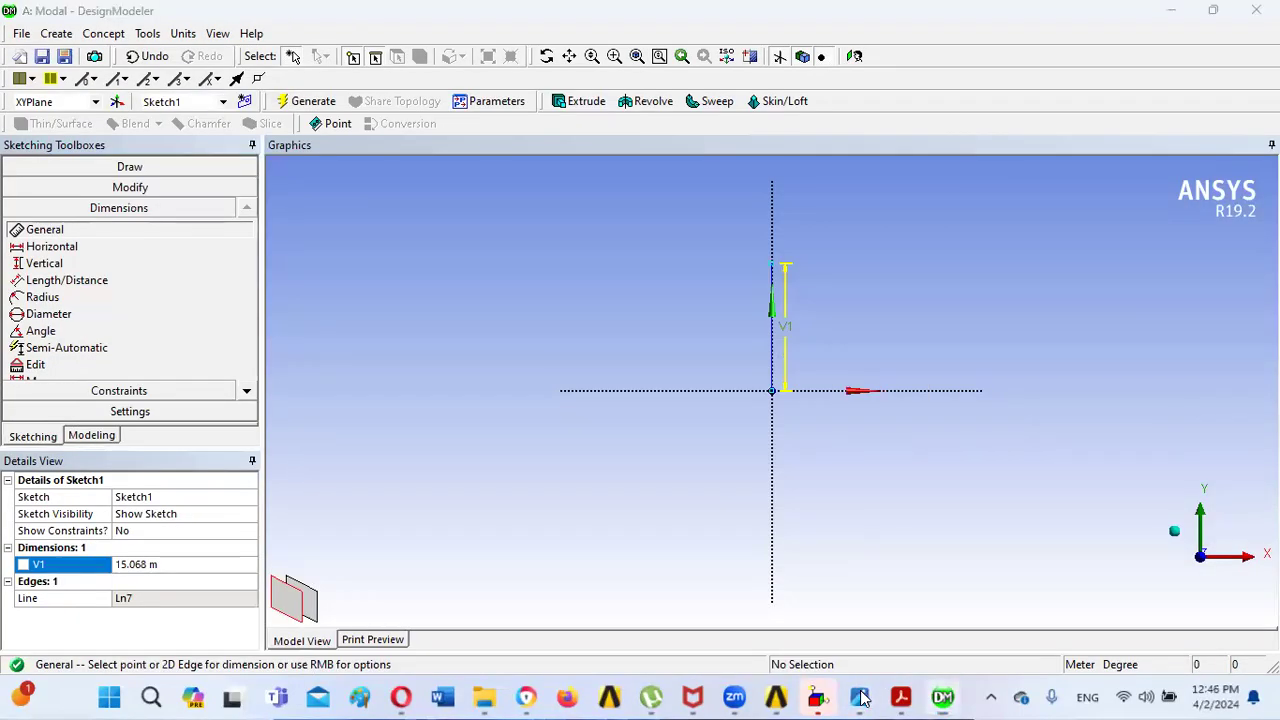
pyautogui.click(859, 697)
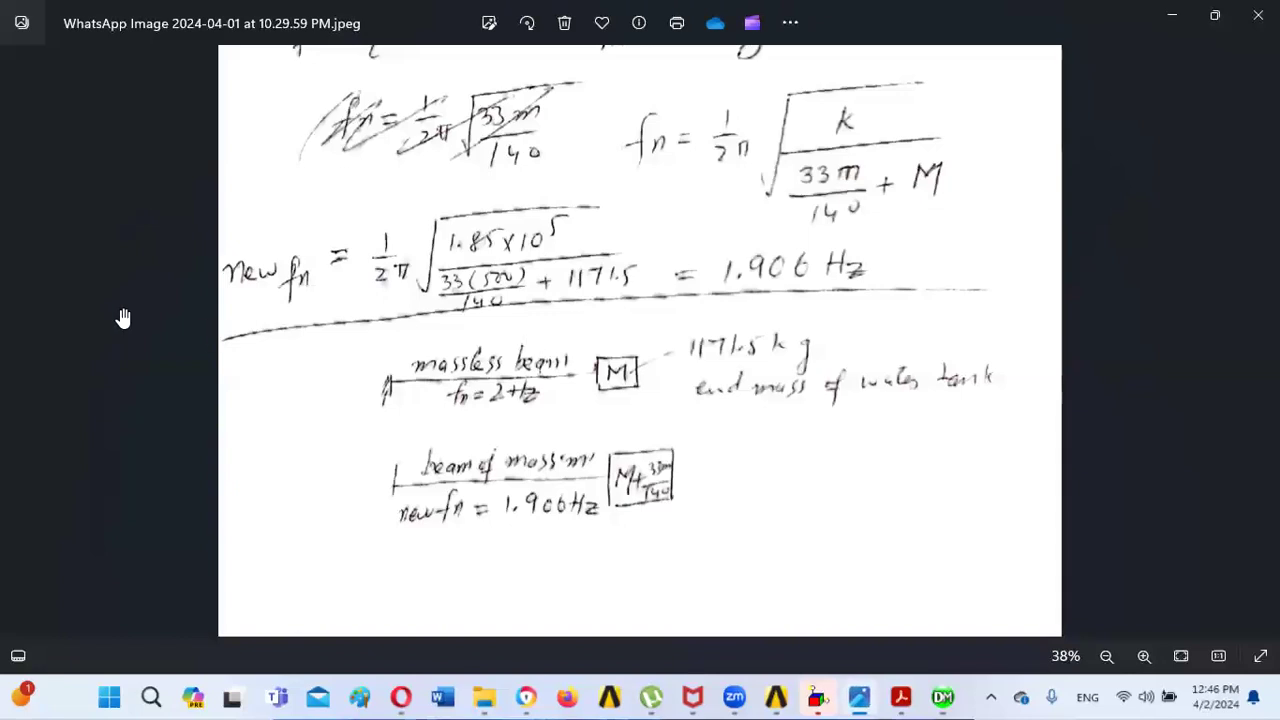
pyautogui.scroll(-3, 120, 308)
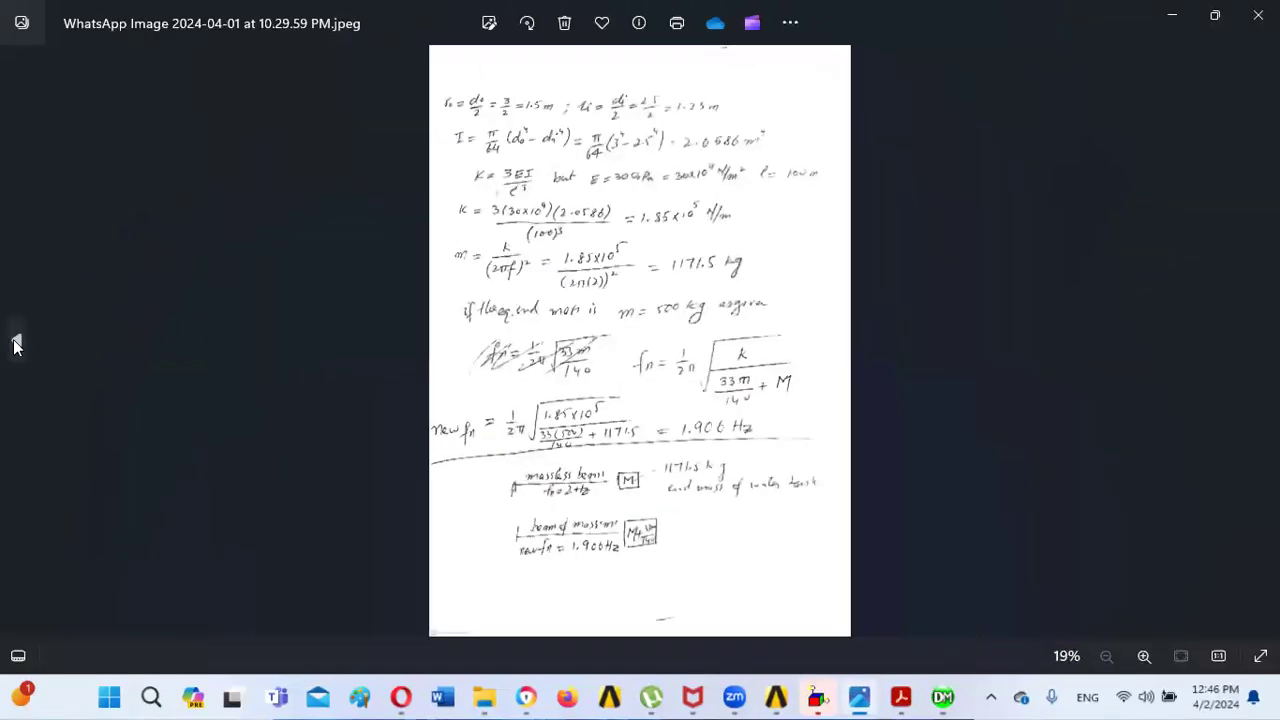
pyautogui.click(15, 343)
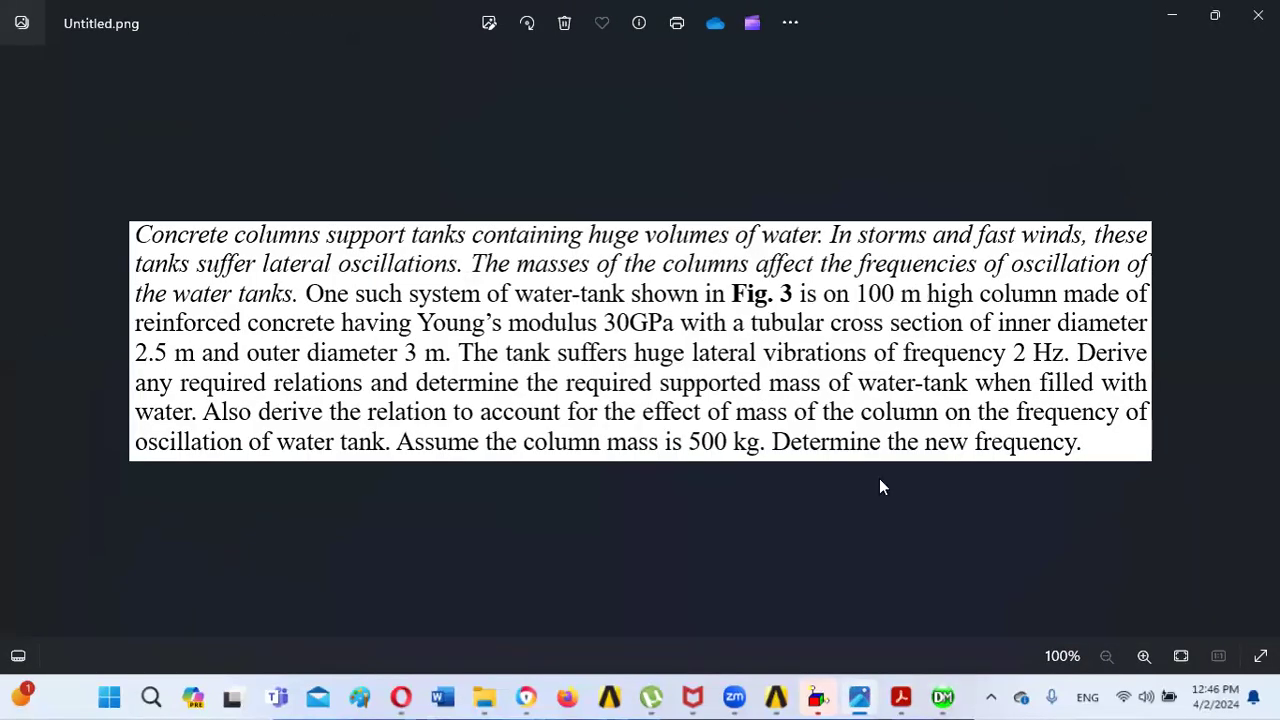
pyautogui.click(943, 697)
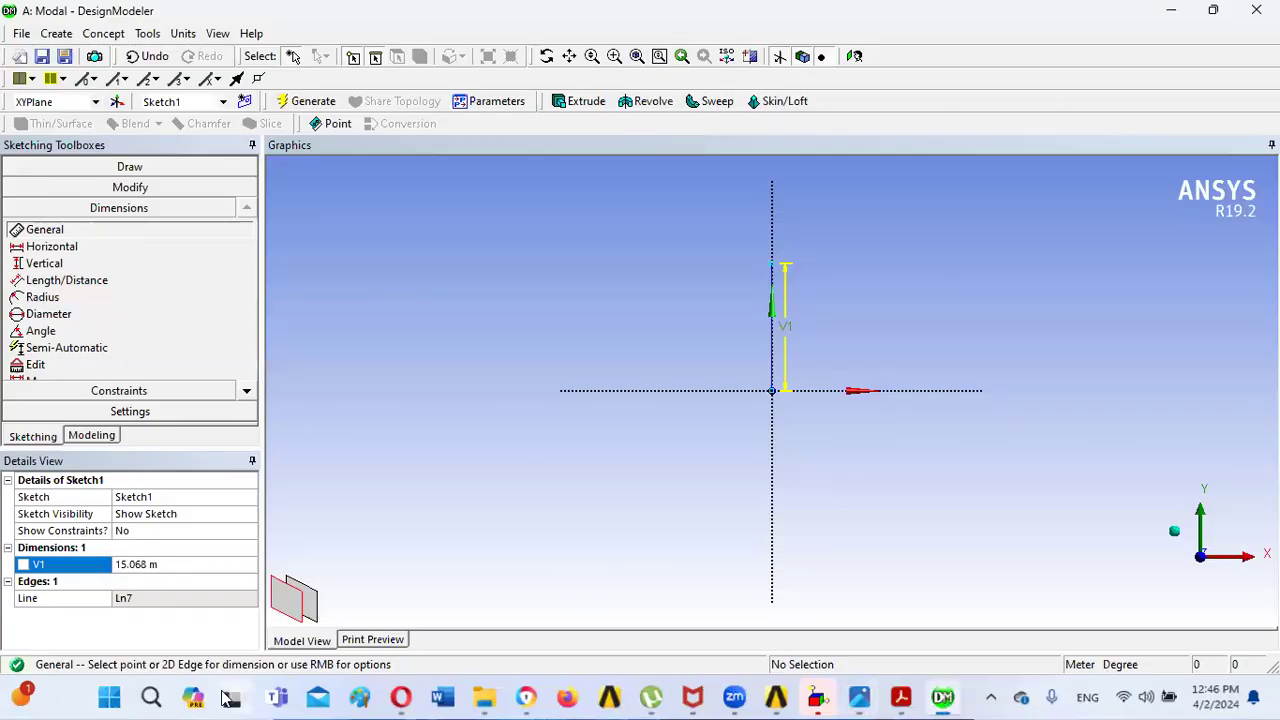
# - Set the vertical line's length dimension V1 to 100 m
pyautogui.click(163, 566)
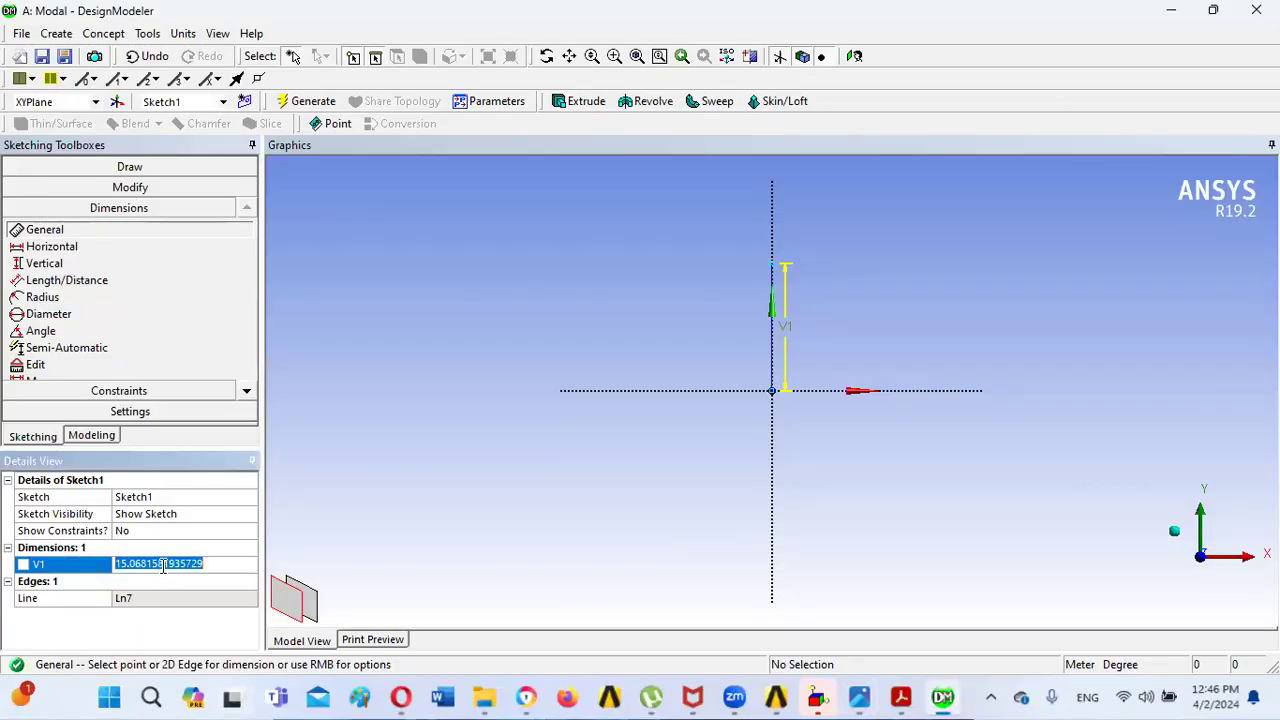
pyautogui.write('100')
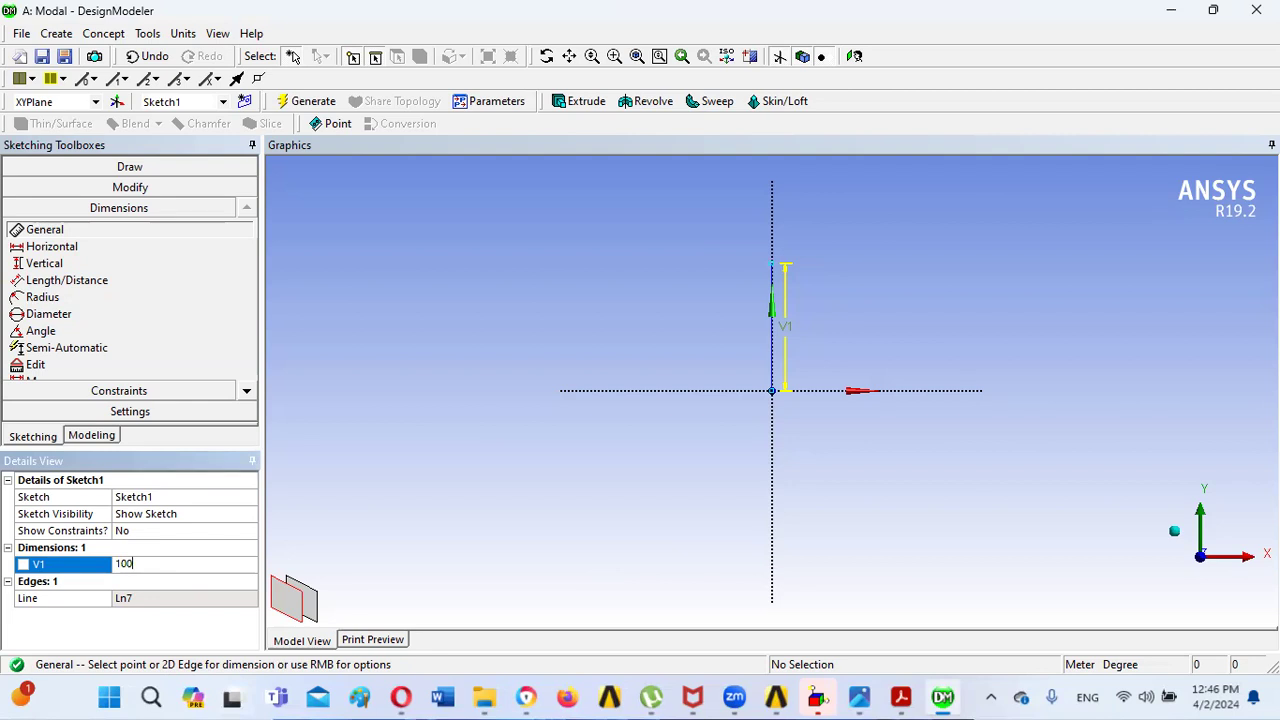
pyautogui.press('Return')
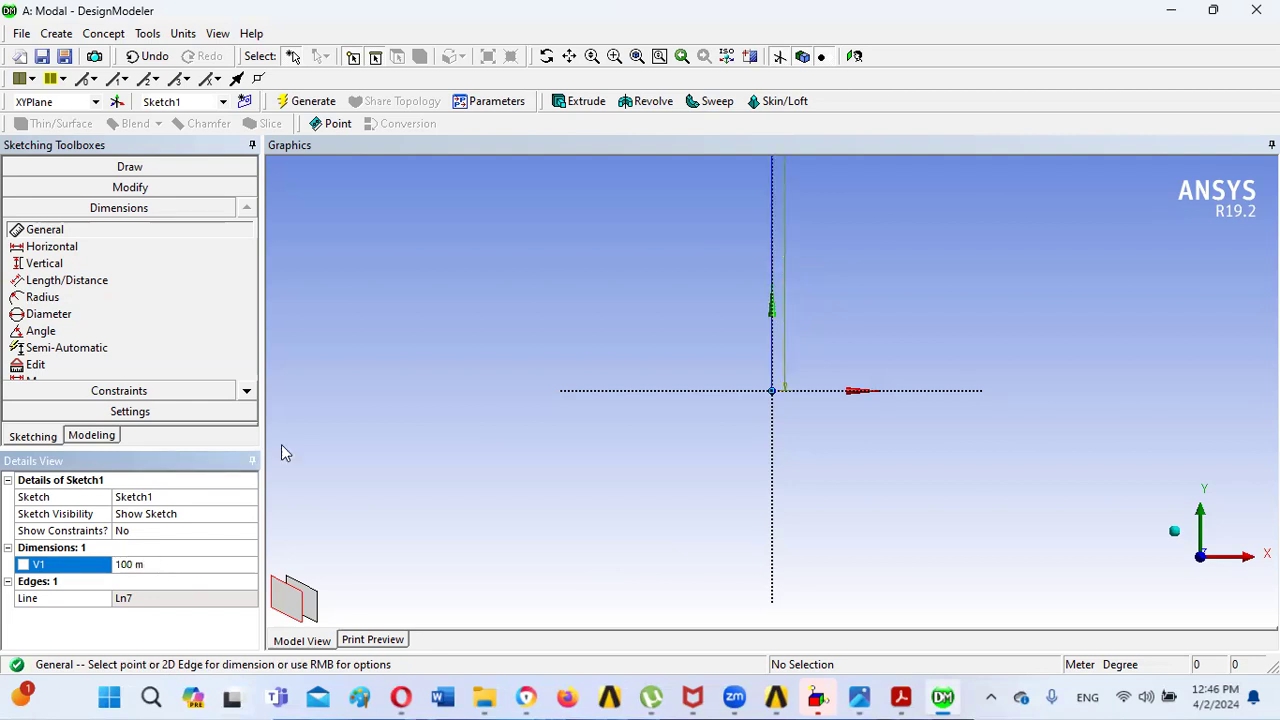
pyautogui.click(637, 56)
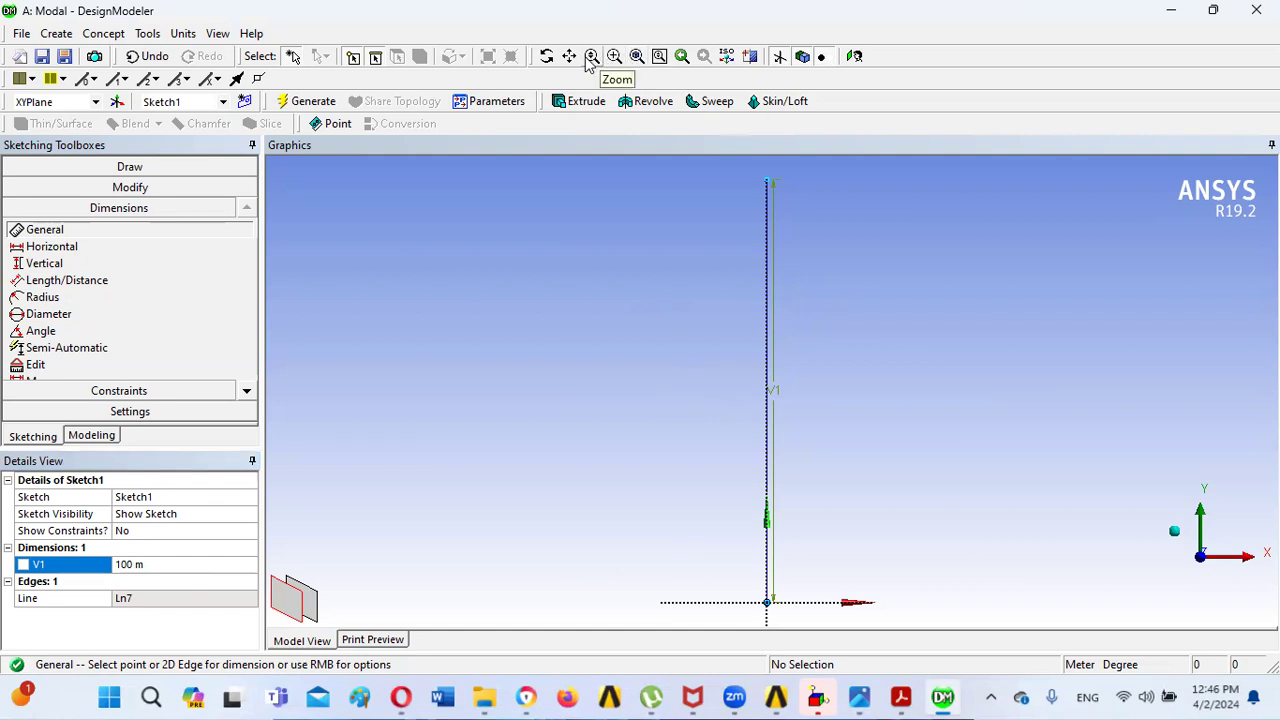
pyautogui.click(592, 56)
pyautogui.moveTo(663, 220); pyautogui.dragTo(714, 349)
pyautogui.rightClick(648, 281)
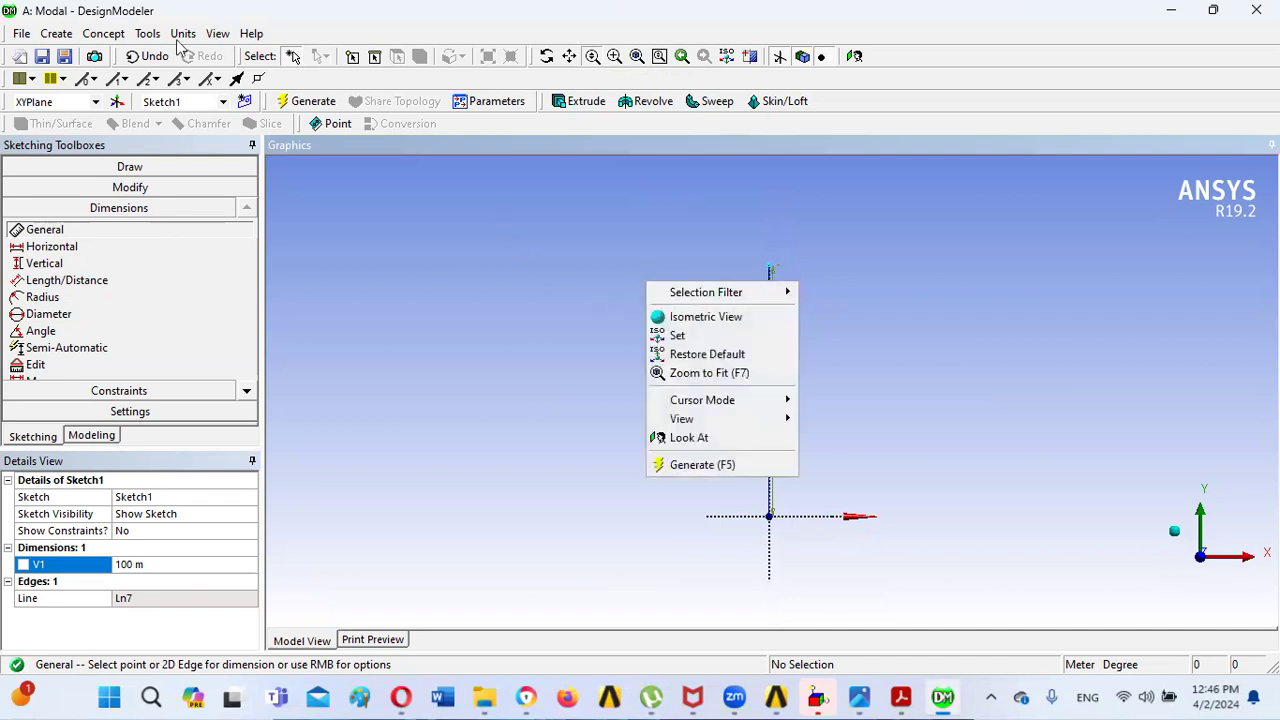
pyautogui.click(546, 298)
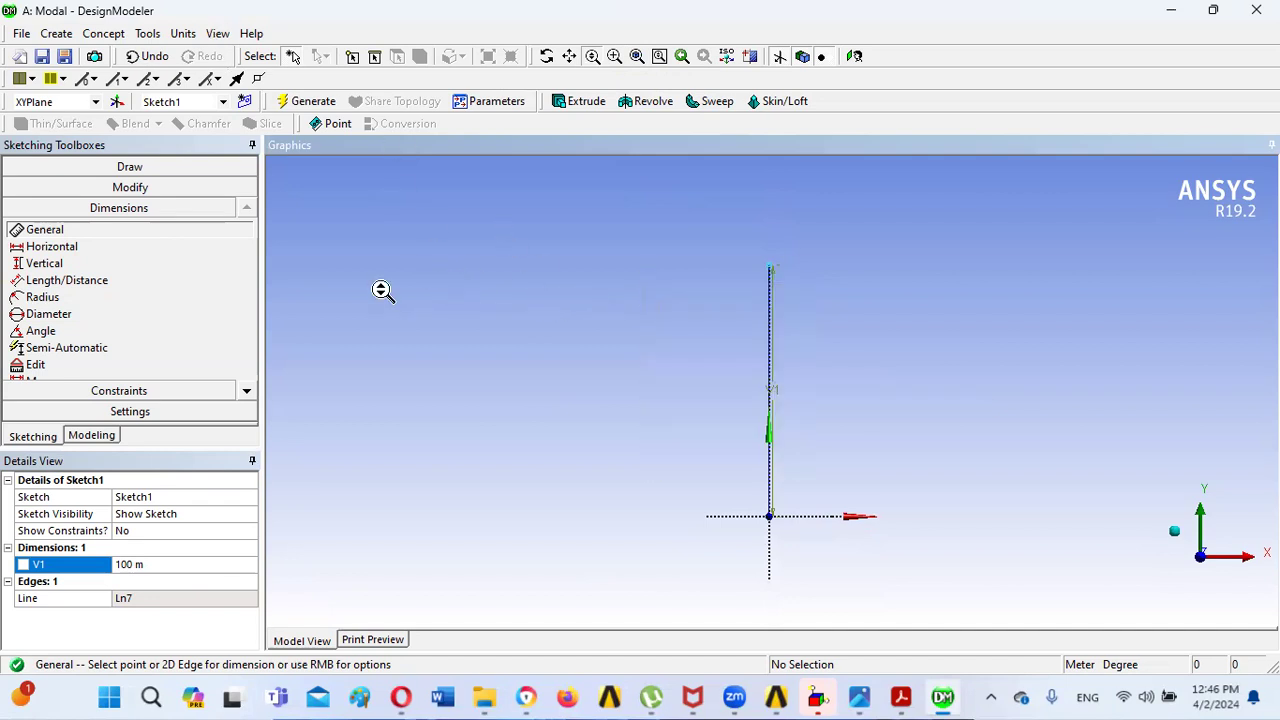
# - Create a line body from Sketch1 with Lines From Sketches, using Add Material, and generate it
pyautogui.click(91, 436)
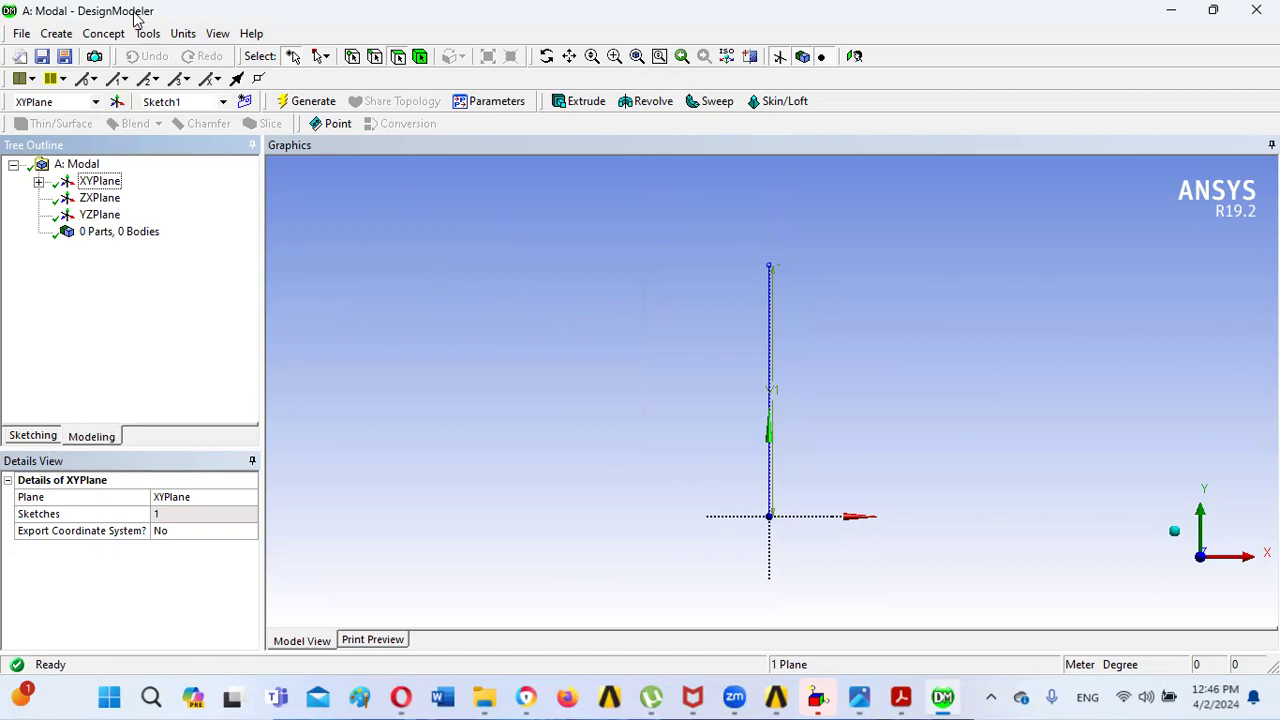
pyautogui.click(104, 34)
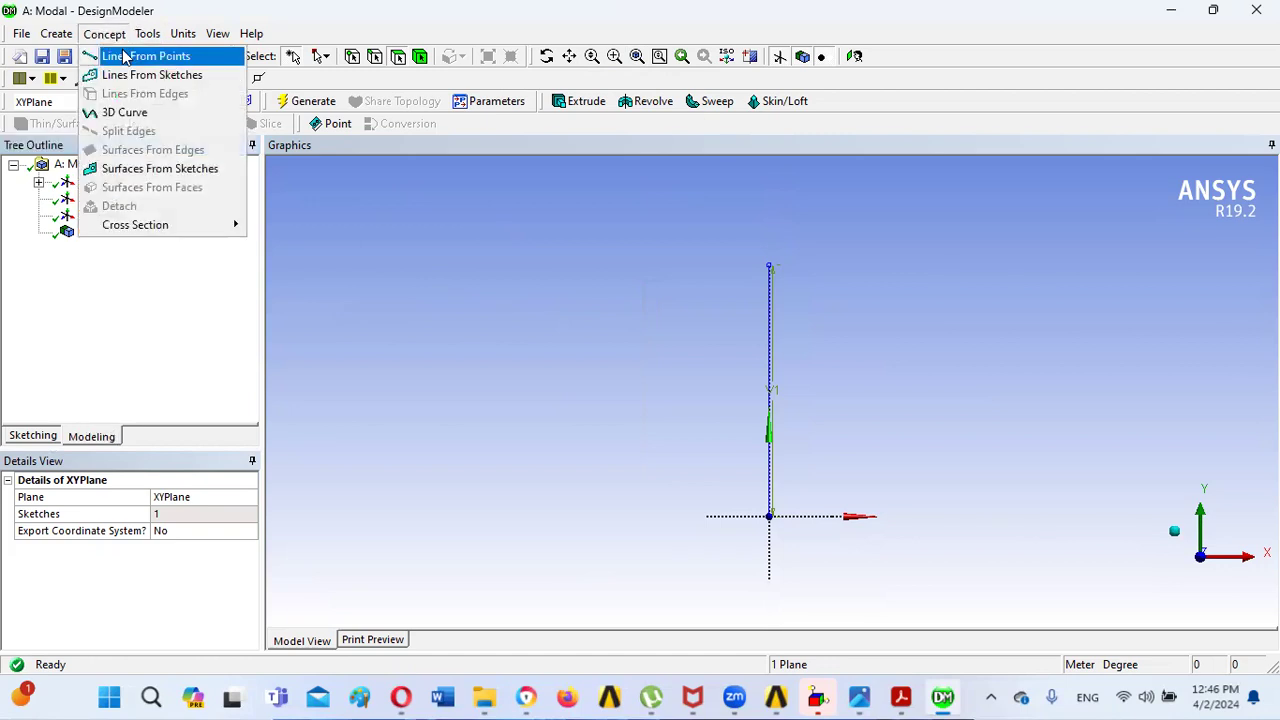
pyautogui.click(110, 314)
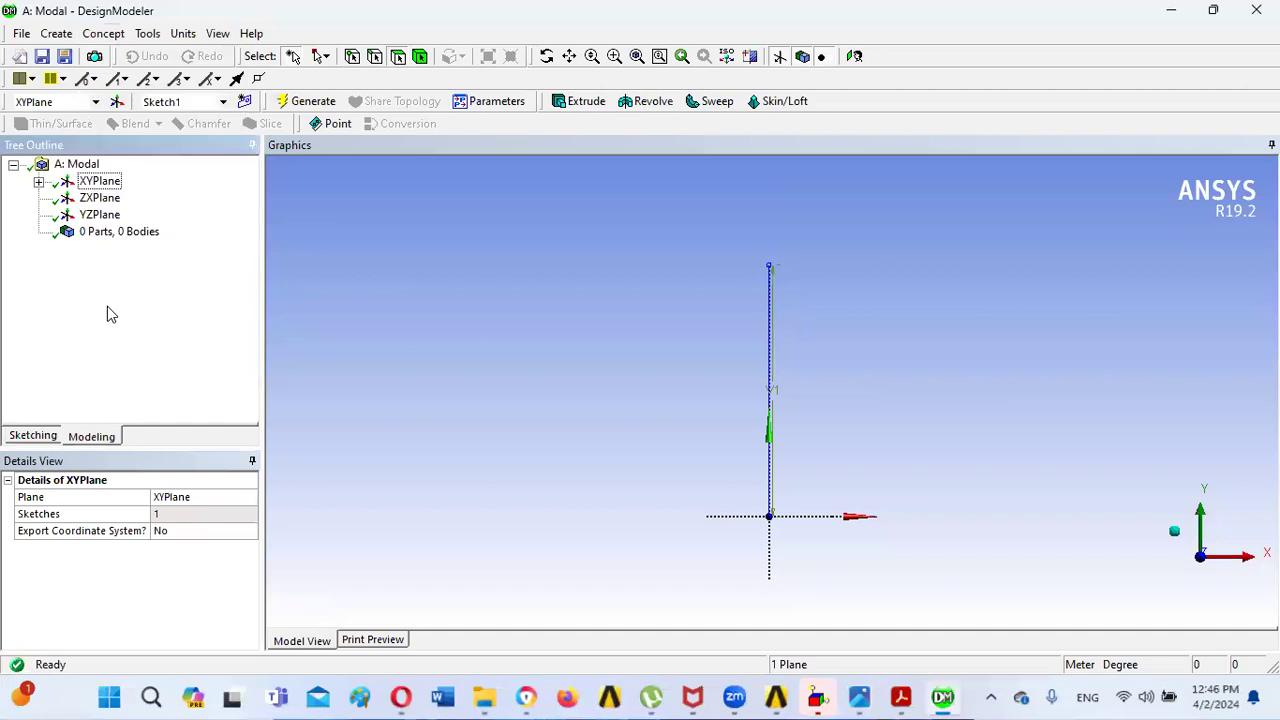
pyautogui.click(38, 184)
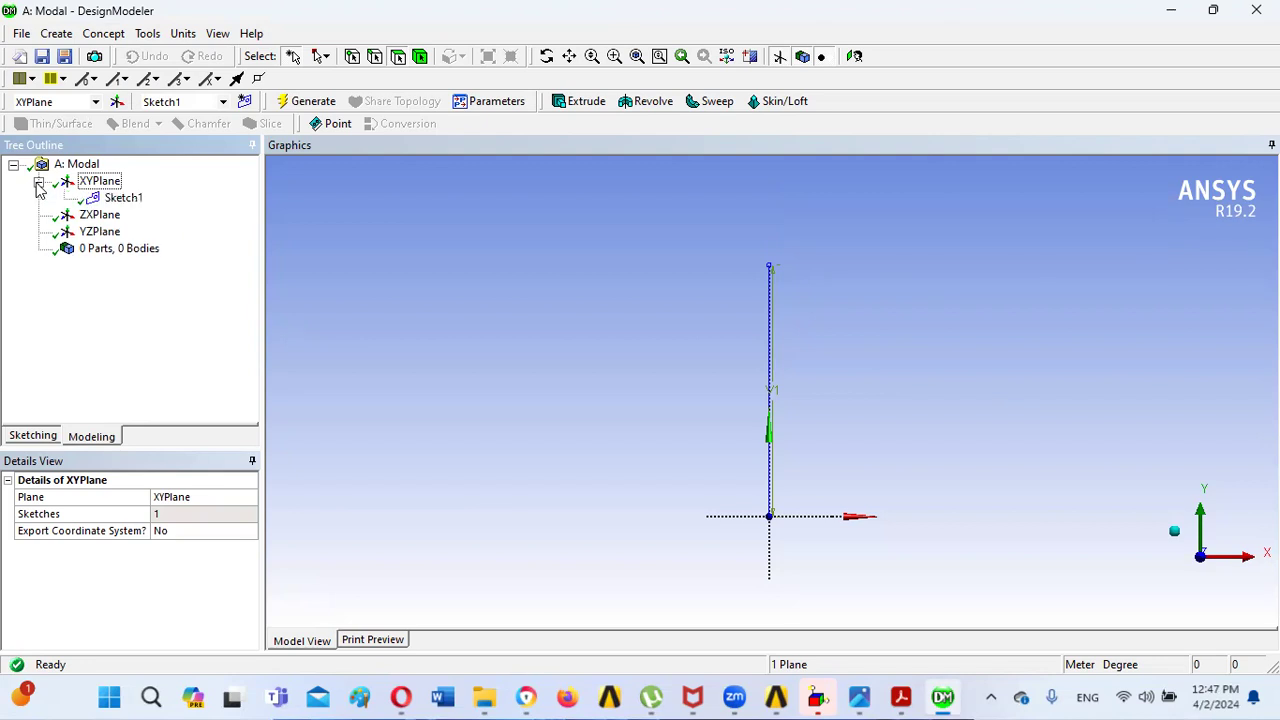
pyautogui.click(124, 199)
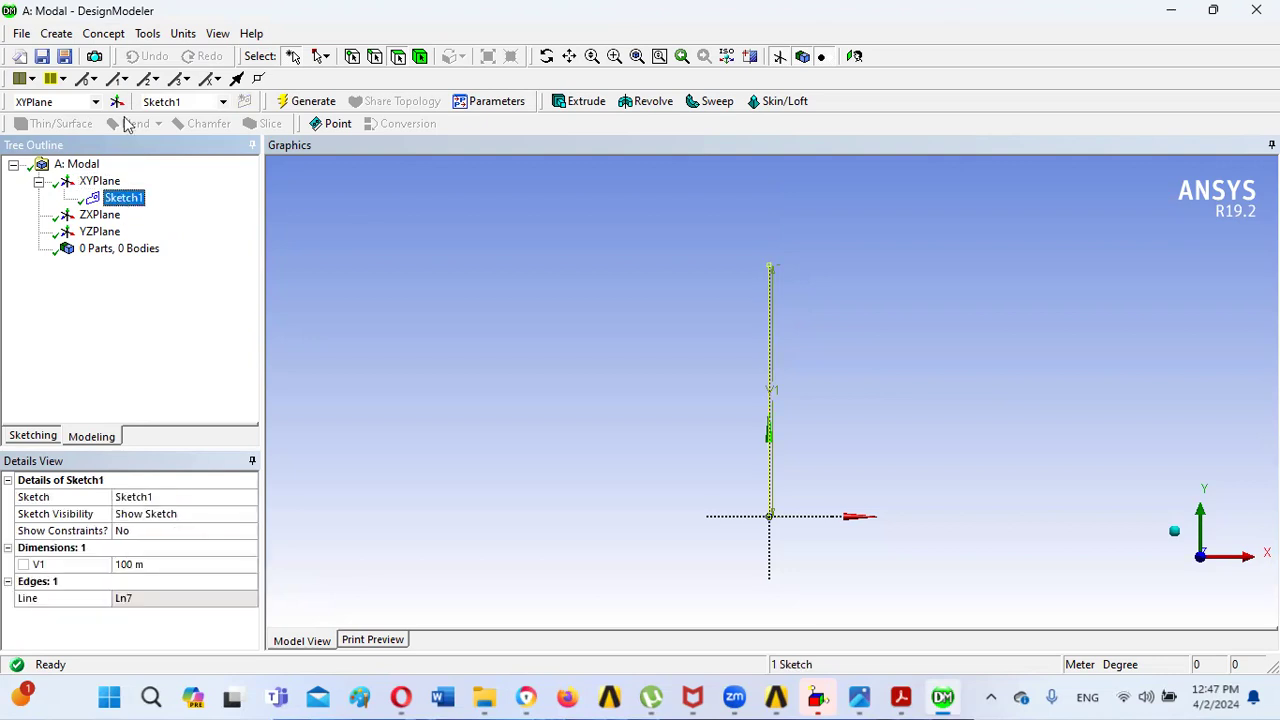
pyautogui.click(108, 36)
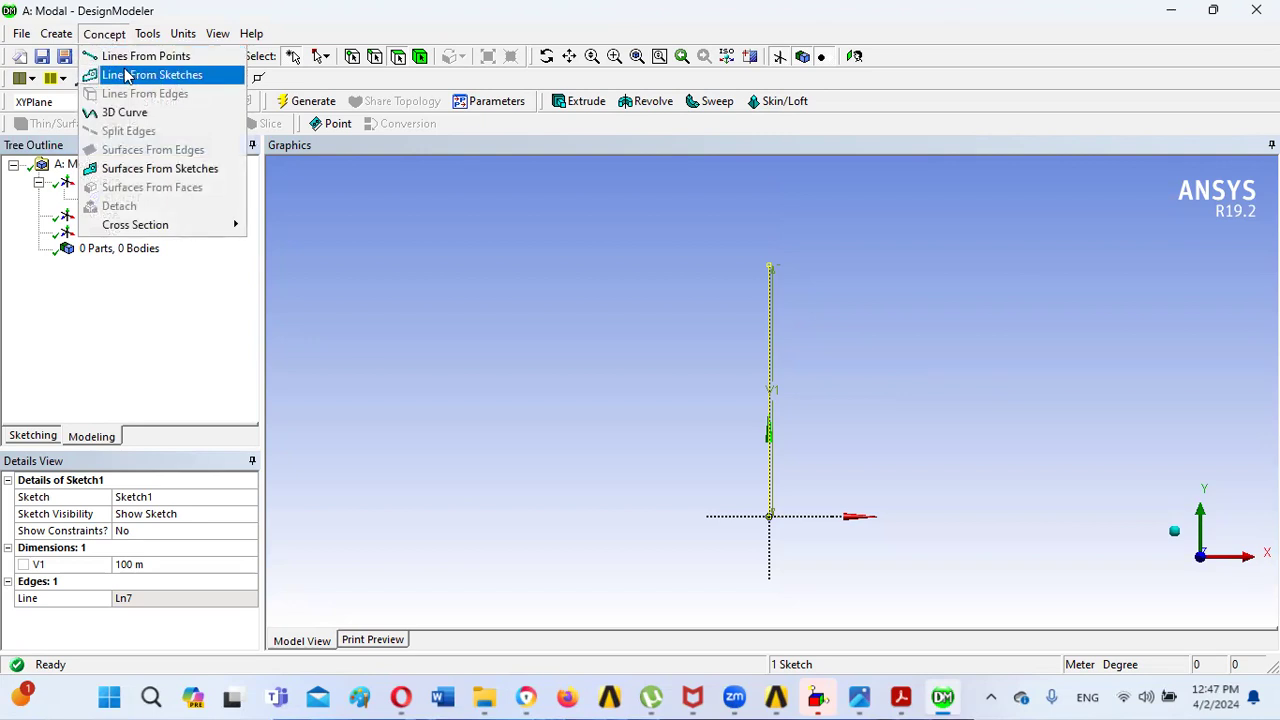
pyautogui.click(181, 85)
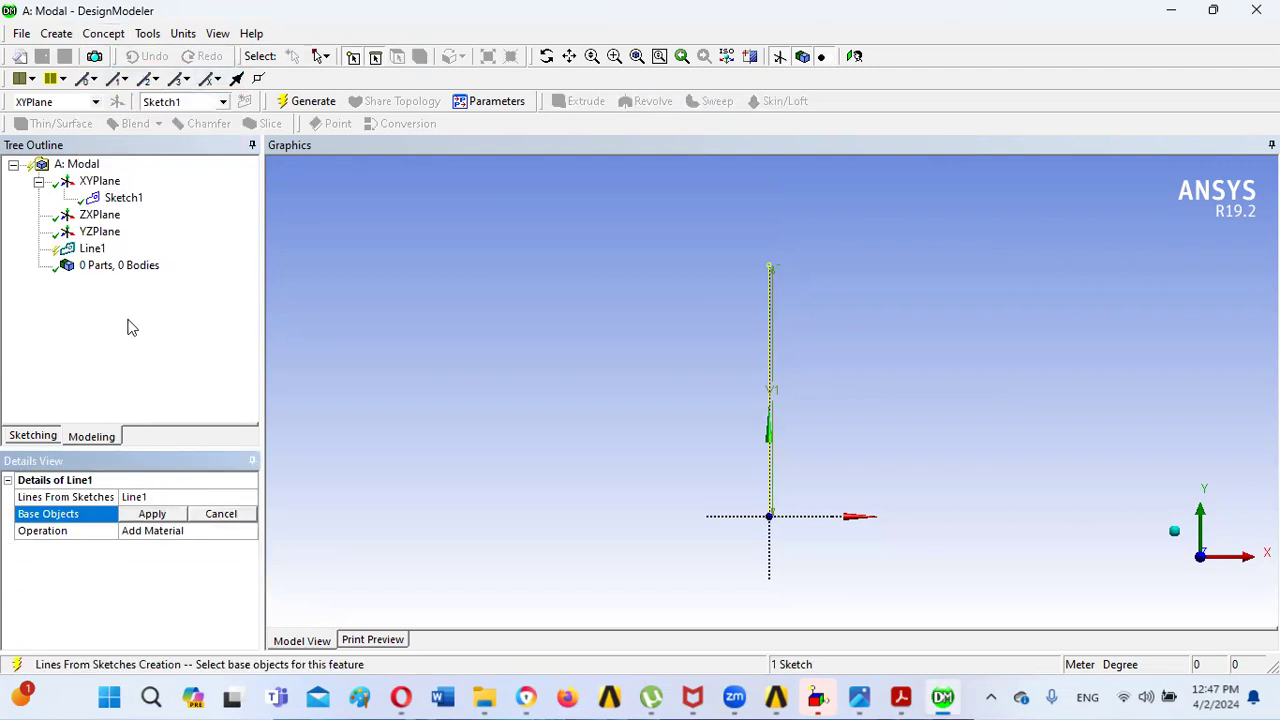
pyautogui.click(135, 199)
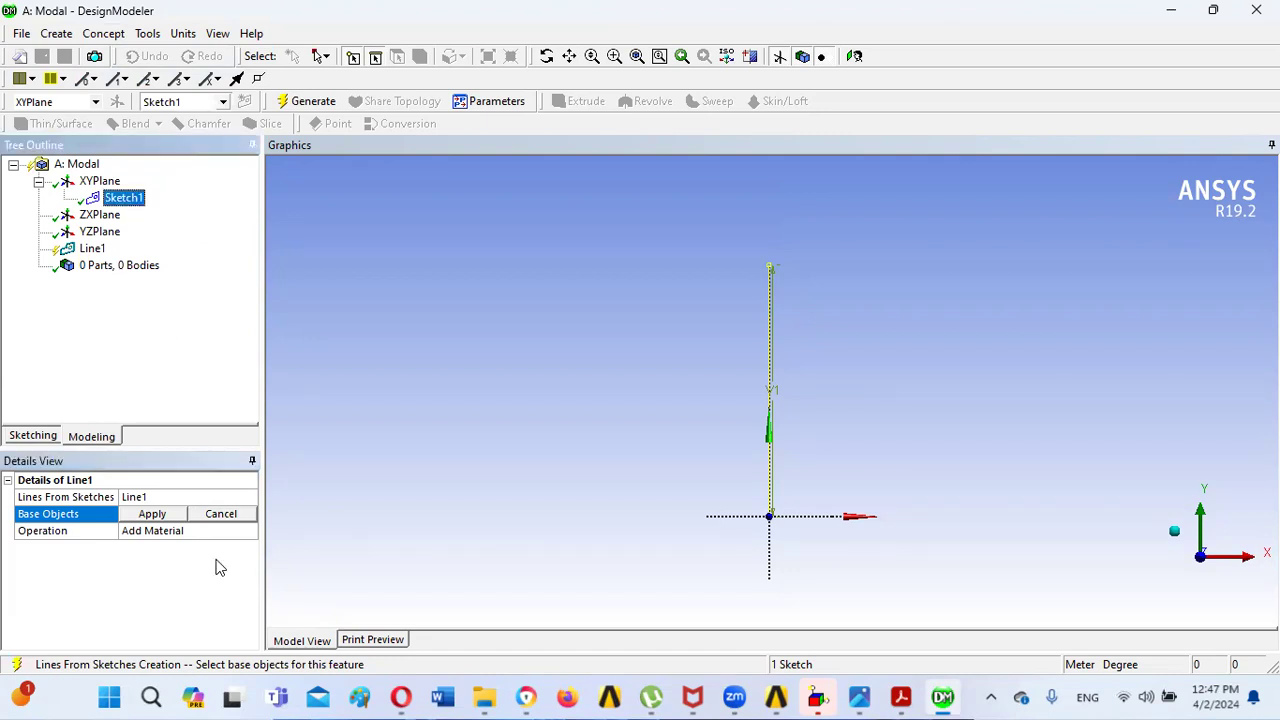
pyautogui.click(152, 514)
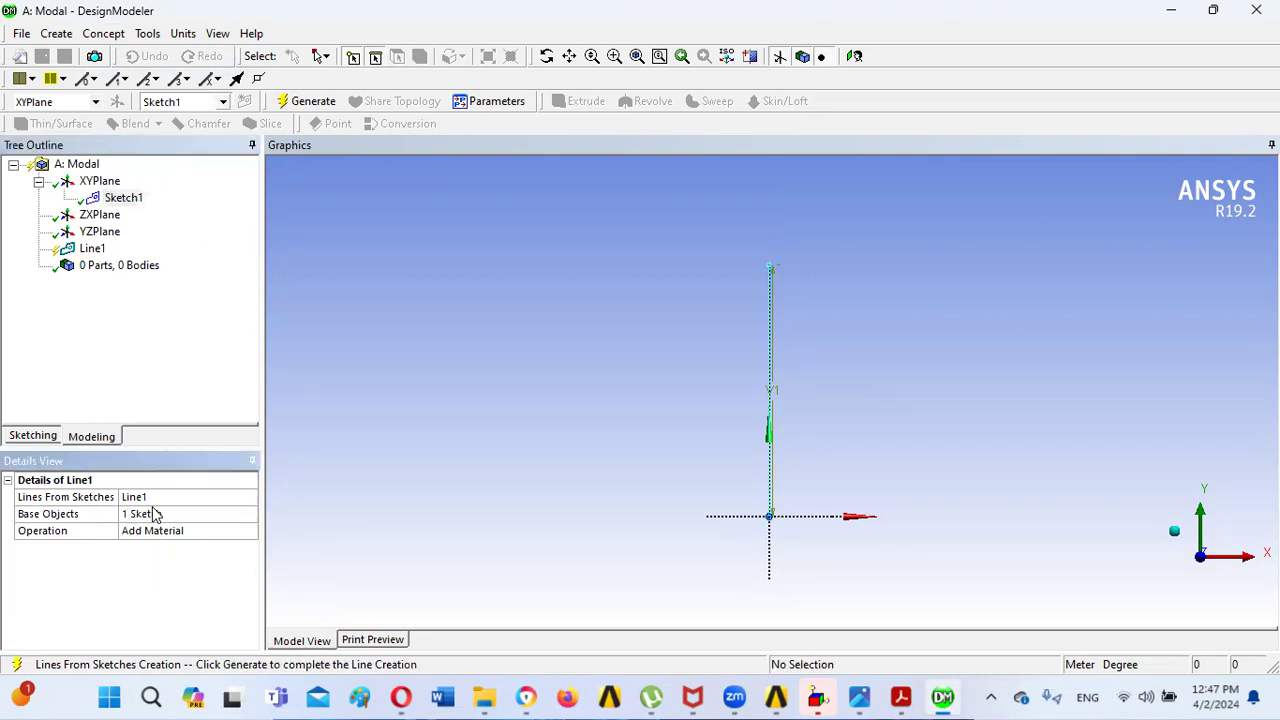
pyautogui.click(313, 102)
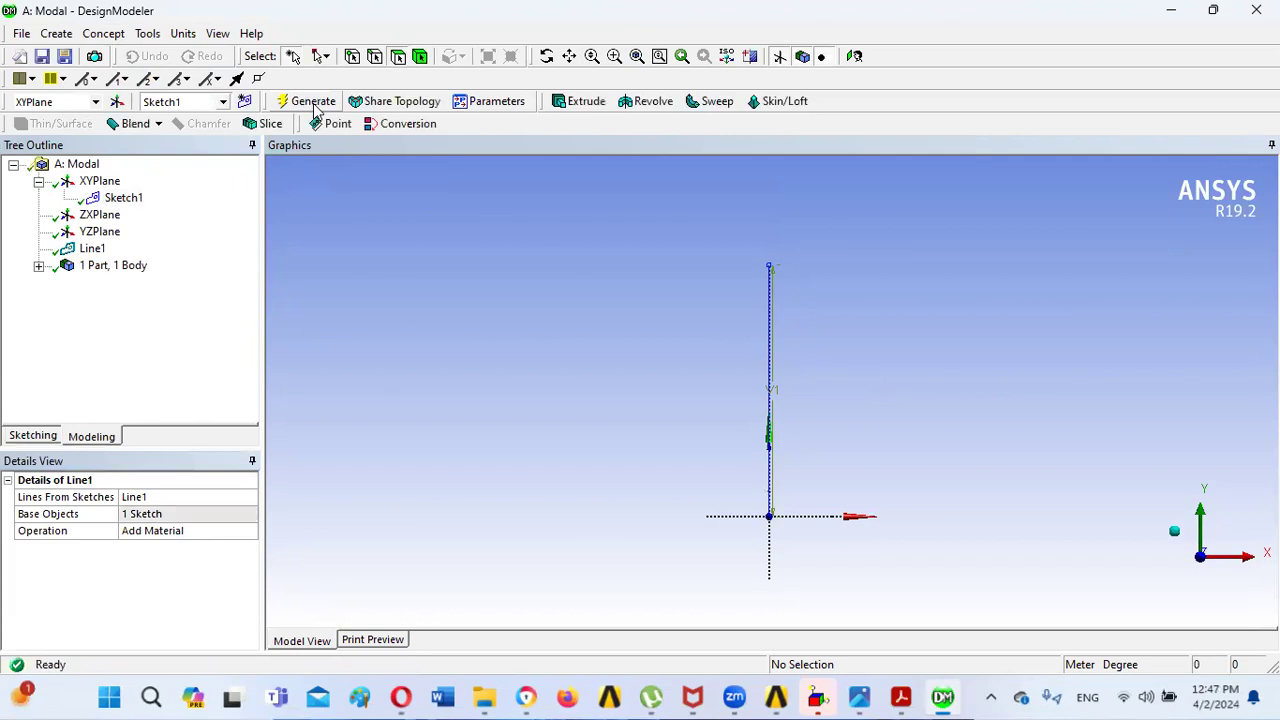
# - Check the problem statement for the column's section shape and add a Circular Tube cross section to the model
pyautogui.click(39, 266)
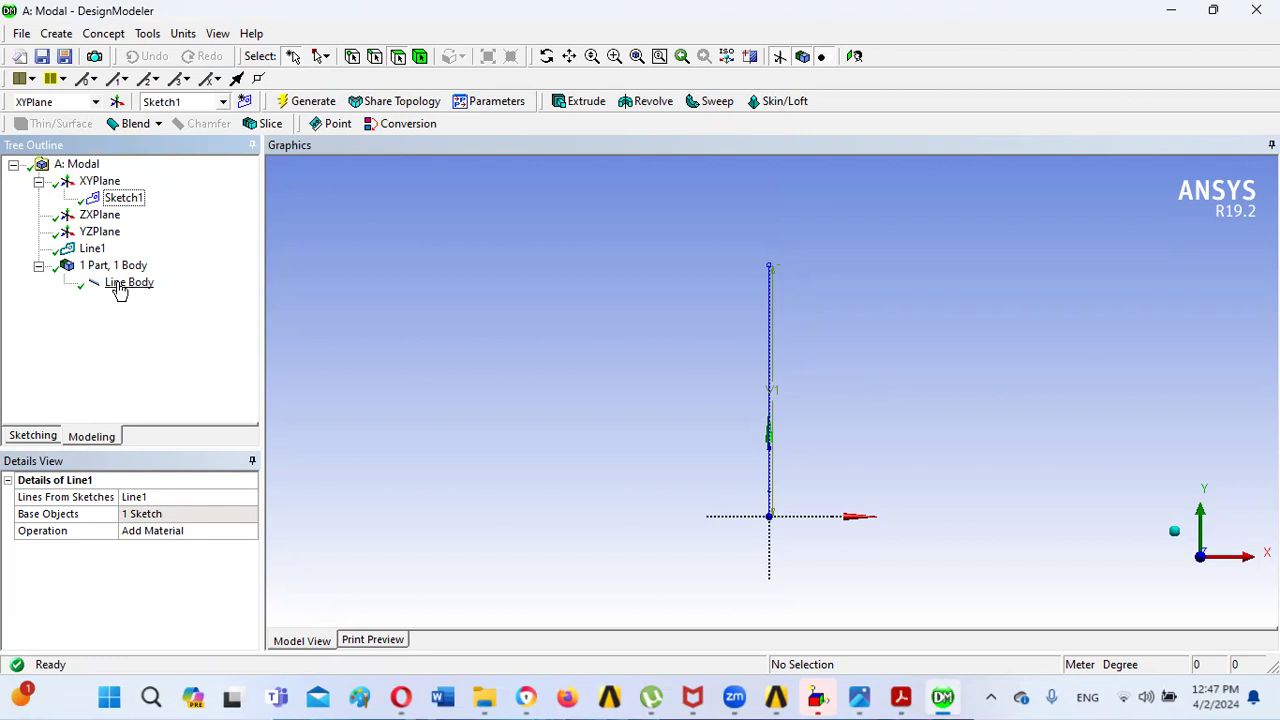
pyautogui.click(118, 287)
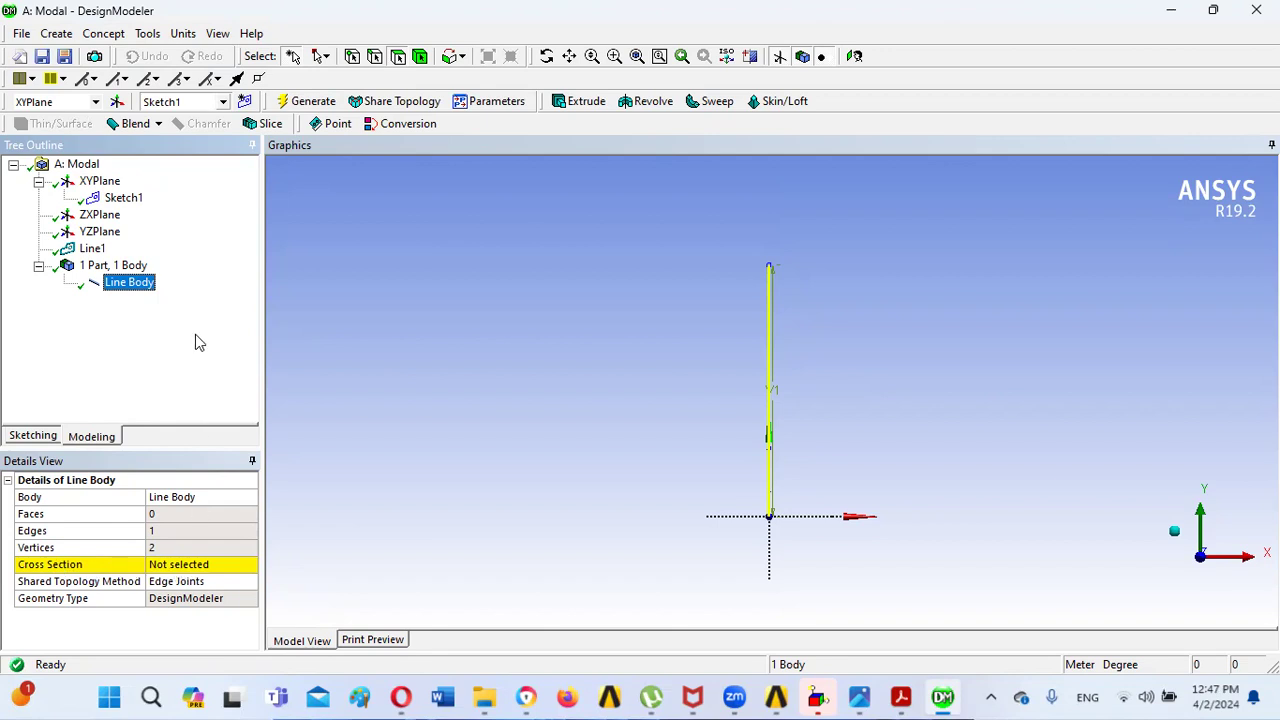
pyautogui.click(104, 34)
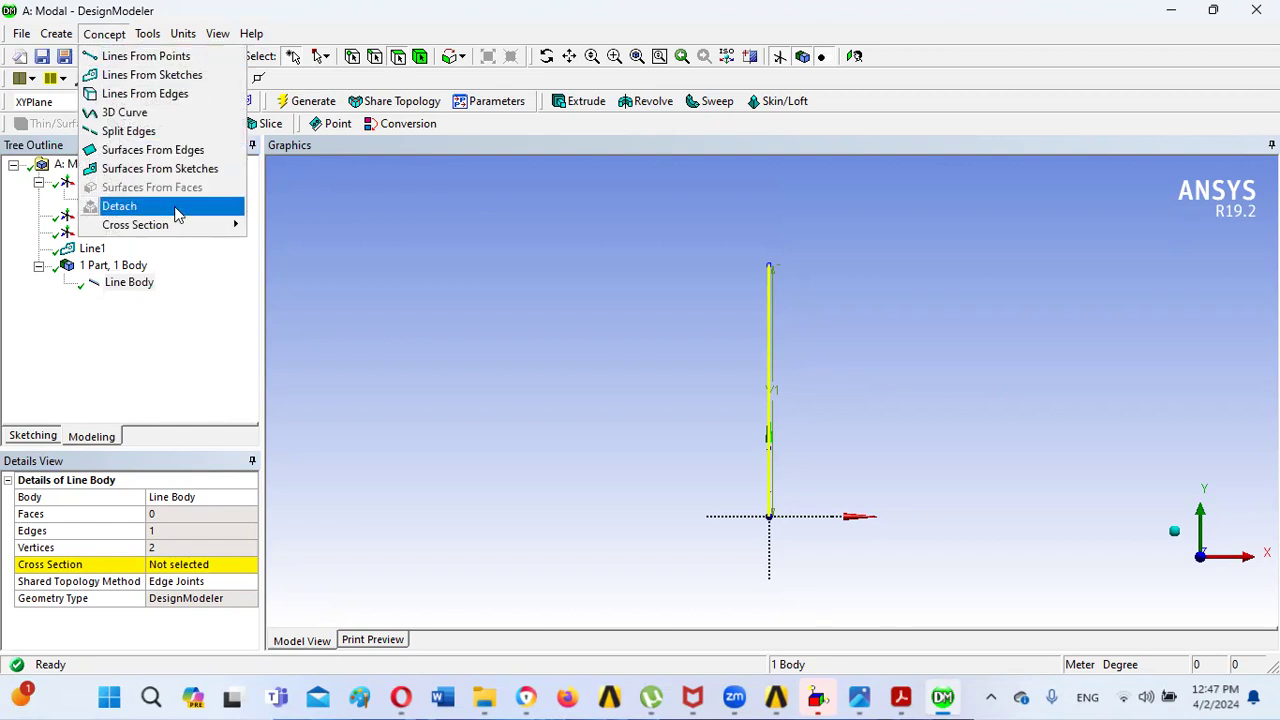
pyautogui.moveTo(189, 228)
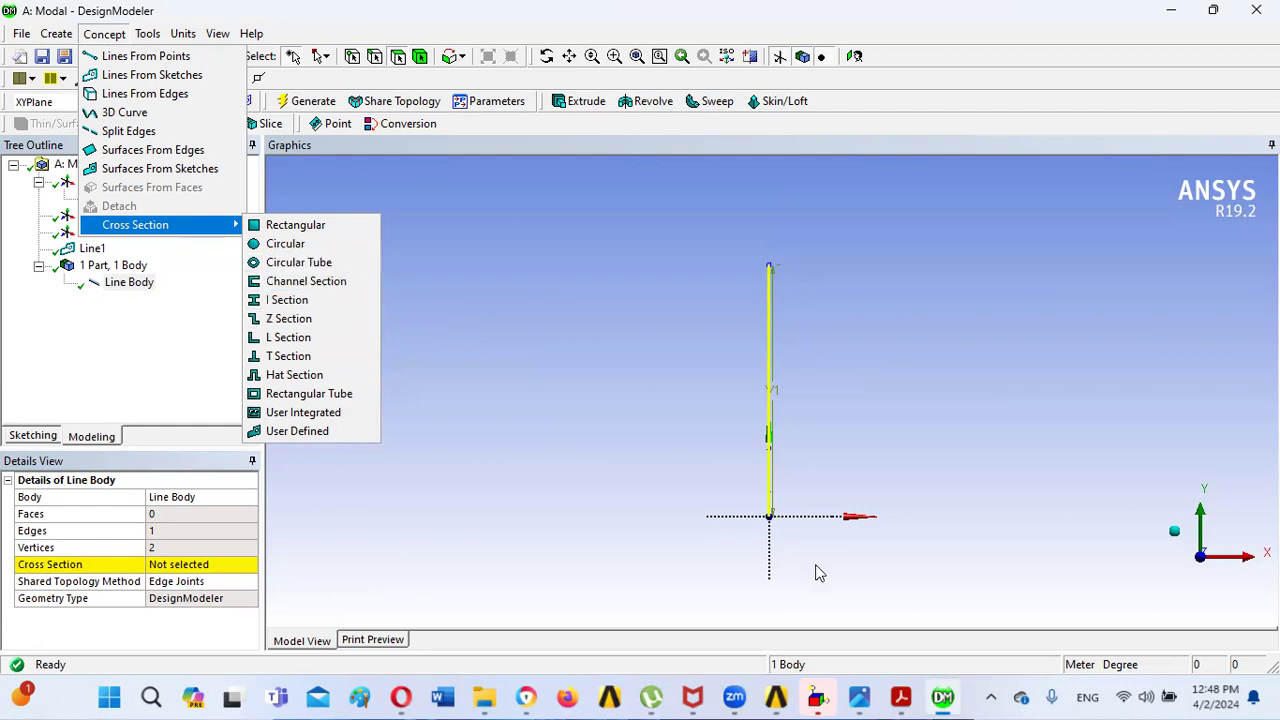
pyautogui.click(860, 697)
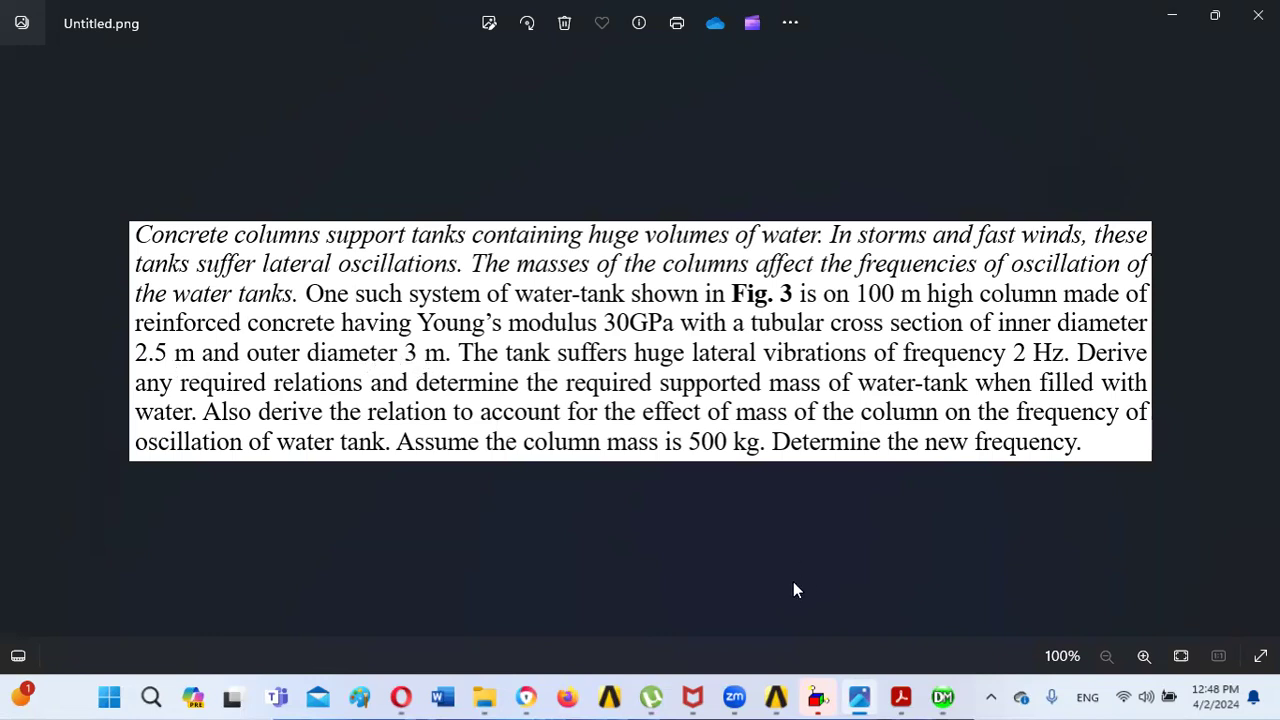
pyautogui.click(857, 697)
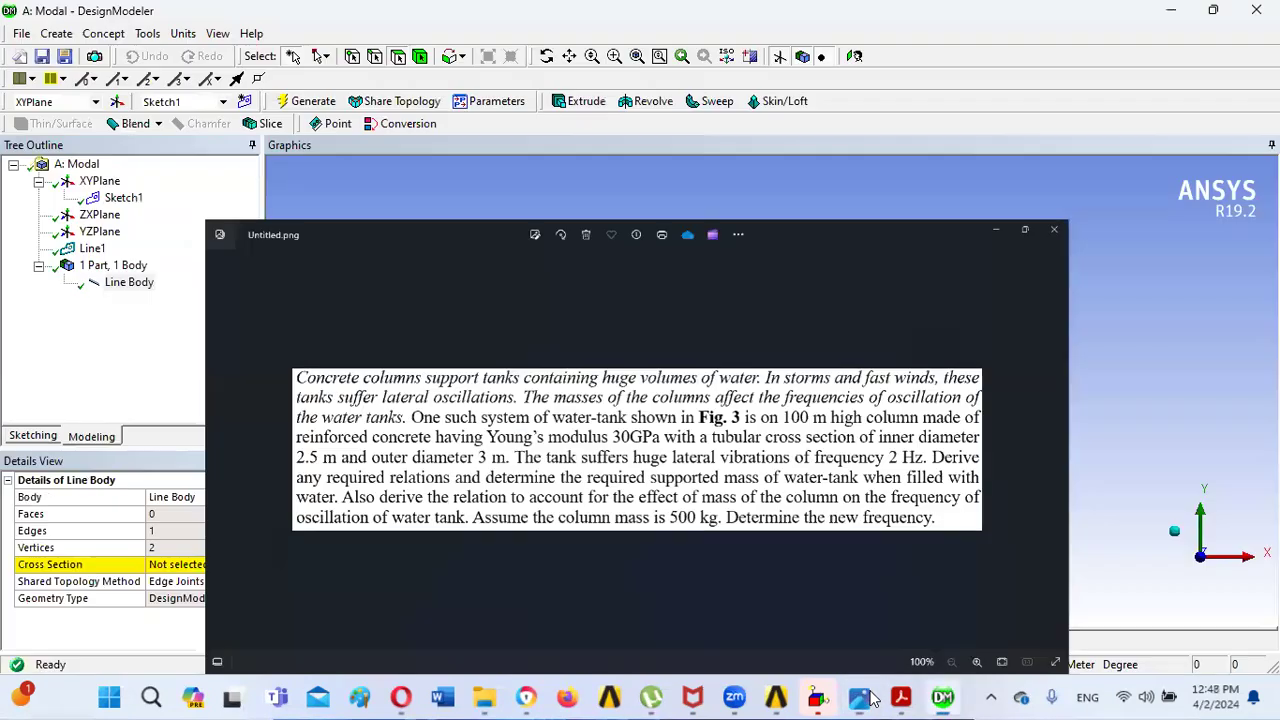
pyautogui.click(104, 34)
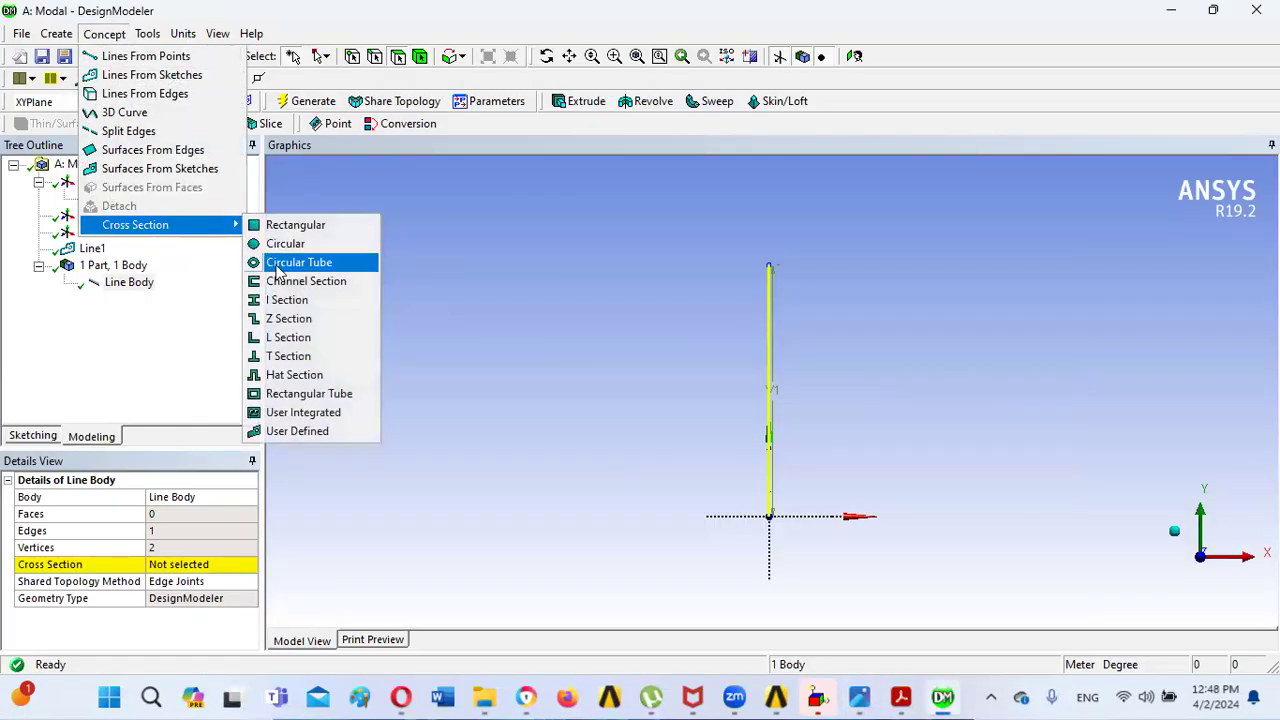
pyautogui.click(279, 266)
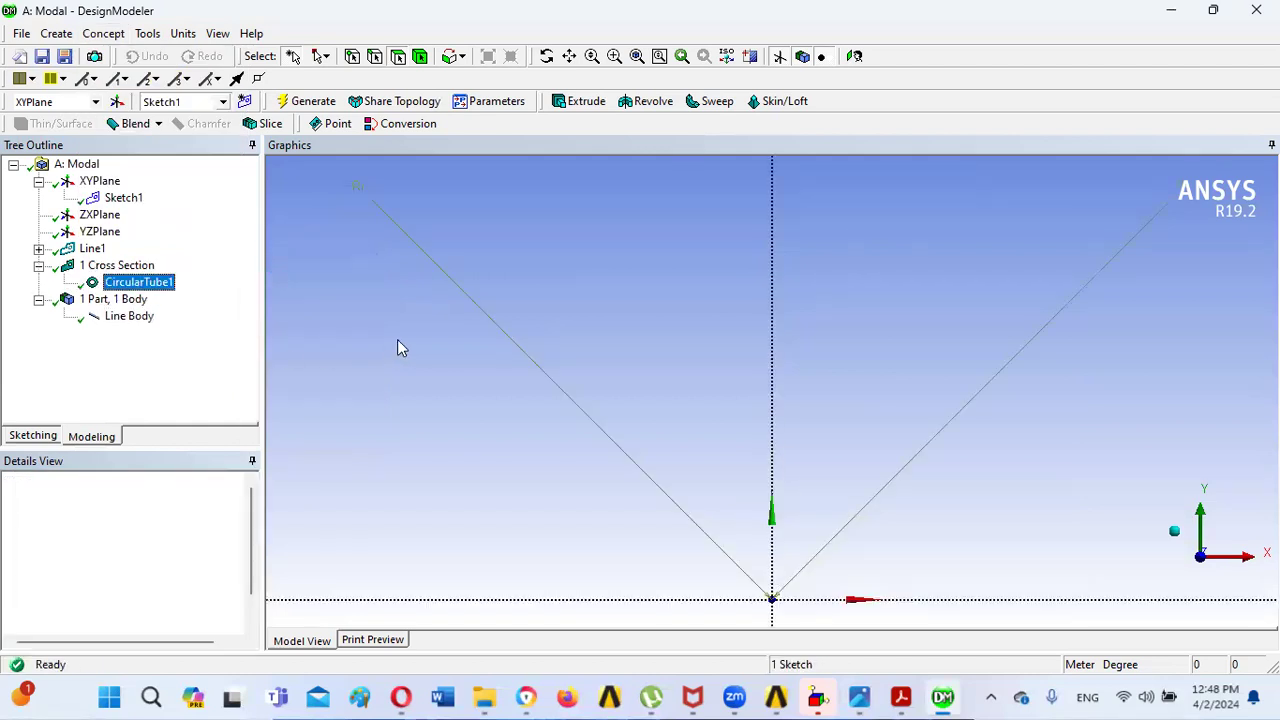
# - Set the circular tube cross section's outer radius Ro to 1.5 m and inner radius Ri to 1.25 m
pyautogui.click(641, 57)
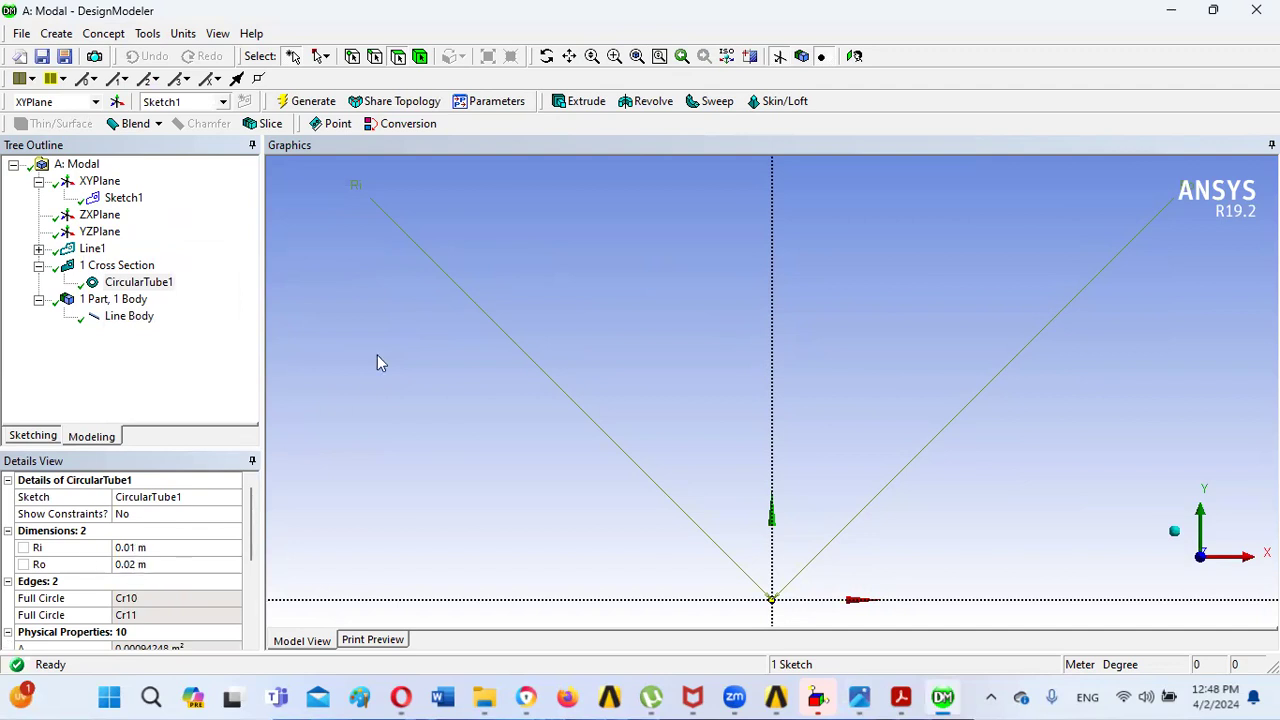
pyautogui.click(137, 565)
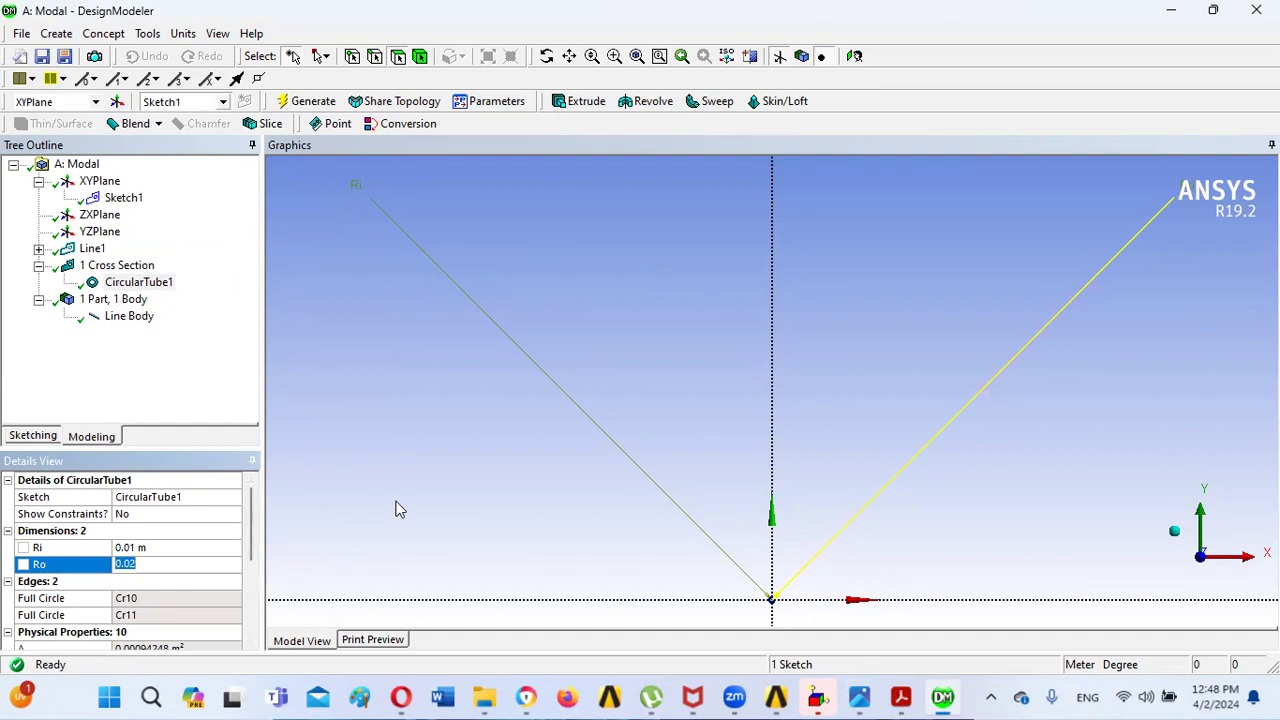
pyautogui.write('1.')
pyautogui.press('Return')
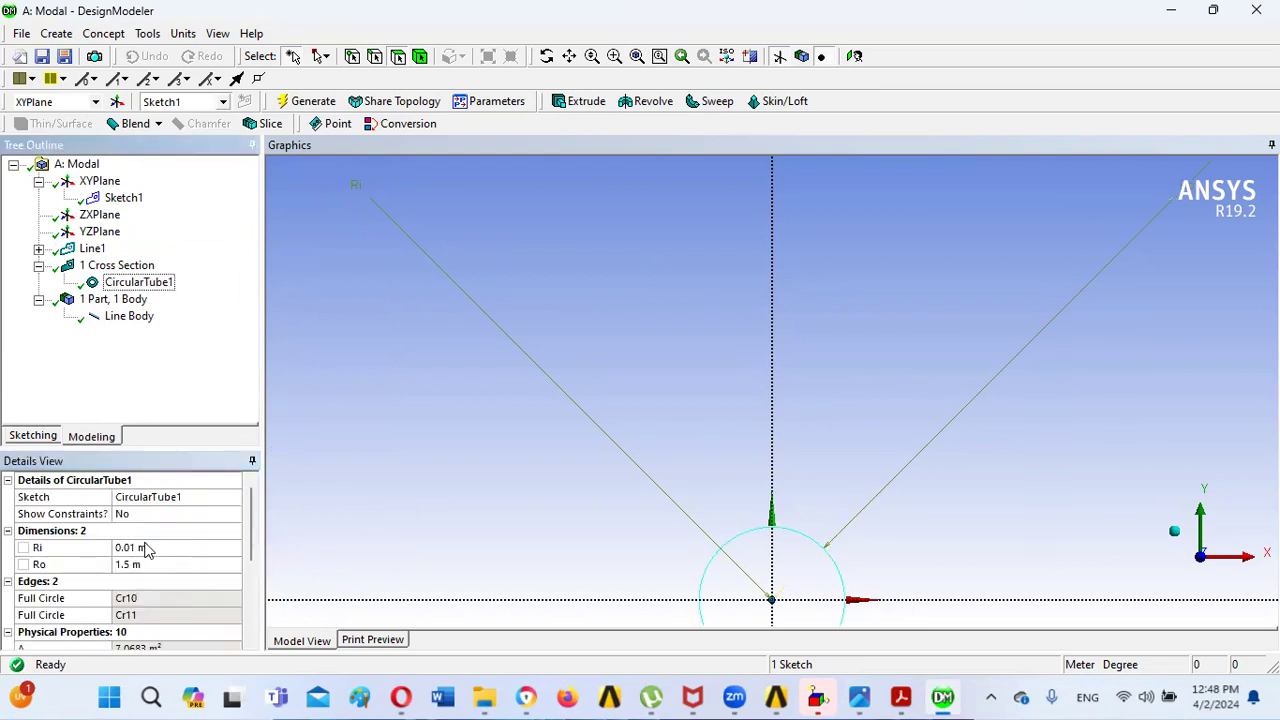
pyautogui.click(143, 548)
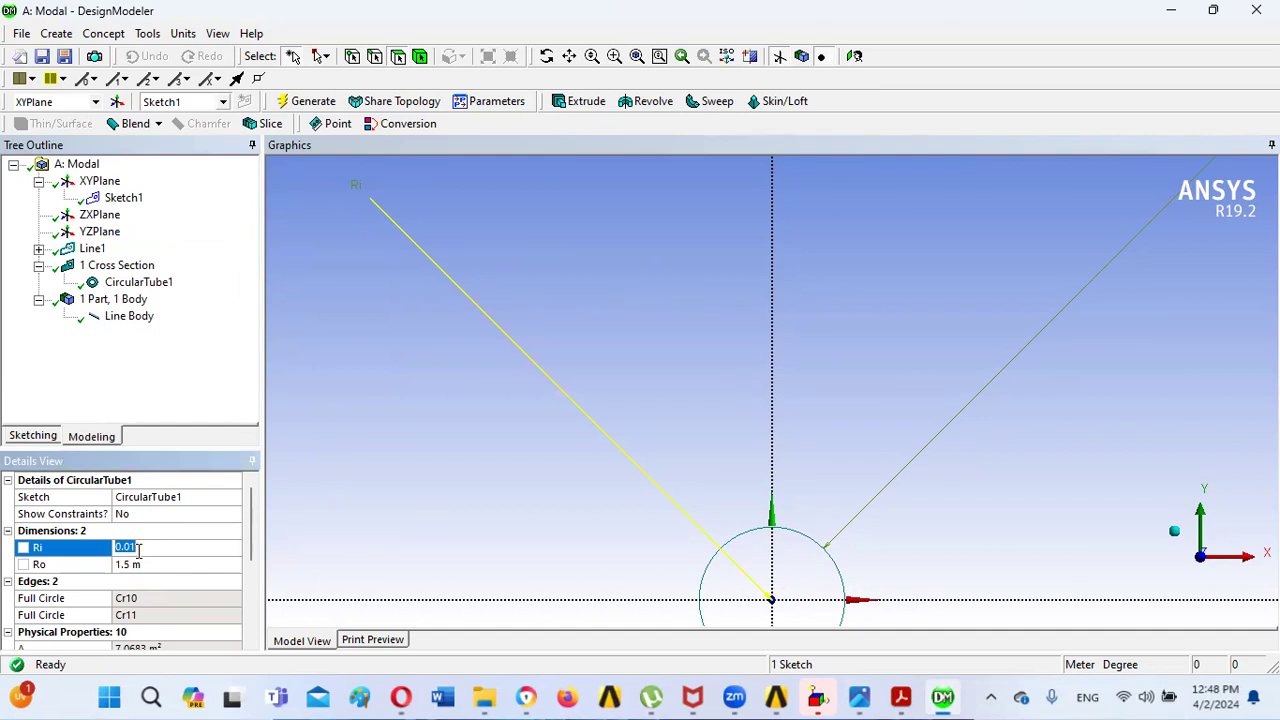
pyautogui.write('1.25')
pyautogui.press('Return')
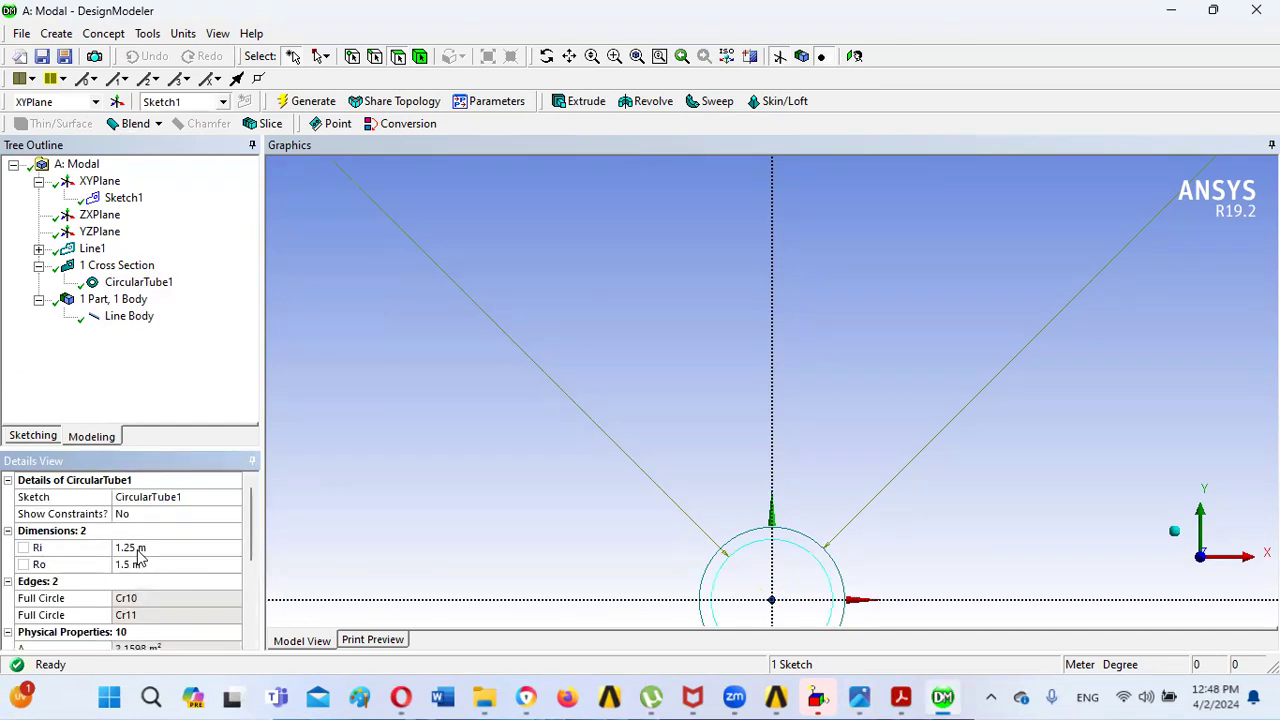
pyautogui.click(221, 379)
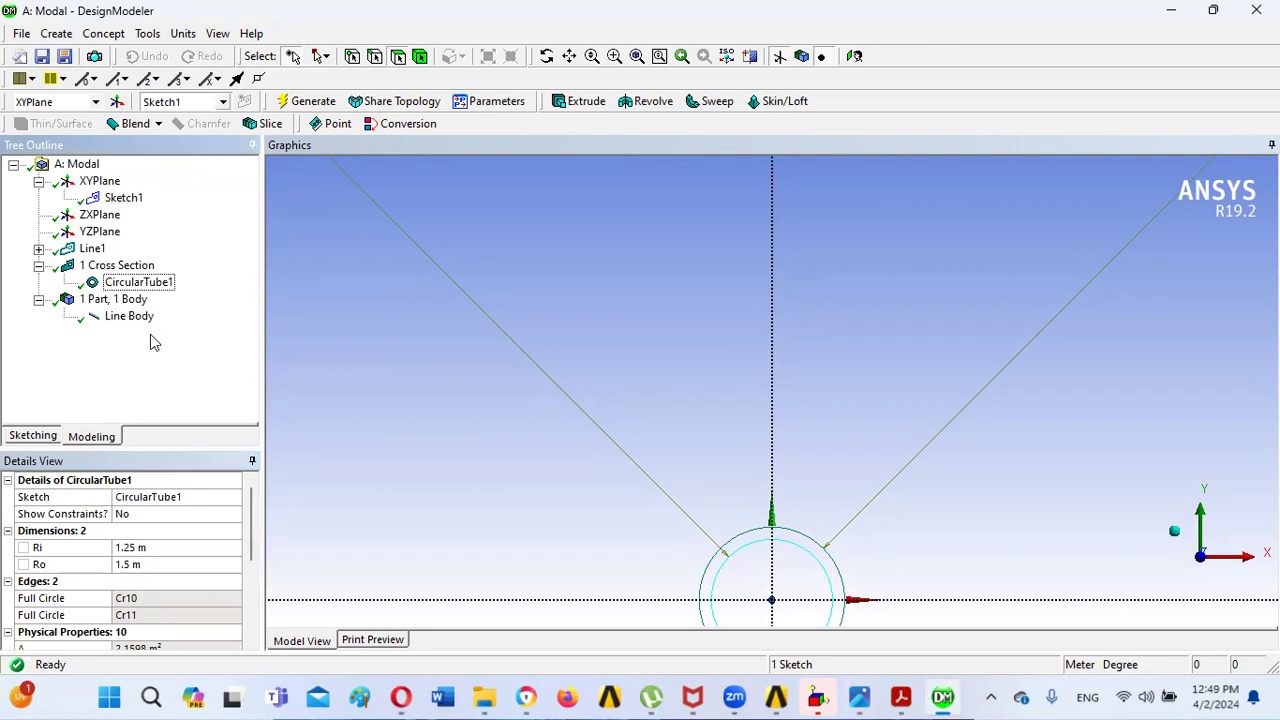
# - Assign the CircularTube1 cross section to the line body
pyautogui.click(128, 316)
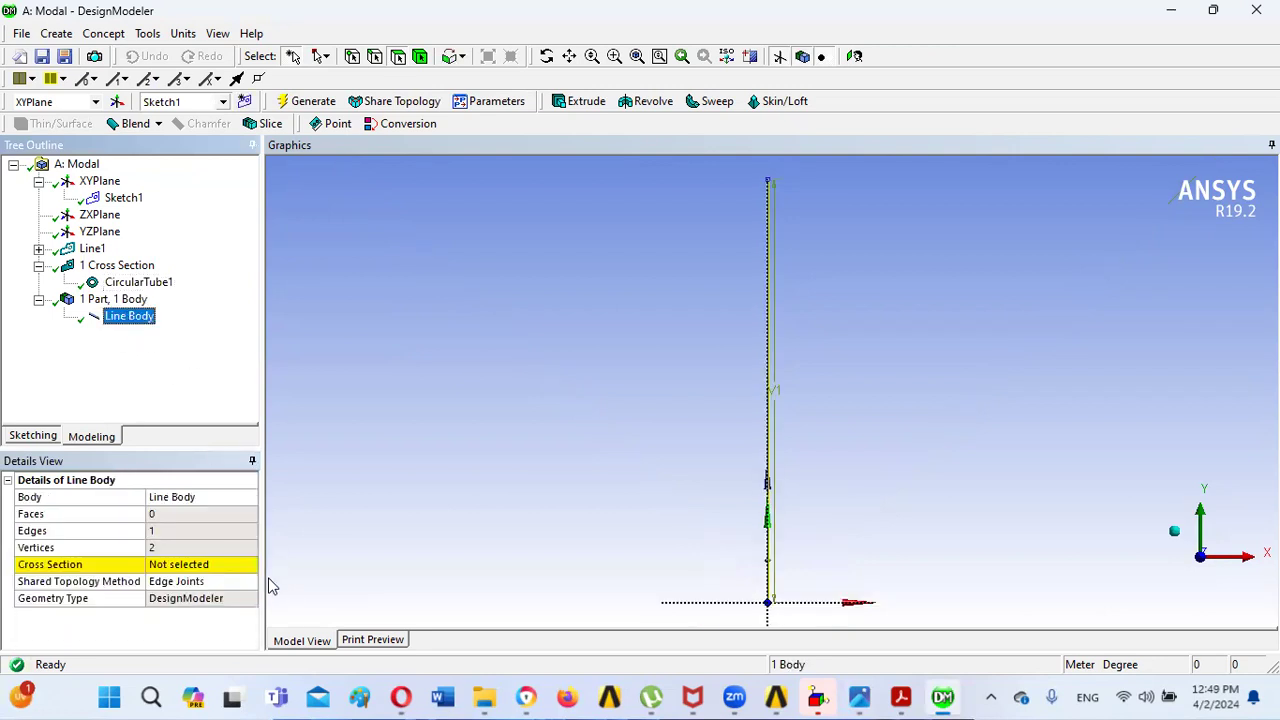
pyautogui.click(249, 569)
pyautogui.click(249, 564)
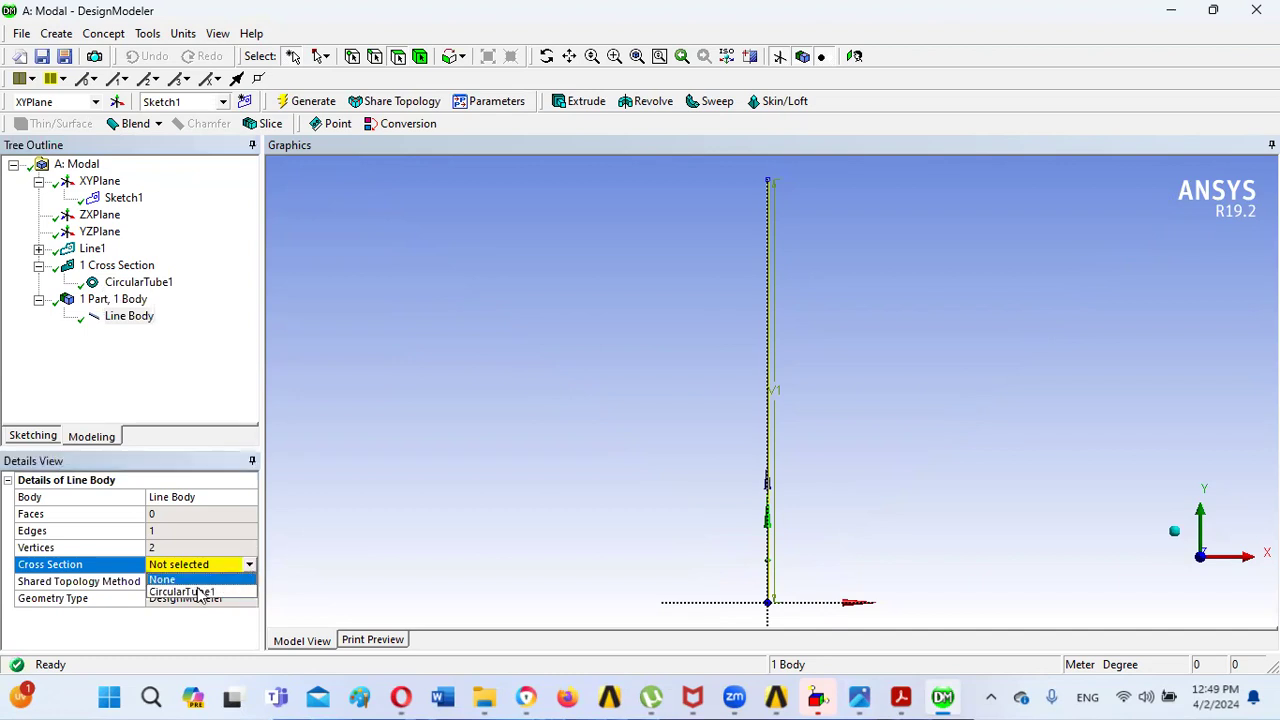
pyautogui.click(178, 594)
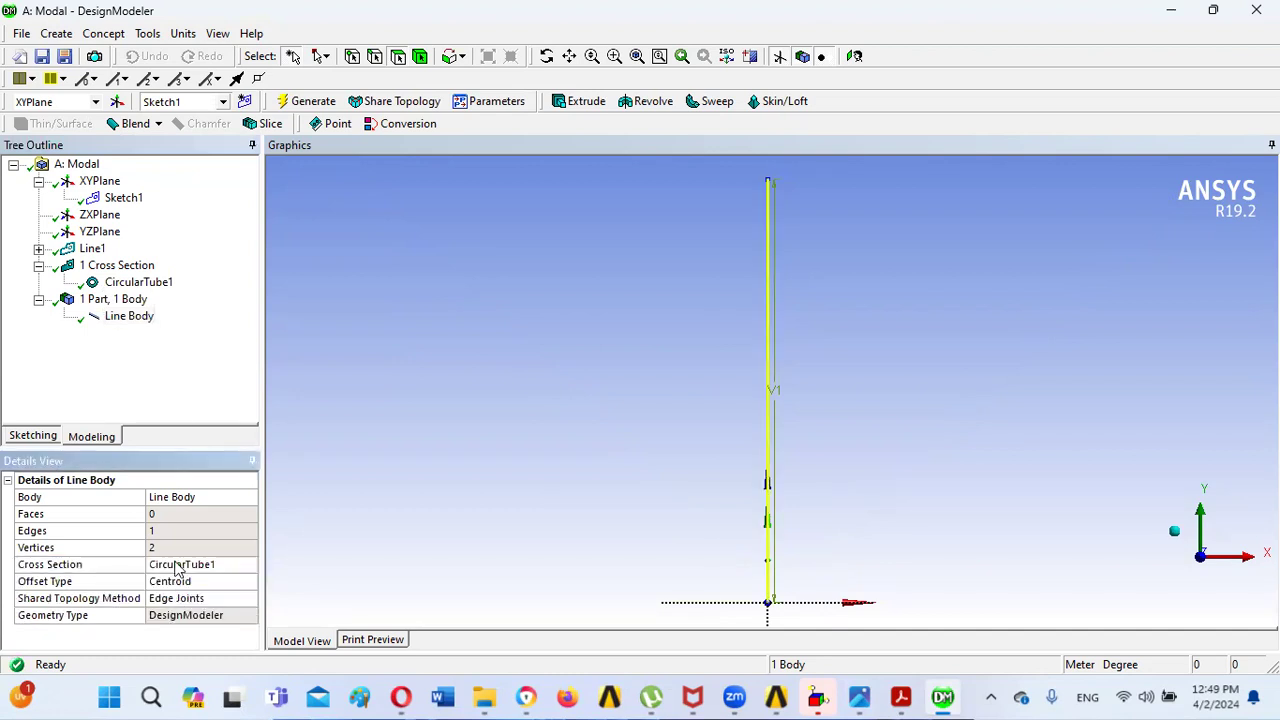
pyautogui.click(178, 333)
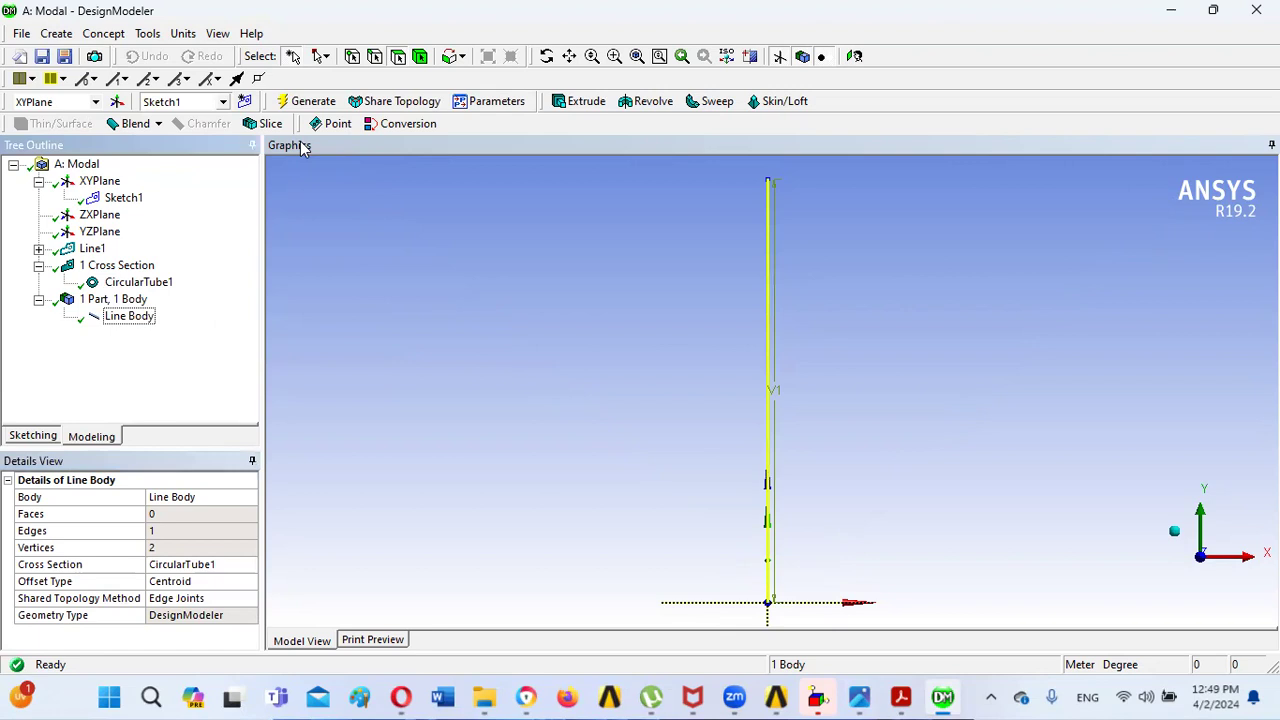
# - Display the line body with cross section solids in isometric view, hide the planes and inspect the tube's upper end
pyautogui.click(216, 34)
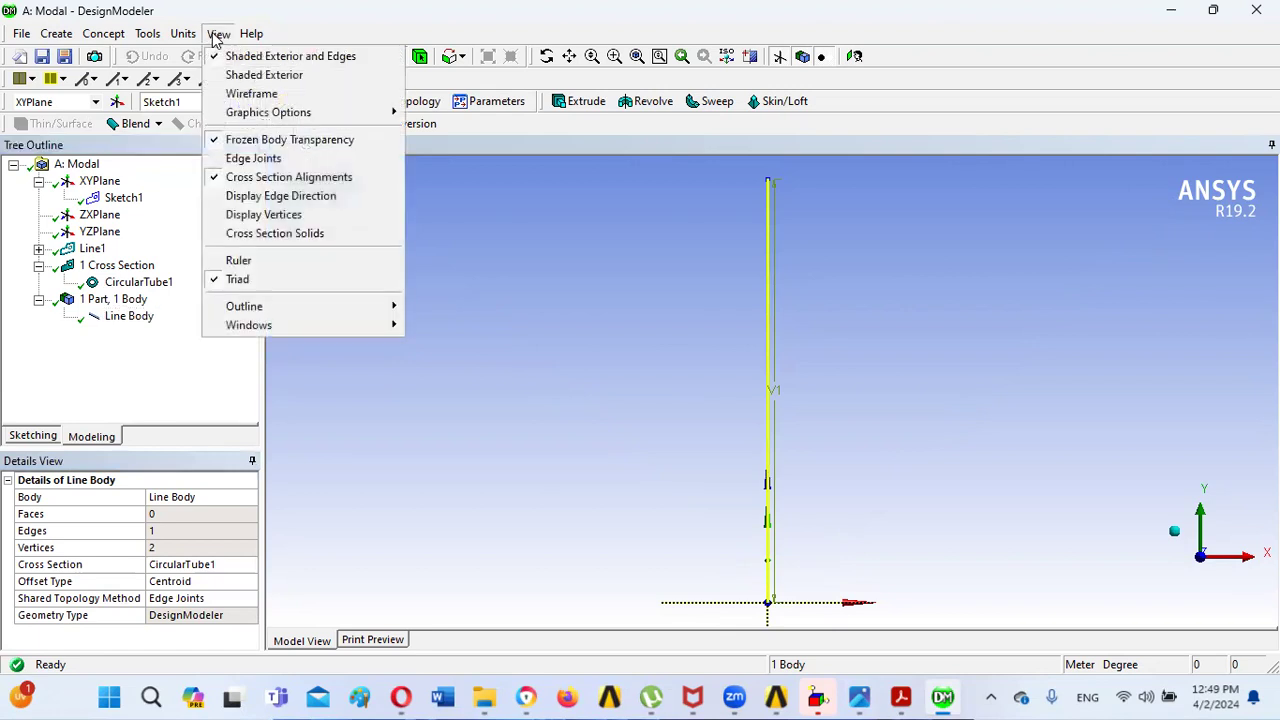
pyautogui.click(288, 236)
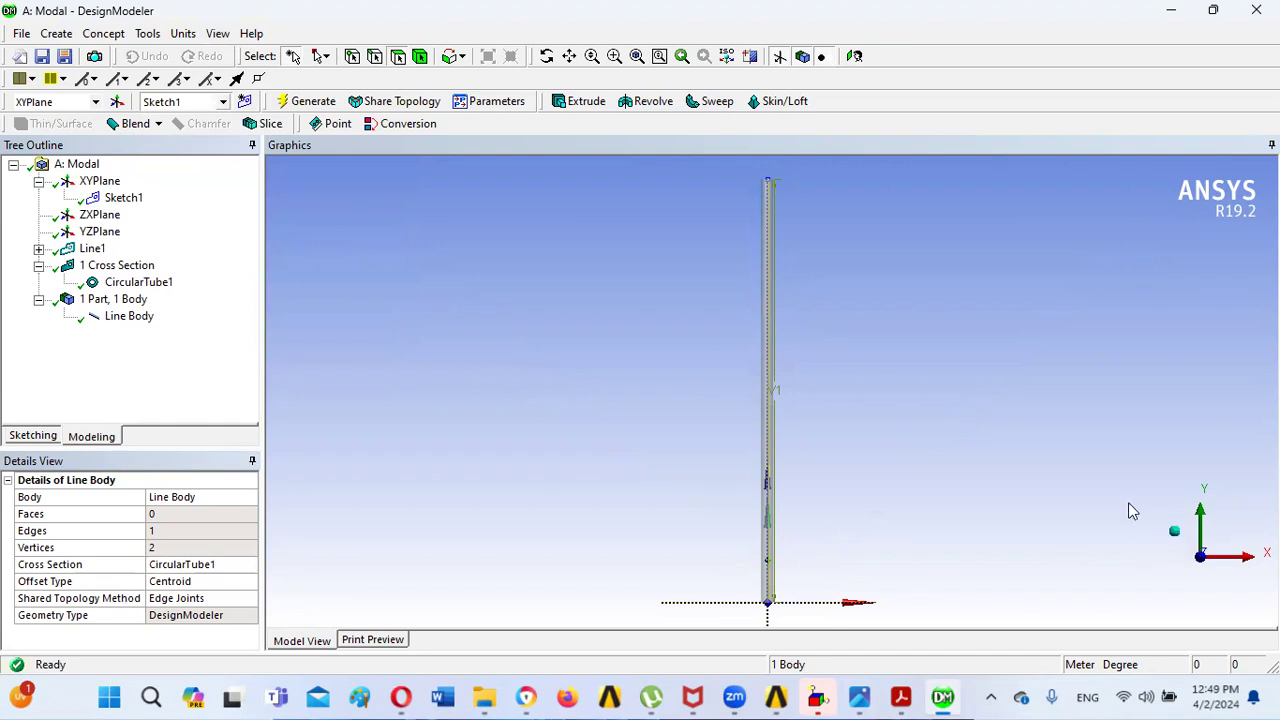
pyautogui.click(1174, 531)
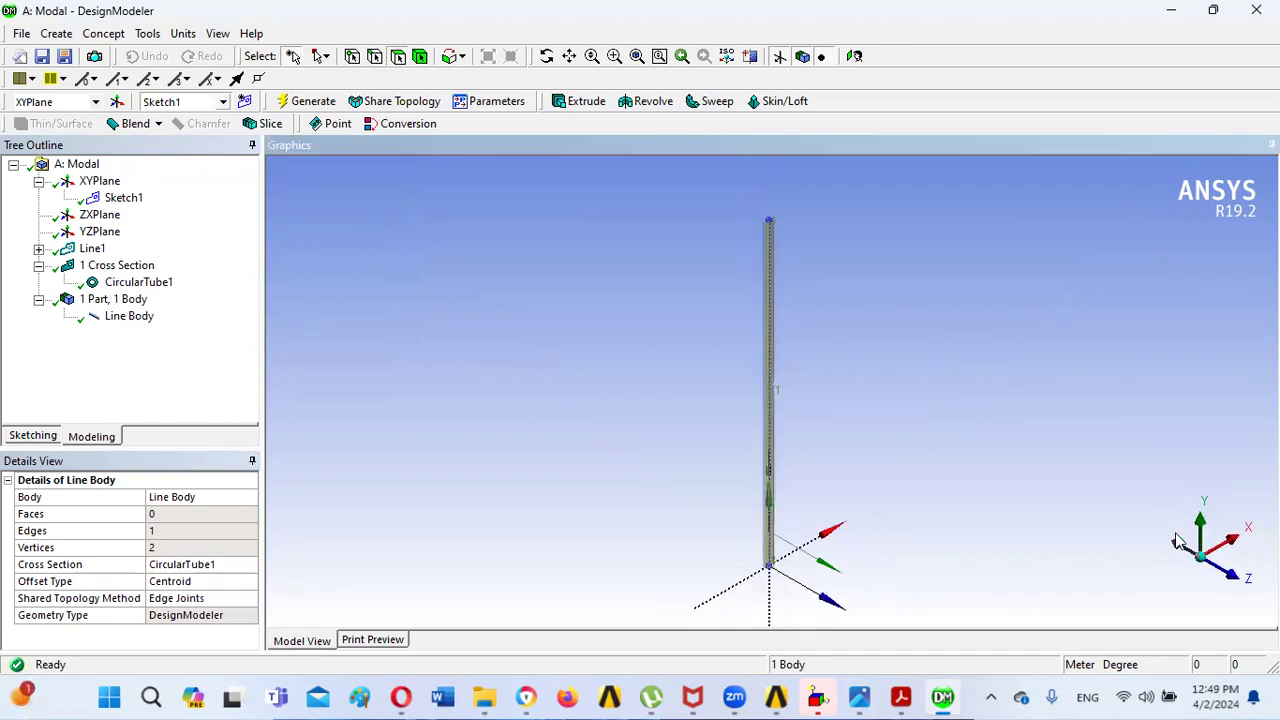
pyautogui.click(593, 362)
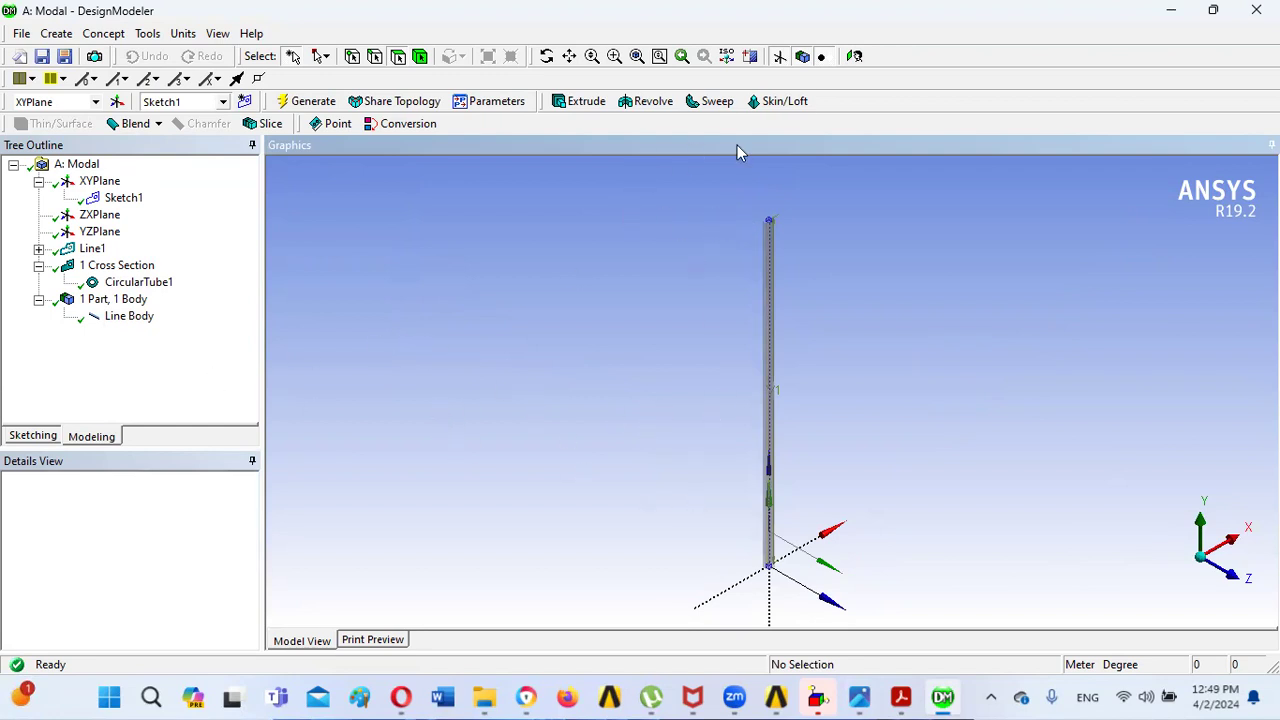
pyautogui.click(779, 57)
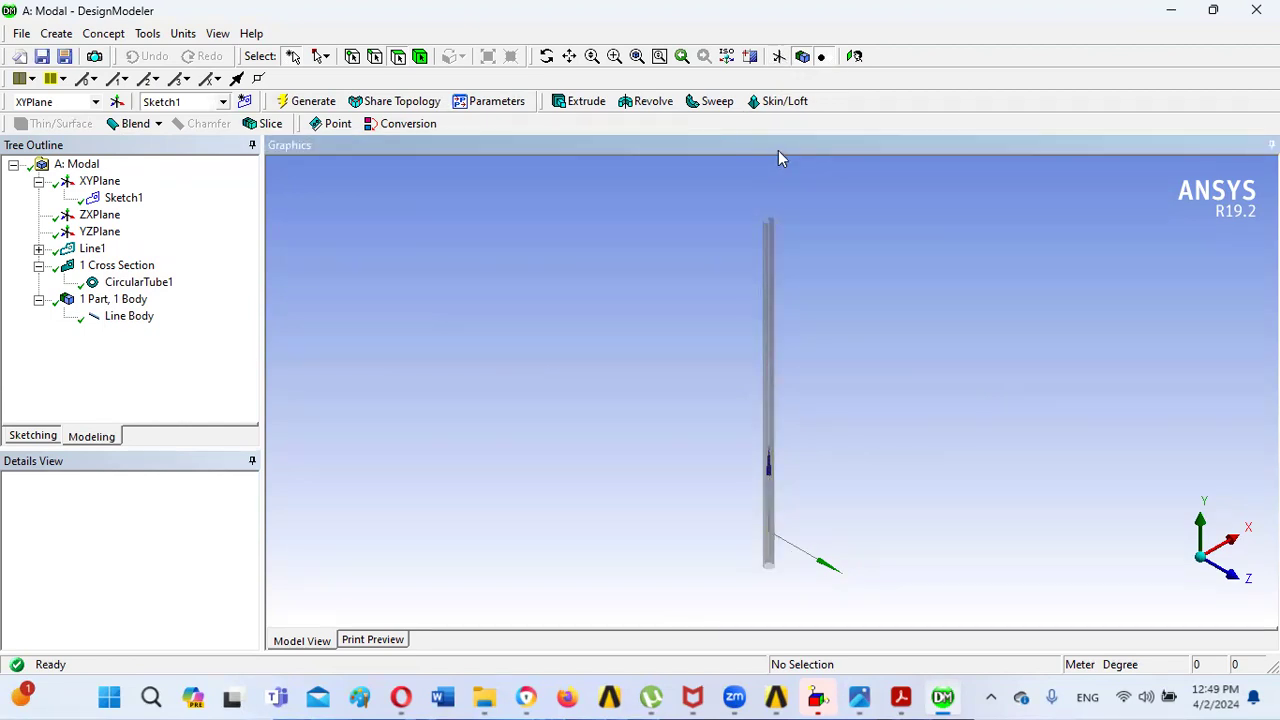
pyautogui.click(615, 56)
pyautogui.moveTo(746, 209); pyautogui.dragTo(799, 228)
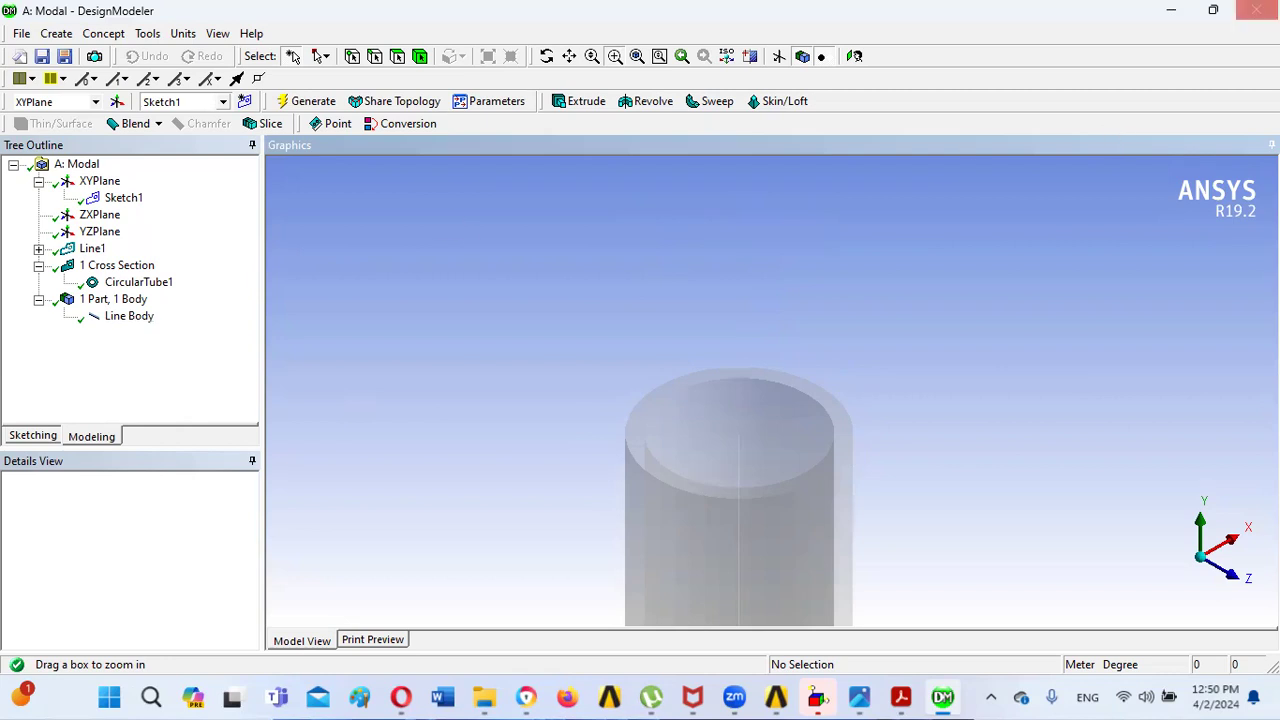
# - Close DesignModeler after checking the line body and open the modal system's Model cell from Workbench in Mechanical
pyautogui.click(116, 303)
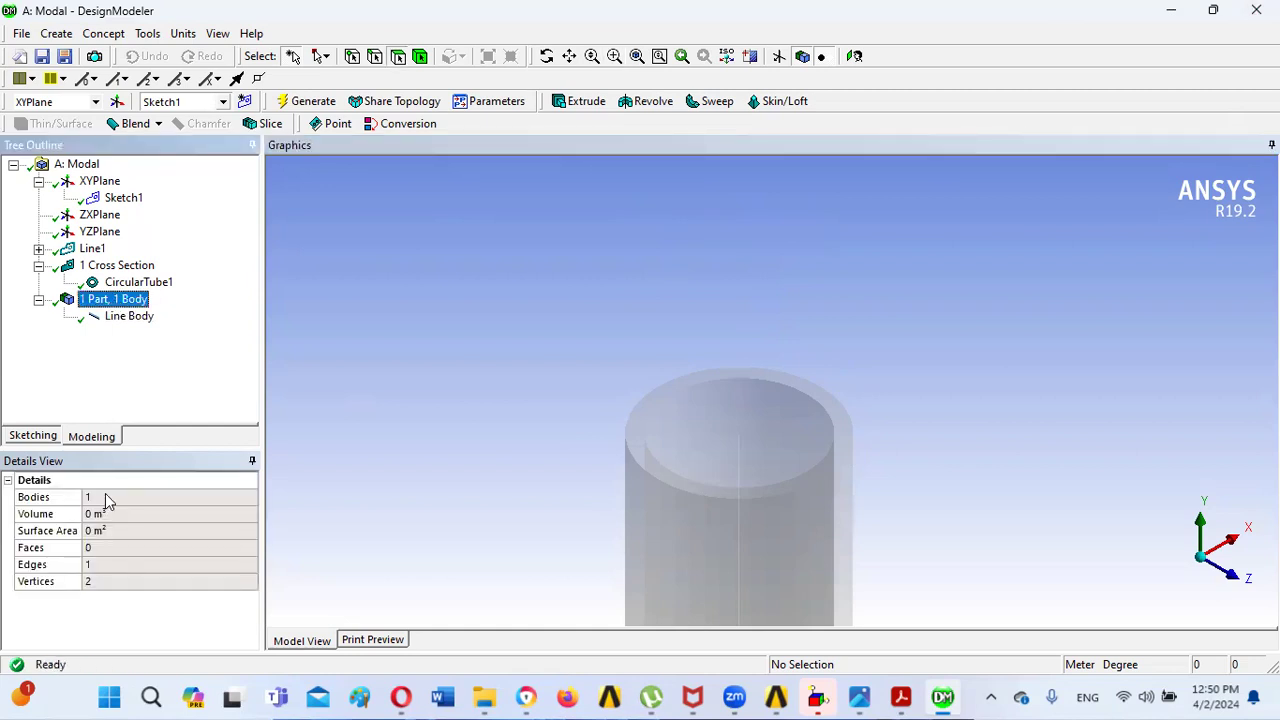
pyautogui.click(133, 316)
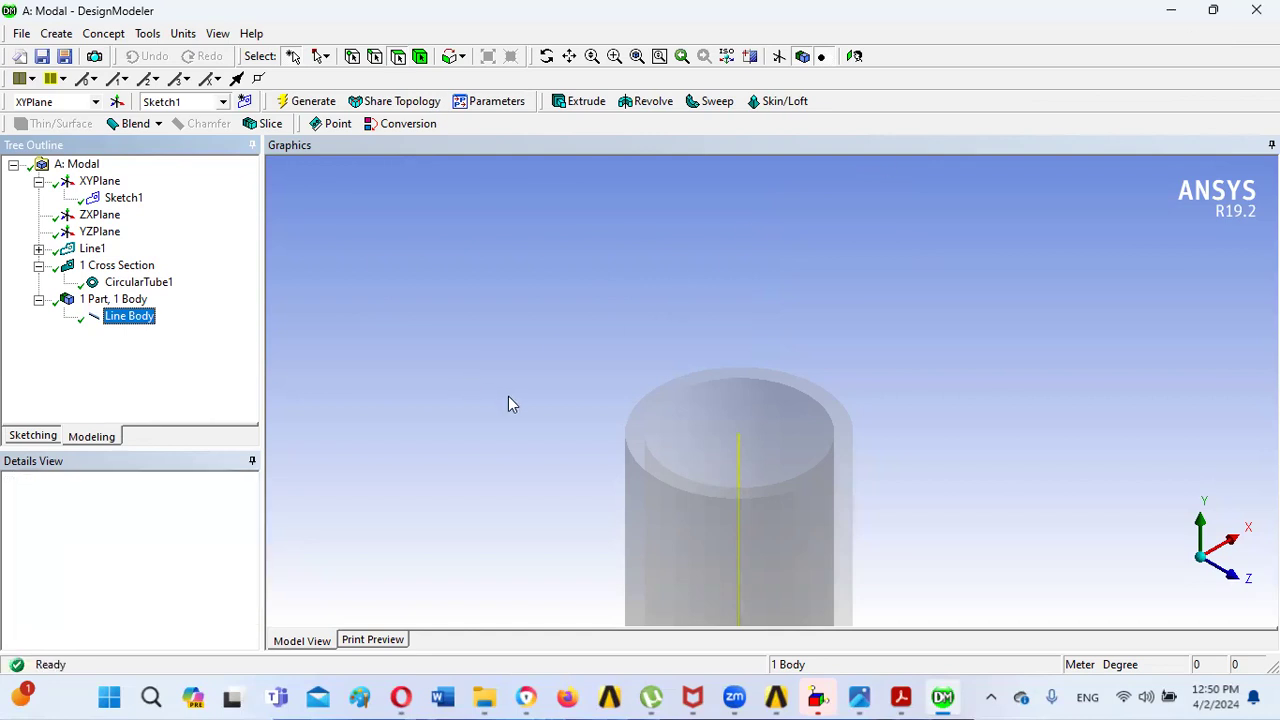
pyautogui.hotkey('alt', 'F4')
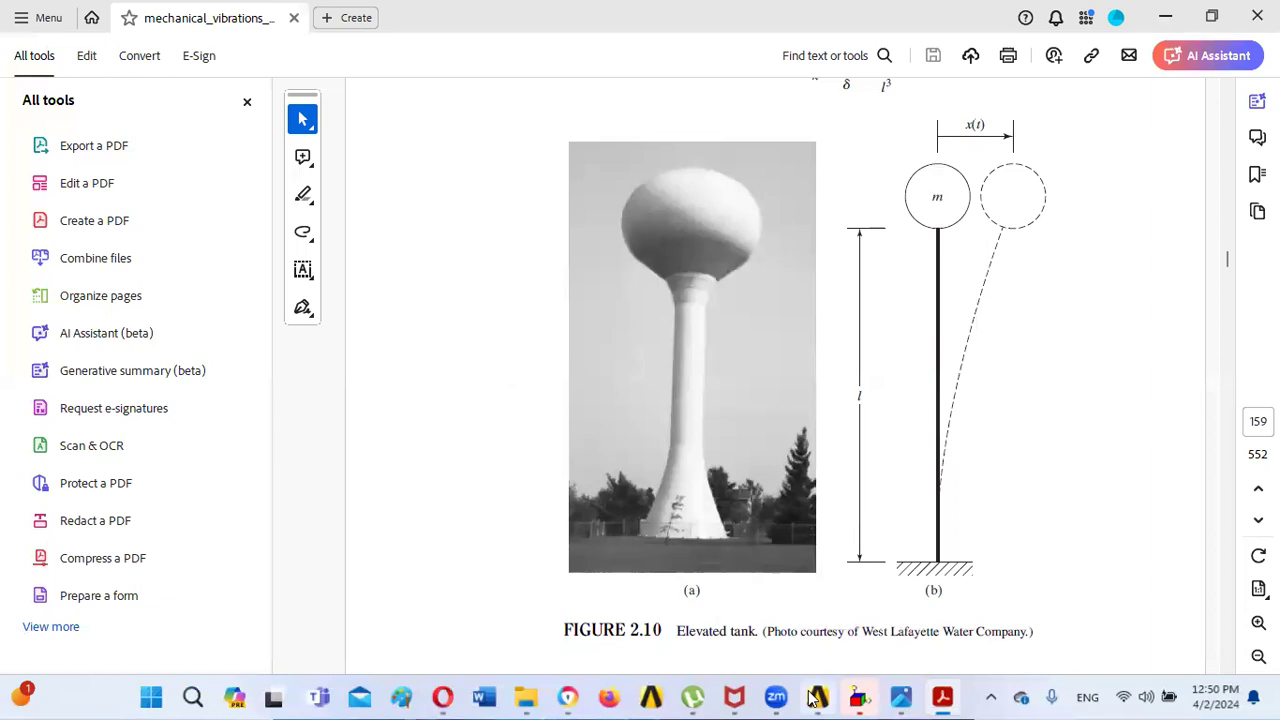
pyautogui.click(818, 697)
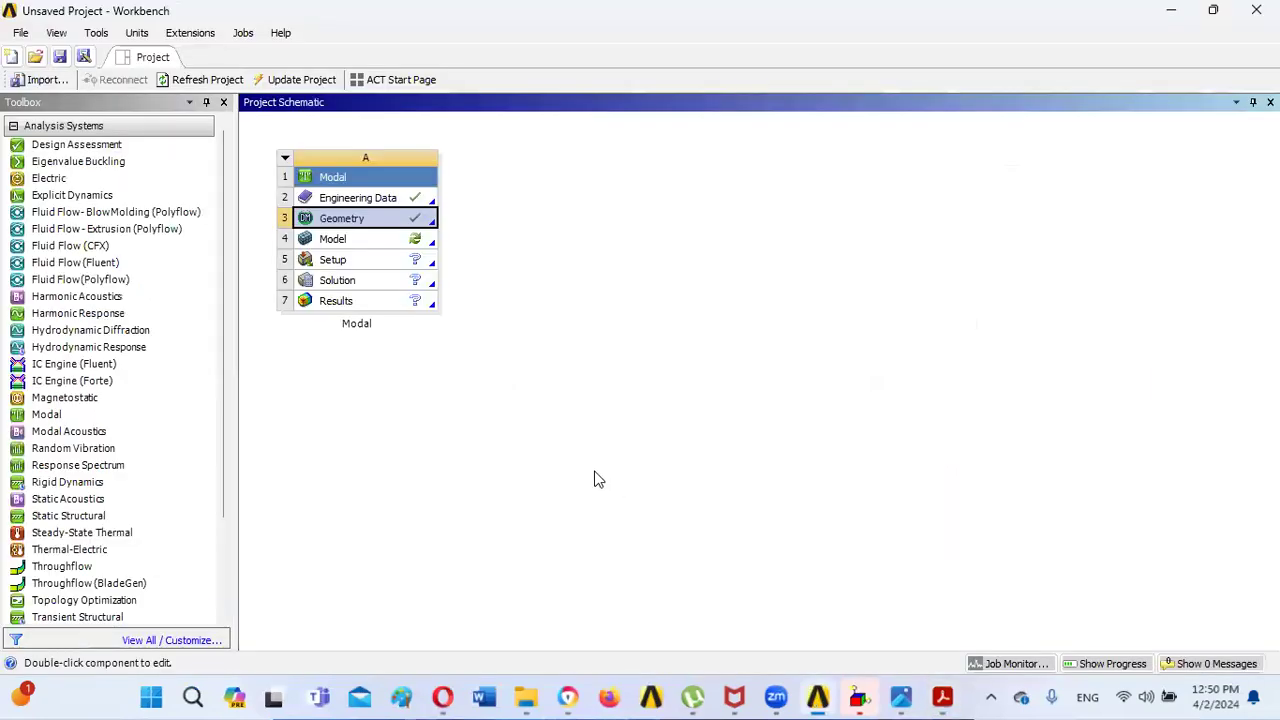
pyautogui.doubleClick(418, 241)
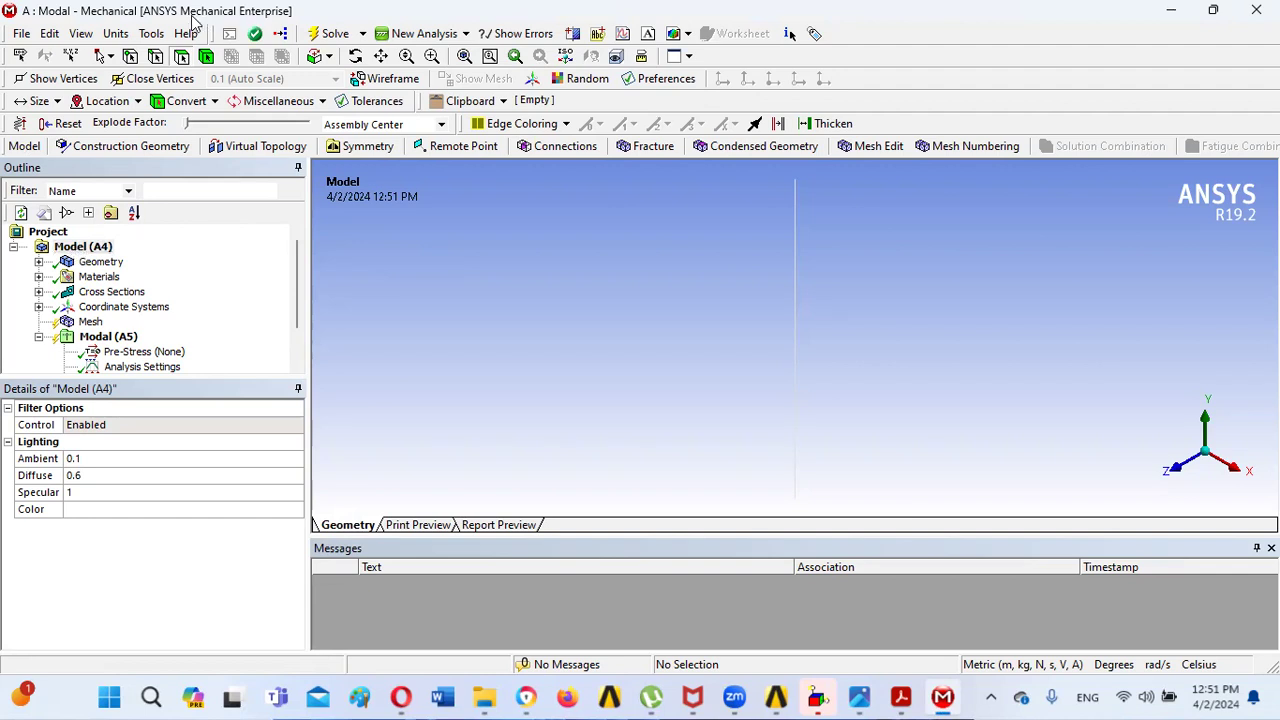
# - Turn on cross section solids for the geometry in Mechanical and inspect the column's upper end
pyautogui.click(82, 34)
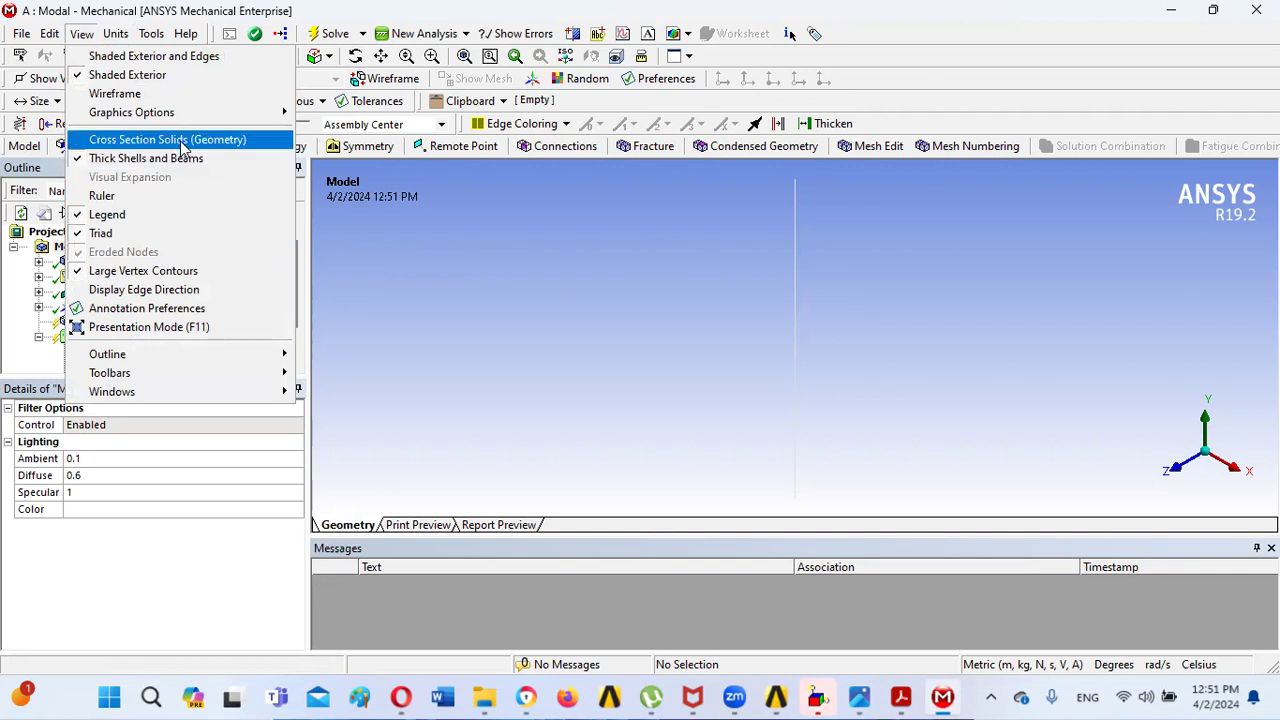
pyautogui.click(182, 140)
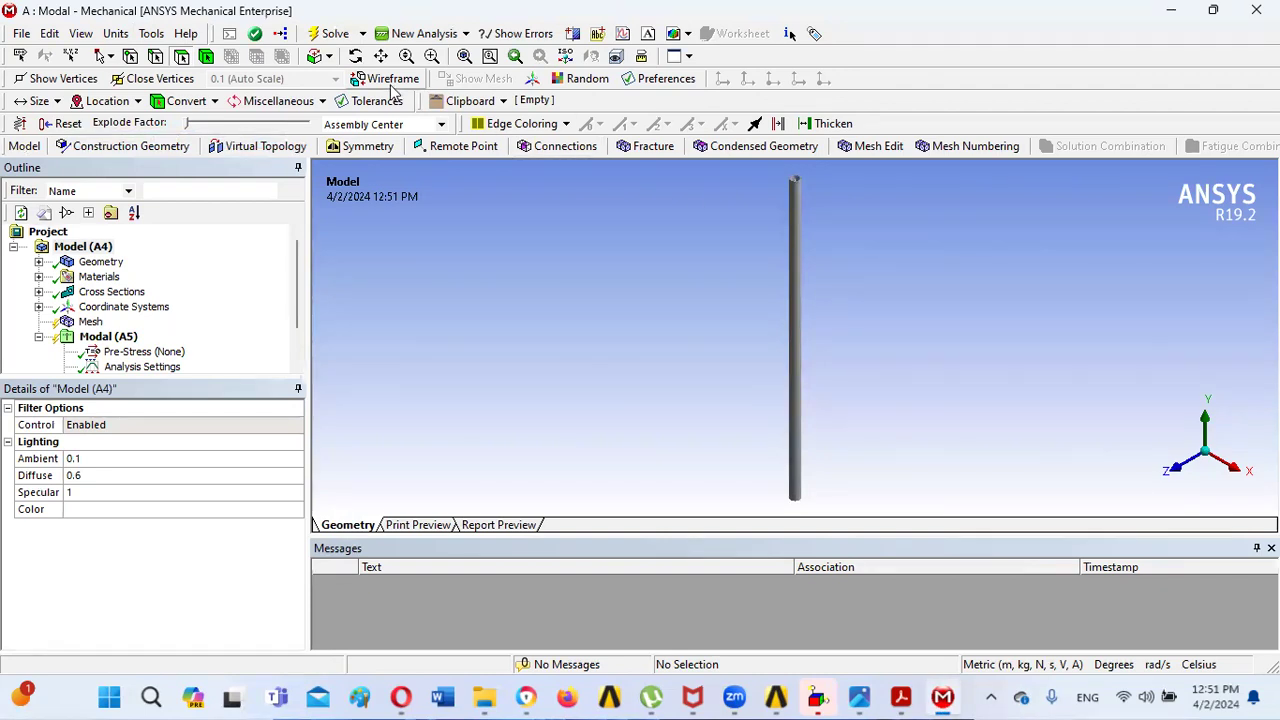
pyautogui.click(431, 56)
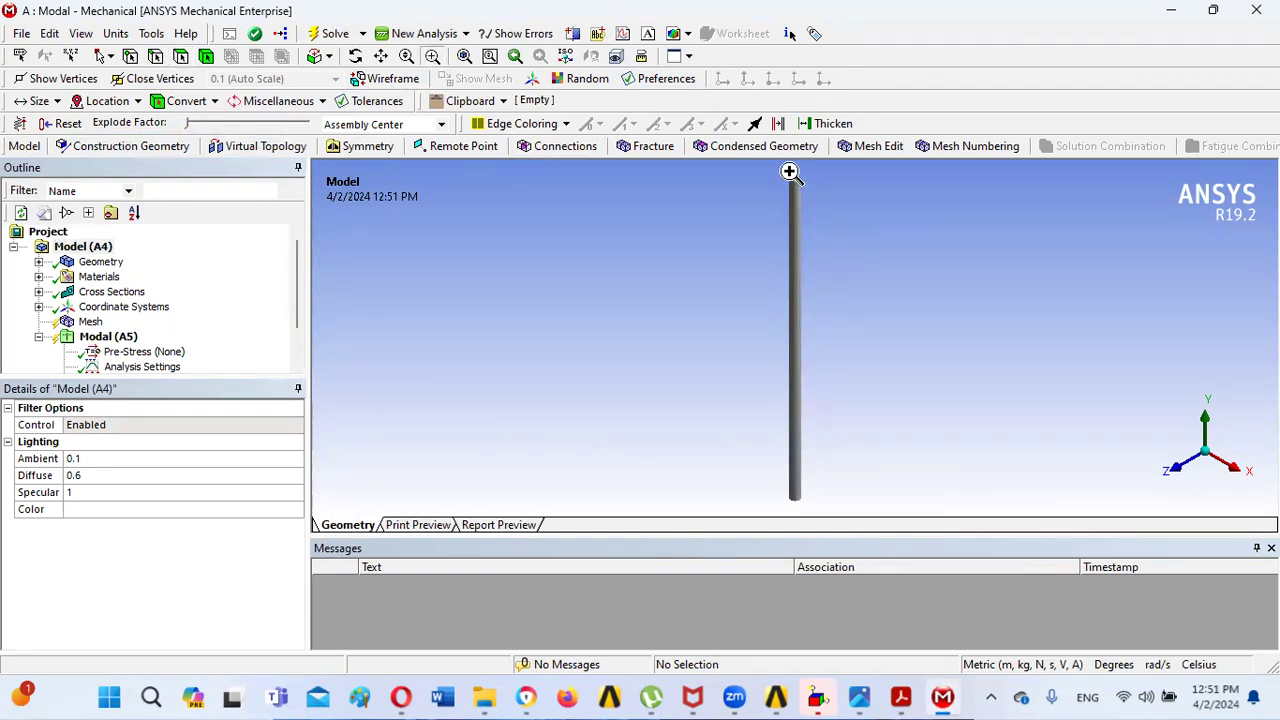
pyautogui.moveTo(818, 180); pyautogui.dragTo(795, 194)
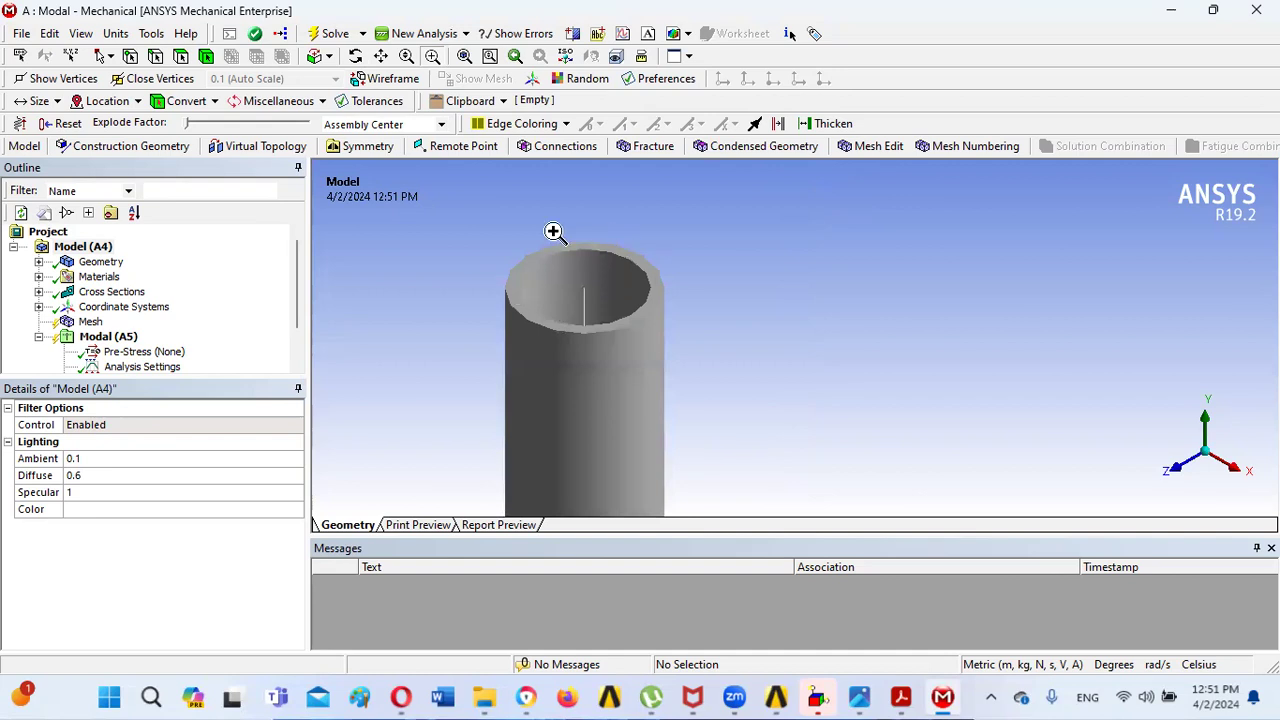
pyautogui.rightClick(477, 297)
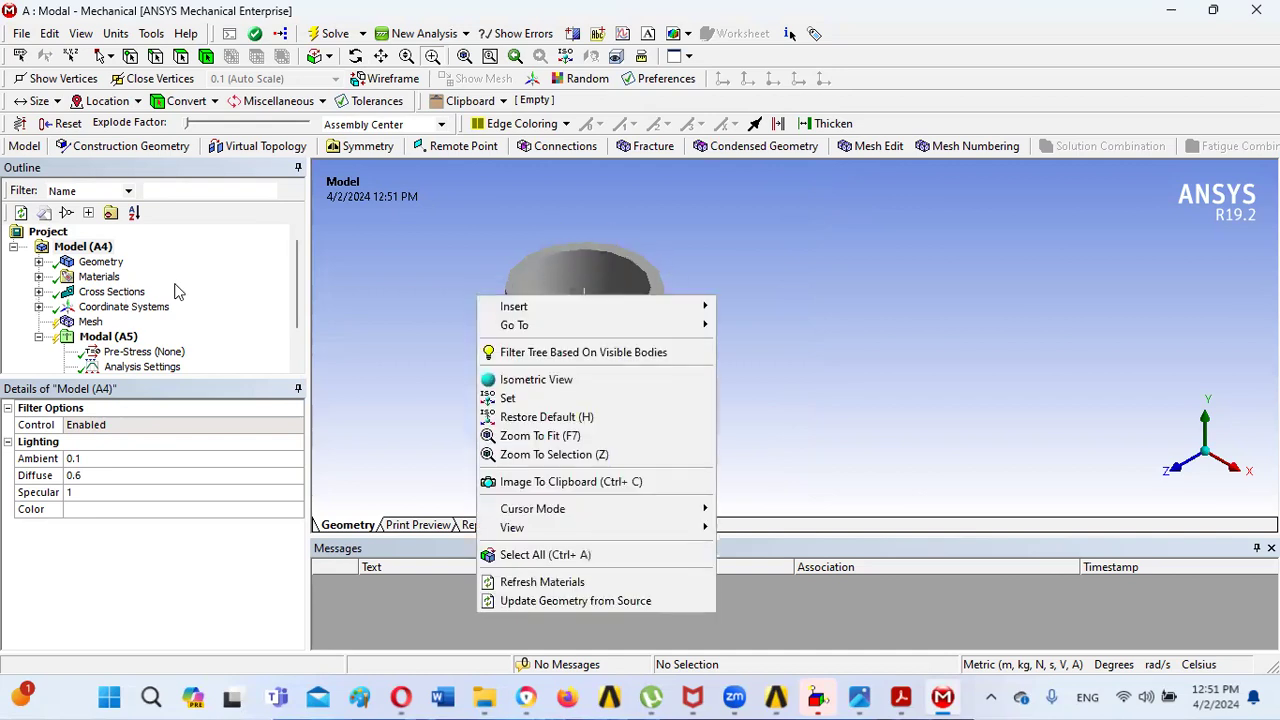
pyautogui.click(187, 283)
# - Review the line body's material assignment, bounding box and section properties under Geometry
pyautogui.click(38, 261)
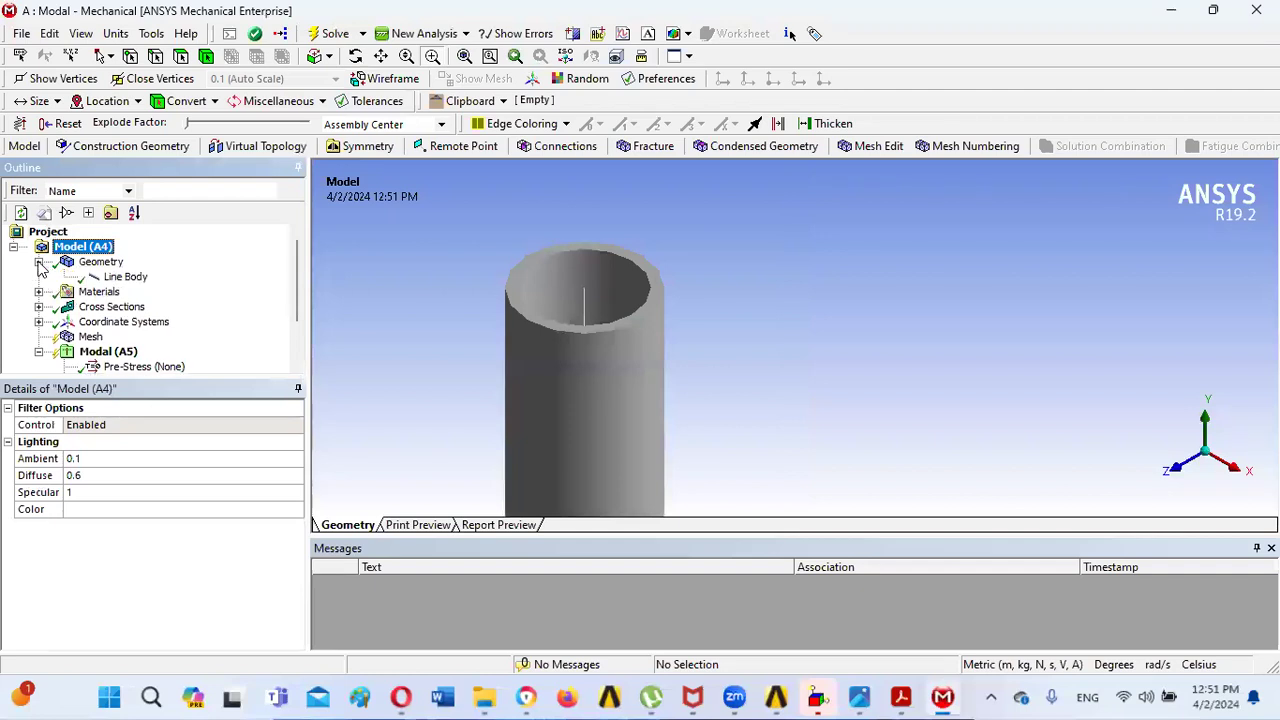
pyautogui.click(126, 278)
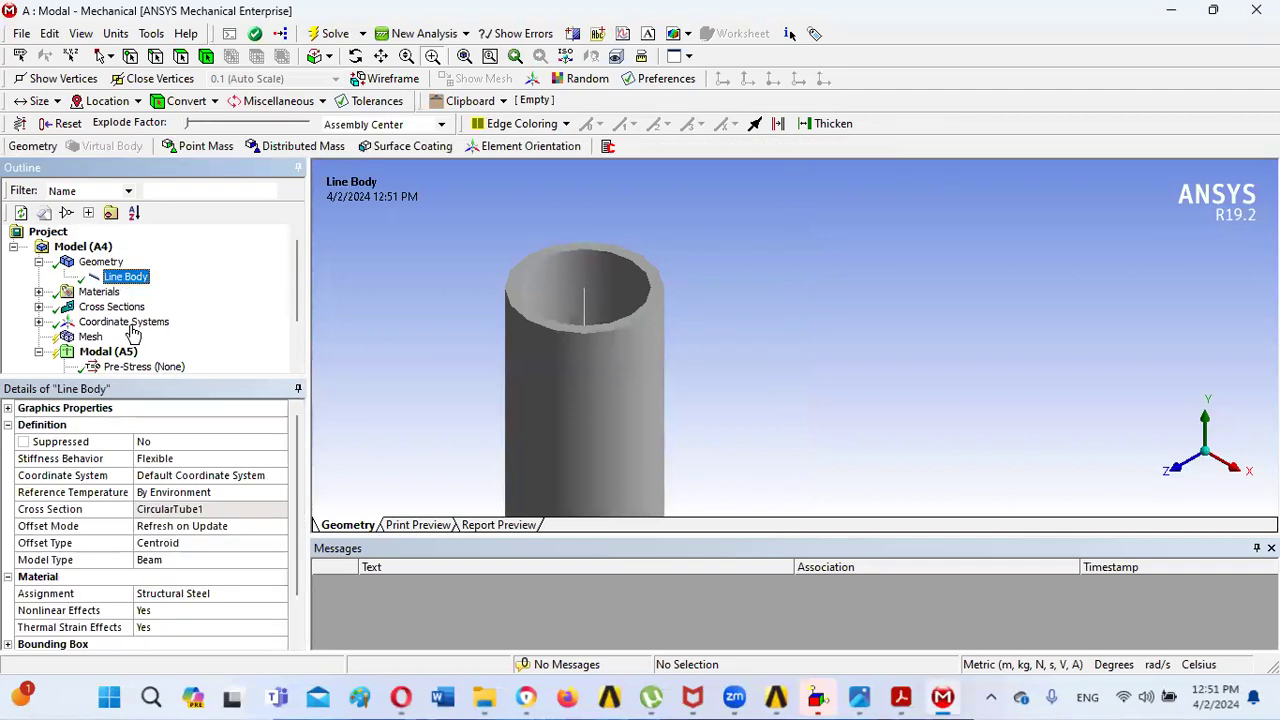
pyautogui.moveTo(300, 462); pyautogui.dragTo(300, 500)
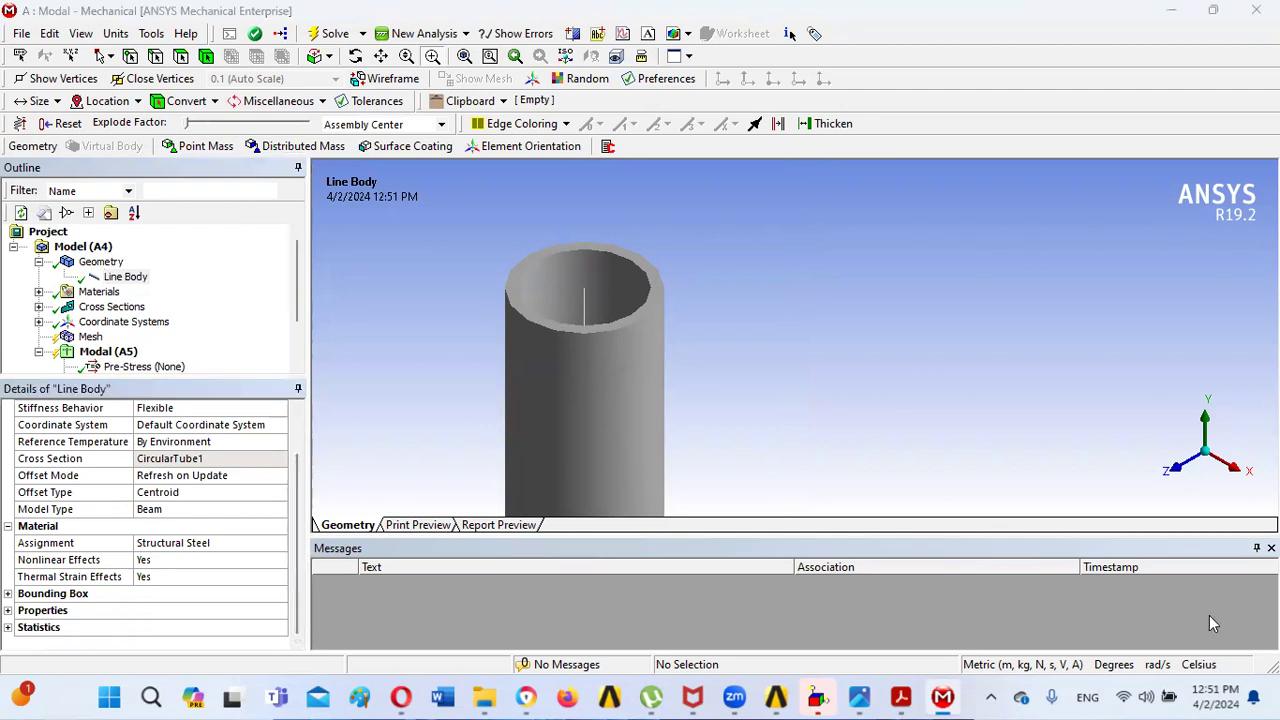
pyautogui.click(9, 594)
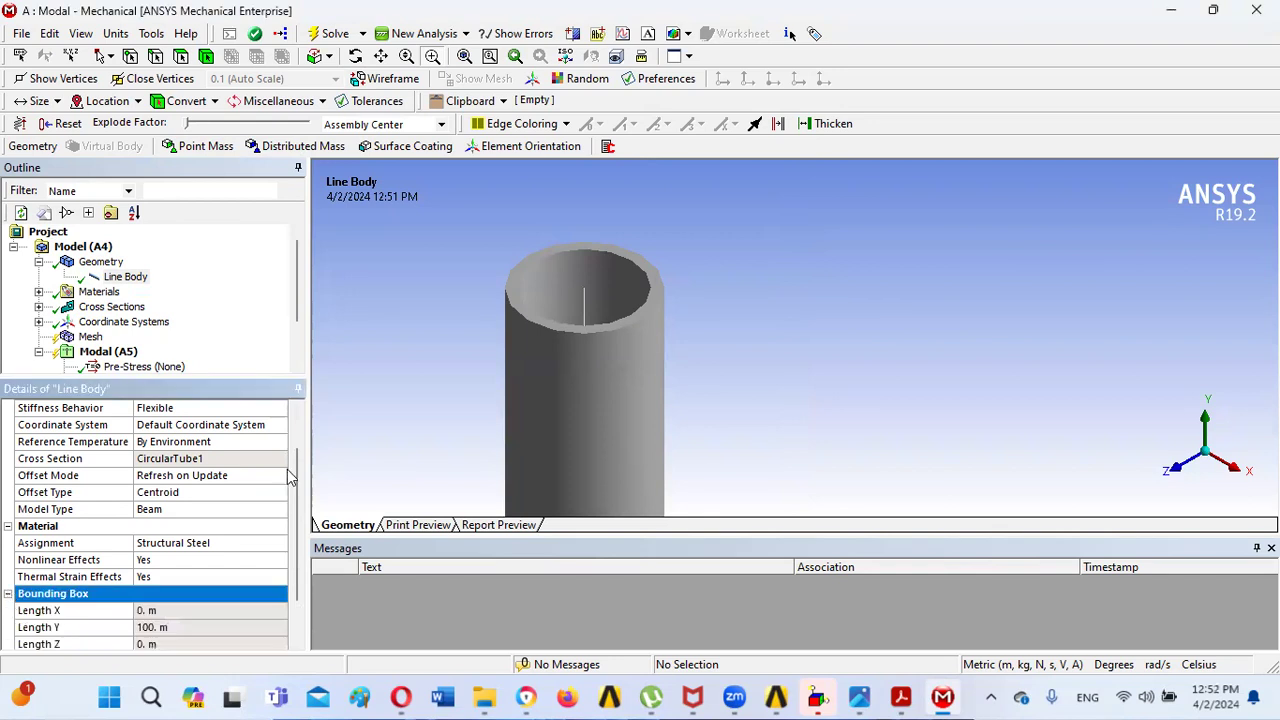
pyautogui.scroll(-3, 296, 465)
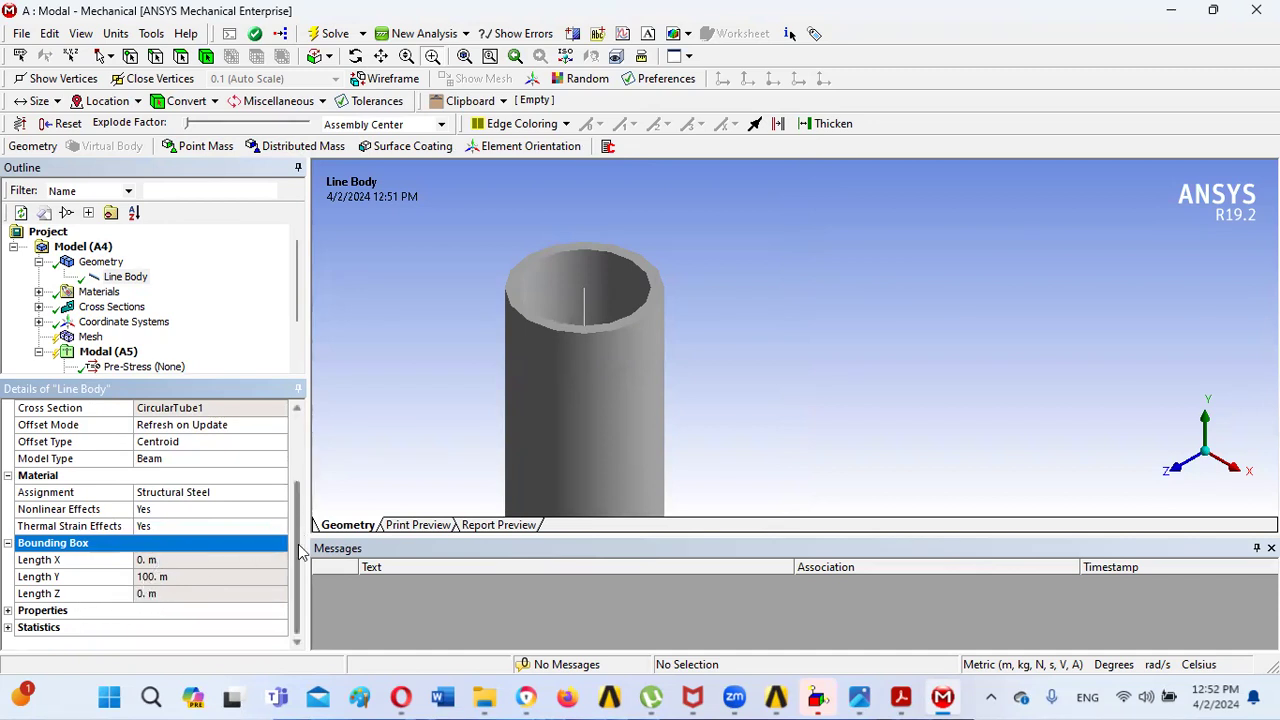
pyautogui.click(8, 611)
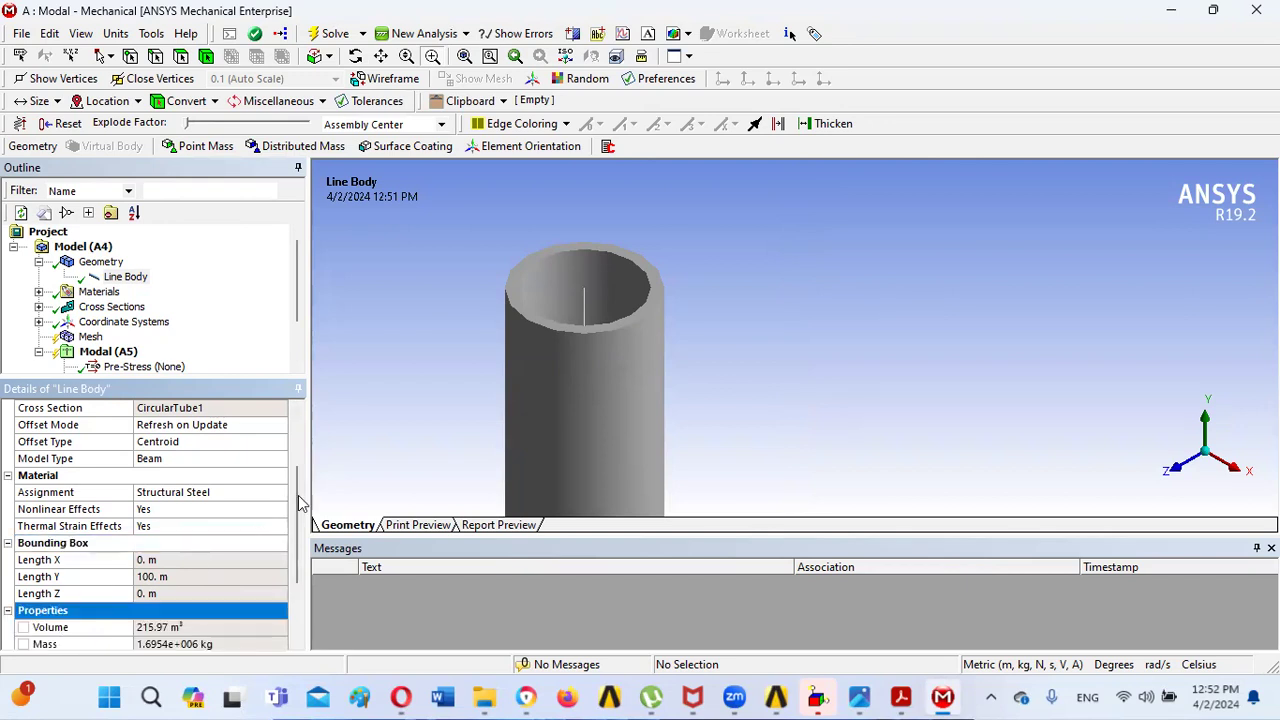
pyautogui.scroll(-2, 300, 500)
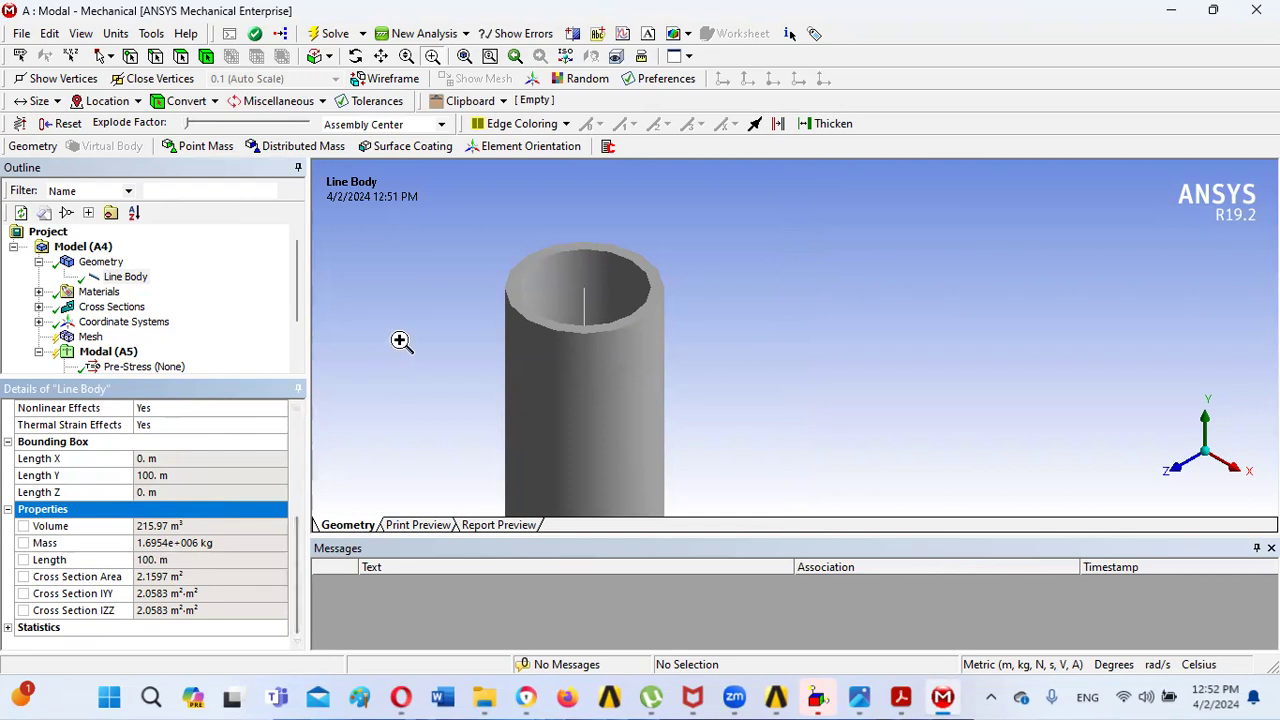
# - Switch to the mechanical vibrations PDF and check the elevated tank figure
pyautogui.click(859, 697)
pyautogui.click(900, 697)
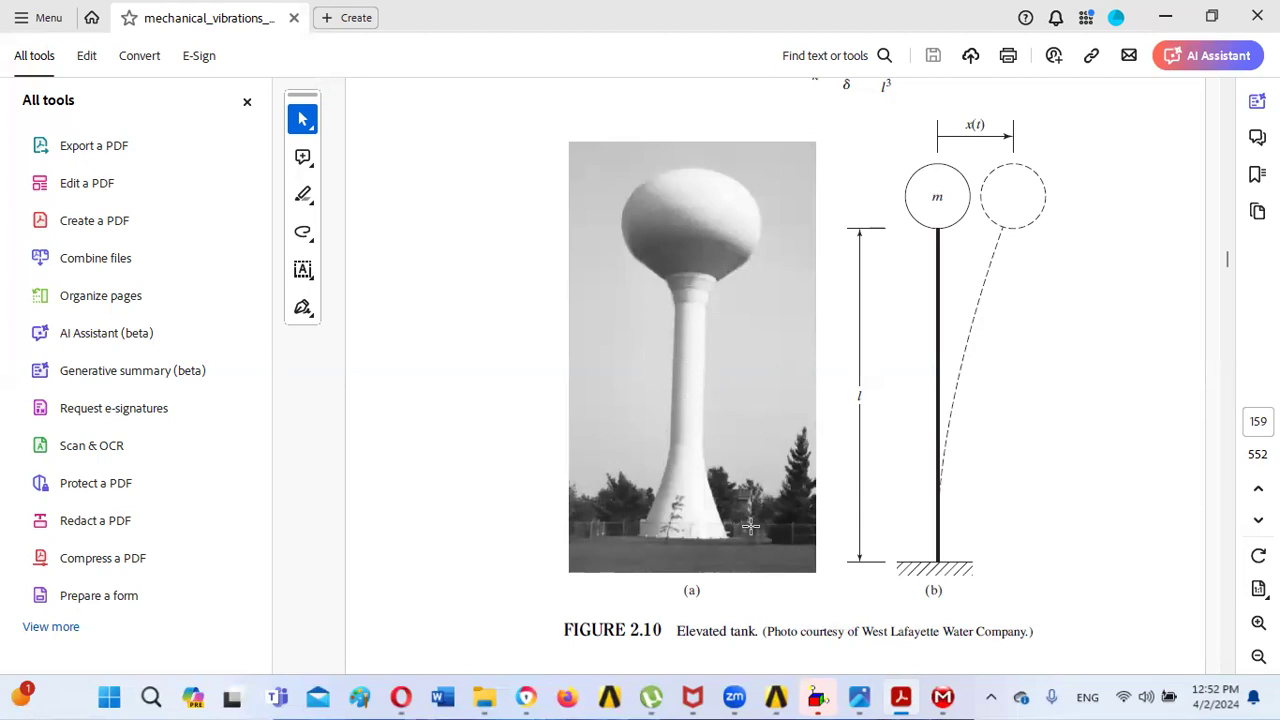
pyautogui.moveTo(946, 700)
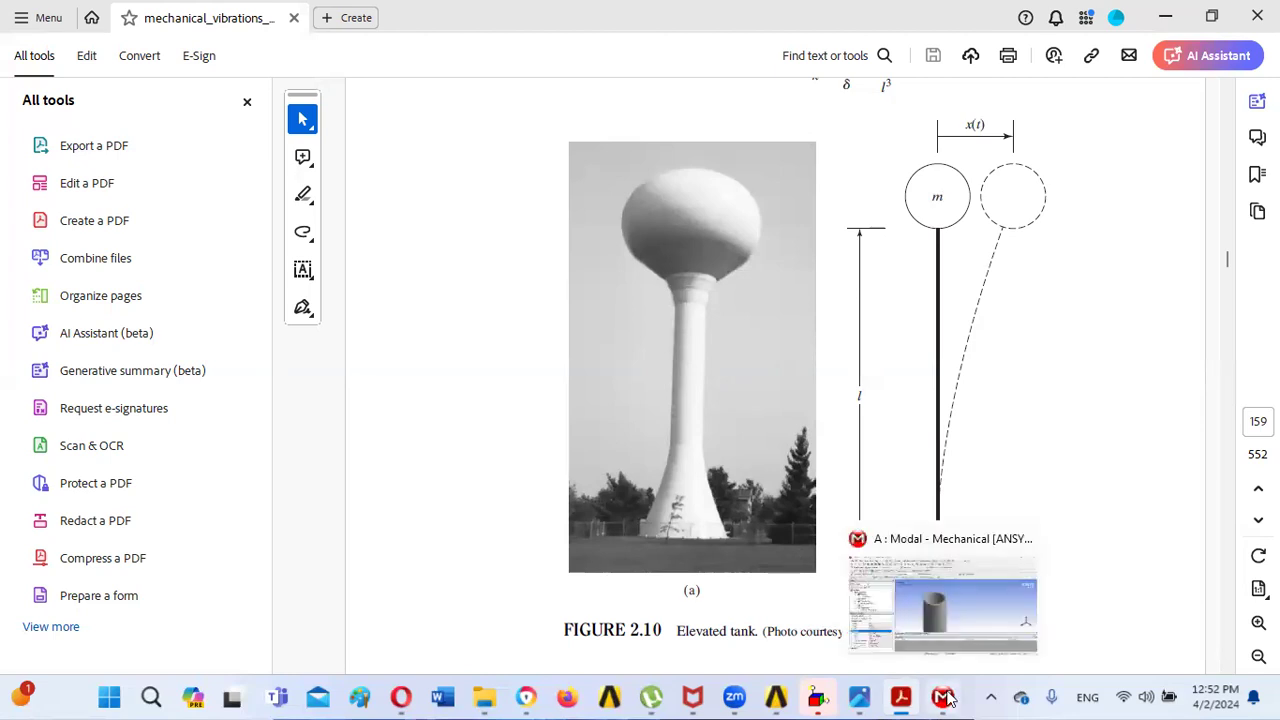
# - Return from the PDF to the Workbench project and open the modal system's Engineering Data
pyautogui.click(944, 698)
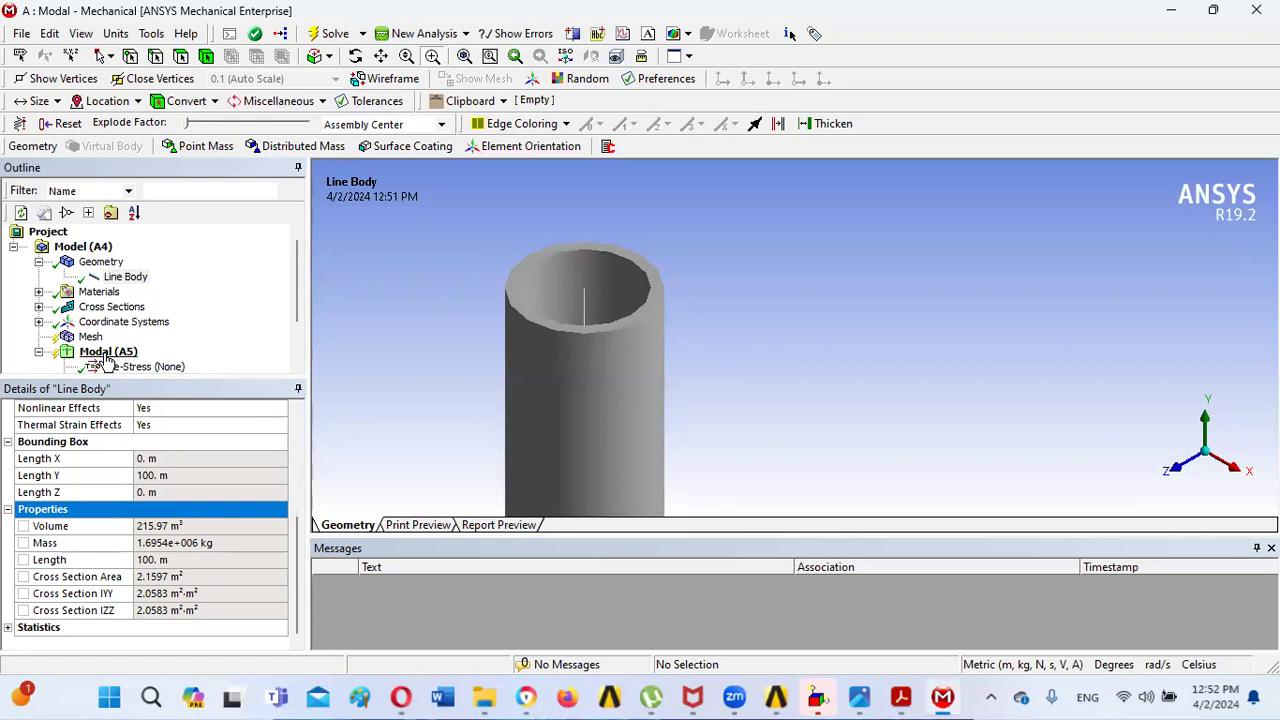
pyautogui.click(780, 698)
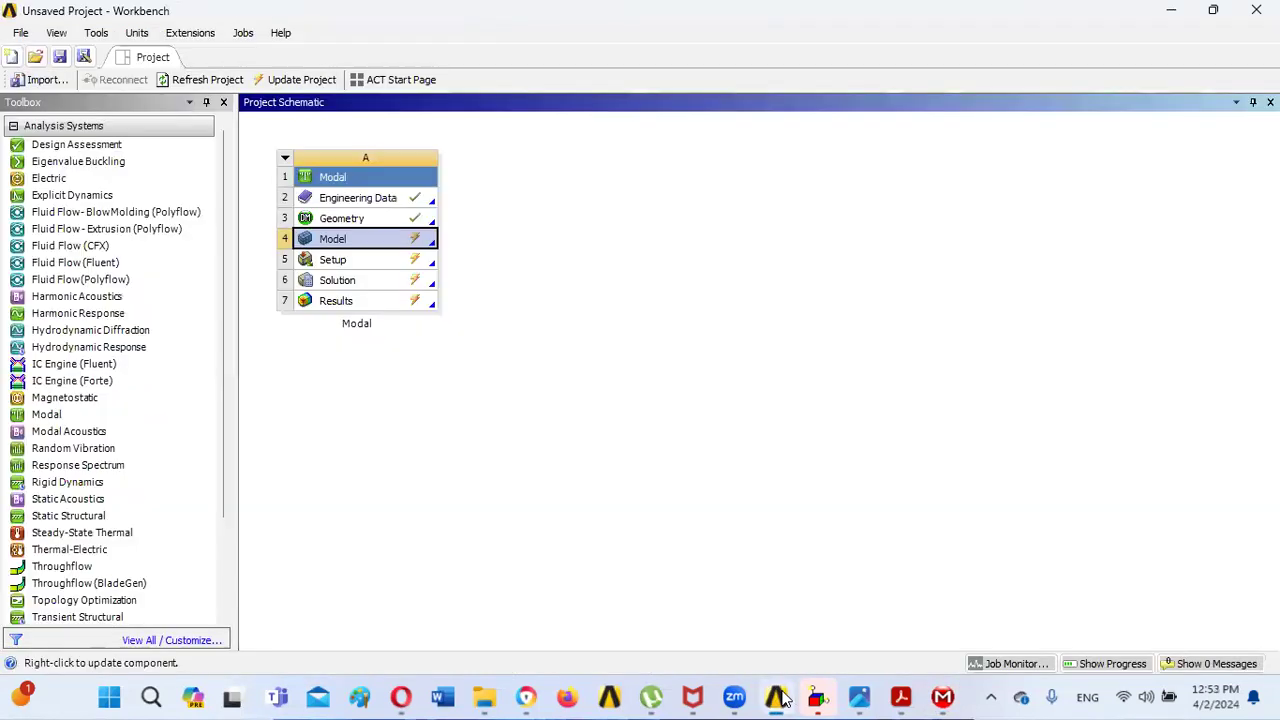
pyautogui.click(395, 201)
pyautogui.doubleClick(395, 199)
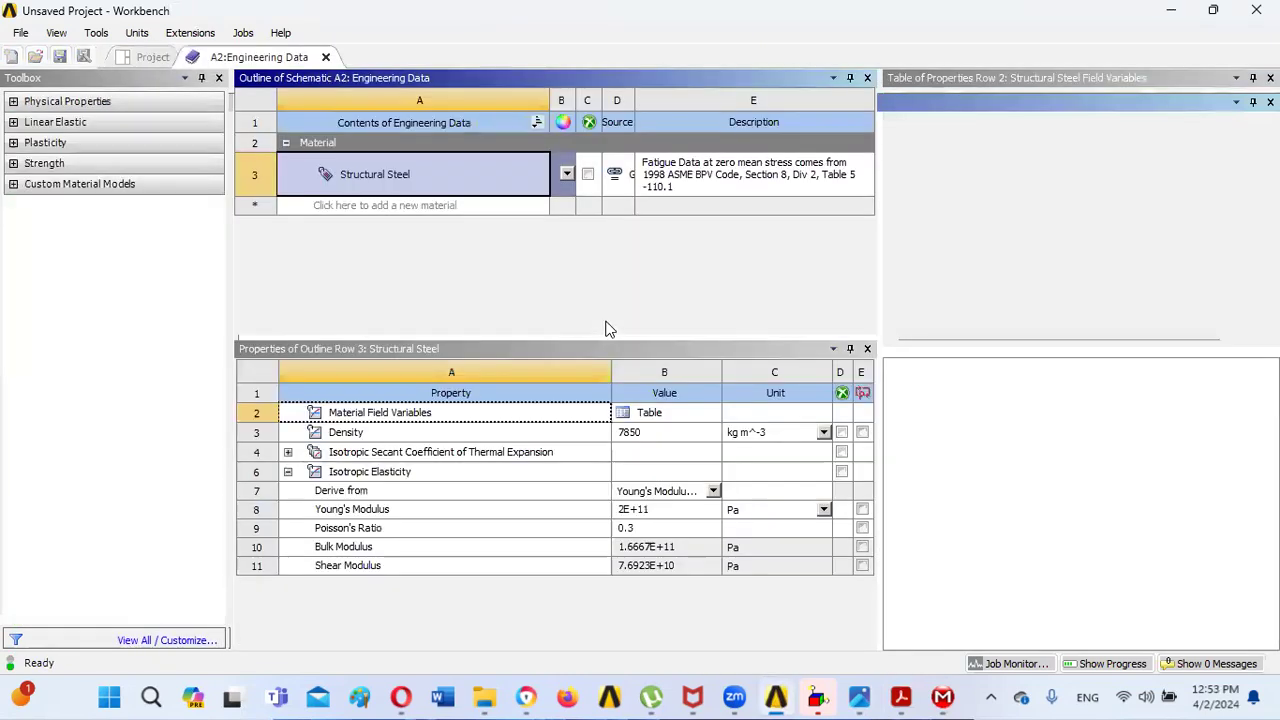
# - Try to set the density of Structural Steel to e-40 kg m^-3
pyautogui.click(650, 447)
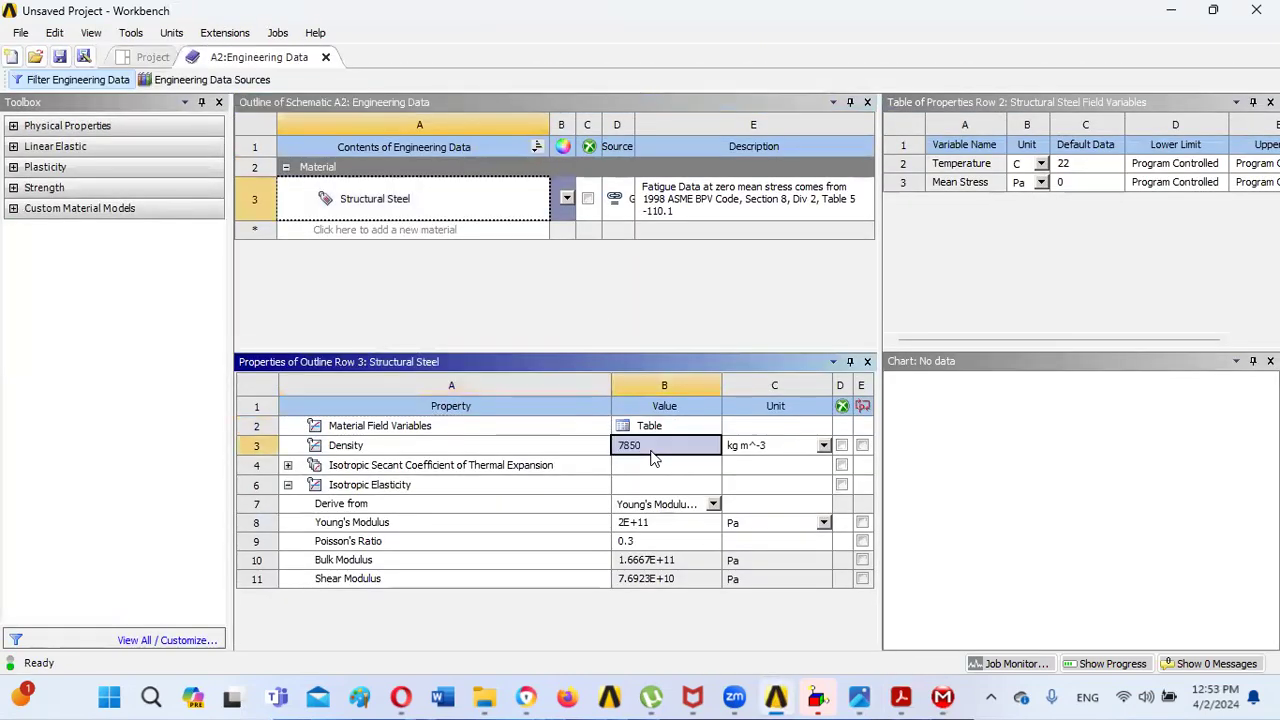
pyautogui.write('e')
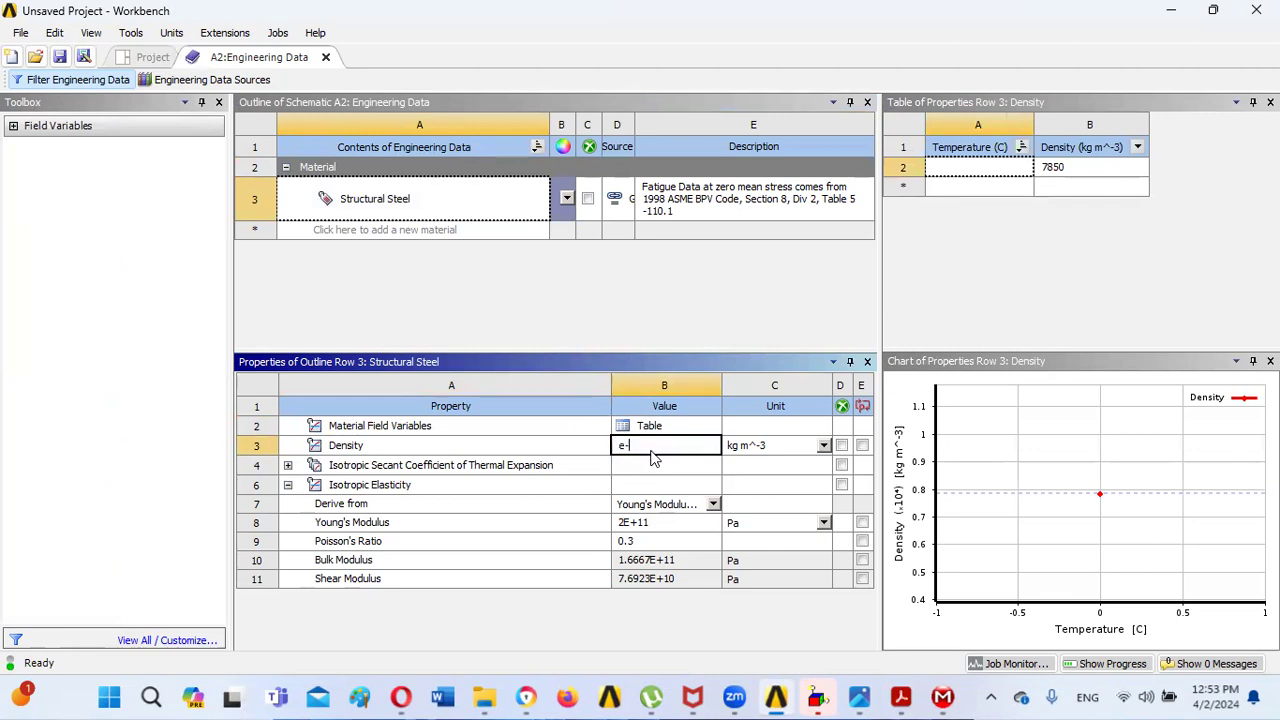
pyautogui.write('-40')
pyautogui.press('Return')
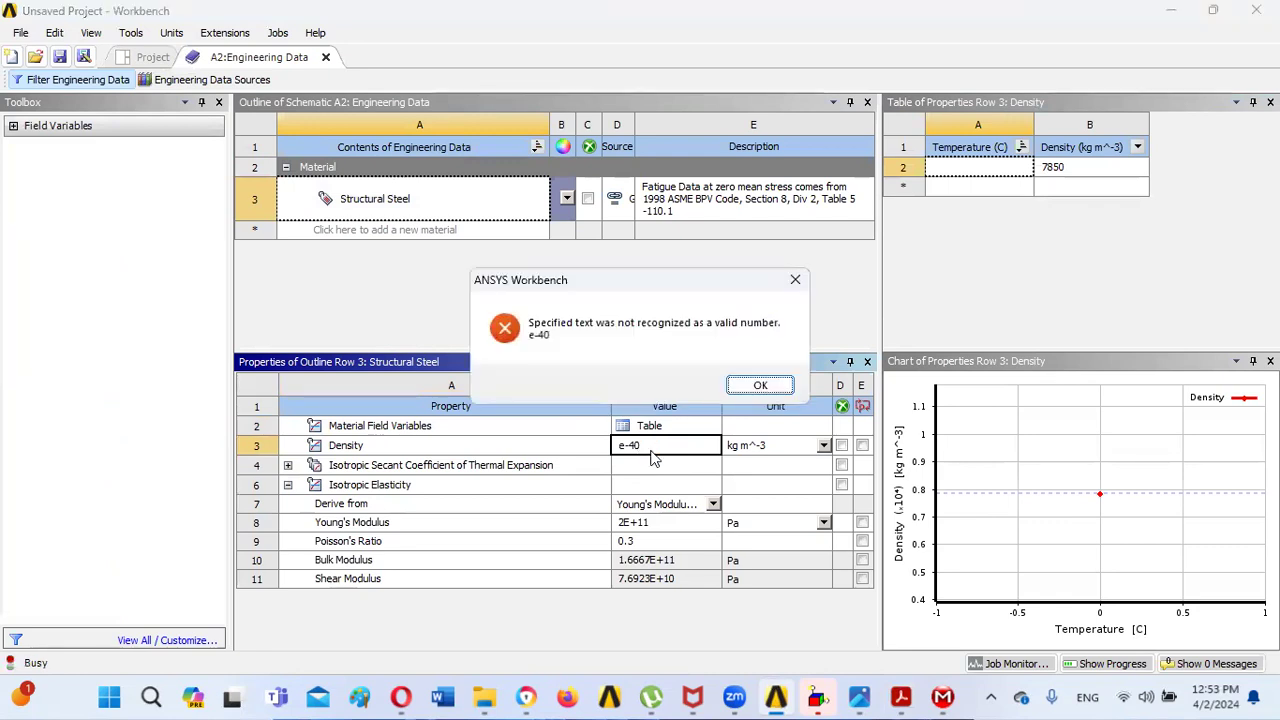
pyautogui.click(757, 386)
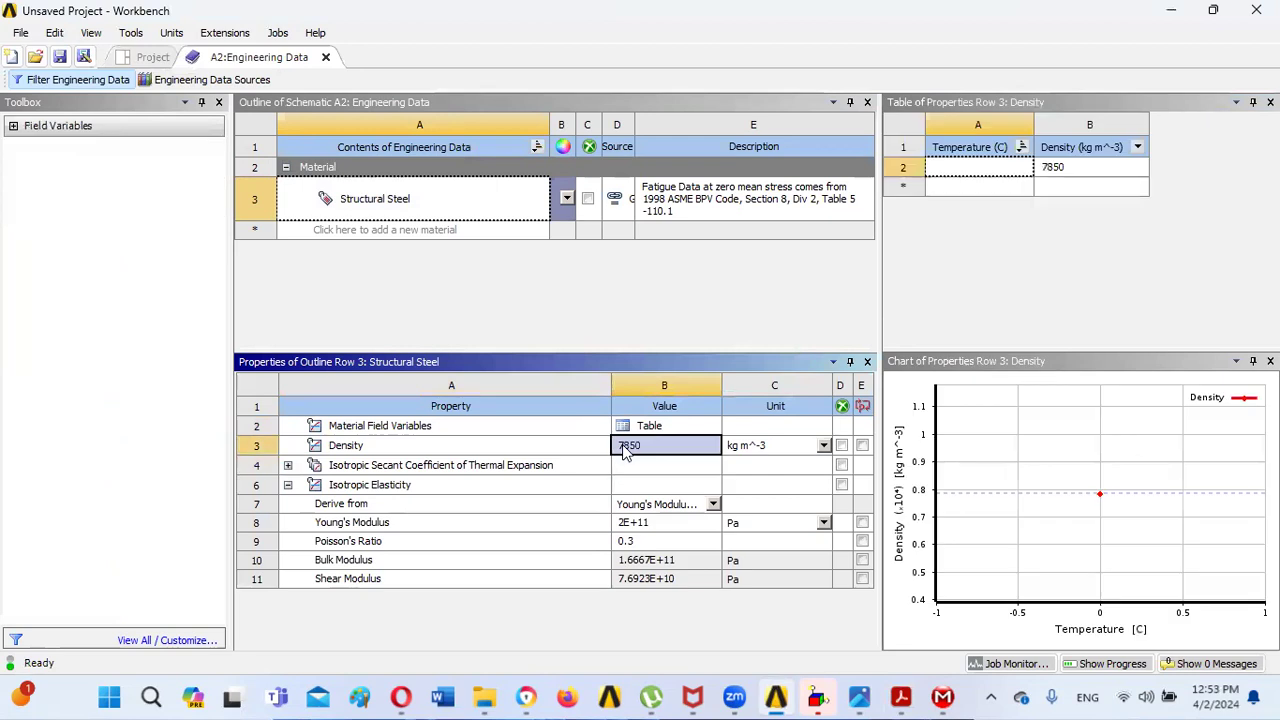
# - Set the density of Structural Steel to 1E-40 kg m^-3 and close Engineering Data
pyautogui.press('BackSpace')
pyautogui.write('1E-40')
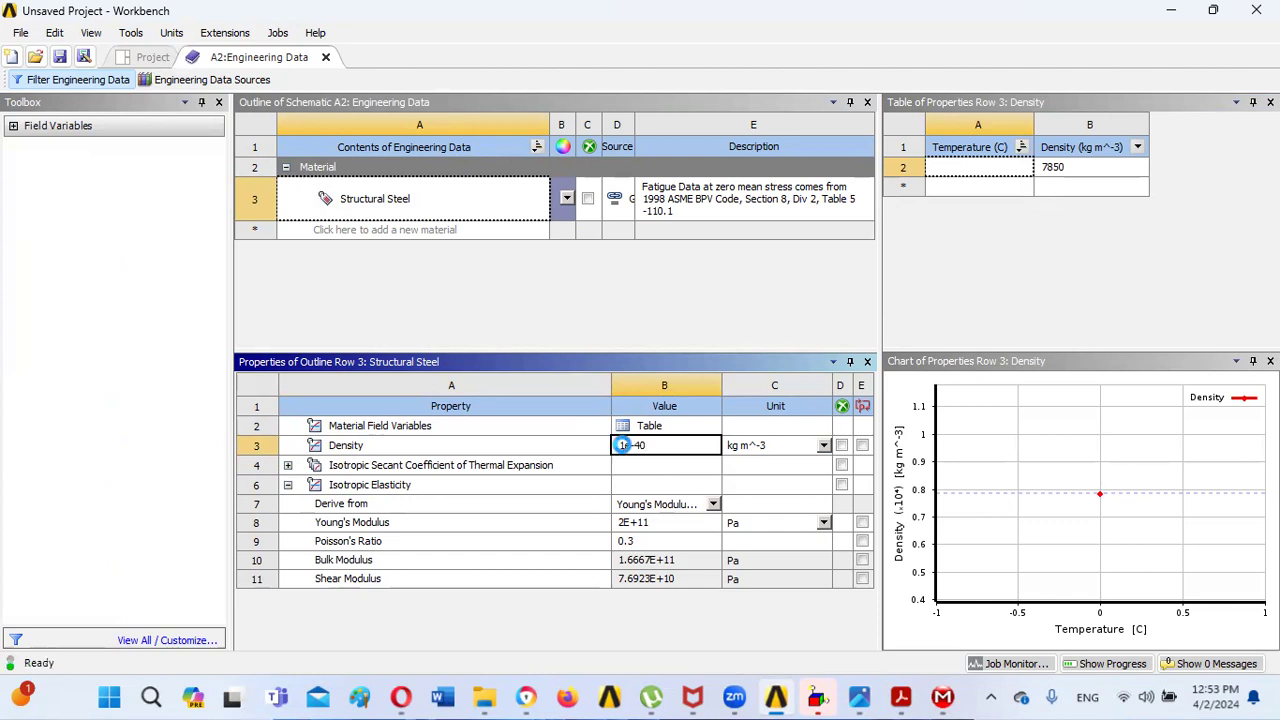
pyautogui.press('Return')
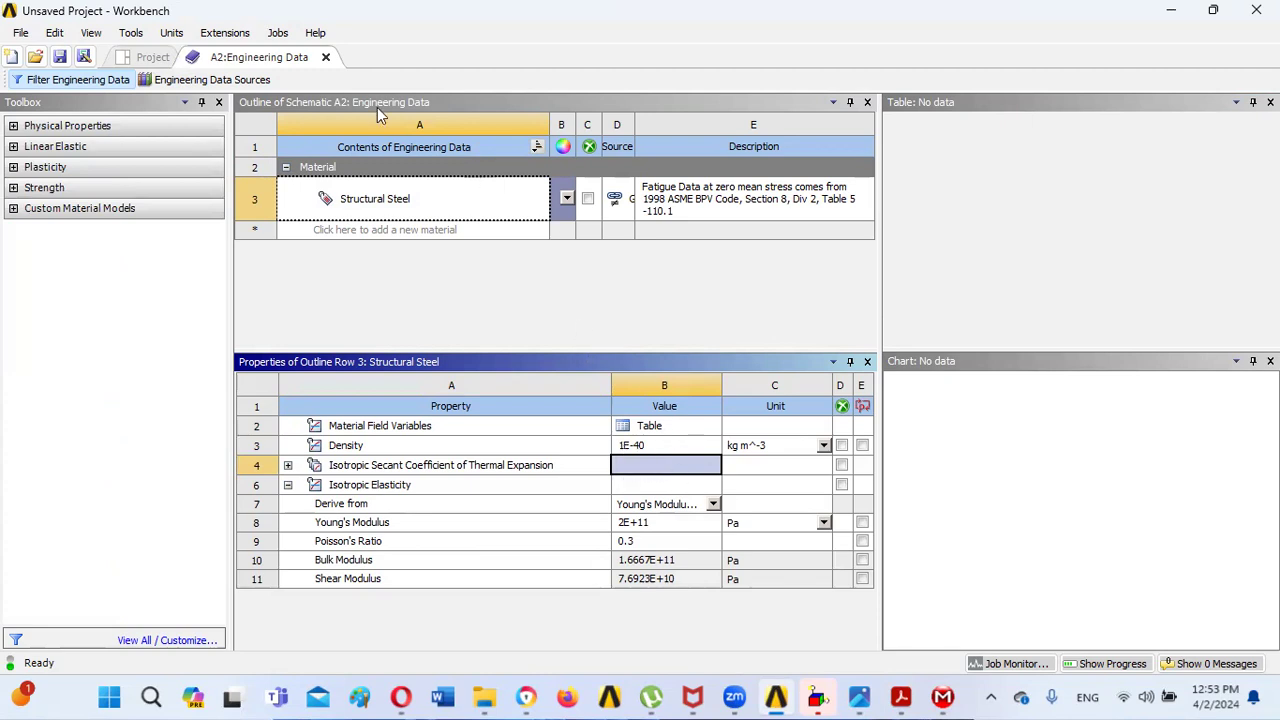
pyautogui.click(325, 58)
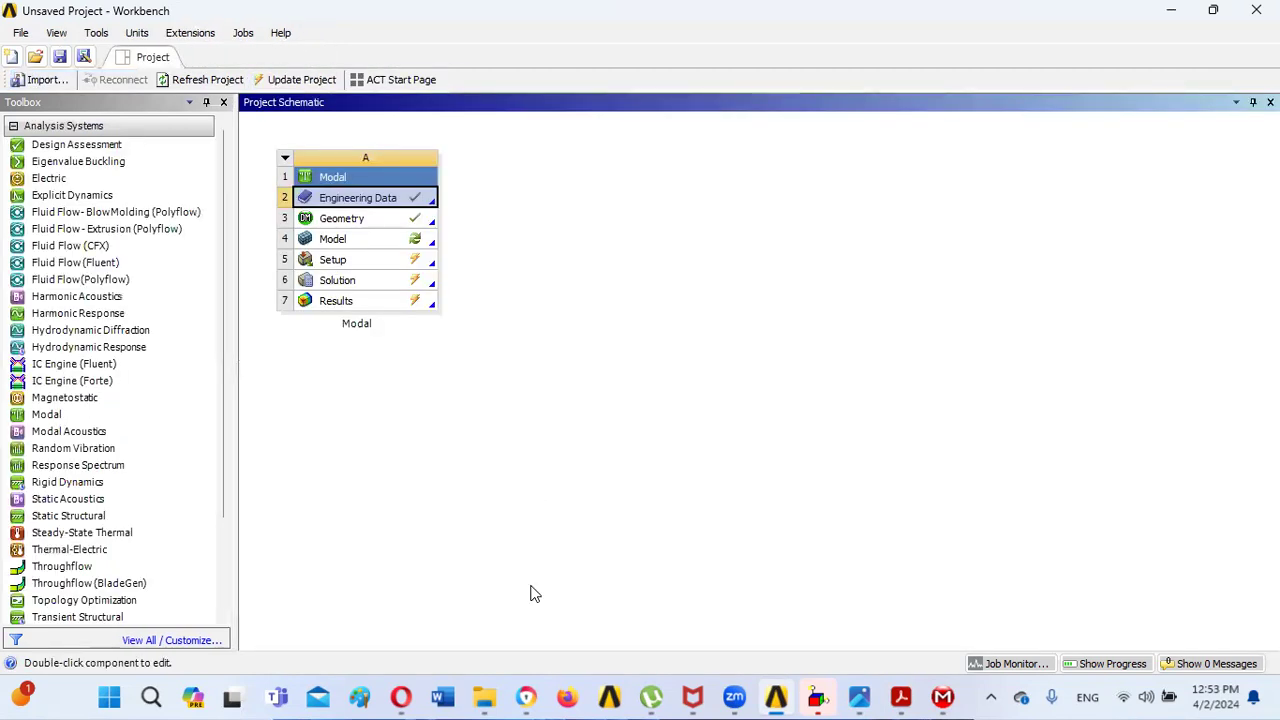
# - Switch to Mechanical, refresh the model's materials and check the line body's mass among its properties
pyautogui.click(942, 697)
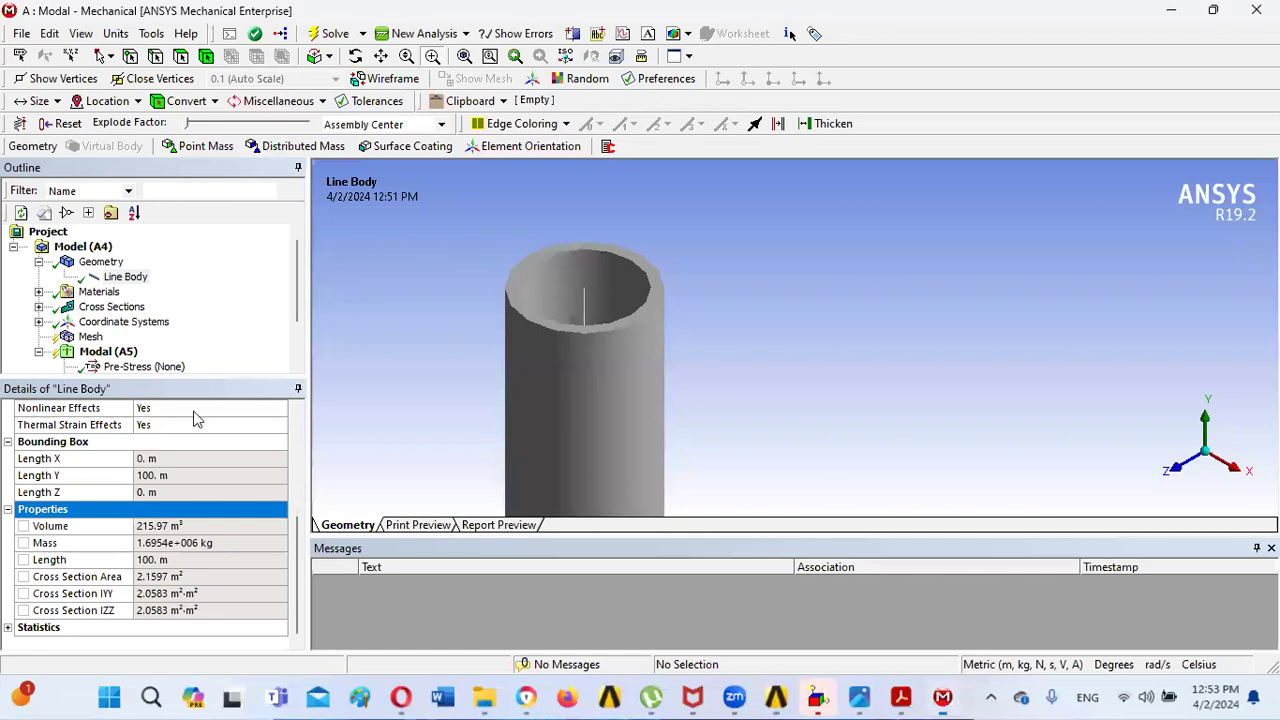
pyautogui.click(85, 249)
pyautogui.rightClick(85, 249)
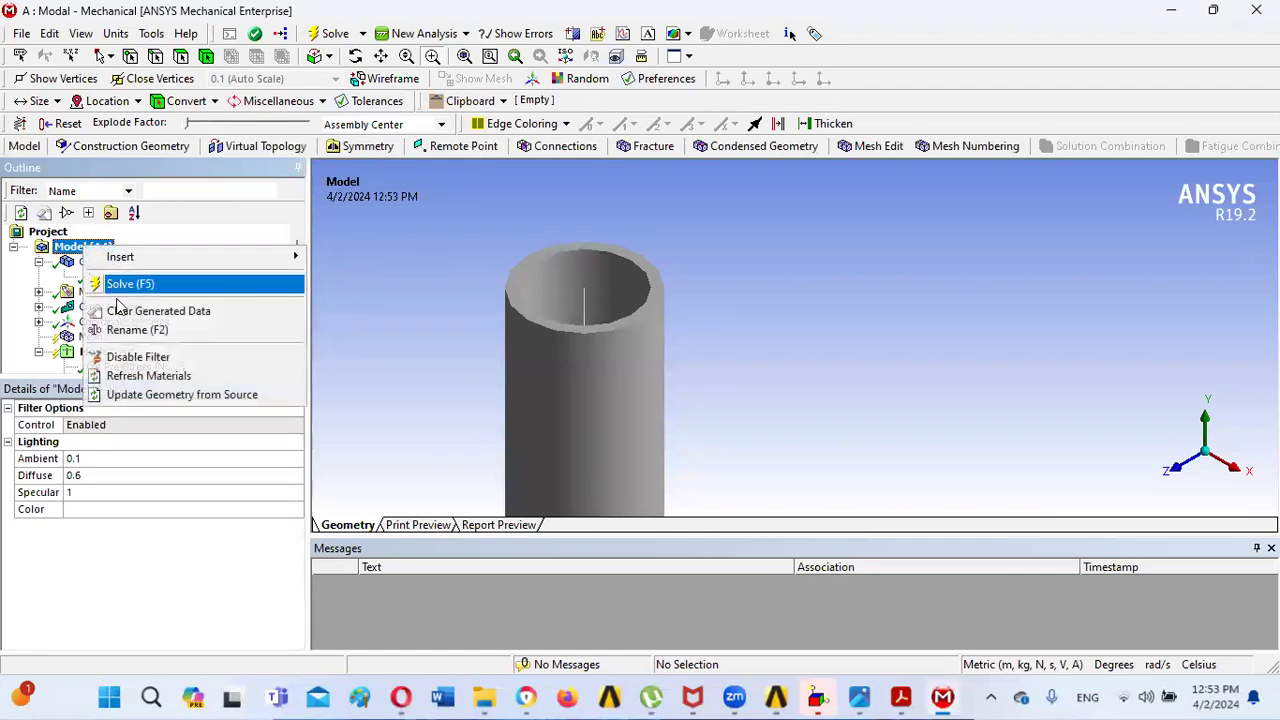
pyautogui.click(130, 375)
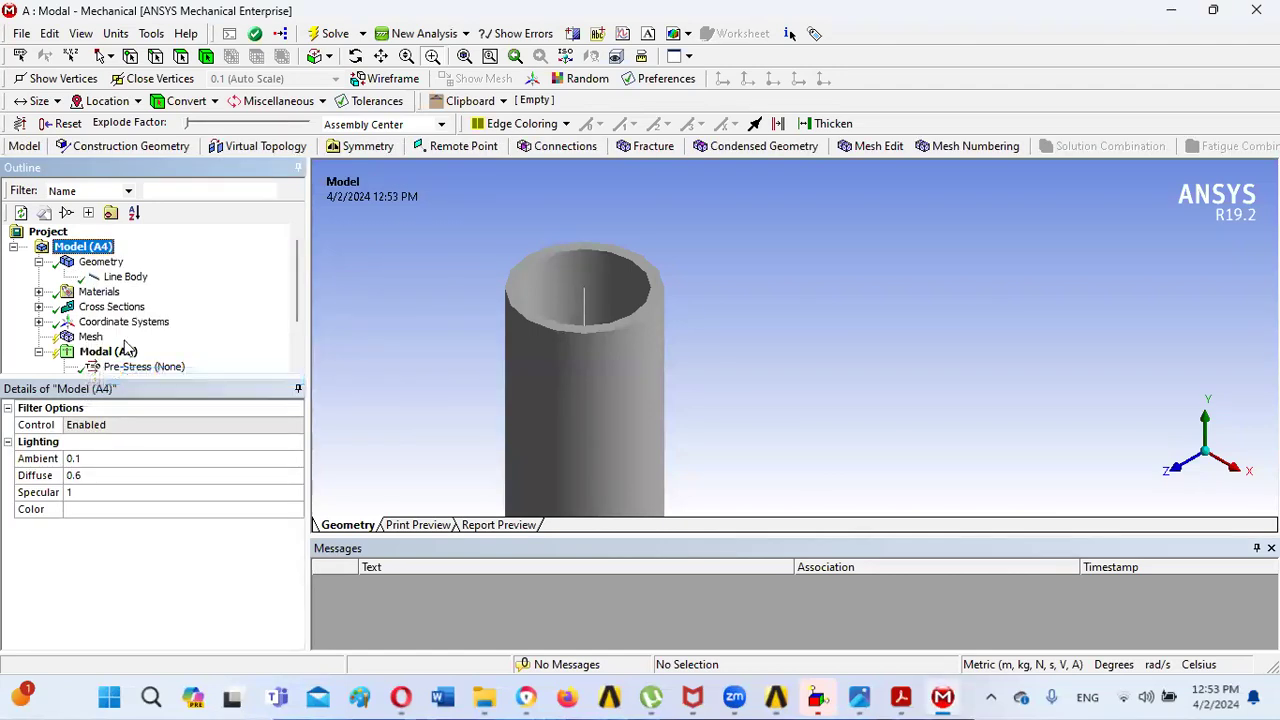
pyautogui.click(121, 284)
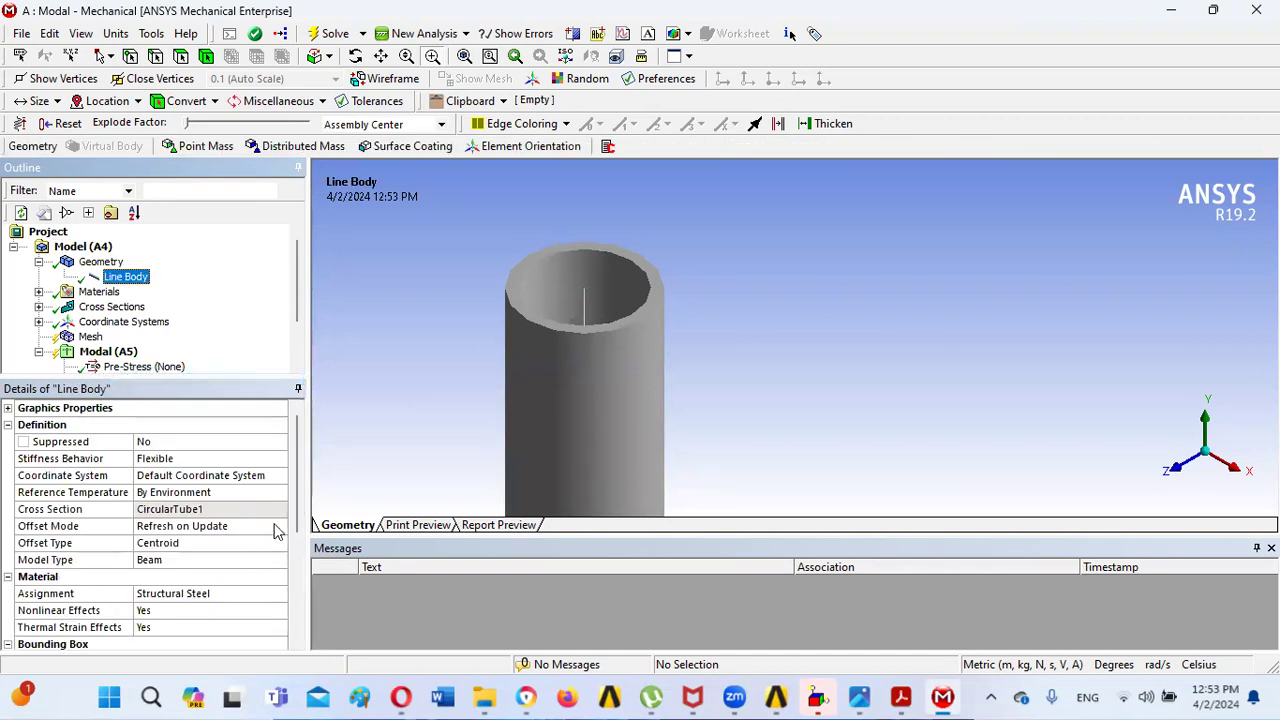
pyautogui.moveTo(295, 506); pyautogui.dragTo(284, 620)
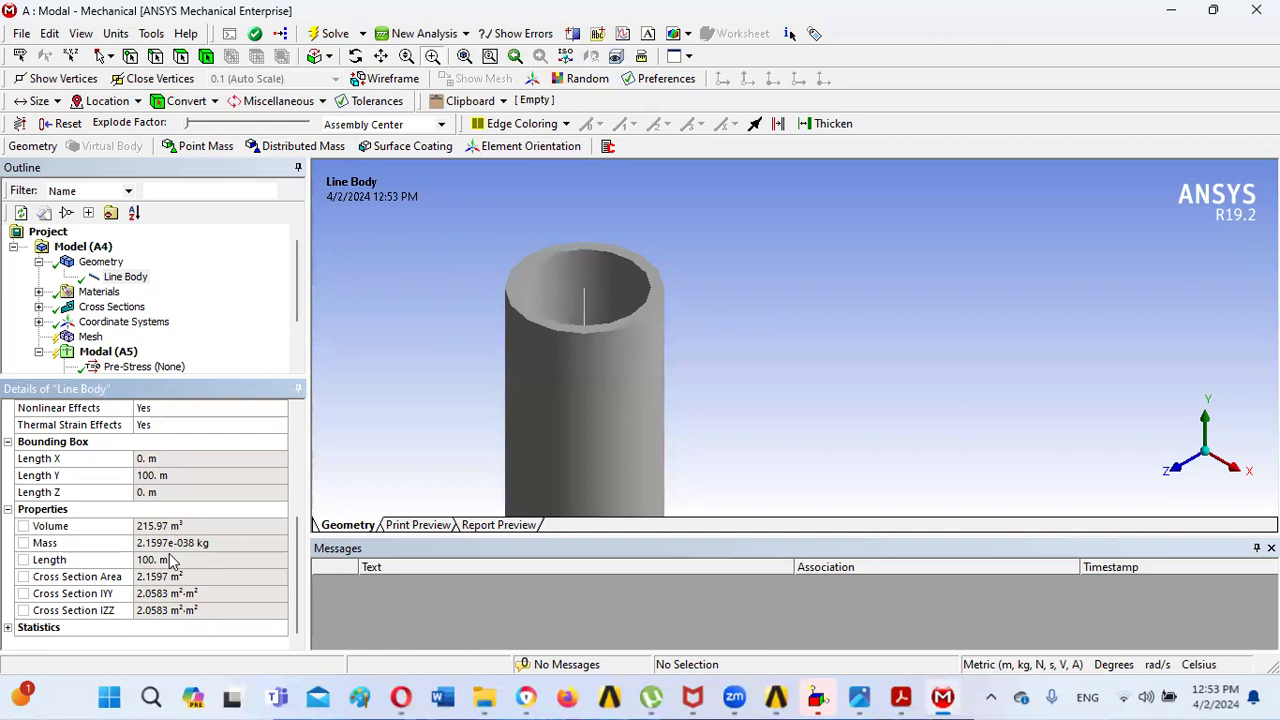
# - Set the maximum number of modes to find to 1 in the modal Analysis Settings
pyautogui.moveTo(300, 298); pyautogui.dragTo(303, 313)
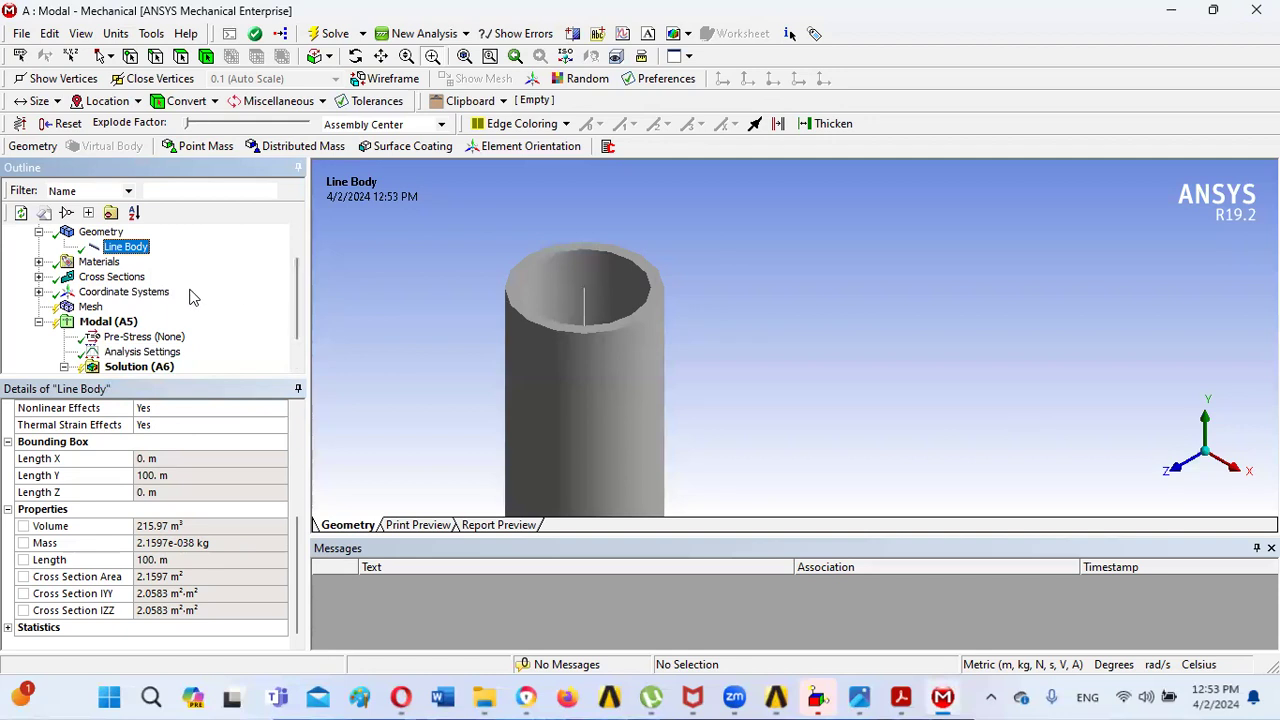
pyautogui.click(465, 57)
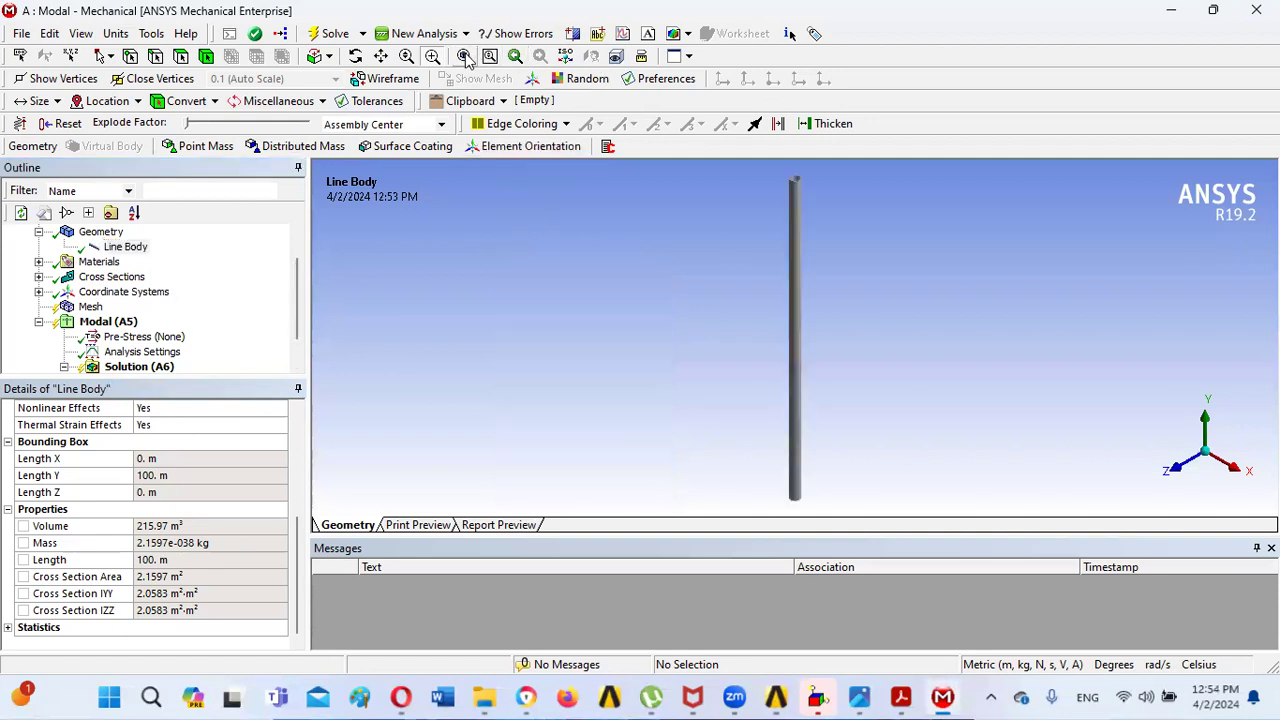
pyautogui.click(135, 352)
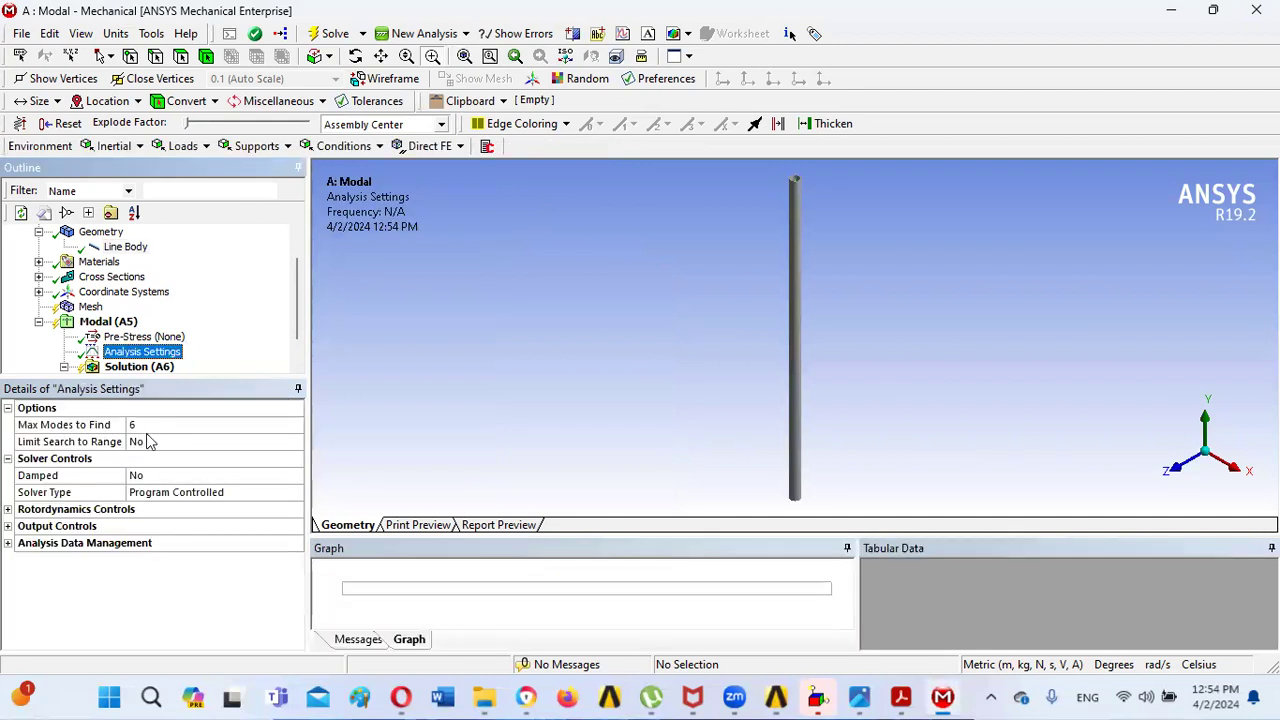
pyautogui.click(146, 426)
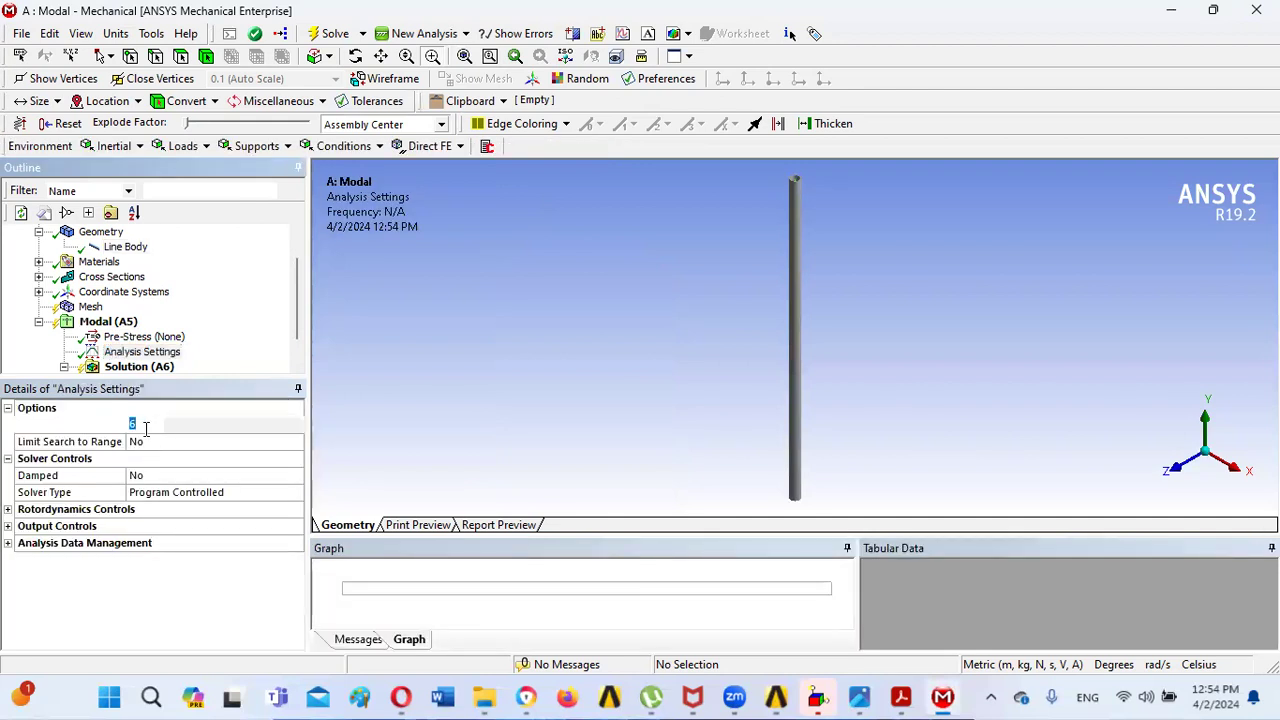
pyautogui.write('1')
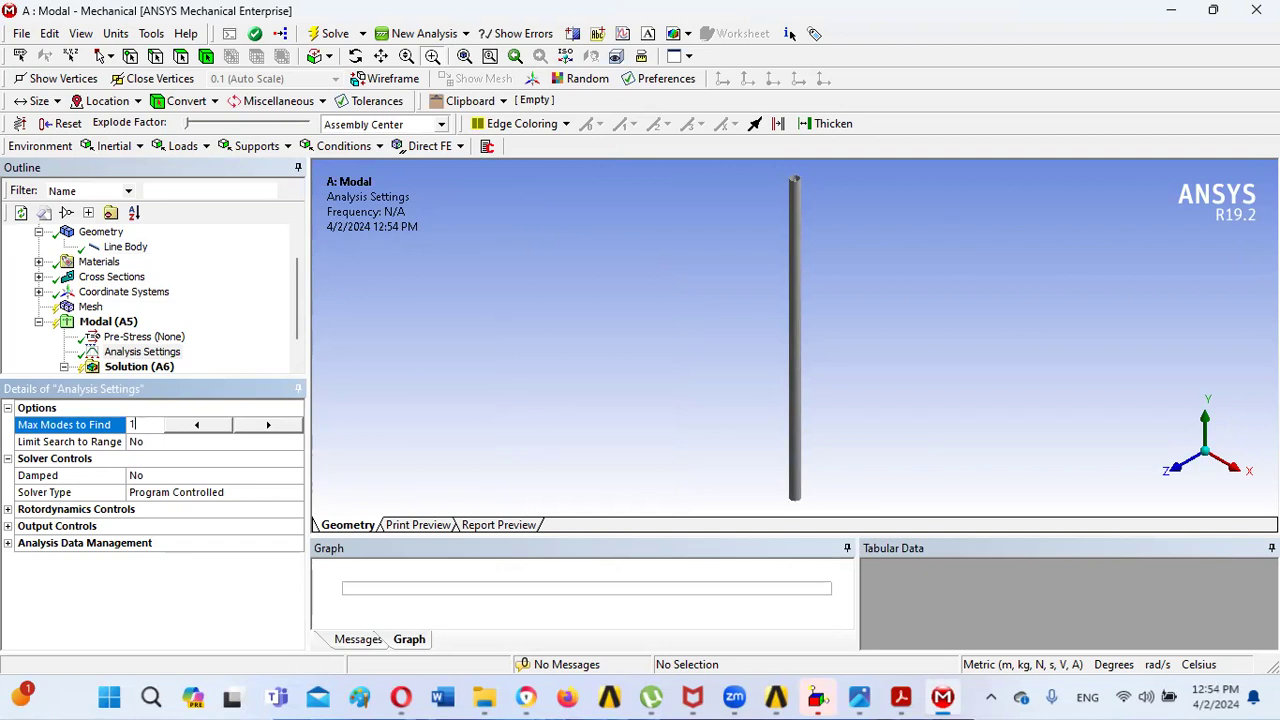
pyautogui.press('Return')
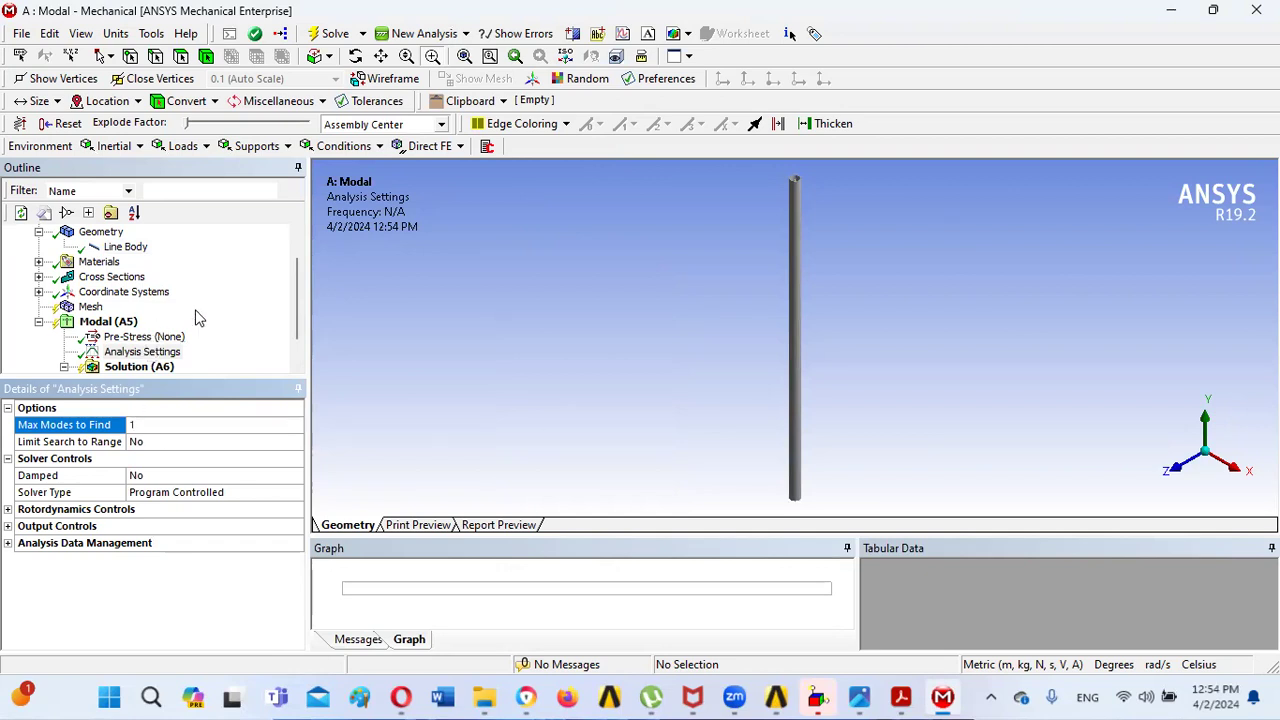
# - Insert a point mass under Geometry and scope it to the column's top vertex at Y = 100 m
pyautogui.moveTo(295, 310); pyautogui.dragTo(298, 280)
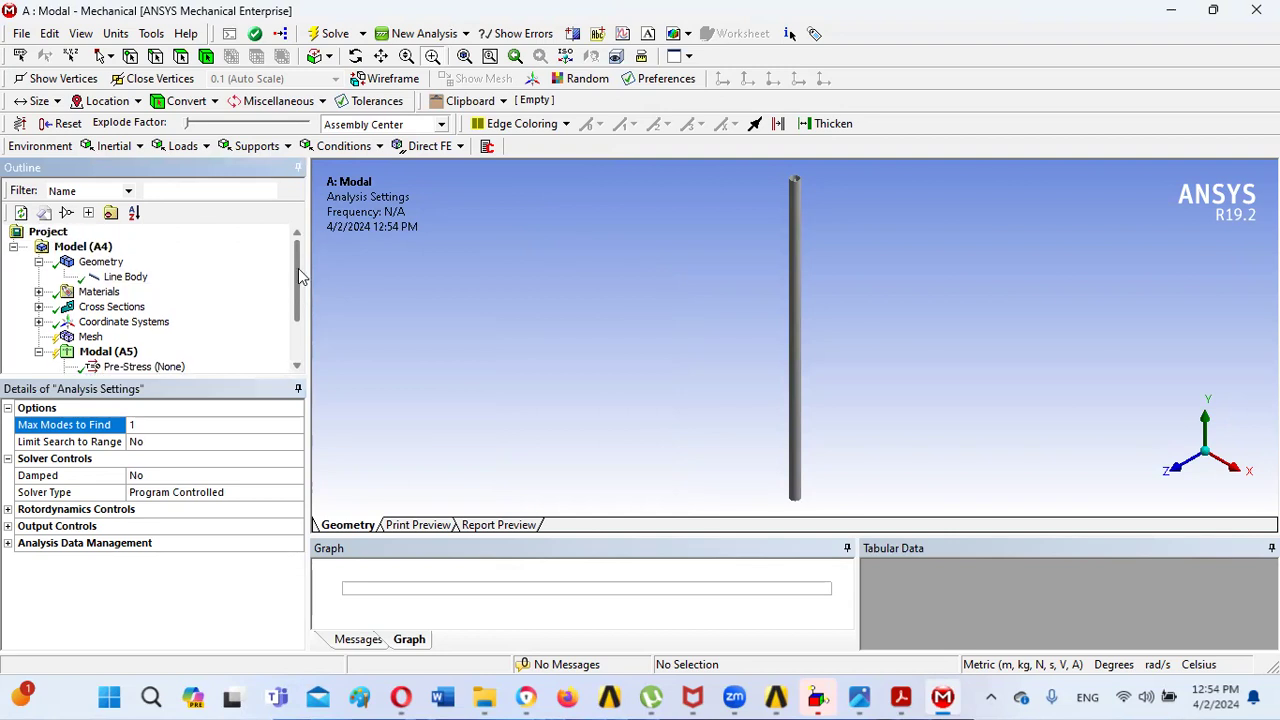
pyautogui.rightClick(104, 266)
pyautogui.moveTo(148, 275)
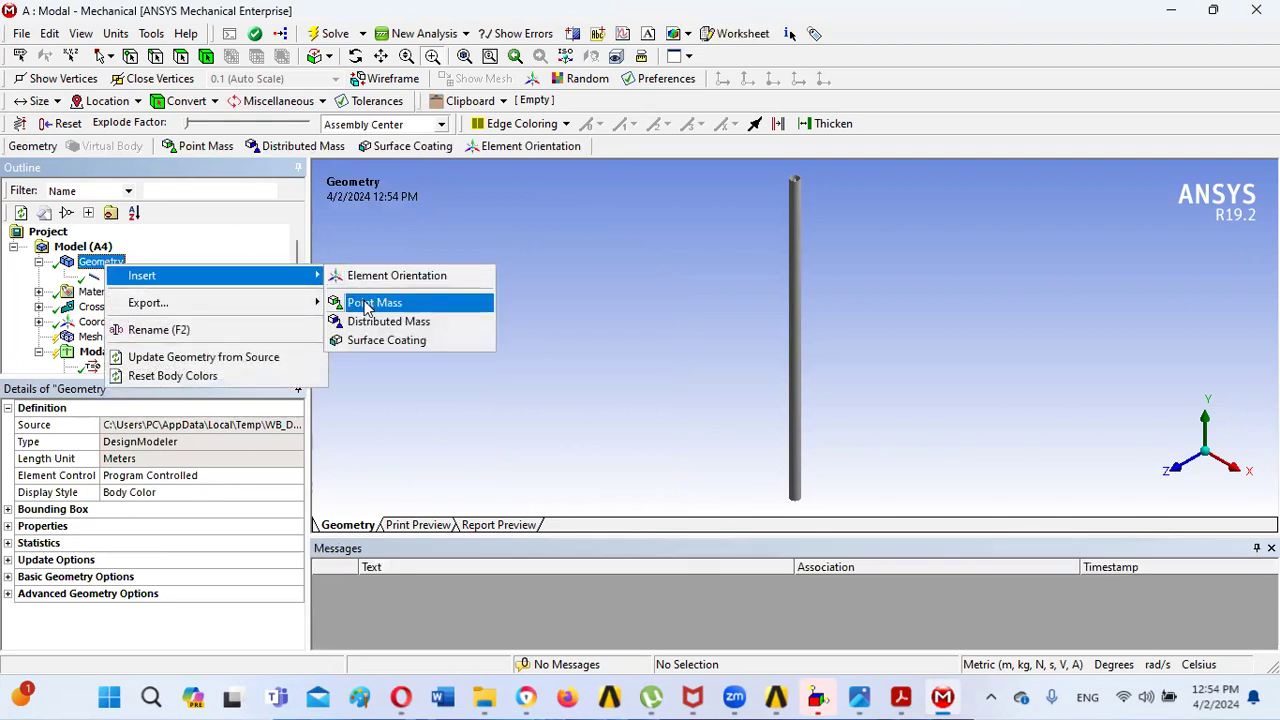
pyautogui.click(367, 305)
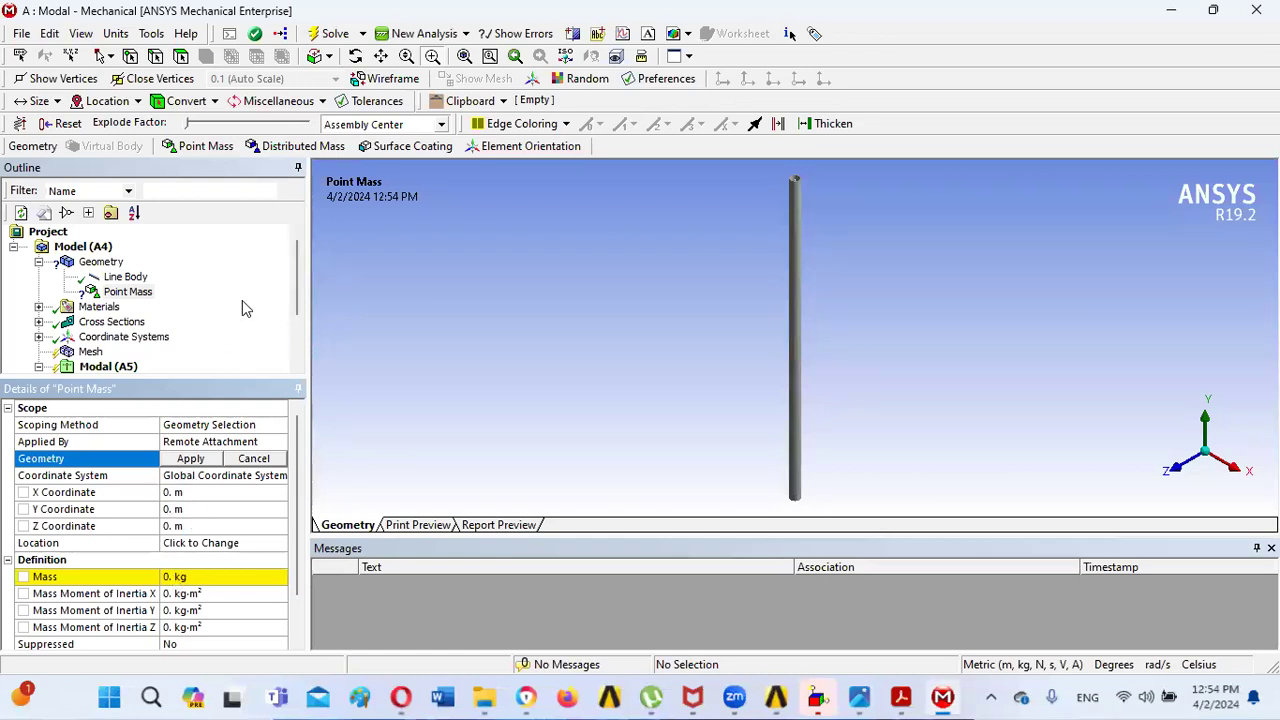
pyautogui.click(110, 57)
pyautogui.click(128, 78)
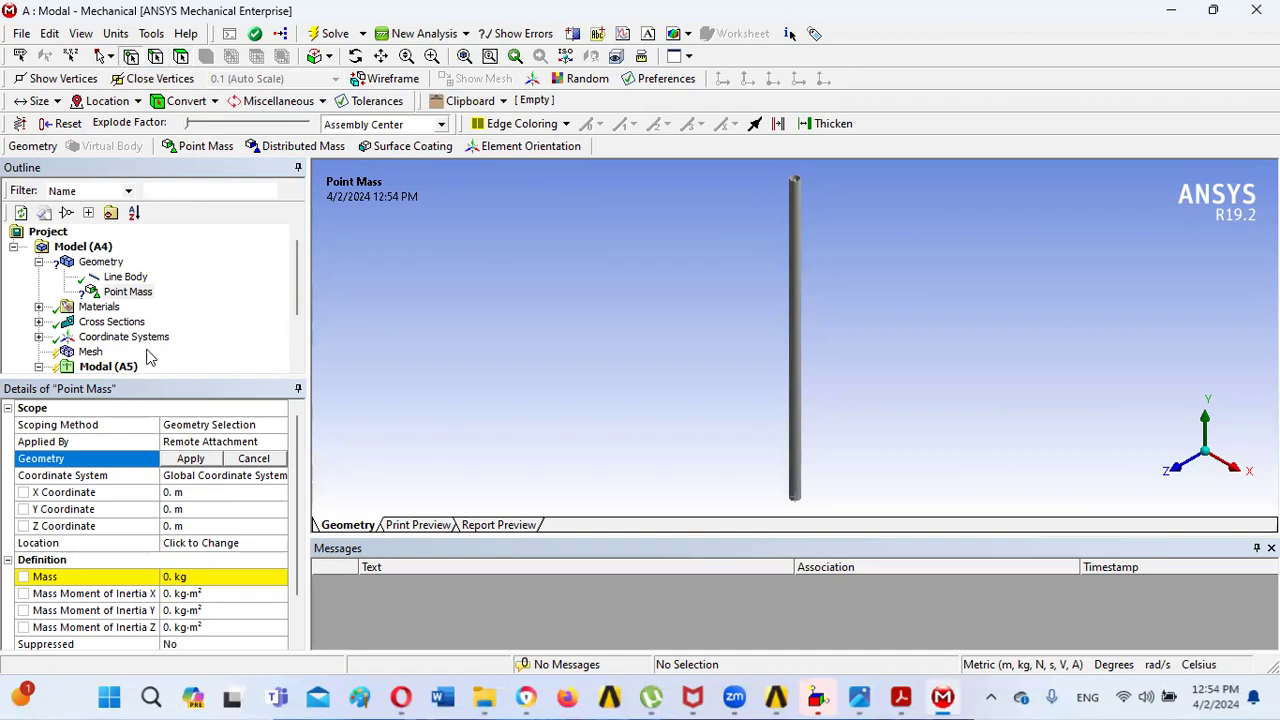
pyautogui.click(796, 182)
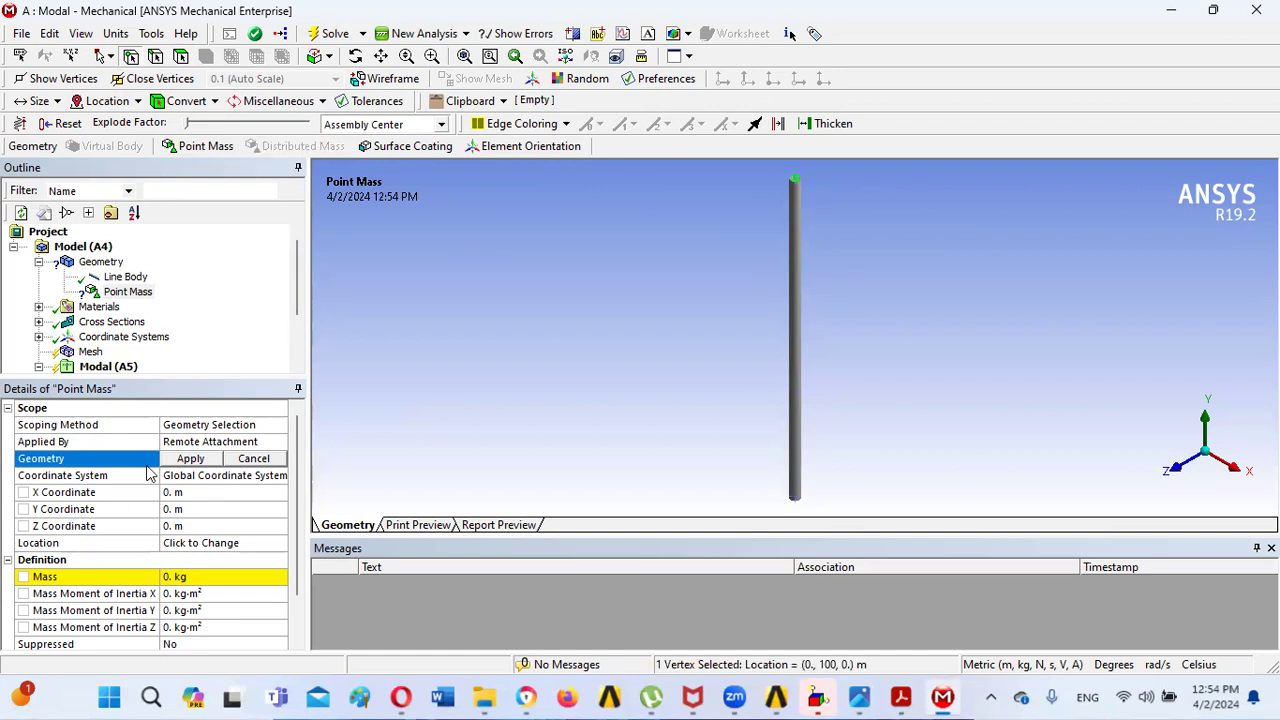
pyautogui.click(170, 460)
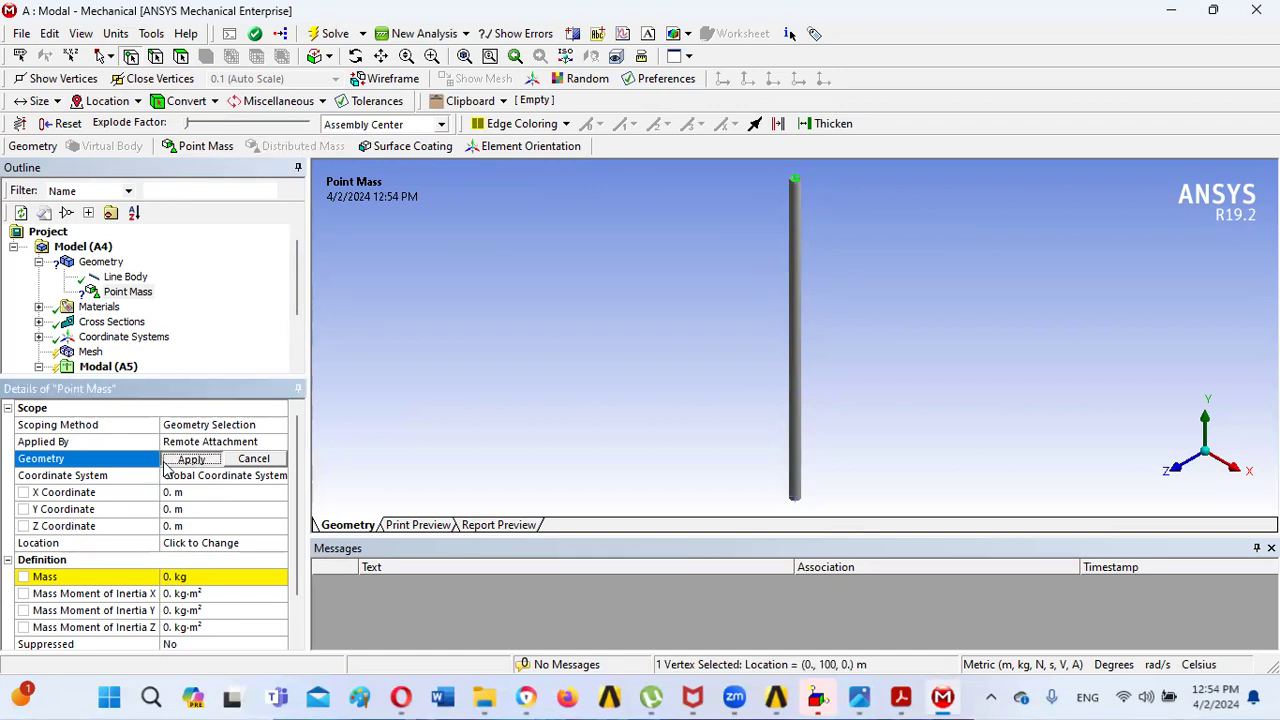
# - Look up the required tank mass in the Photos hand calculations, check the PDF's elevated-tank figure, and return to Mechanical
pyautogui.click(173, 579)
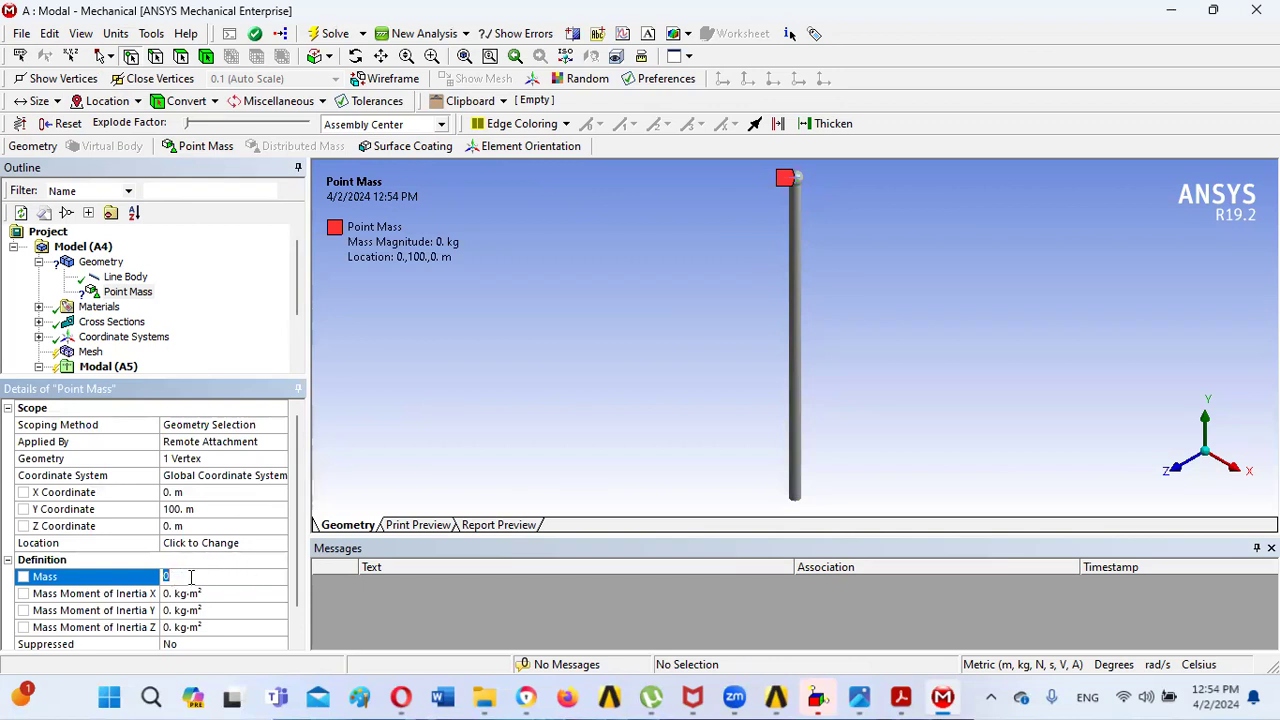
pyautogui.click(859, 697)
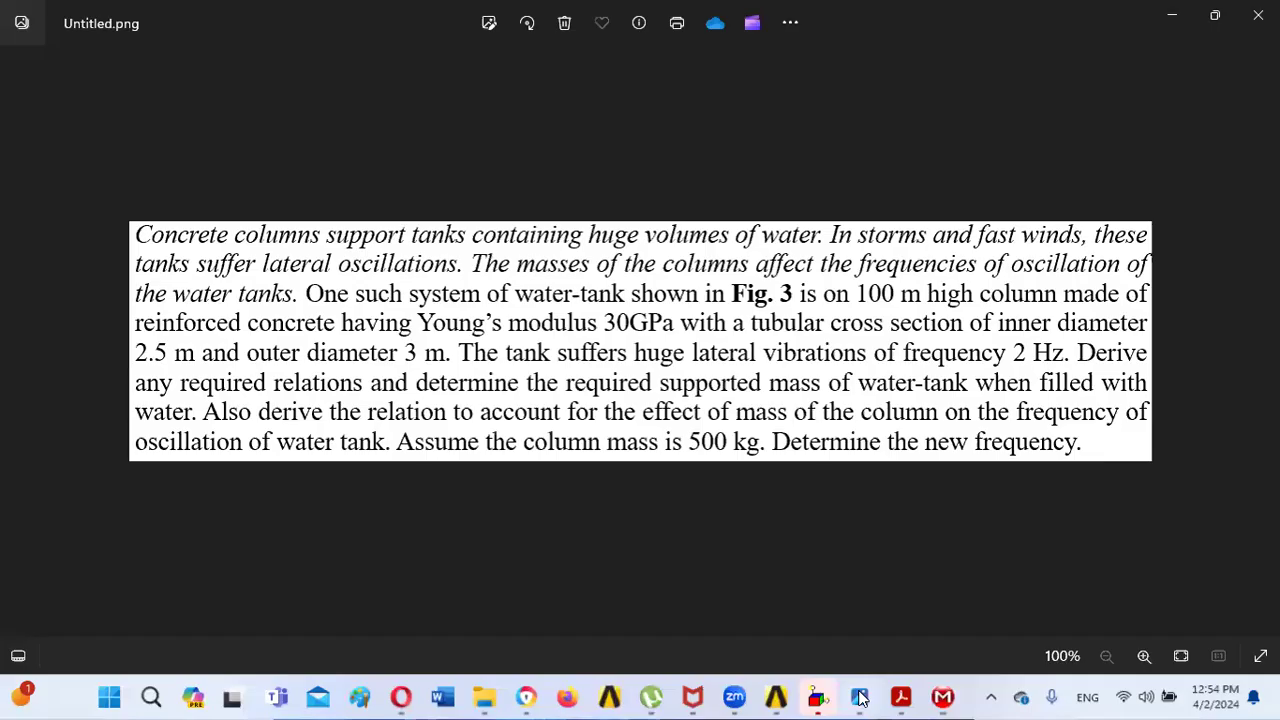
pyautogui.scroll(2, 246, 371)
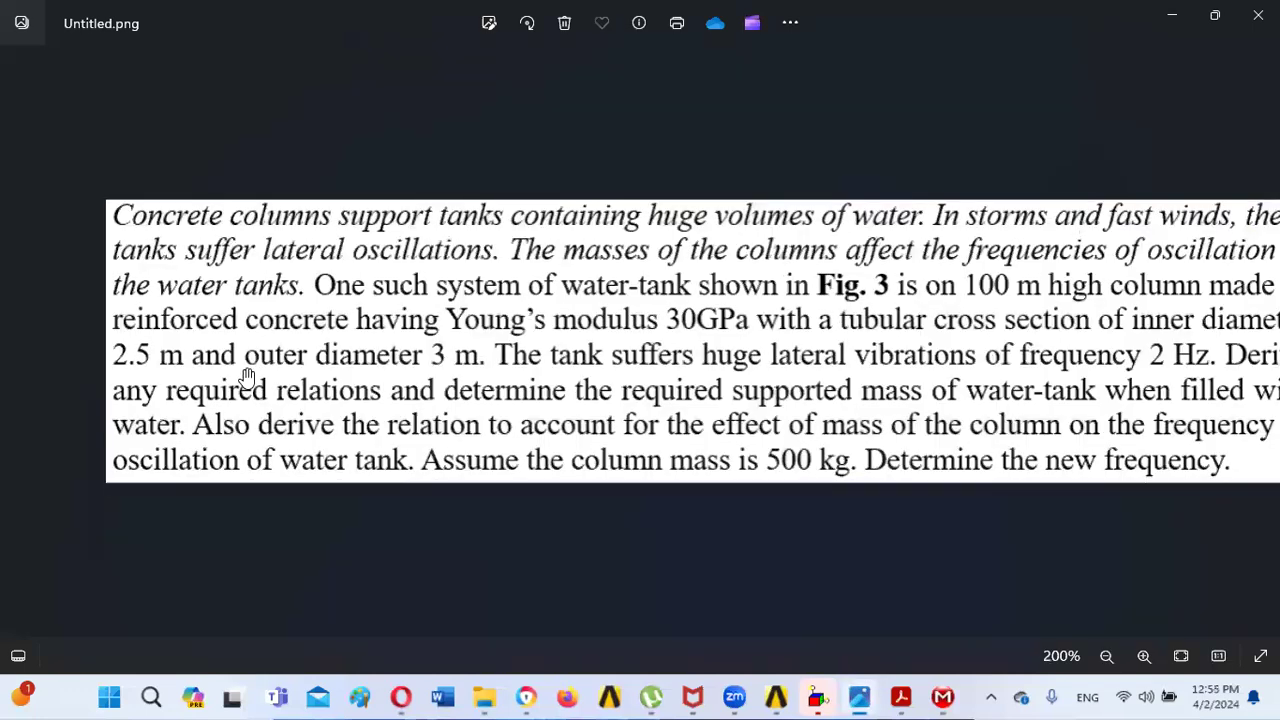
pyautogui.scroll(-2, 10, 245)
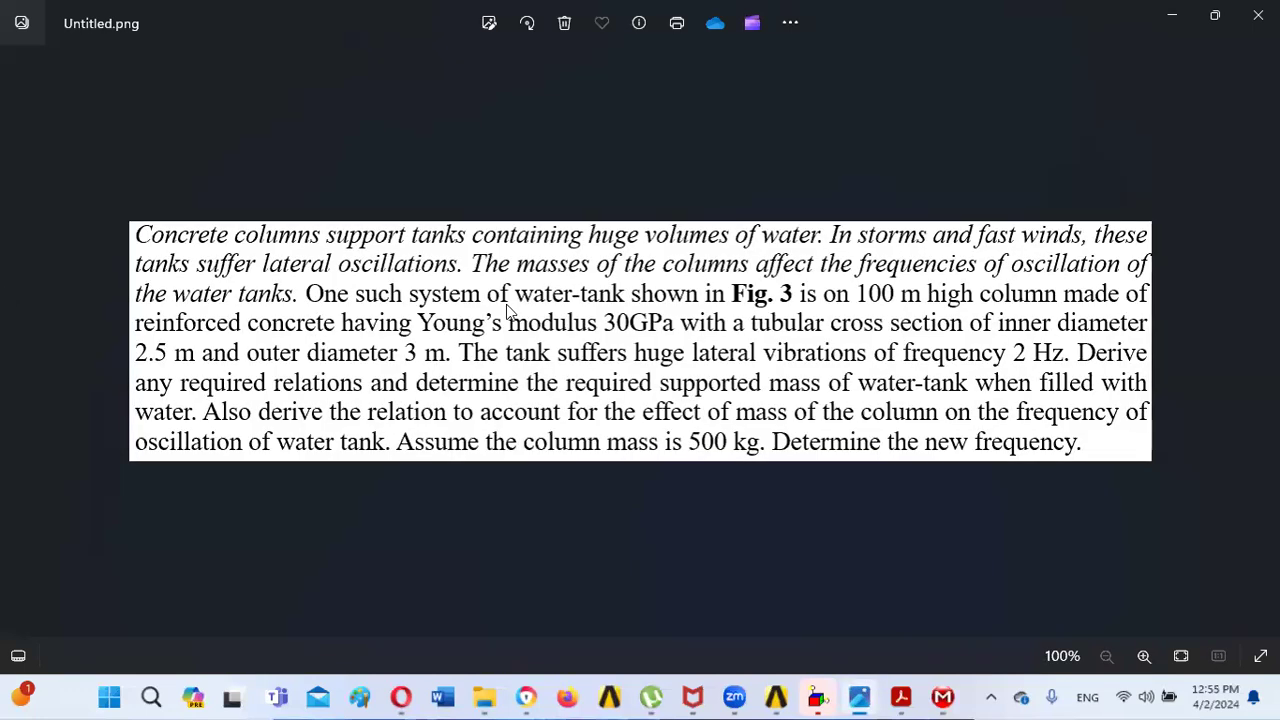
pyautogui.click(1262, 340)
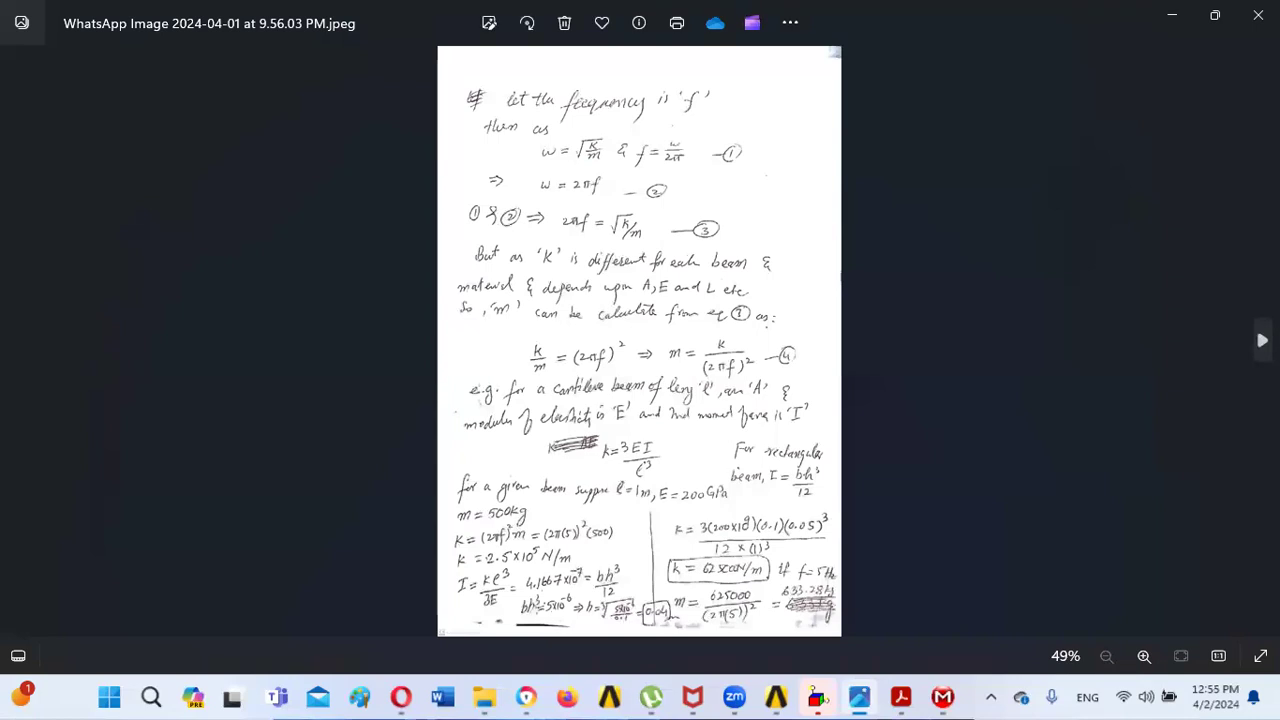
pyautogui.click(1262, 340)
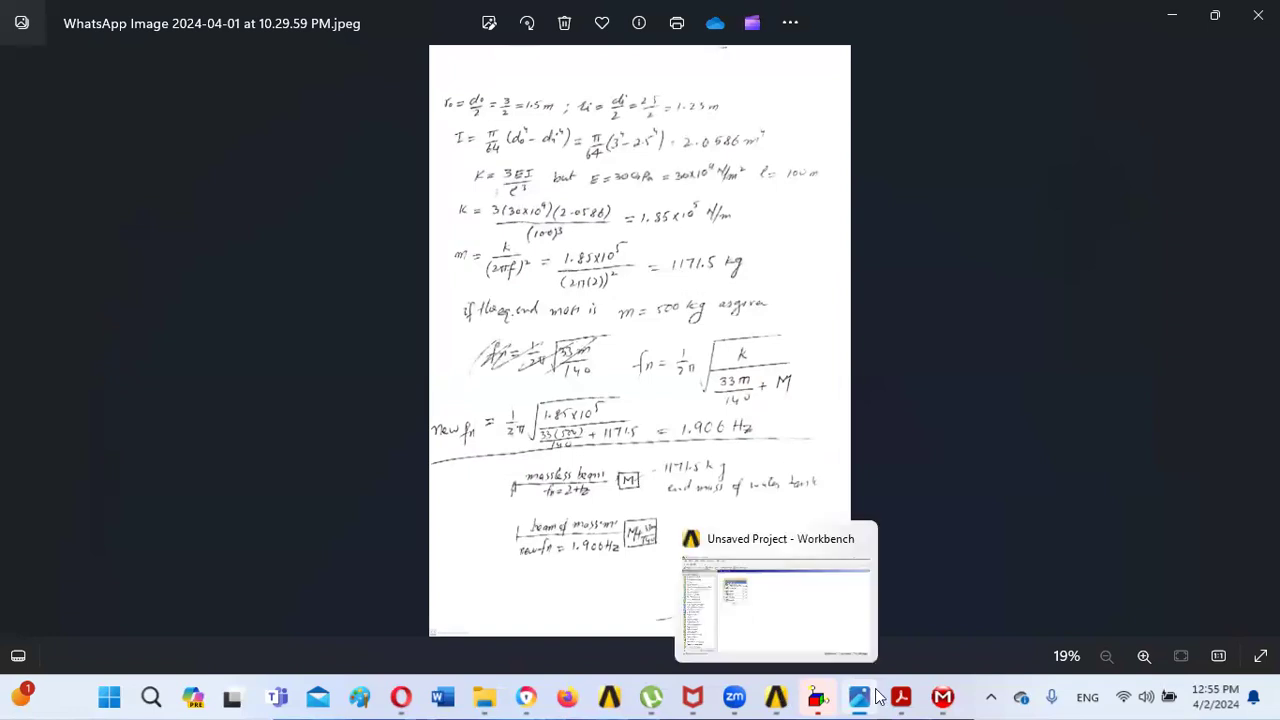
pyautogui.moveTo(908, 698)
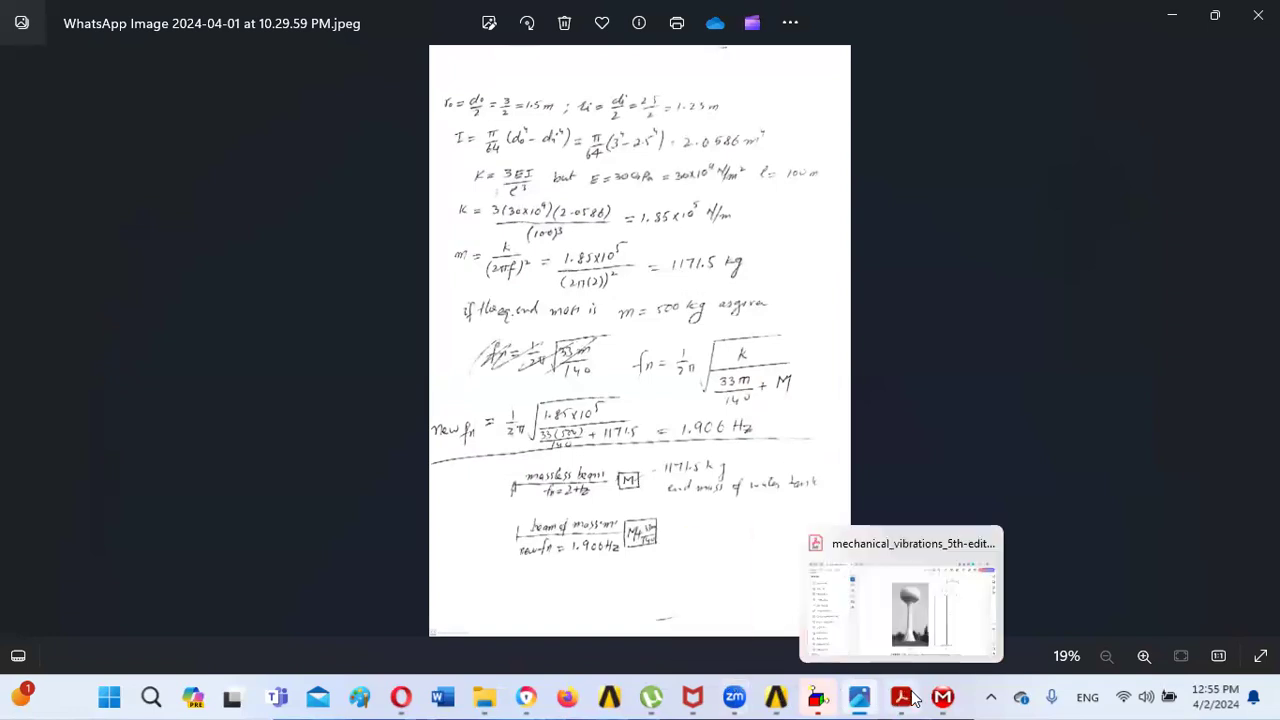
pyautogui.click(905, 697)
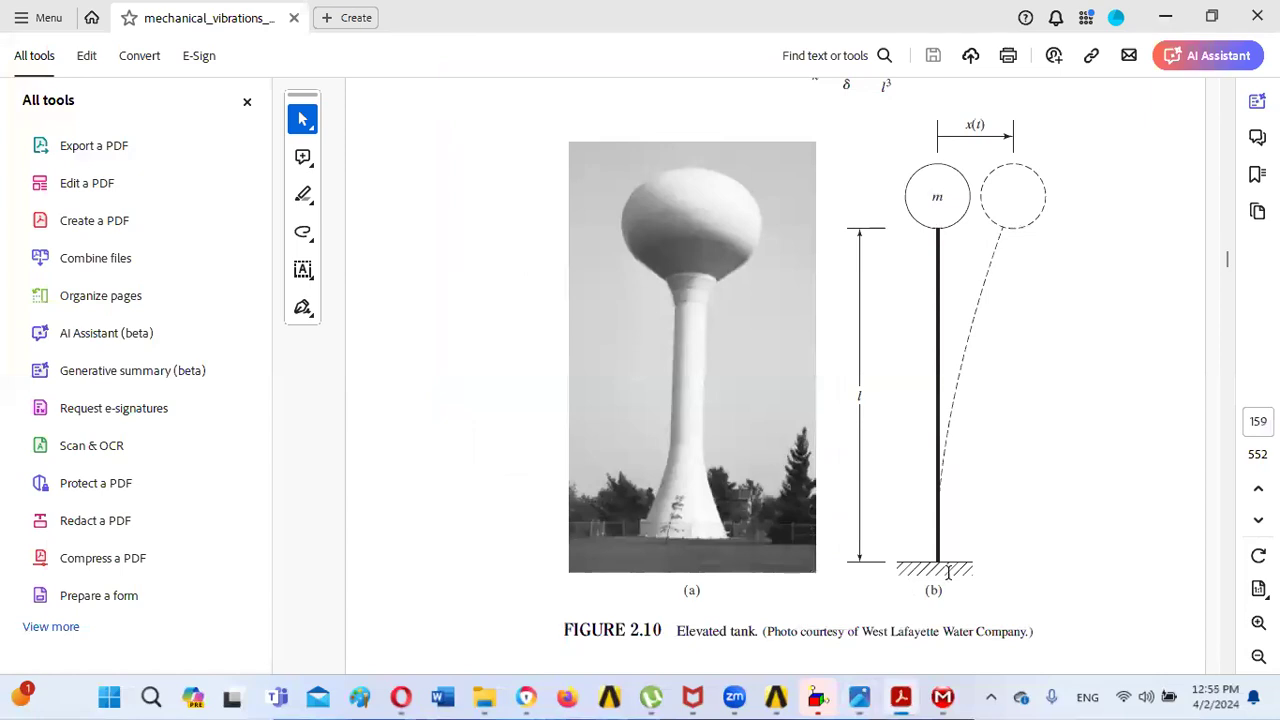
pyautogui.moveTo(943, 697)
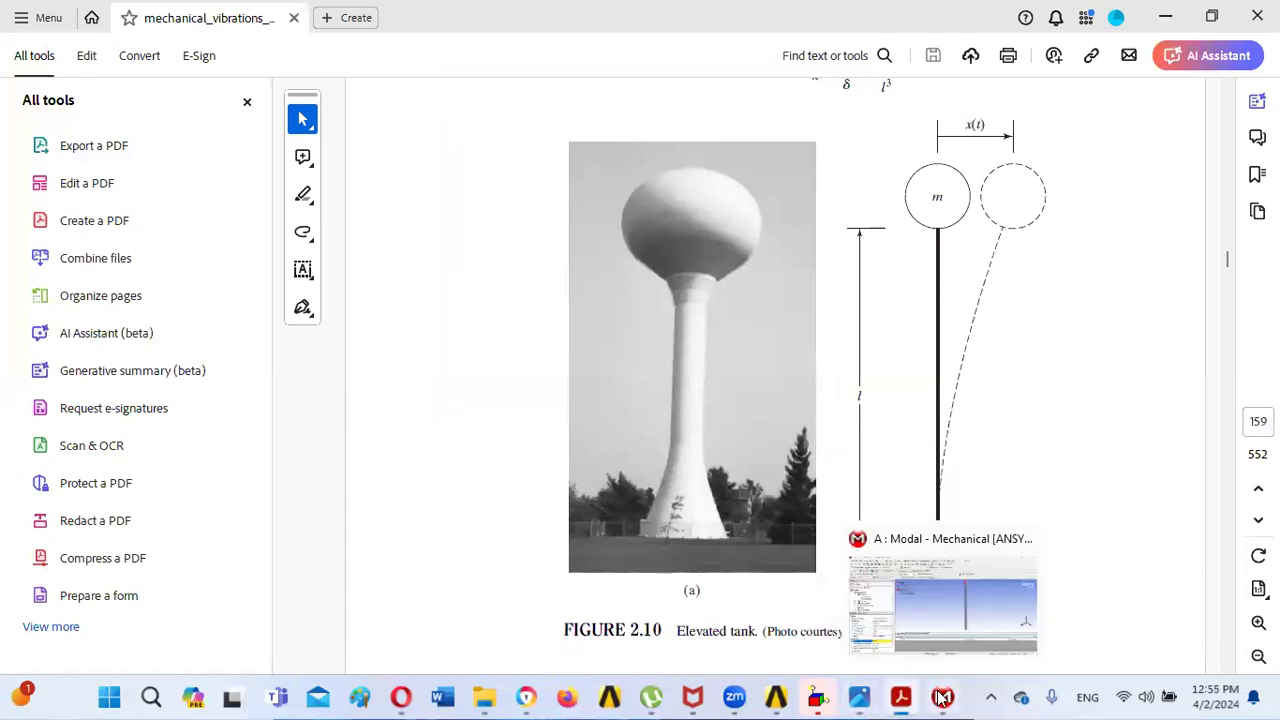
pyautogui.click(967, 581)
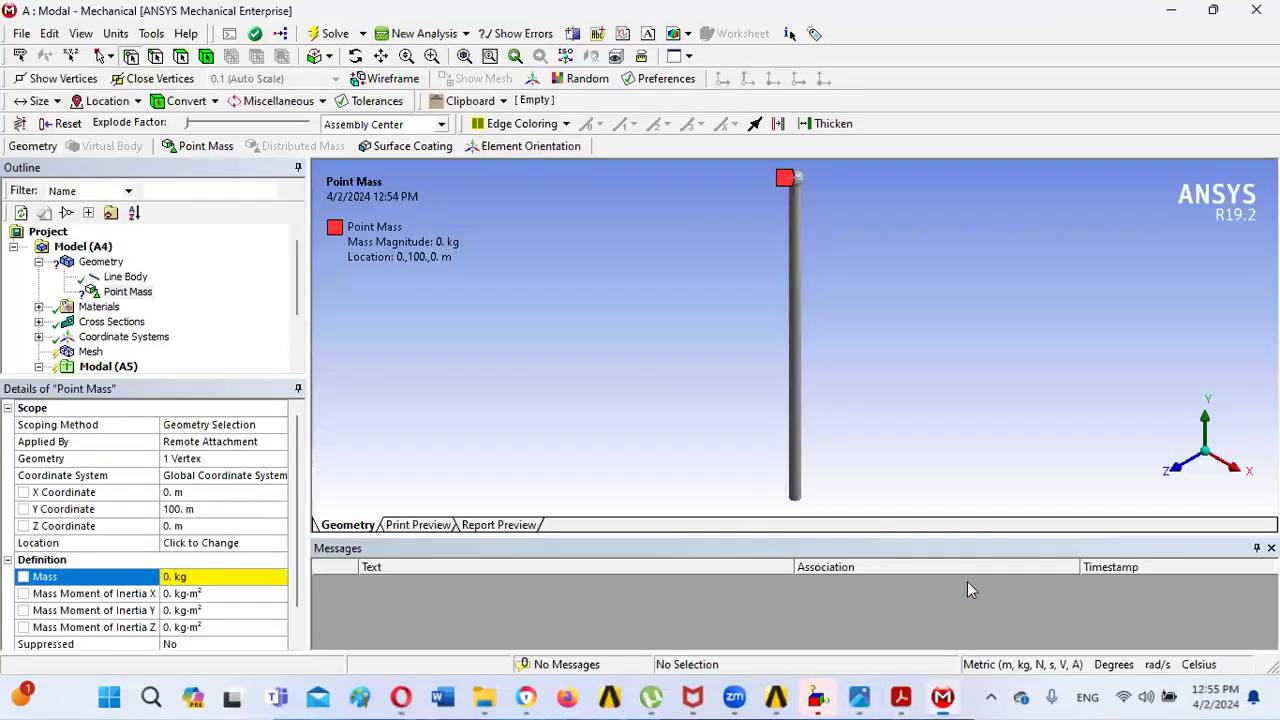
# - Set the mass of the point mass at the column's top to 1171.5 kg
pyautogui.click(180, 578)
pyautogui.write('11')
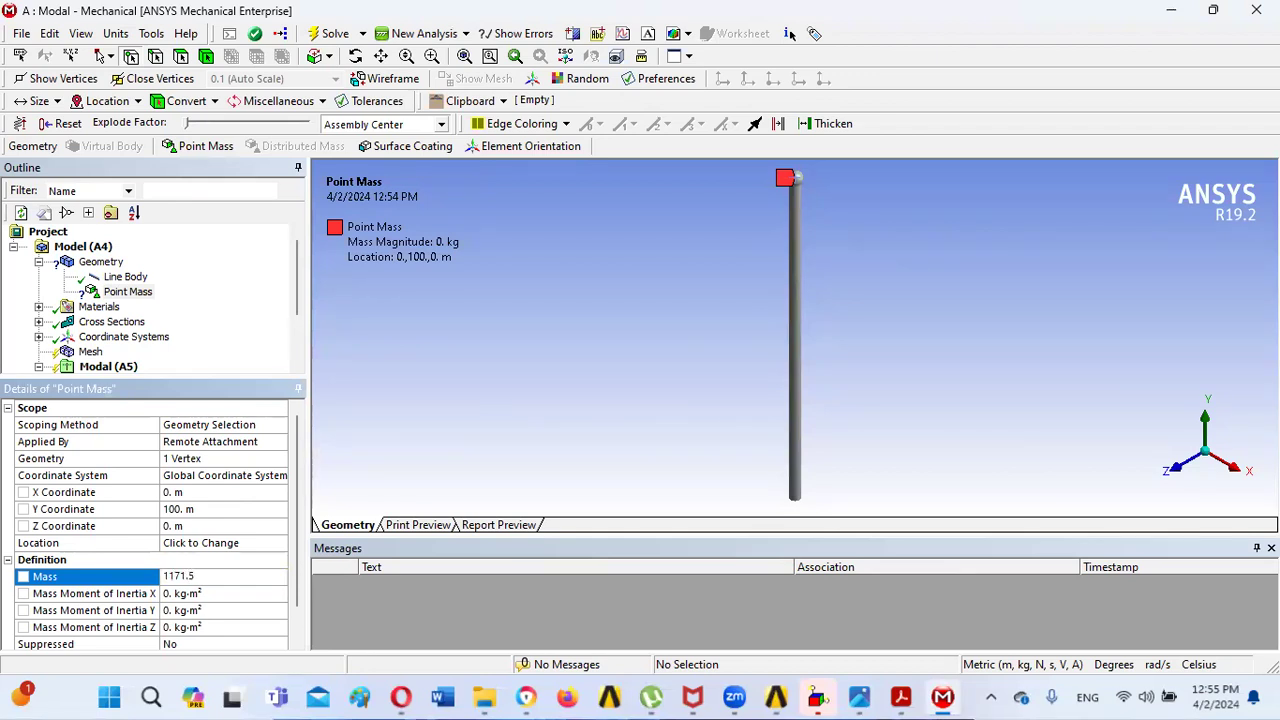
pyautogui.write('71.5')
pyautogui.press('Return')
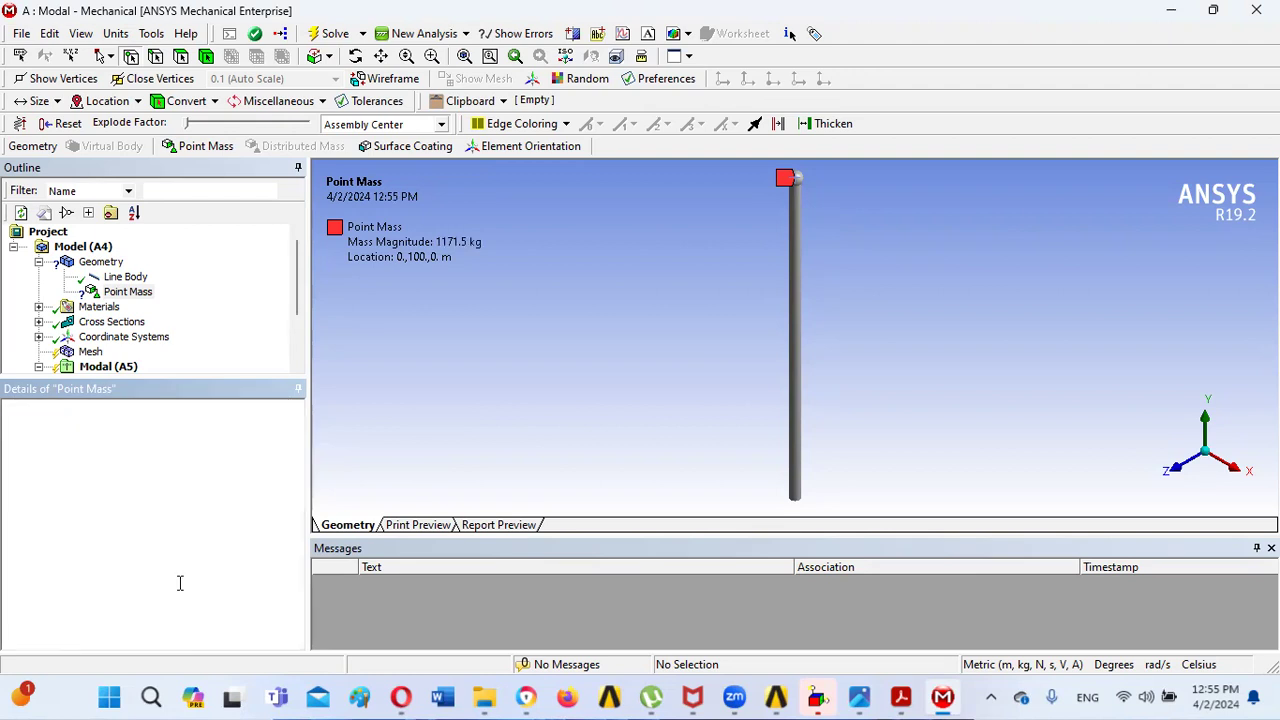
# - Add a Fixed Support to the Modal analysis, scoped to the column's base vertex at the origin
pyautogui.moveTo(299, 292); pyautogui.dragTo(299, 337)
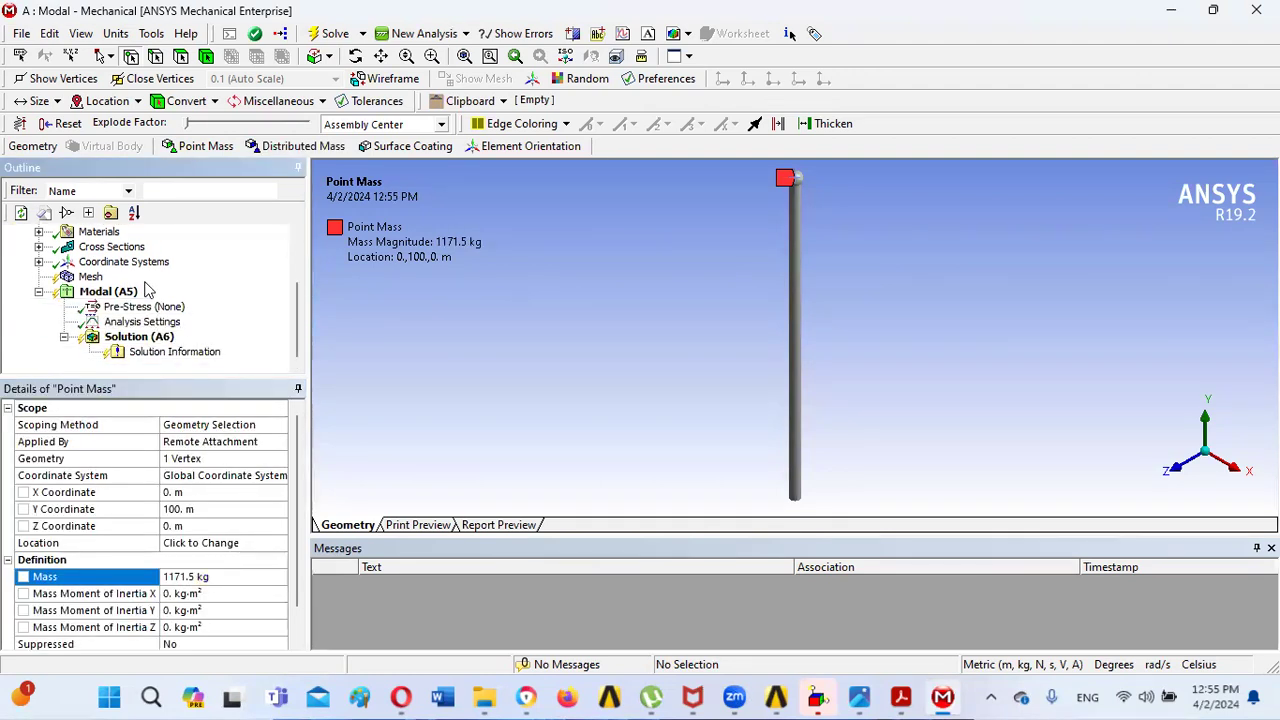
pyautogui.click(112, 294)
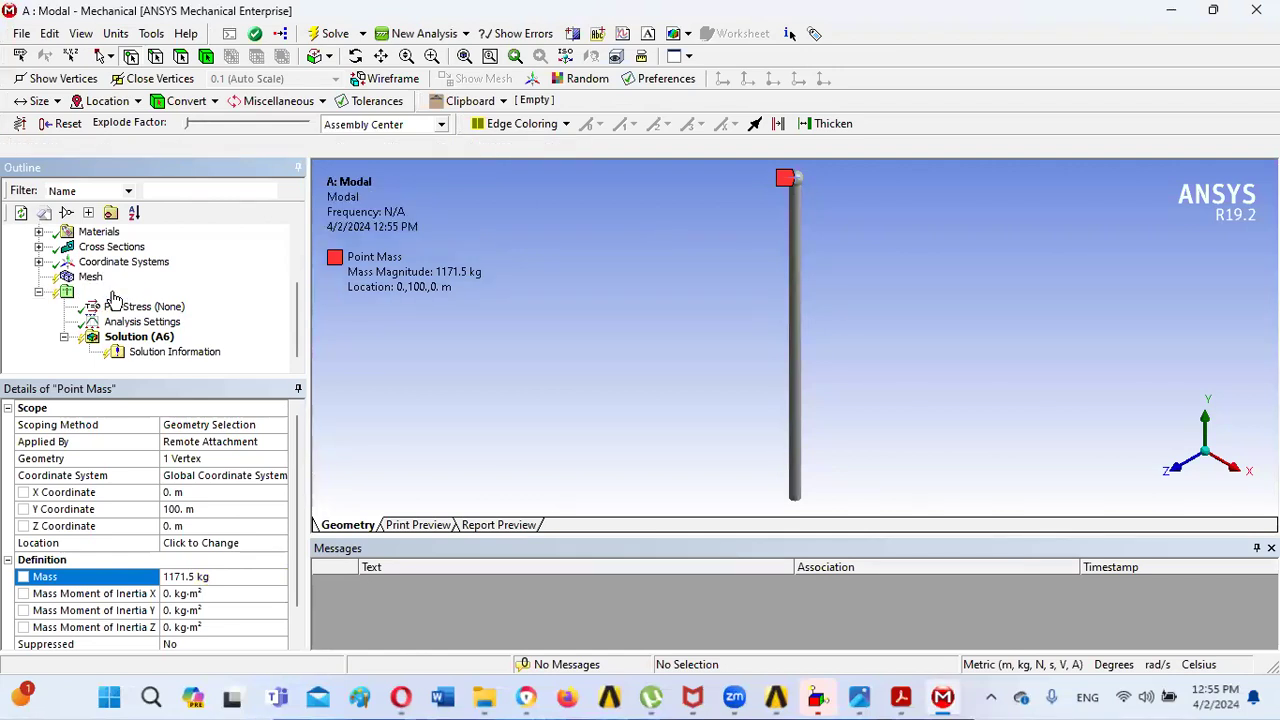
pyautogui.rightClick(114, 299)
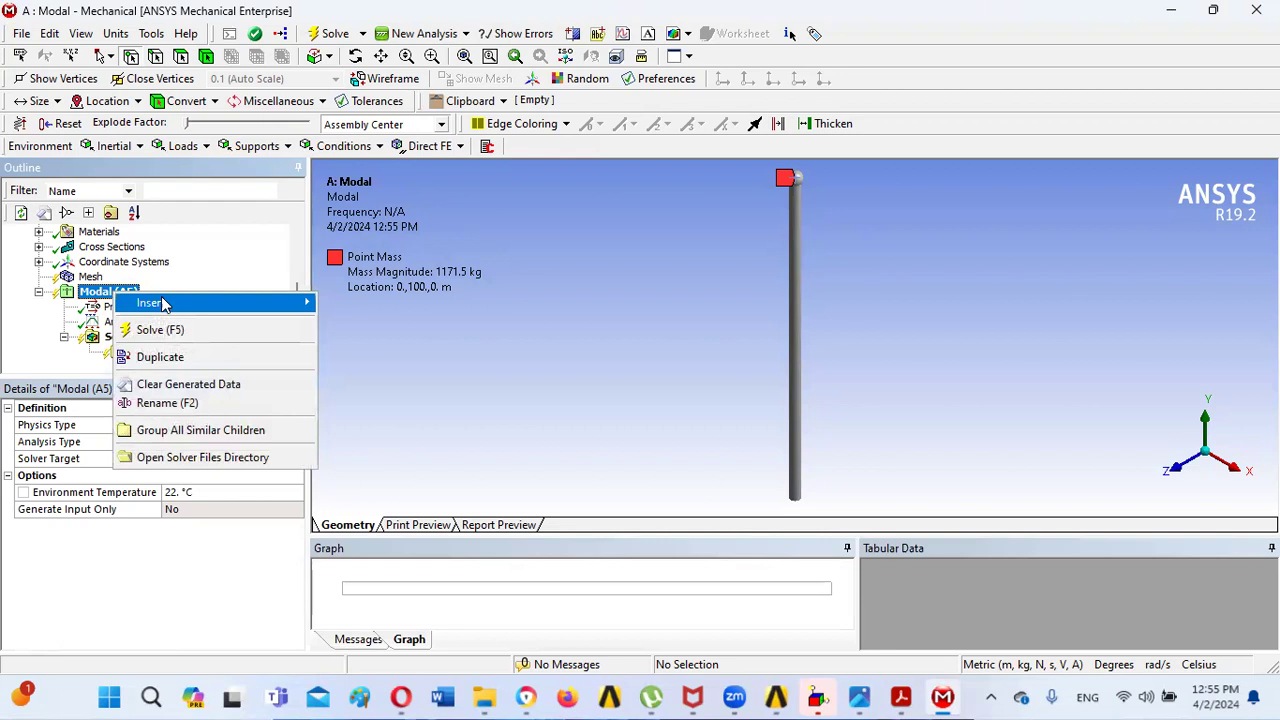
pyautogui.moveTo(221, 305)
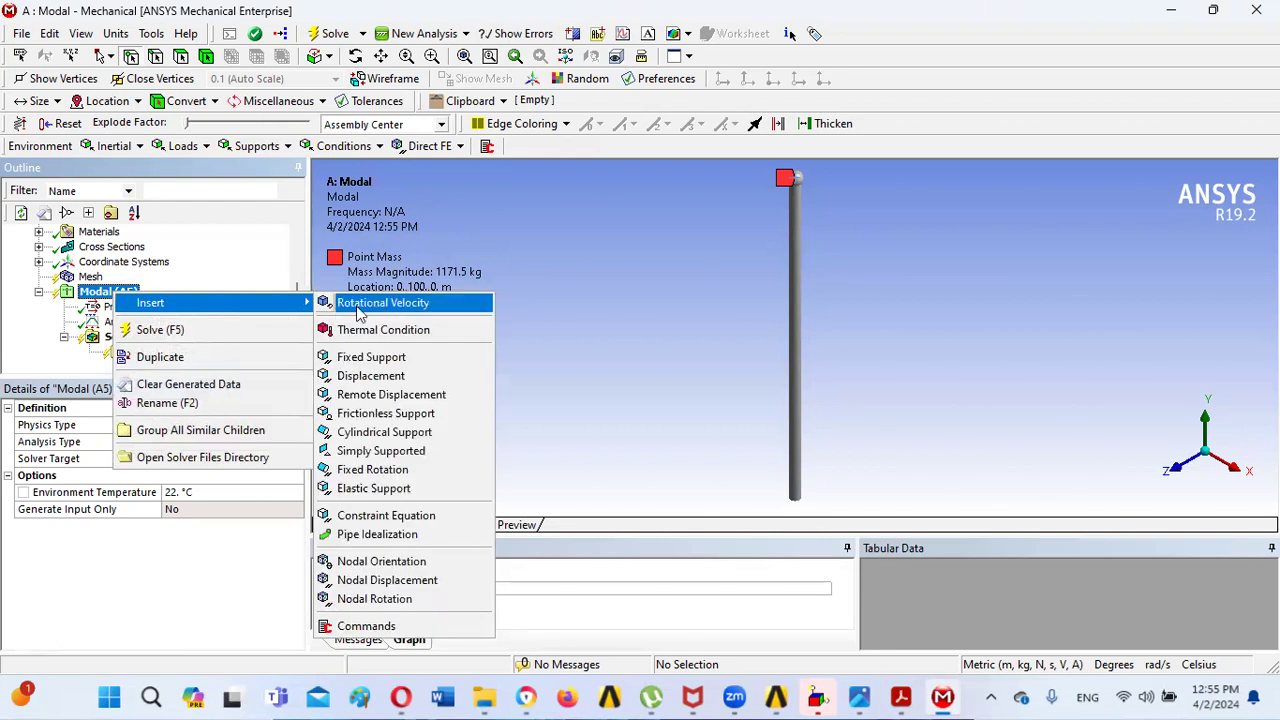
pyautogui.click(378, 358)
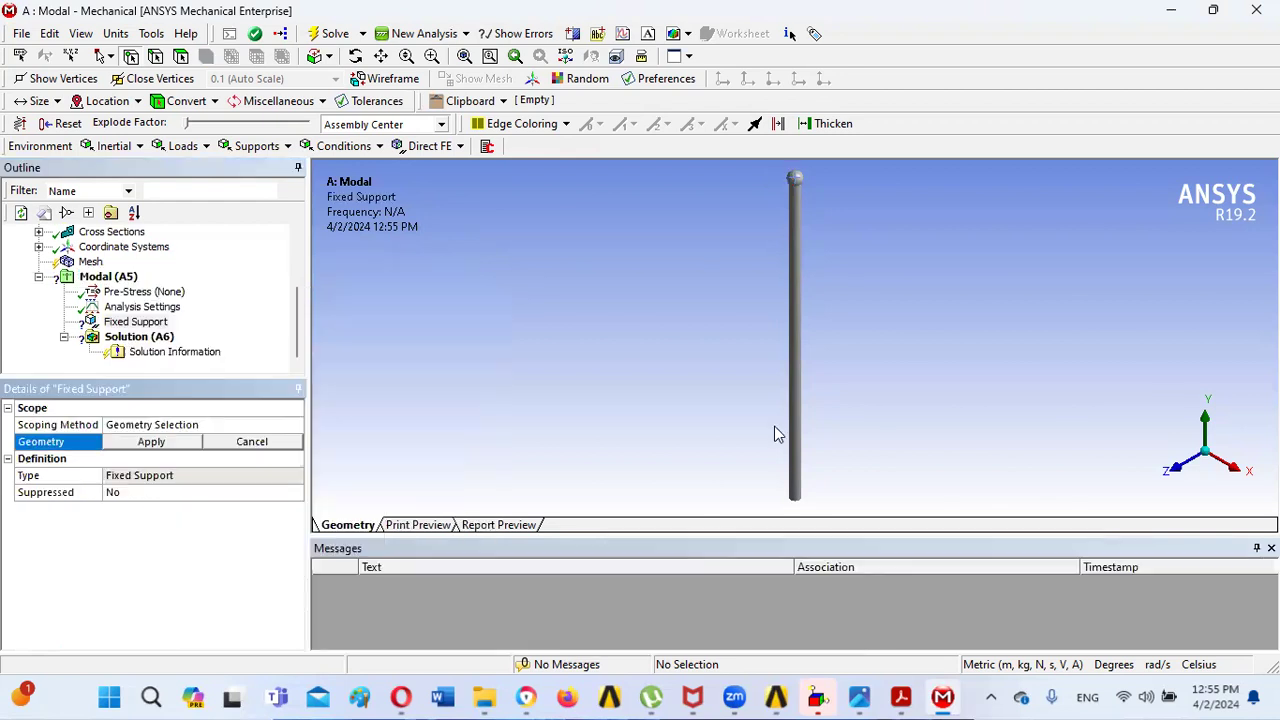
pyautogui.click(802, 496)
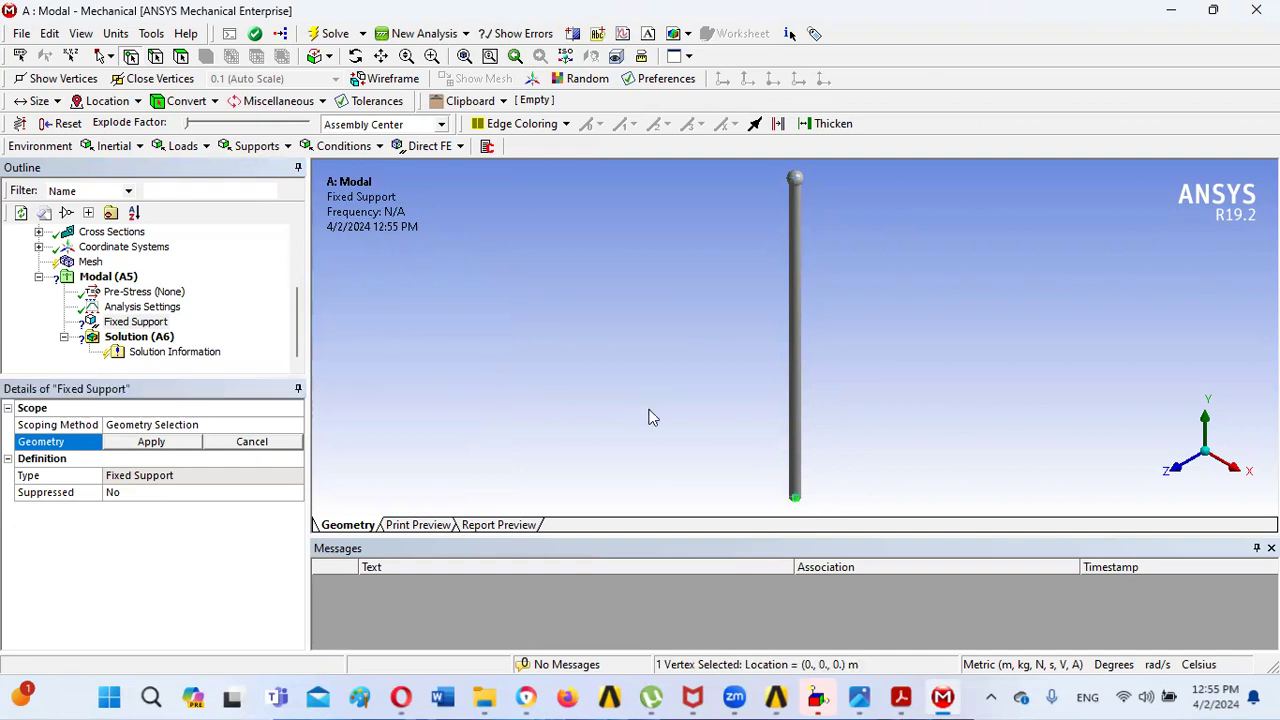
pyautogui.click(128, 444)
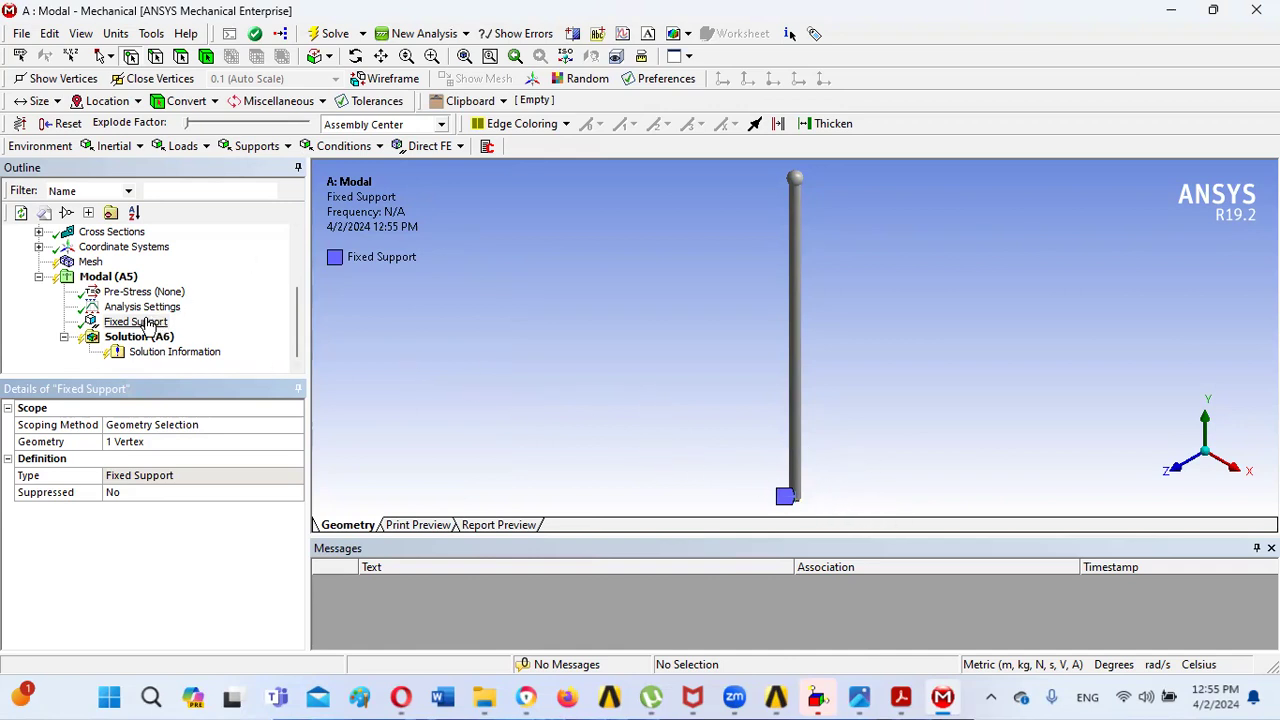
# - Insert a Displacement condition in the Modal analysis and scope it to the column's top vertex
pyautogui.rightClick(130, 283)
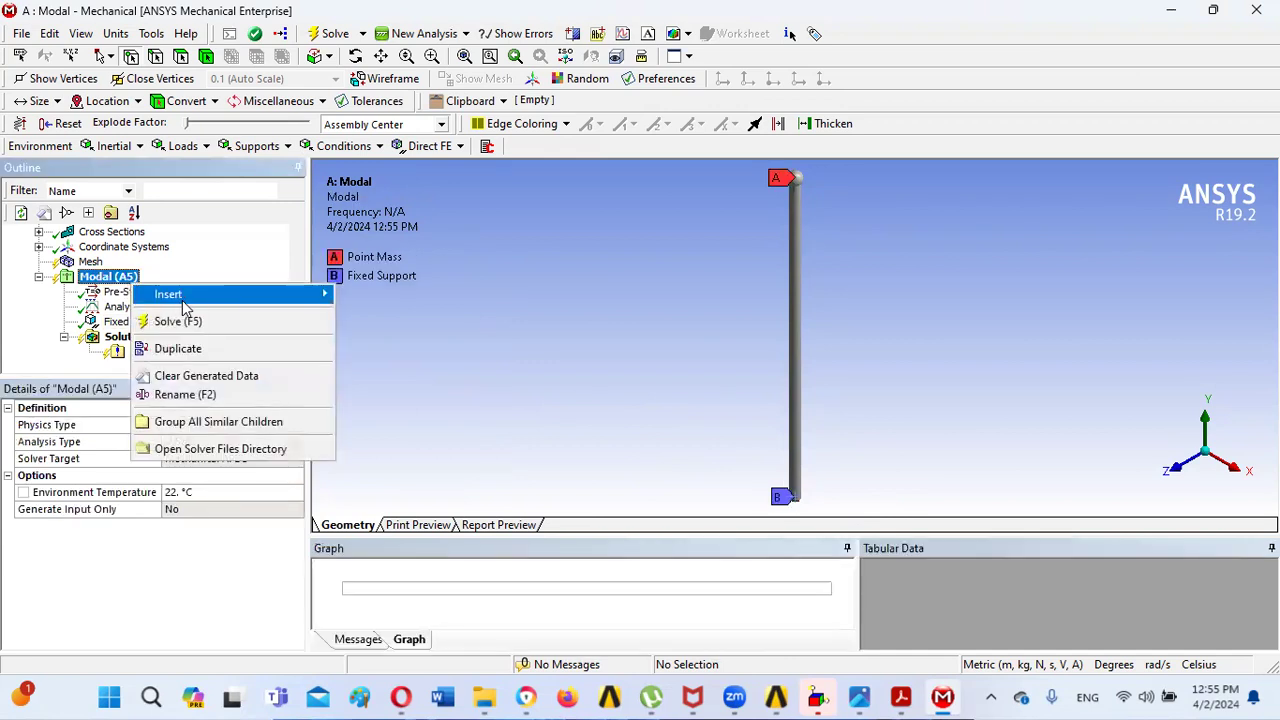
pyautogui.moveTo(230, 294)
pyautogui.click(414, 367)
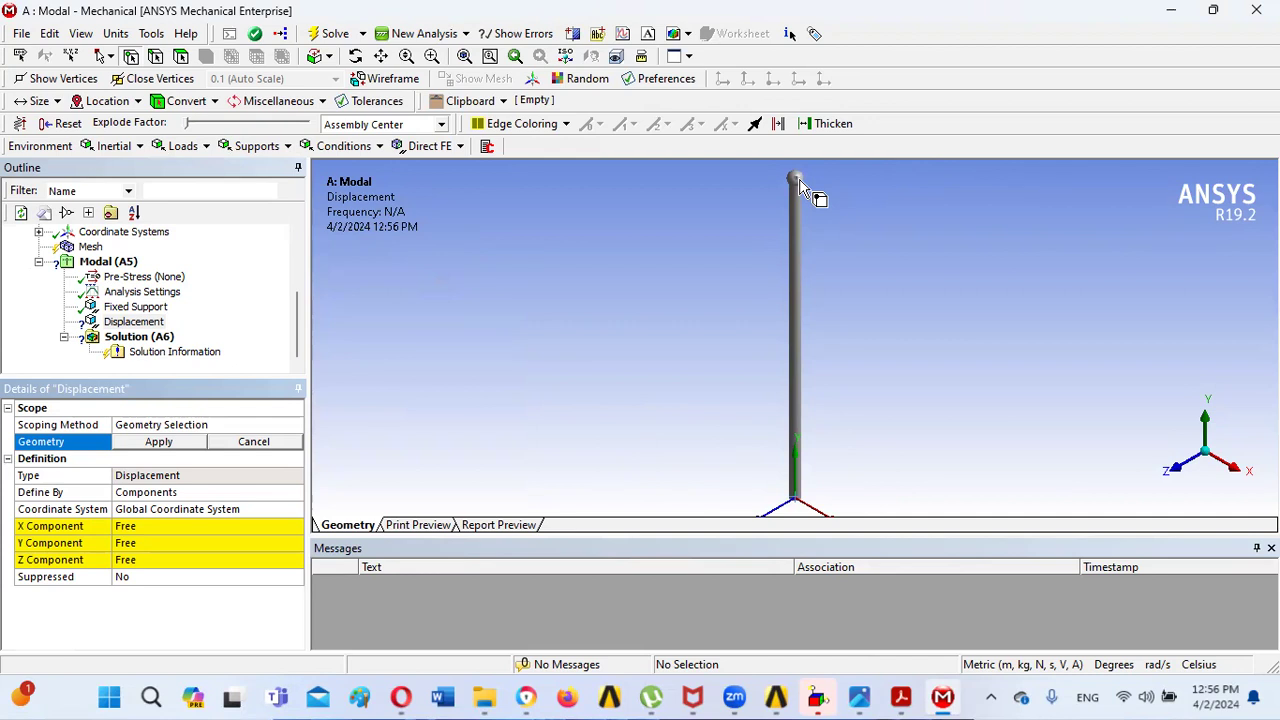
pyautogui.click(796, 180)
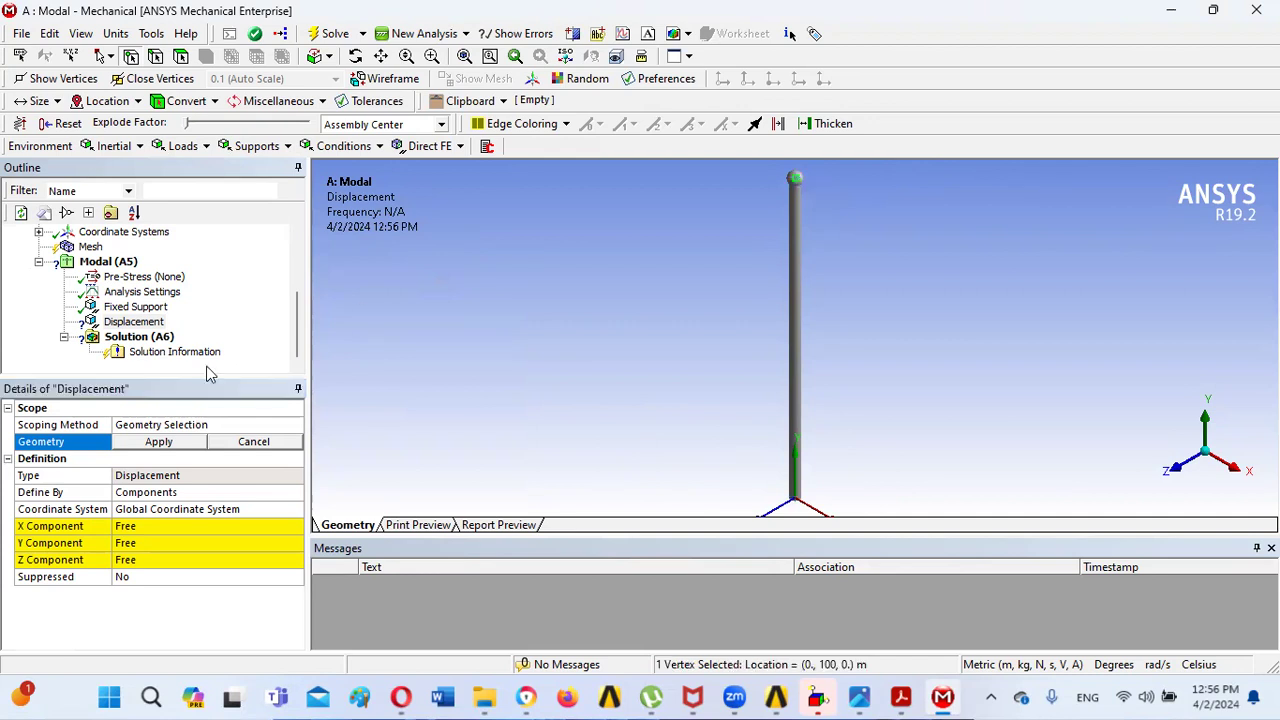
pyautogui.click(148, 444)
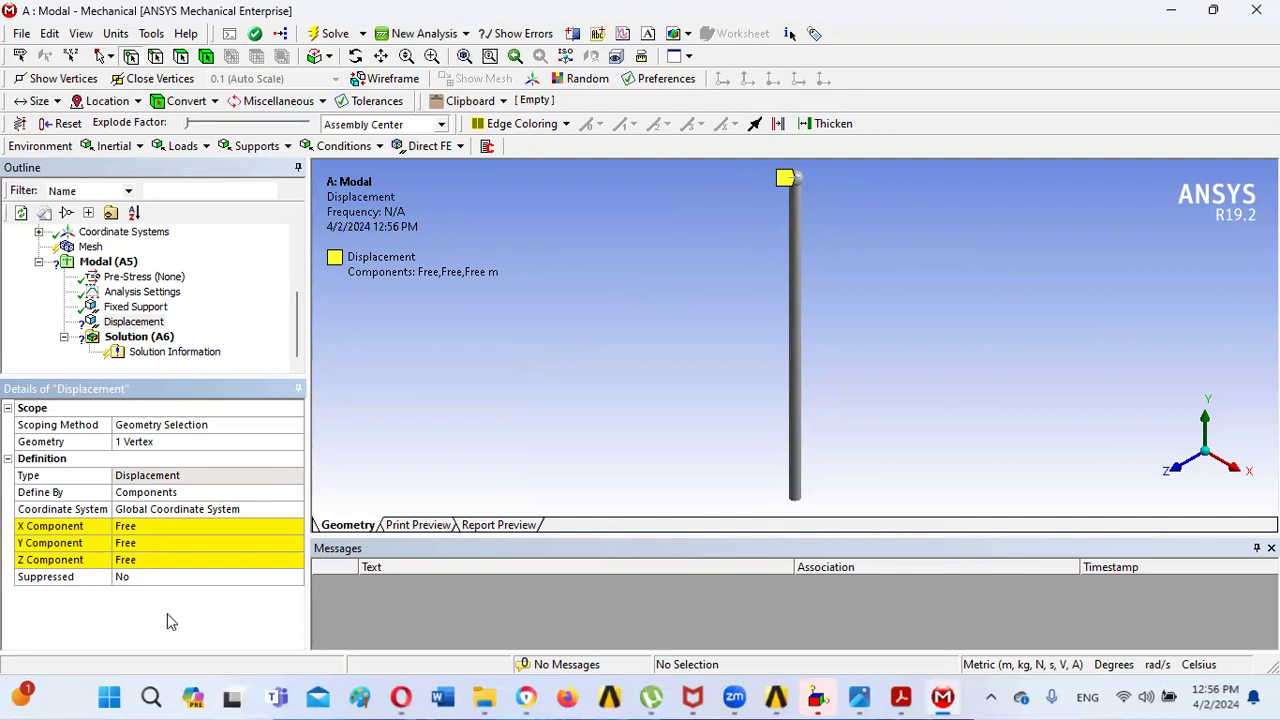
# - Set the Y and Z components of the top vertex's Displacement to 0 m
pyautogui.click(139, 541)
pyautogui.write('0')
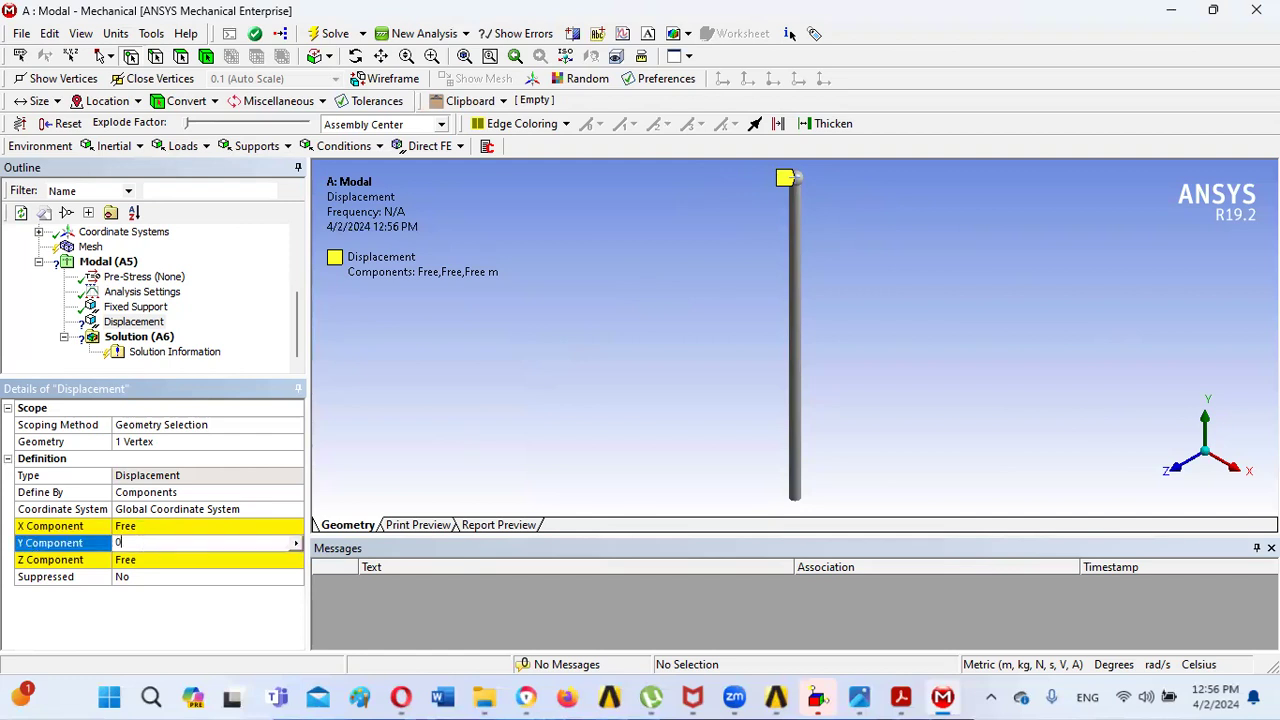
pyautogui.click(142, 560)
pyautogui.write('0')
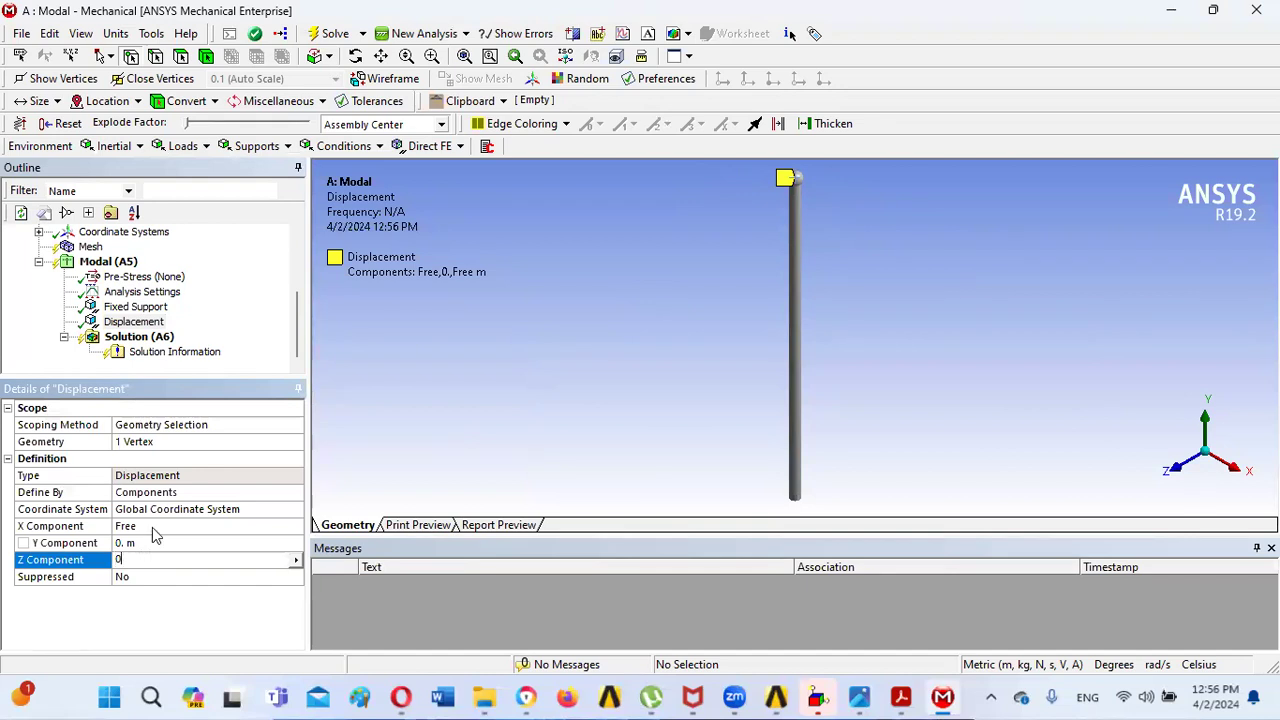
pyautogui.press('Return')
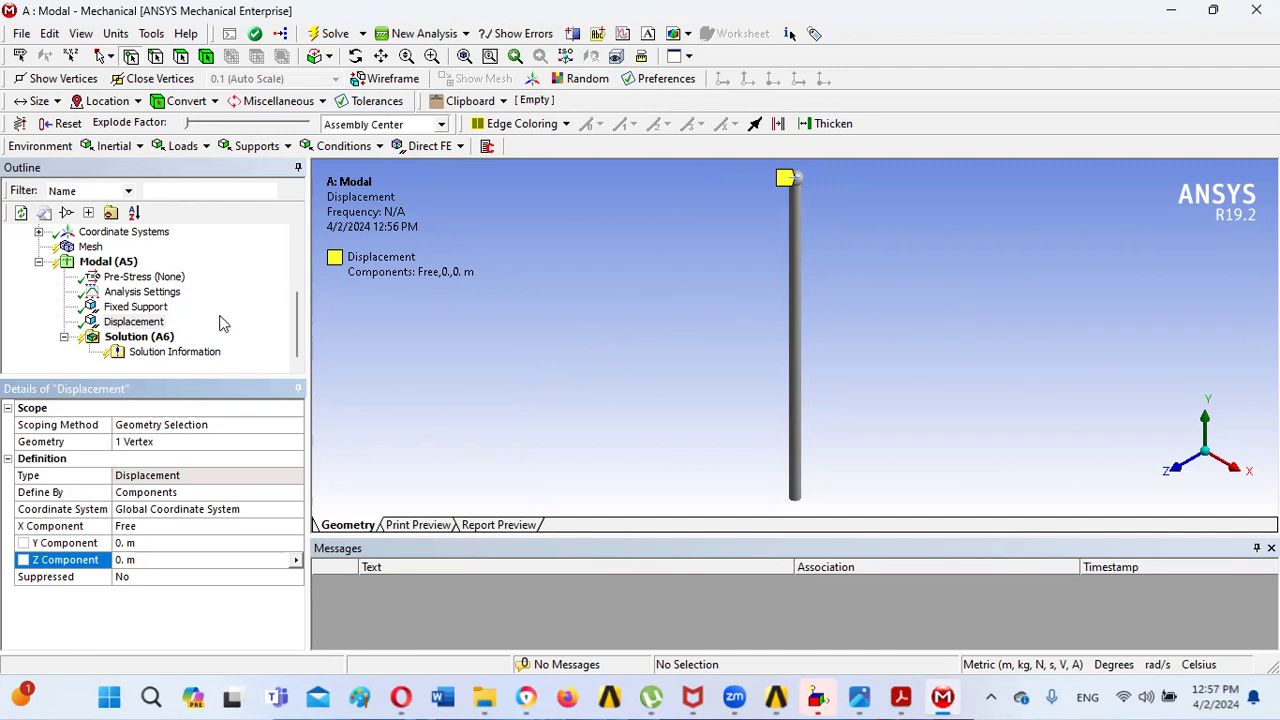
# - Add a Total Deformation result for mode 1 to the Solution
pyautogui.rightClick(150, 340)
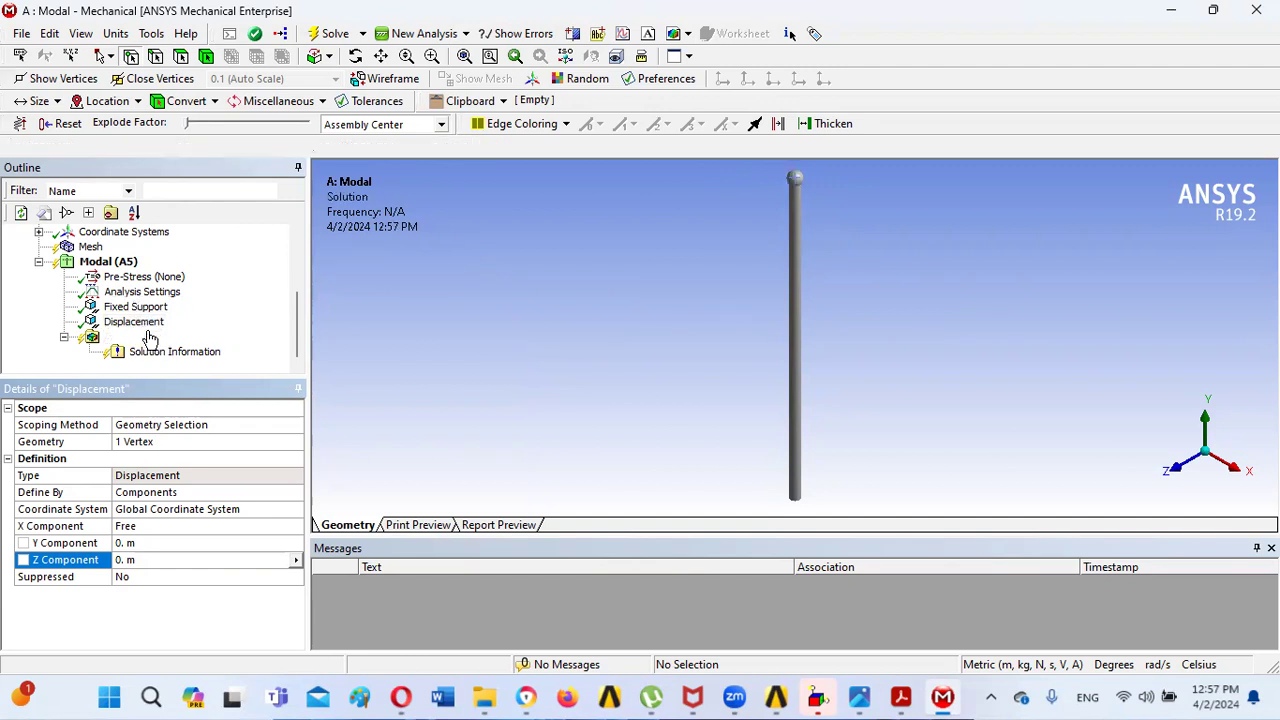
pyautogui.moveTo(212, 352)
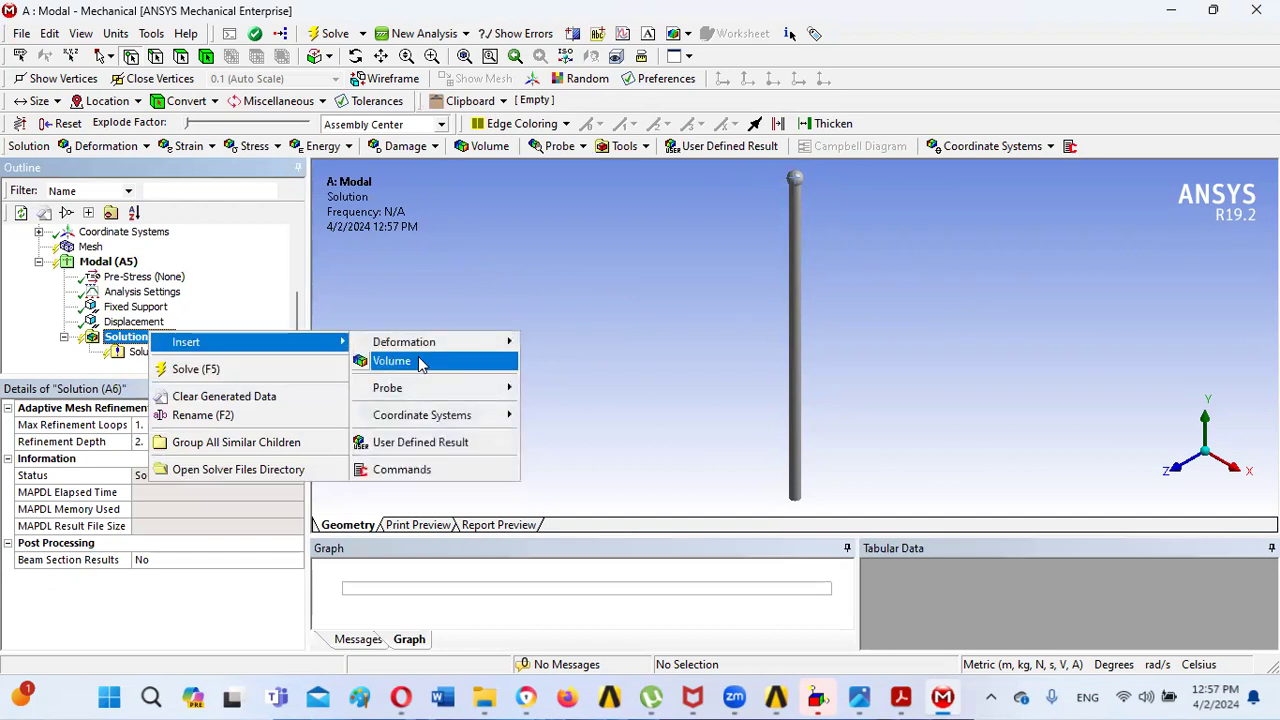
pyautogui.moveTo(448, 350)
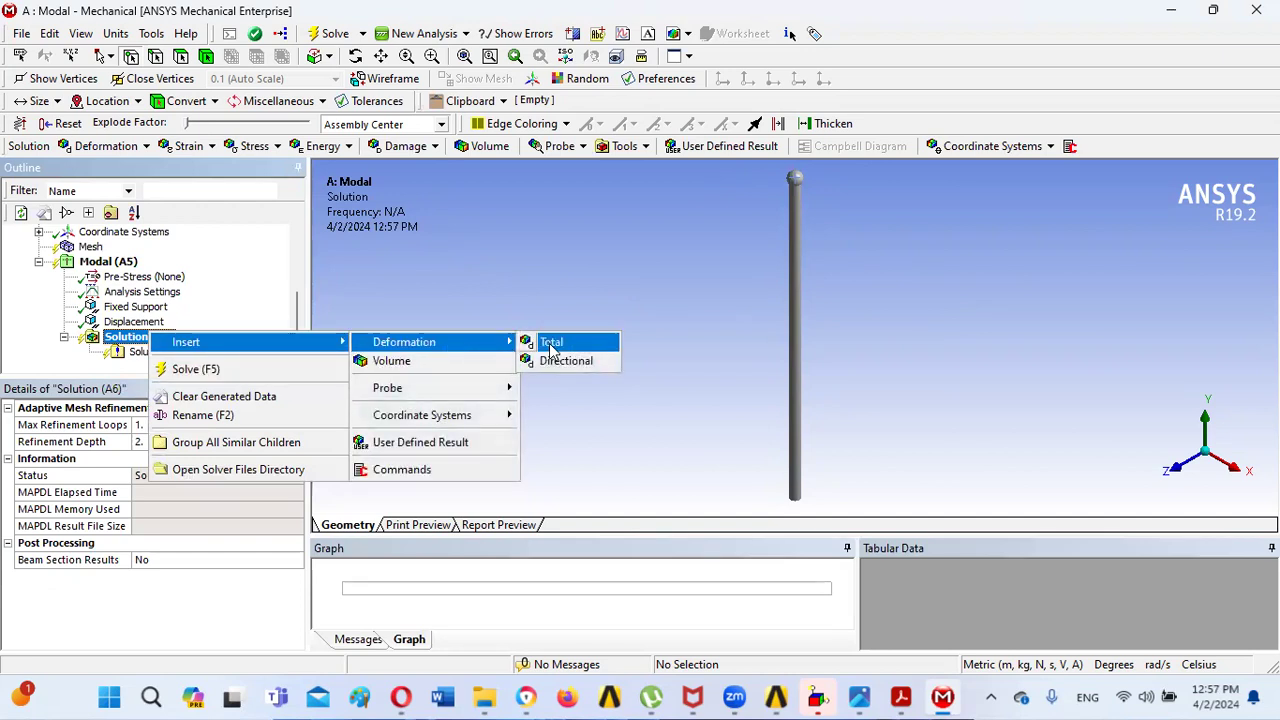
pyautogui.click(551, 344)
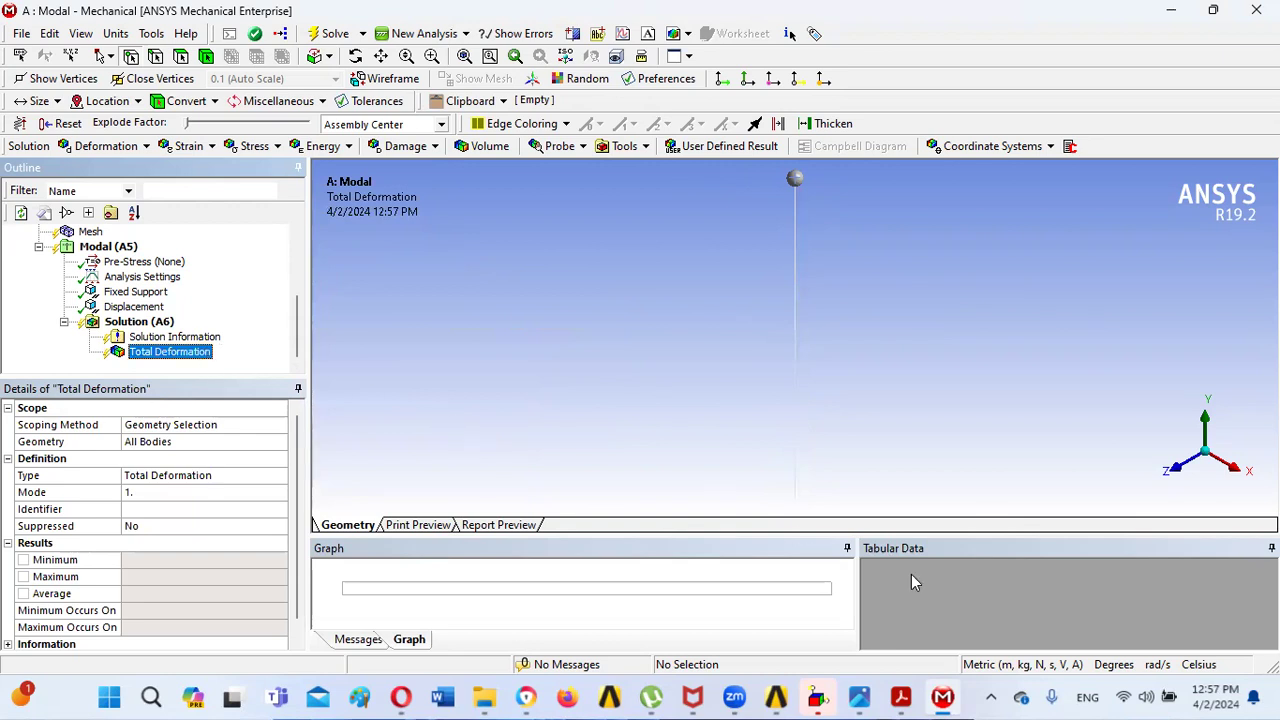
# - Review the hand calculations and the water-tank problem statement in Photos, and switch to the Workbench project schematic
pyautogui.click(859, 697)
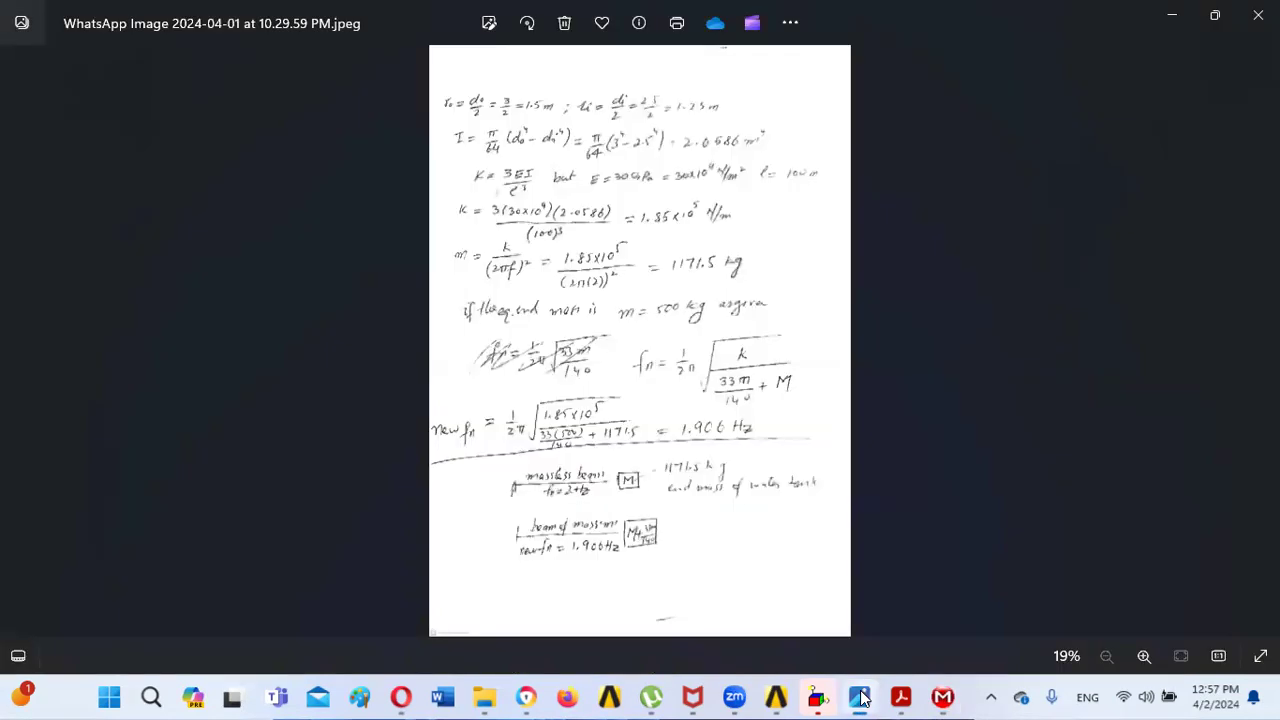
pyautogui.click(15, 348)
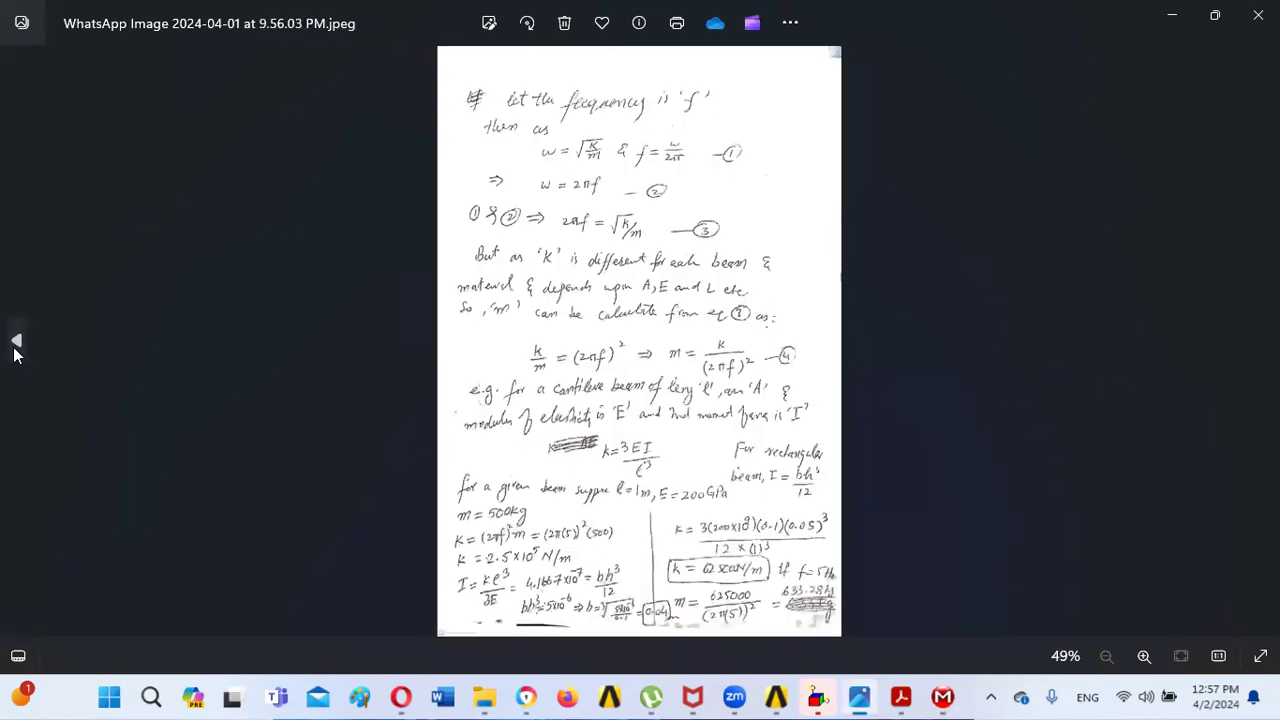
pyautogui.click(14, 345)
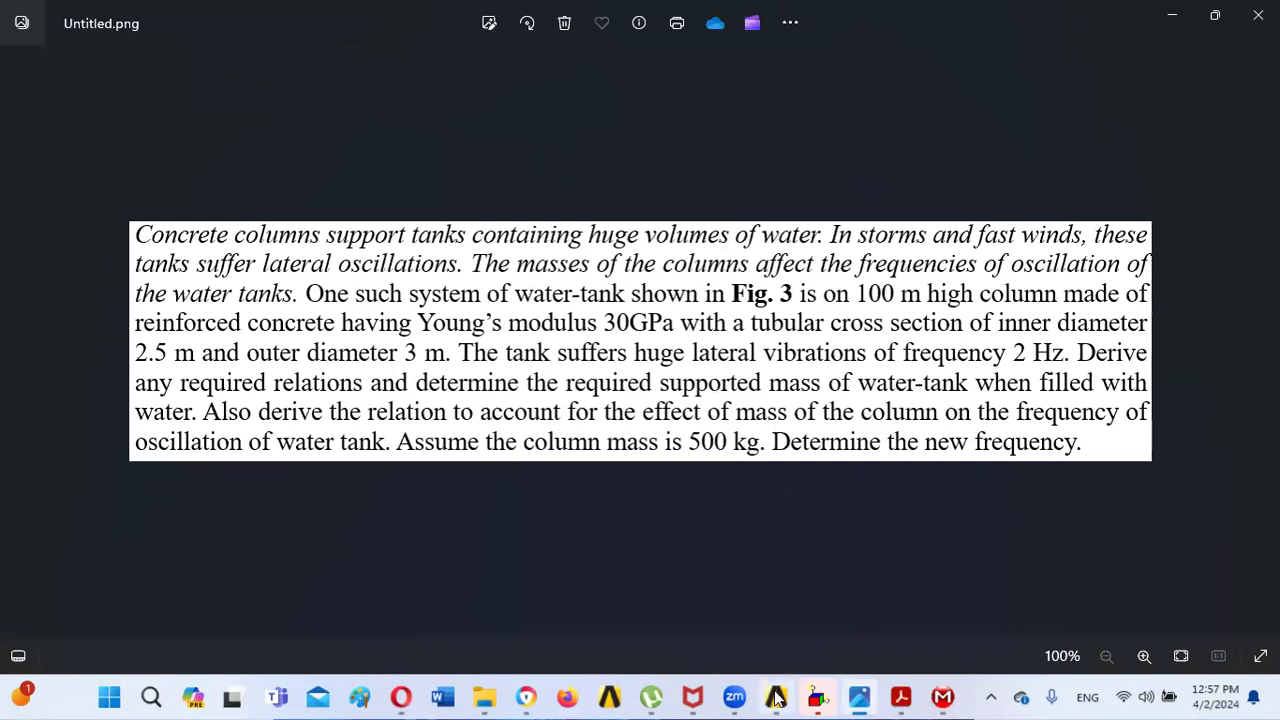
pyautogui.moveTo(779, 690)
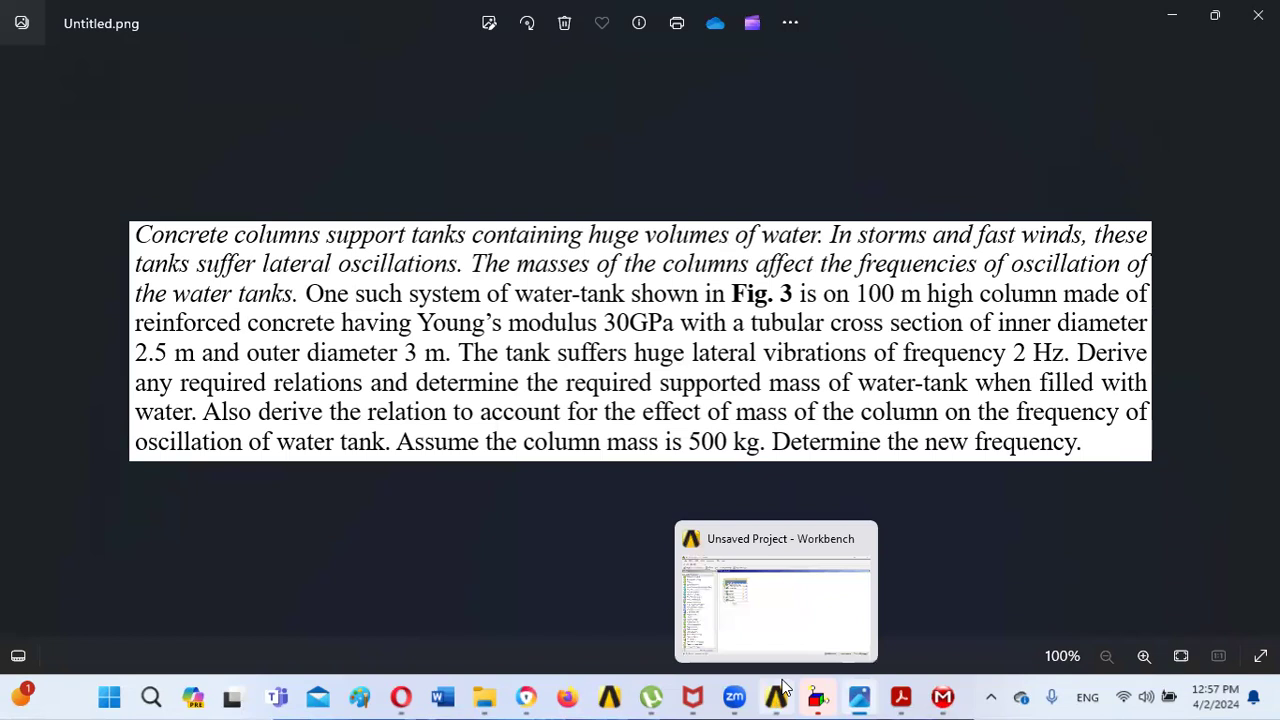
pyautogui.click(779, 692)
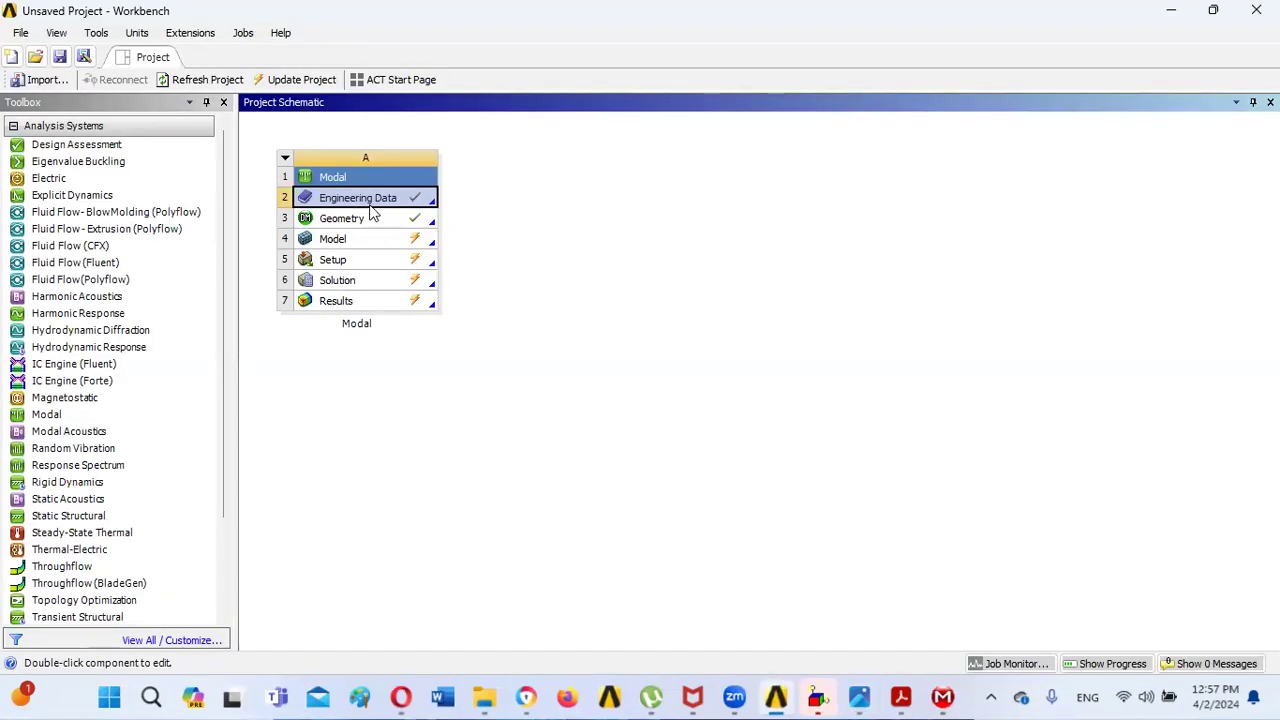
# - Set the Young's modulus of Structural Steel to 30e9 Pa in the Modal system's Engineering Data
pyautogui.doubleClick(376, 198)
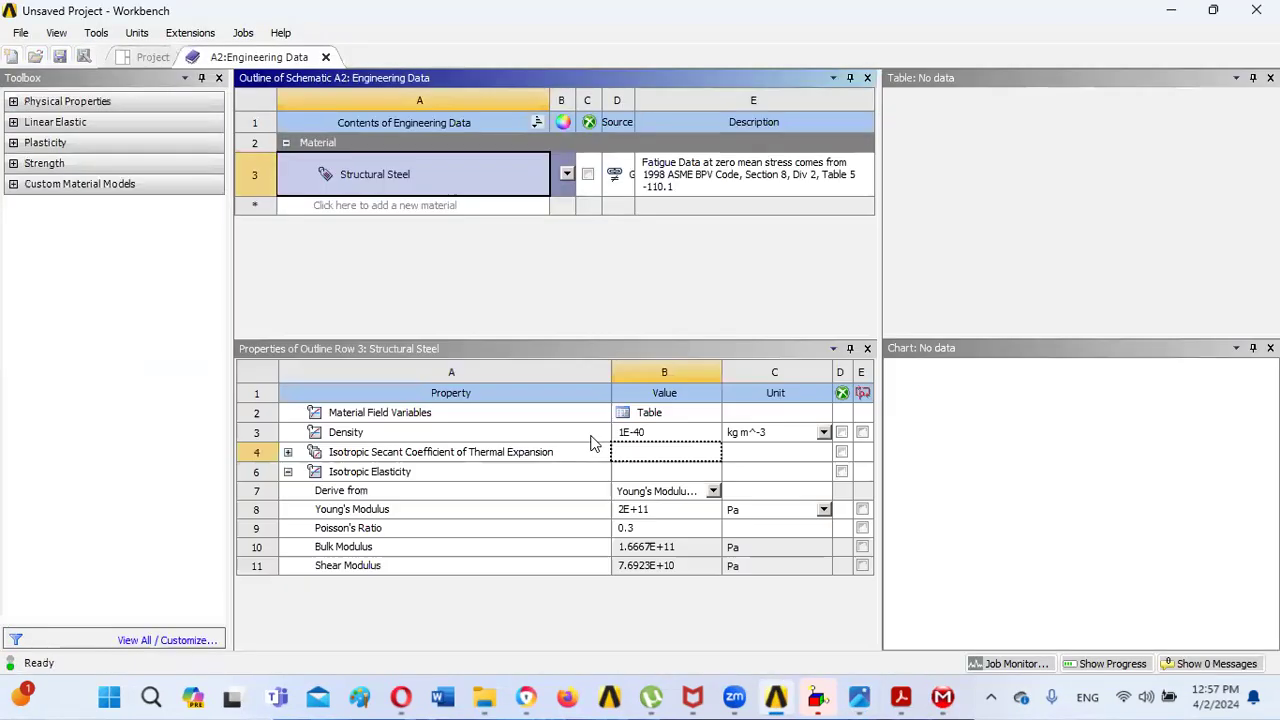
pyautogui.click(640, 523)
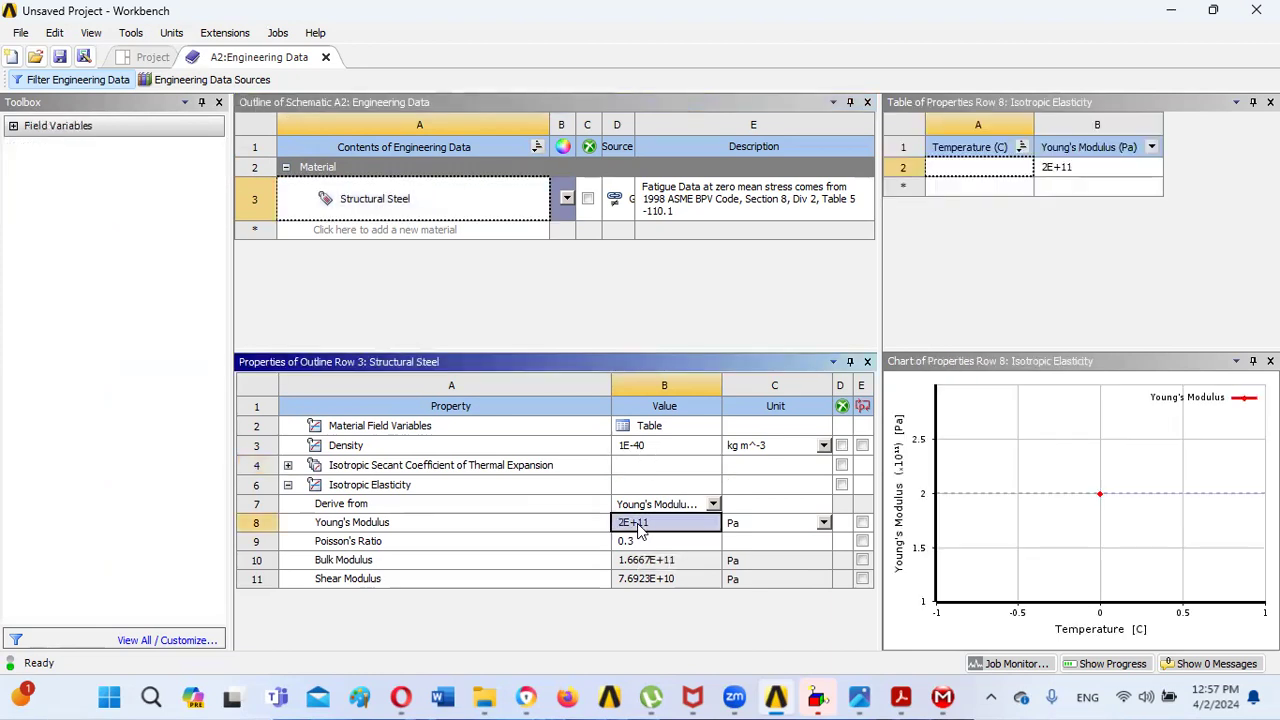
pyautogui.write('30e')
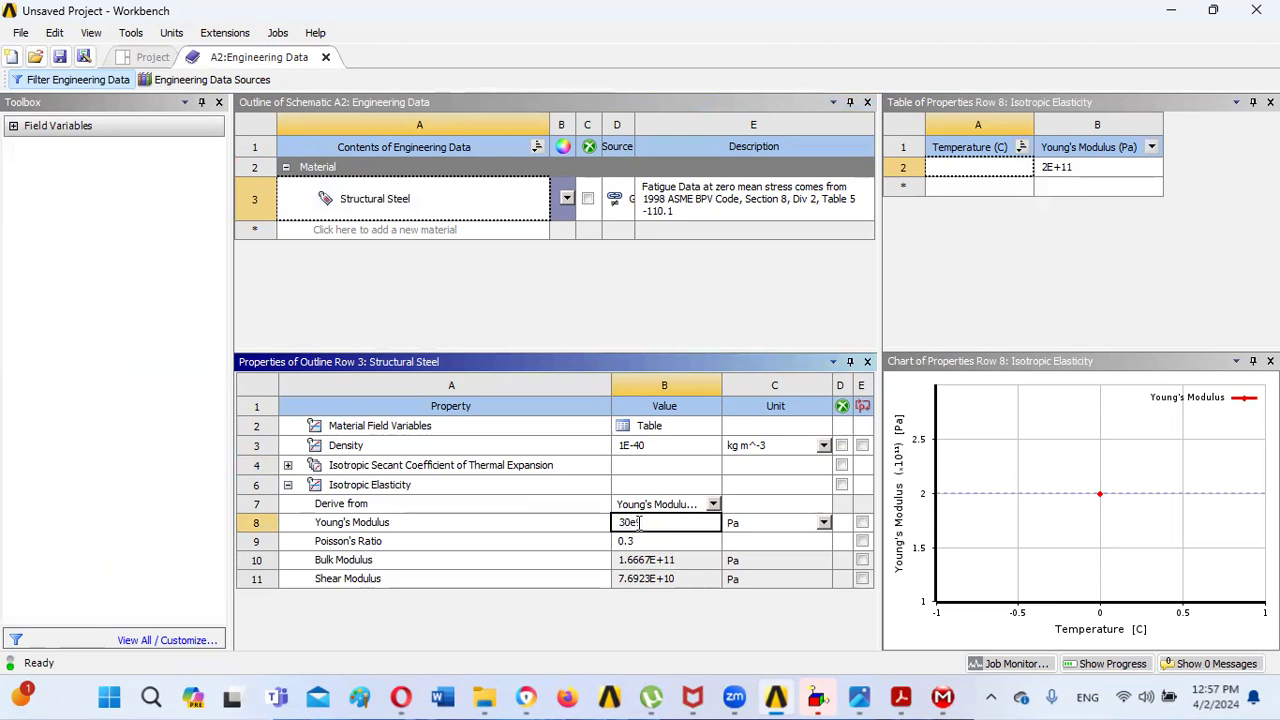
pyautogui.write('9')
pyautogui.press('Return')
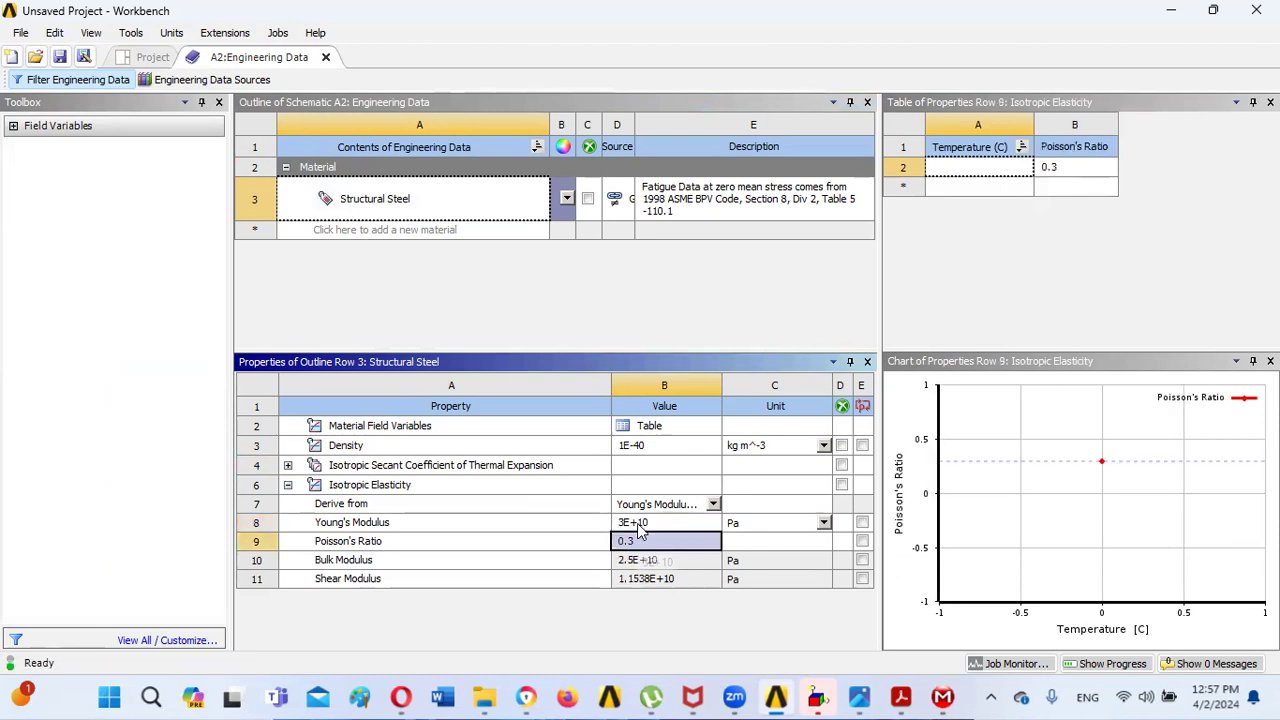
# - Switch to Mechanical and refresh the materials of the model so it uses the edited Engineering Data
pyautogui.click(948, 697)
pyautogui.moveTo(300, 334); pyautogui.dragTo(305, 260)
pyautogui.click(86, 245)
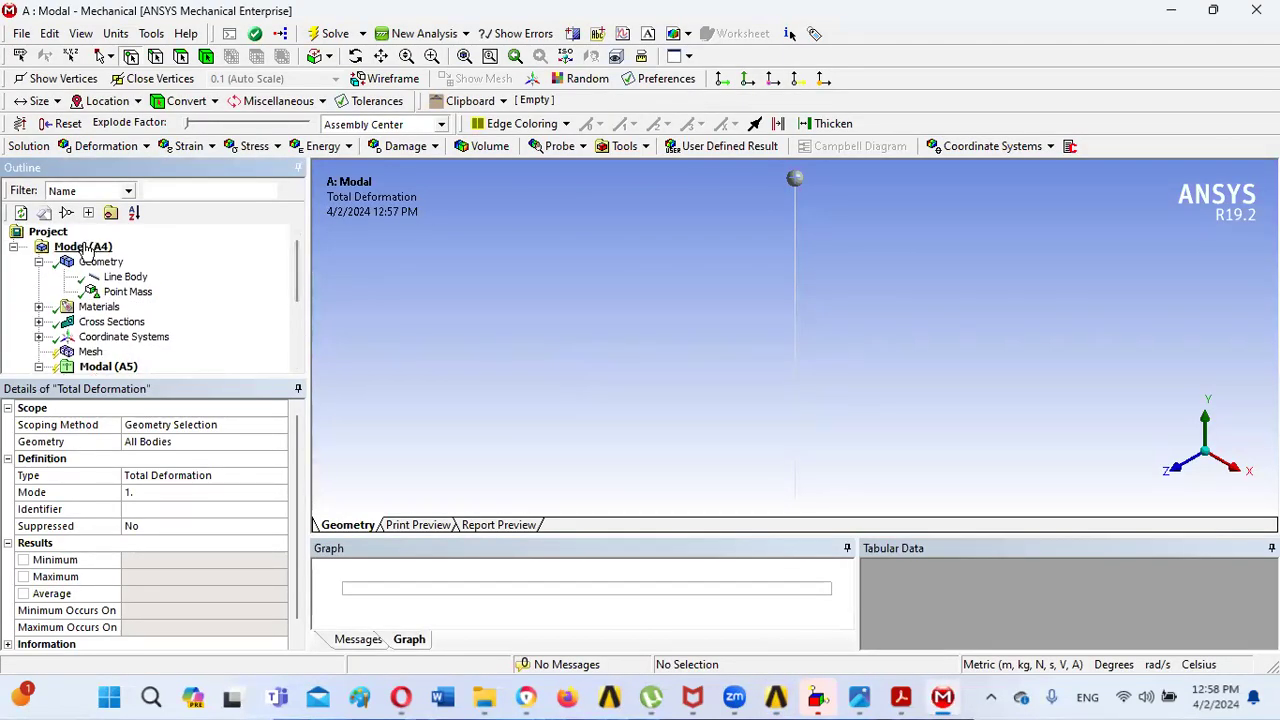
pyautogui.rightClick(89, 248)
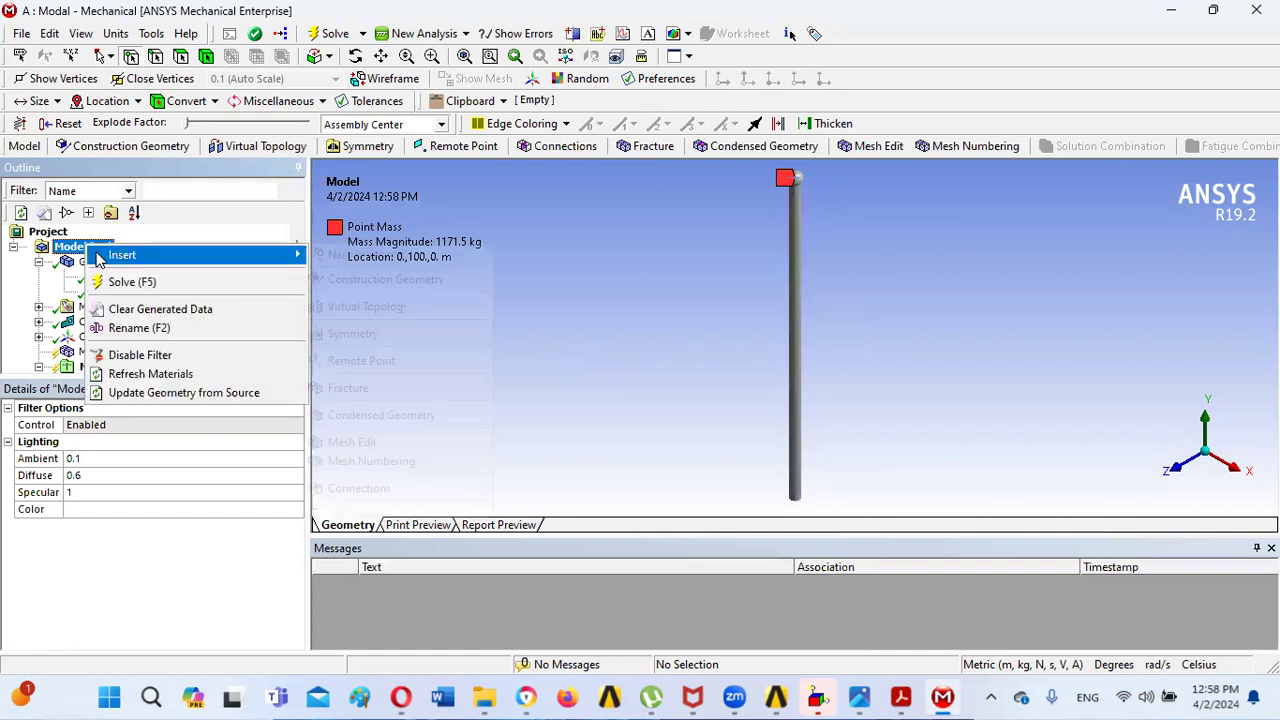
pyautogui.click(140, 373)
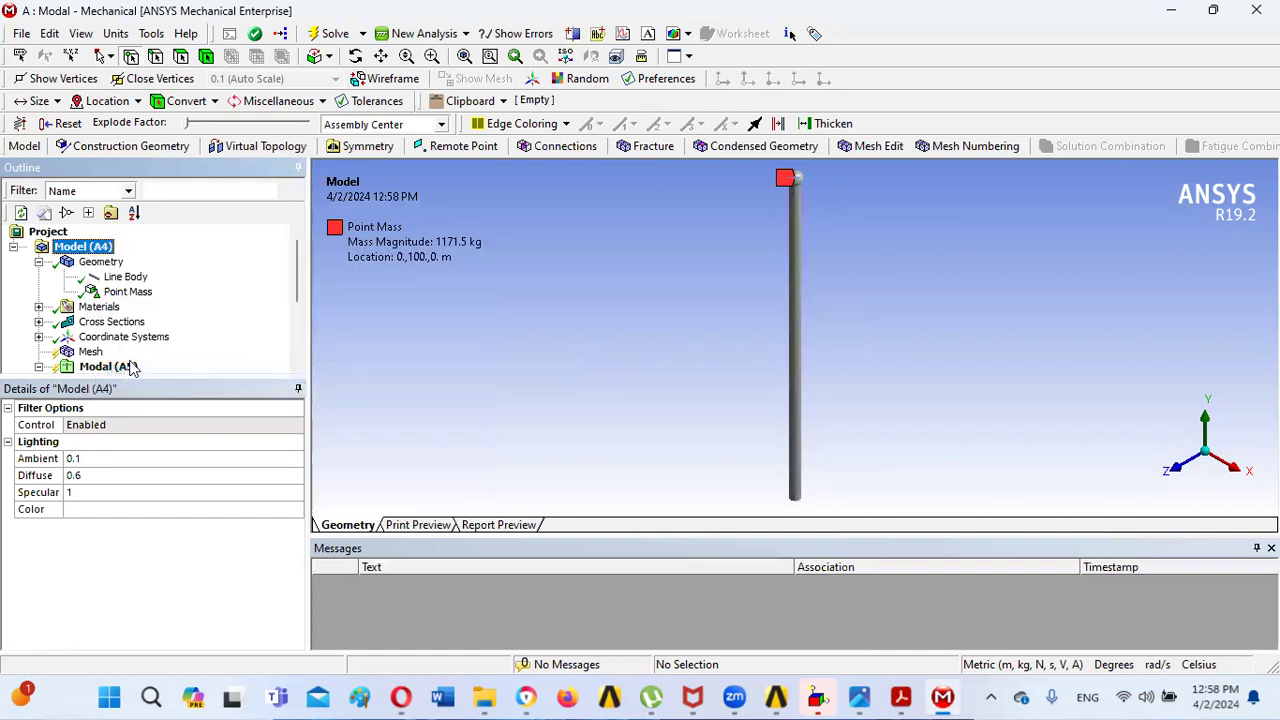
# - Solve the Modal analysis from its Solution branch
pyautogui.moveTo(297, 283); pyautogui.dragTo(299, 345)
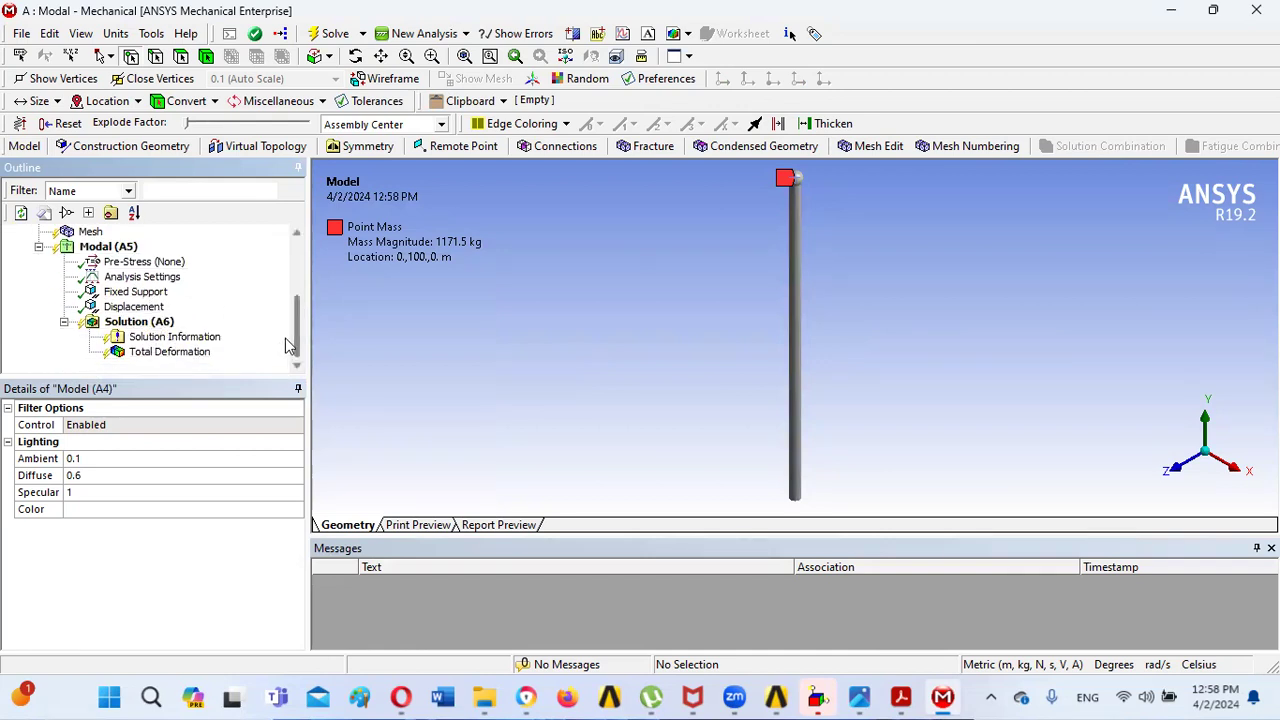
pyautogui.rightClick(165, 325)
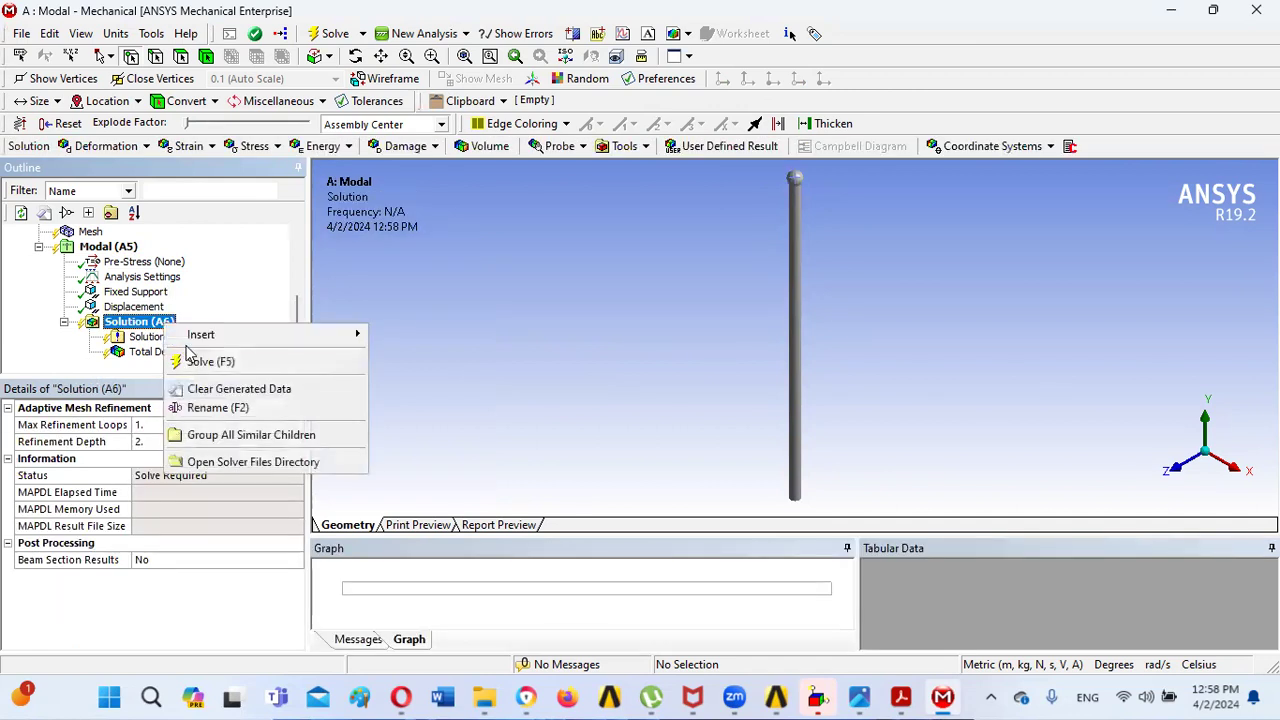
pyautogui.click(203, 364)
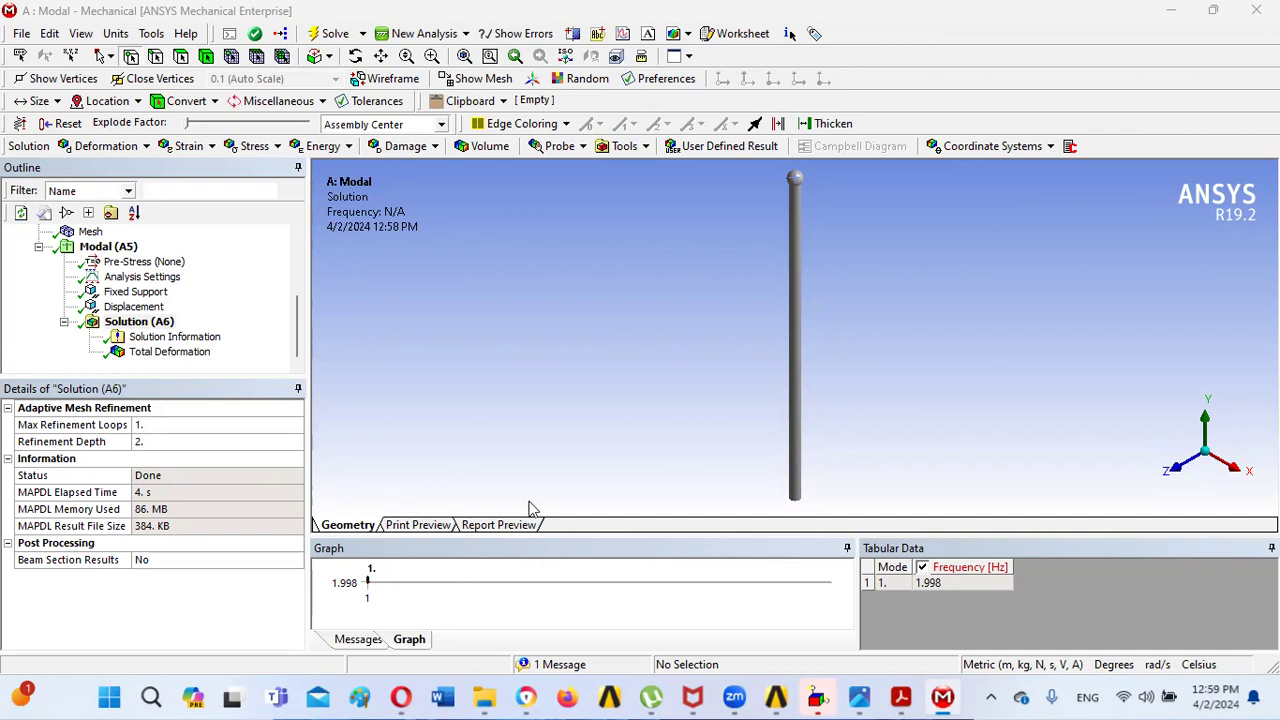
# - Return to Workbench, close the Engineering Data view and add a second Modal system beside the existing one
pyautogui.moveTo(903, 697)
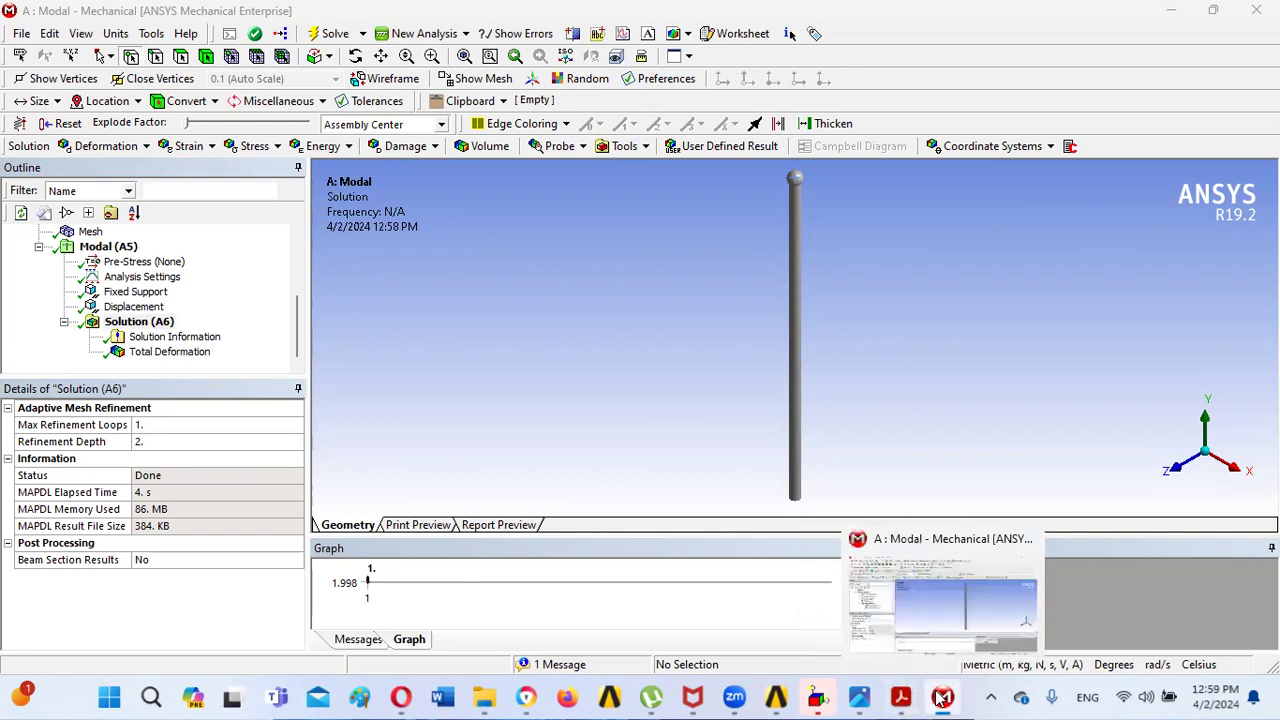
pyautogui.click(943, 697)
pyautogui.click(943, 697)
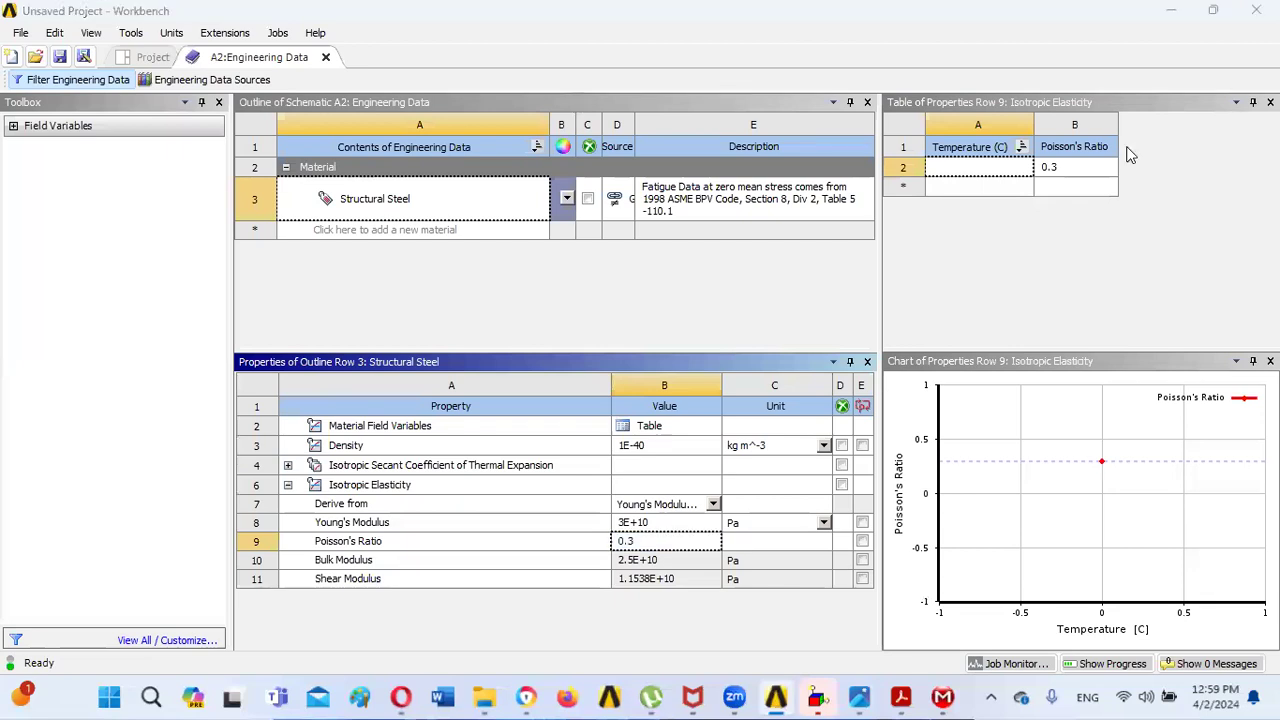
pyautogui.click(325, 57)
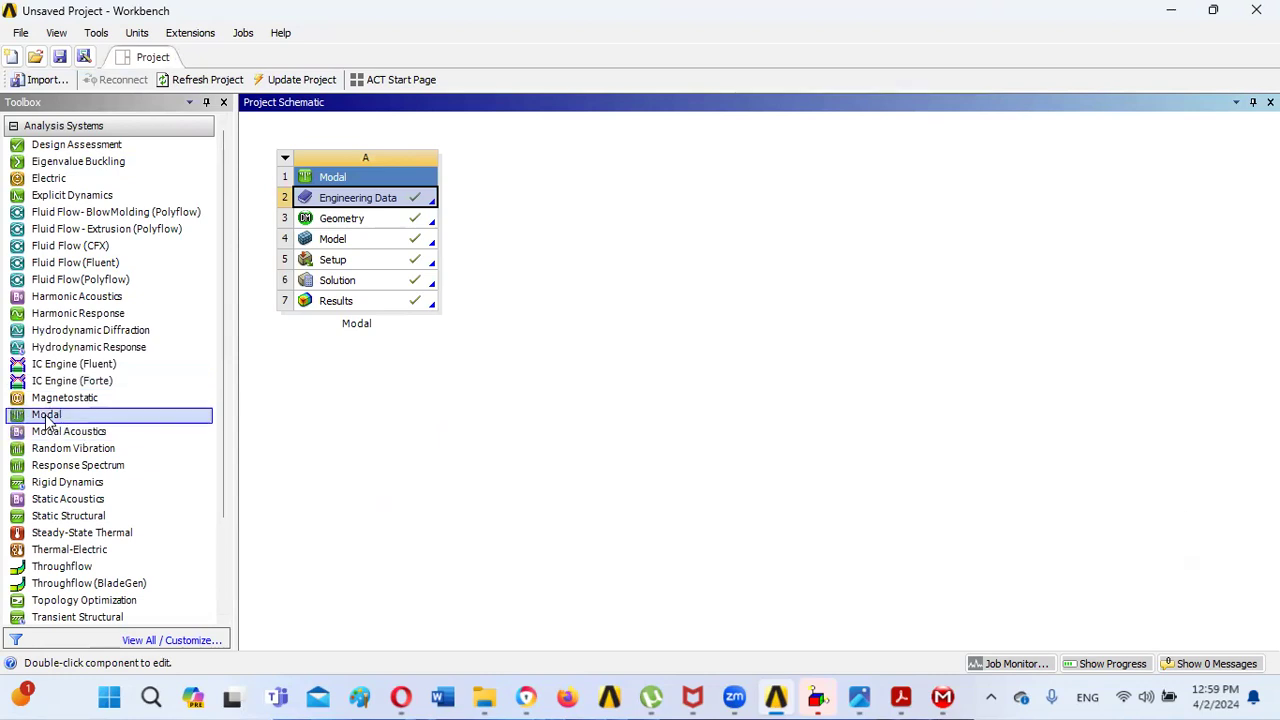
pyautogui.moveTo(47, 421); pyautogui.dragTo(531, 217)
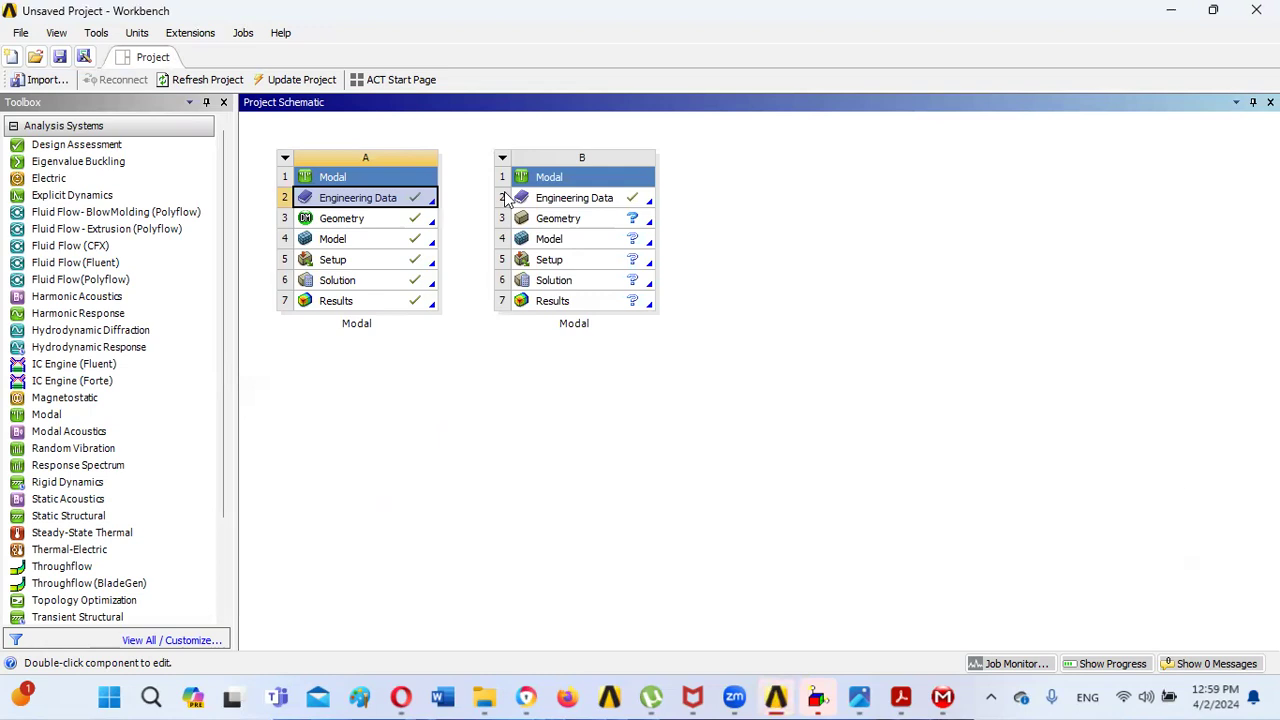
# - Share the Geometry and Engineering Data cells of Modal system A with the matching cells of system B
pyautogui.click(416, 229)
pyautogui.moveTo(416, 229); pyautogui.dragTo(528, 216)
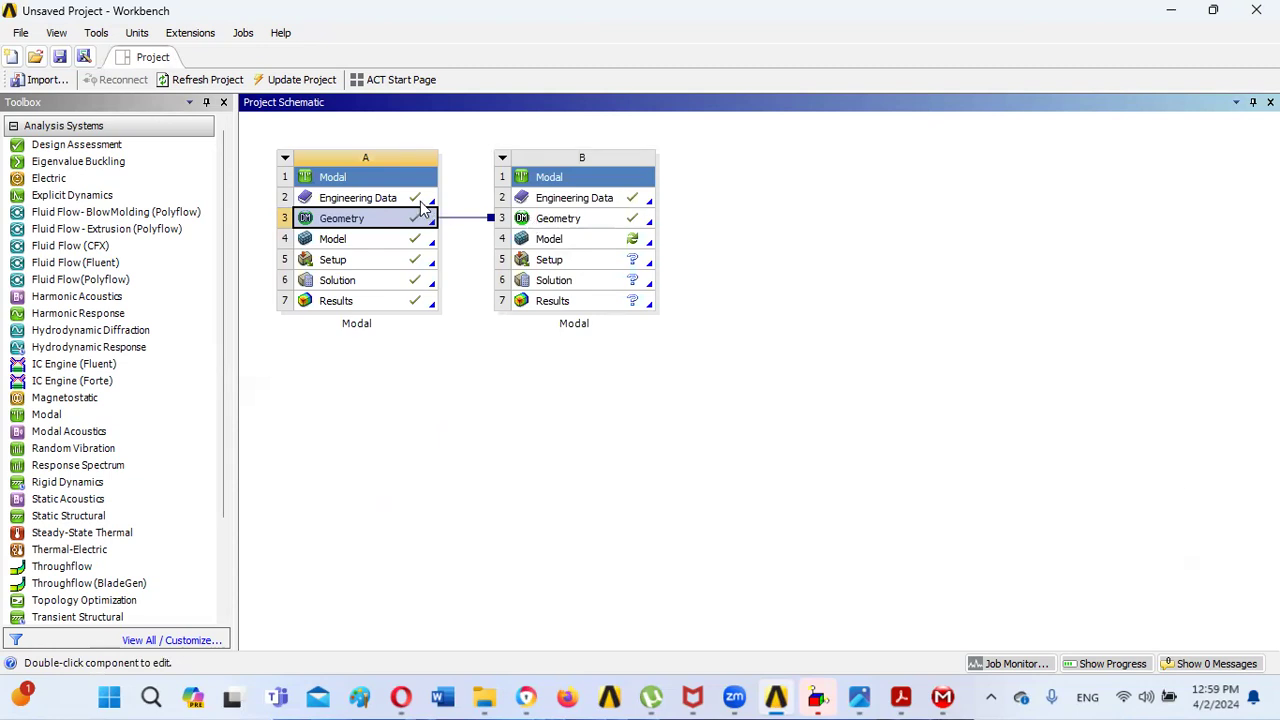
pyautogui.moveTo(420, 201); pyautogui.dragTo(529, 205)
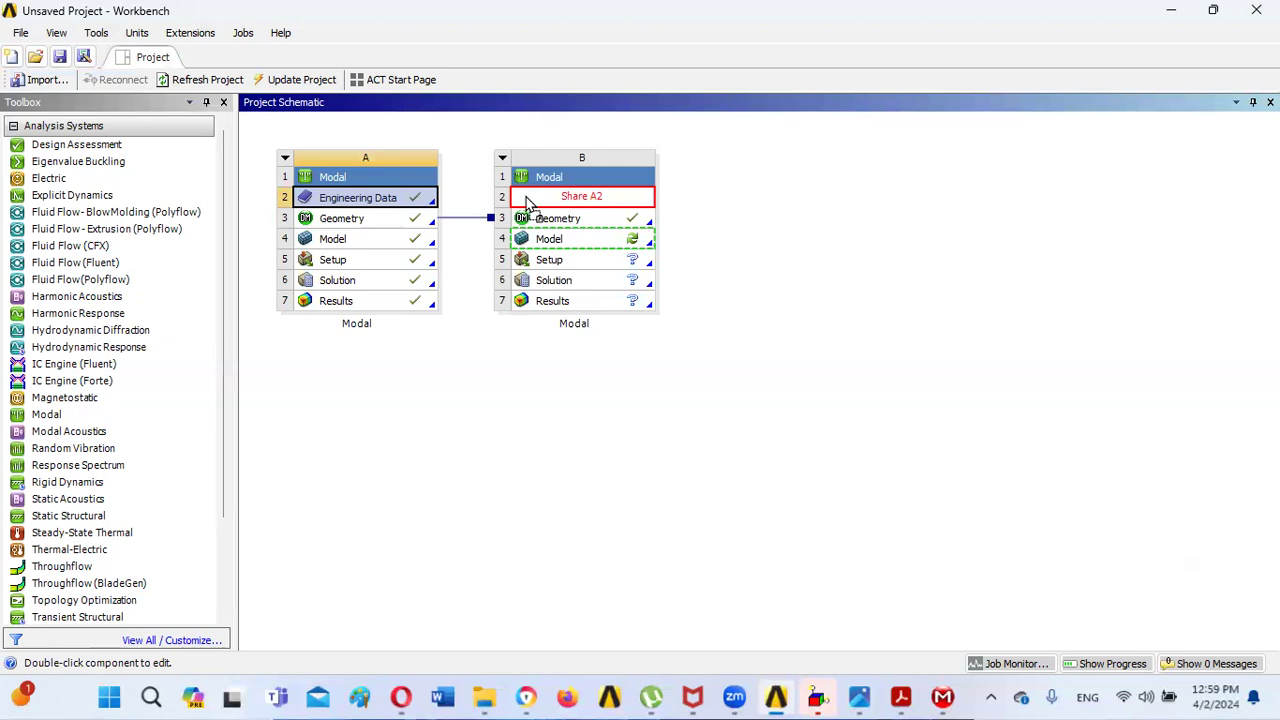
pyautogui.moveTo(529, 204); pyautogui.dragTo(524, 196)
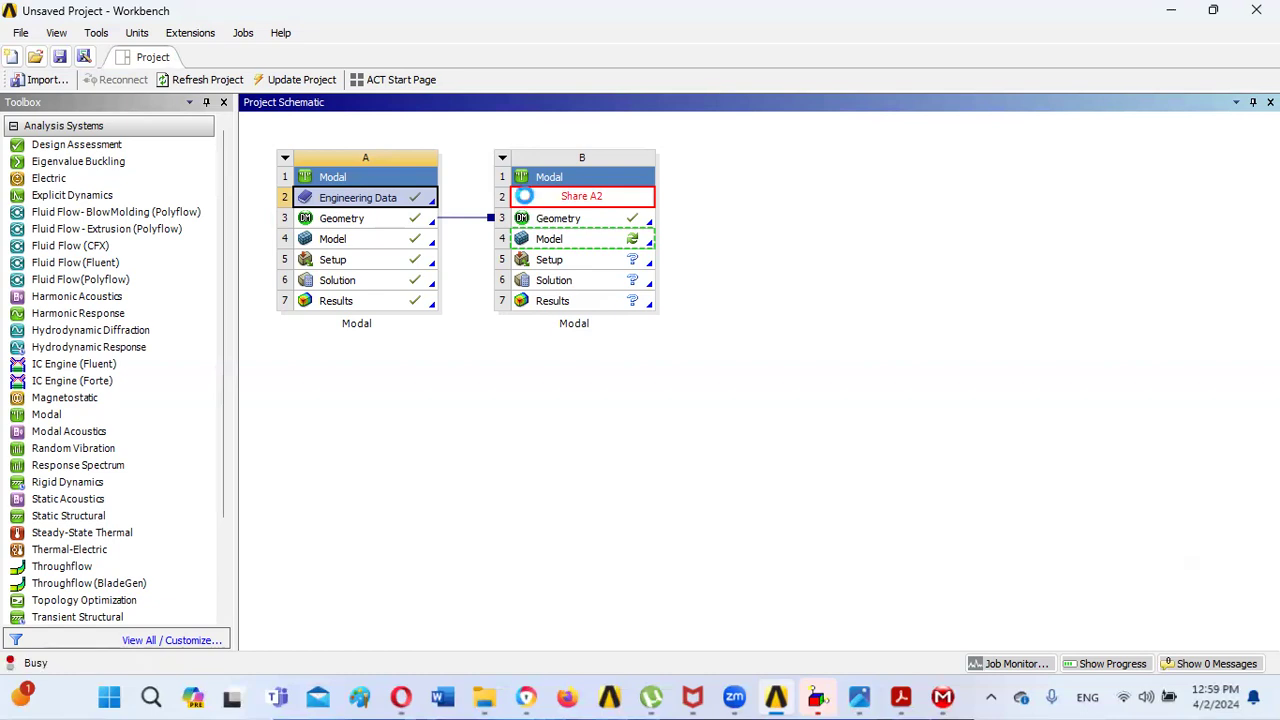
# - Open system B's Model in Mechanical and display the column with its cross section solids
pyautogui.doubleClick(628, 241)
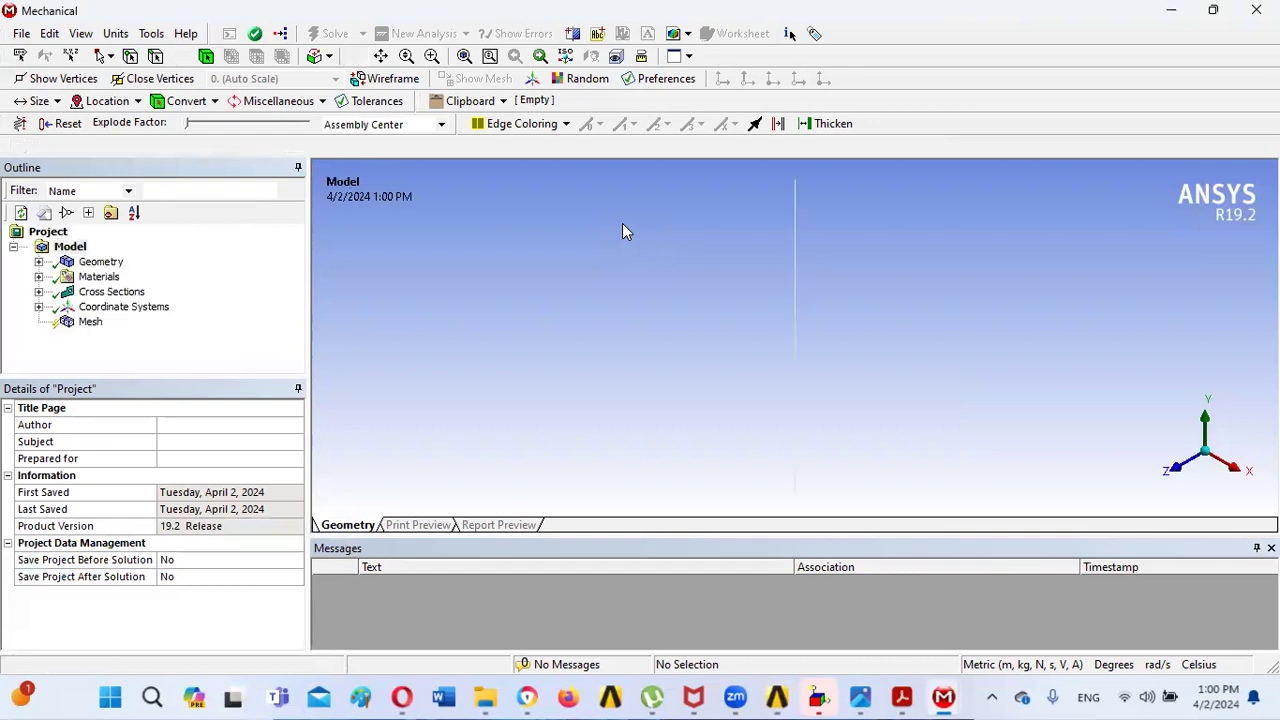
pyautogui.click(81, 33)
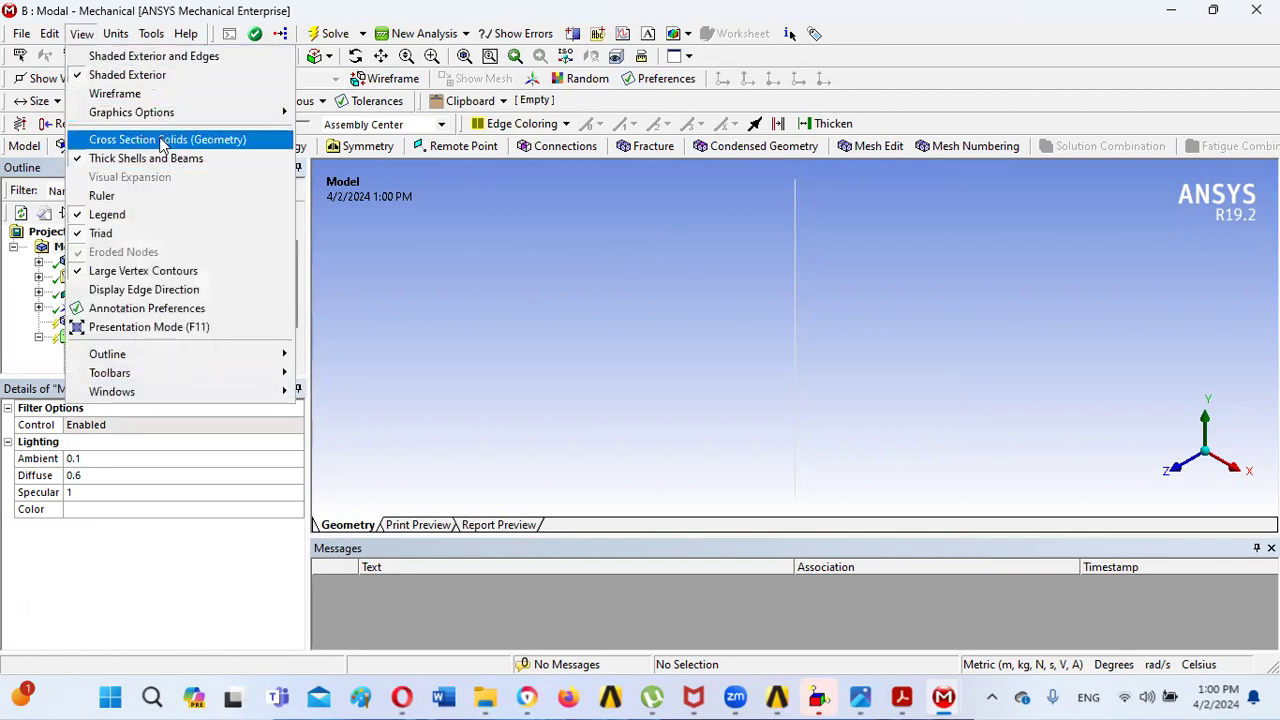
pyautogui.click(165, 143)
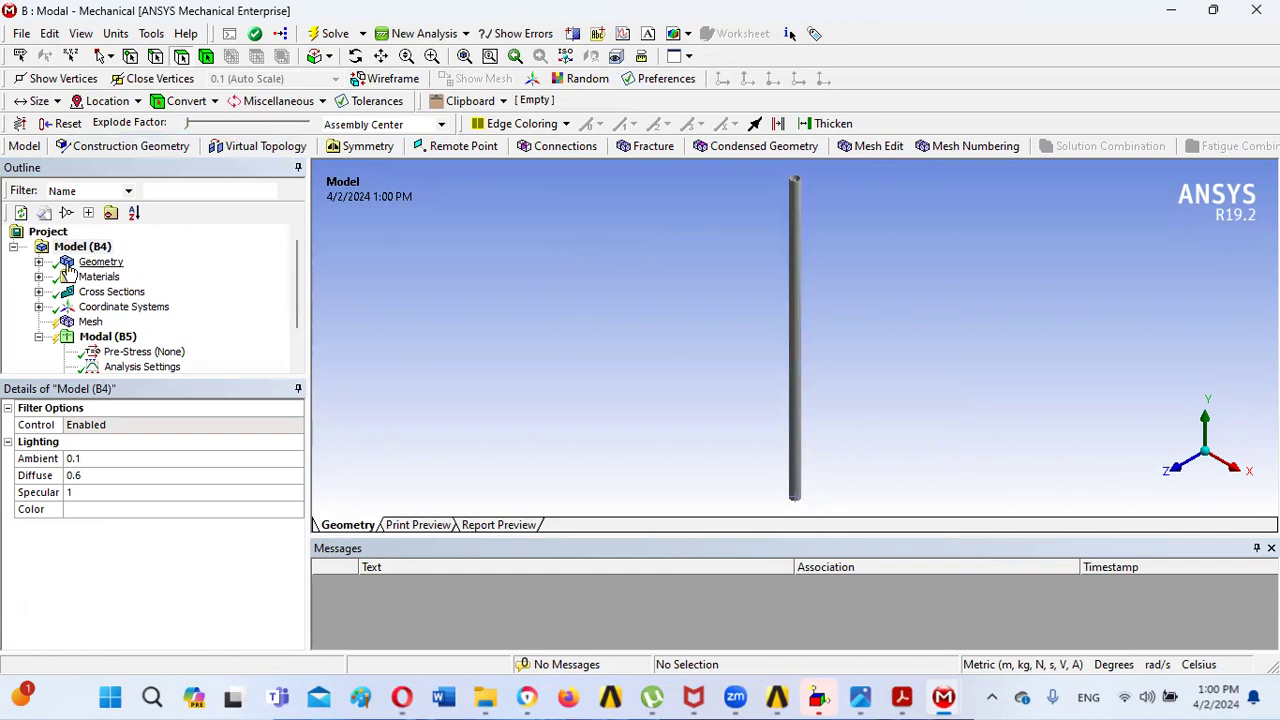
# - Examine the Line Body's properties in system B, including its mass, length and cross-section values
pyautogui.click(39, 276)
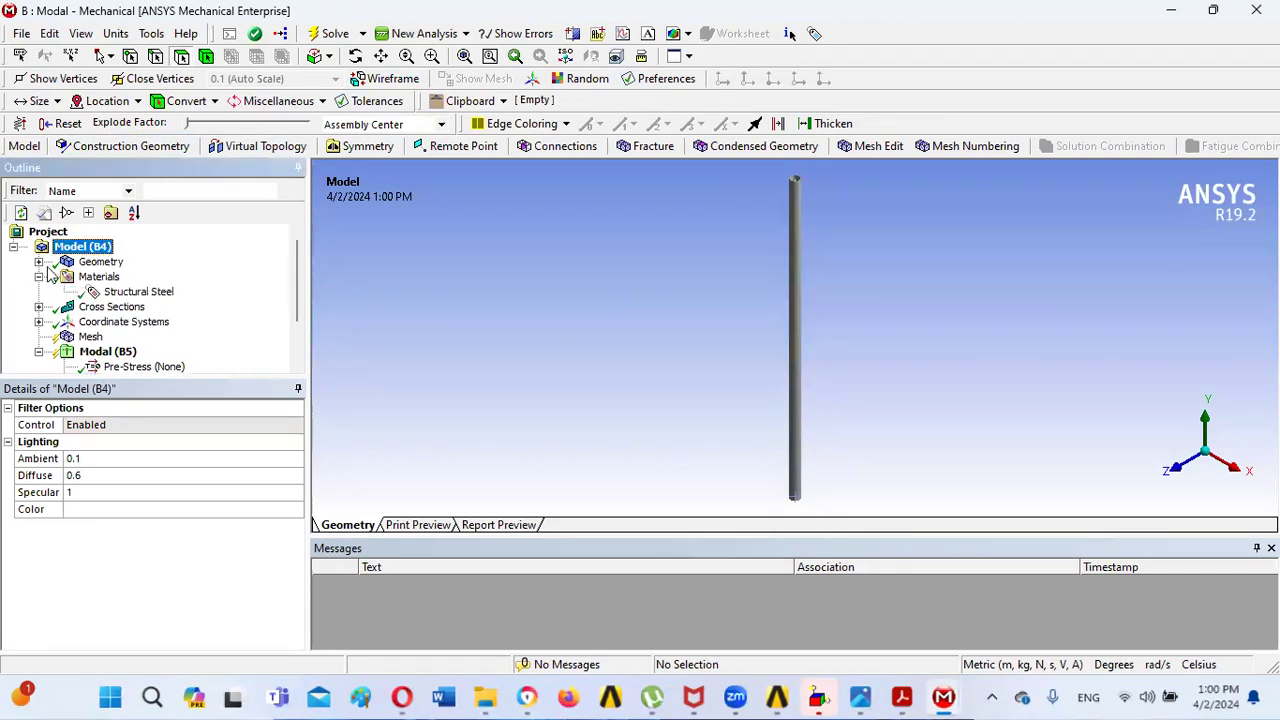
pyautogui.click(39, 261)
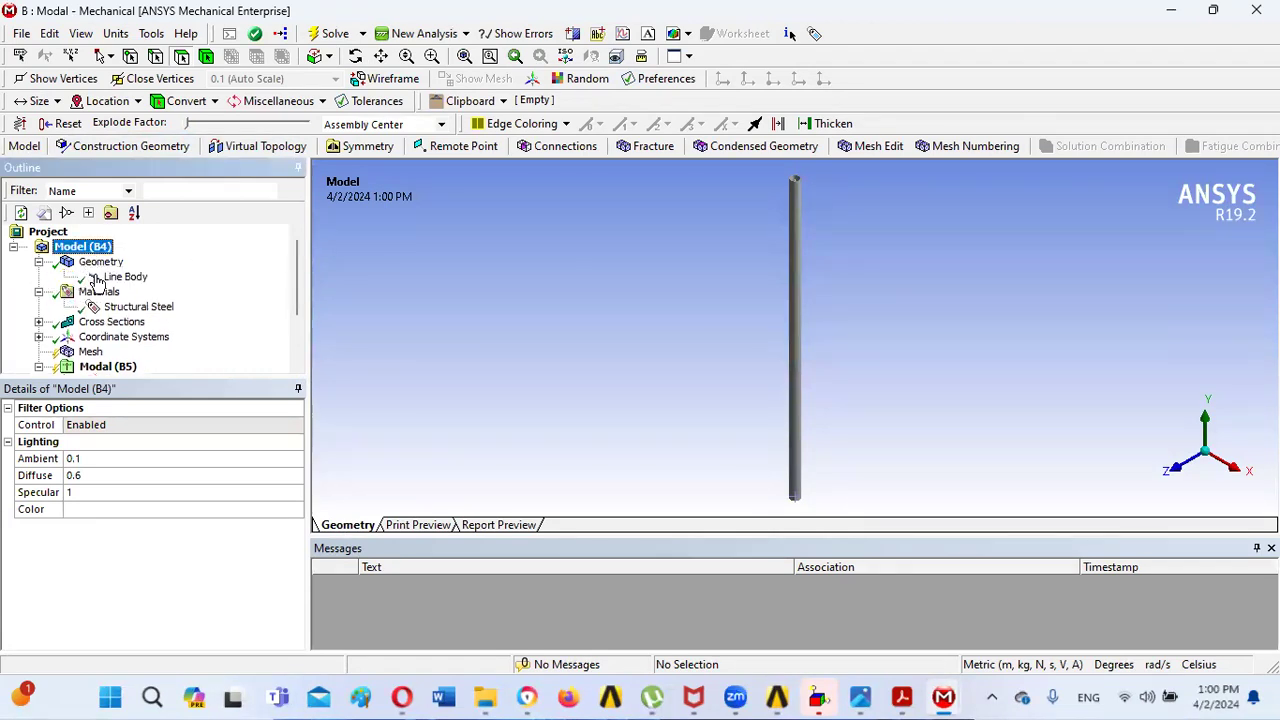
pyautogui.click(120, 277)
pyautogui.moveTo(297, 500); pyautogui.dragTo(305, 553)
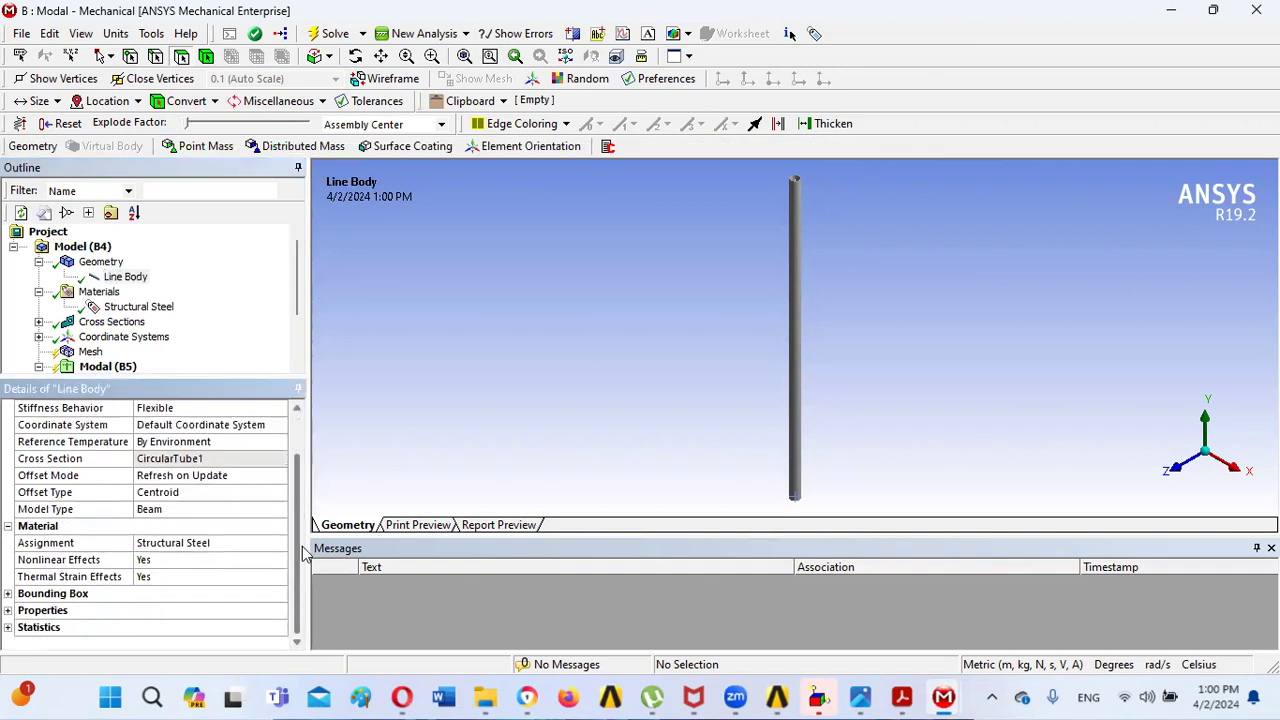
pyautogui.click(8, 611)
pyautogui.moveTo(297, 515); pyautogui.dragTo(299, 571)
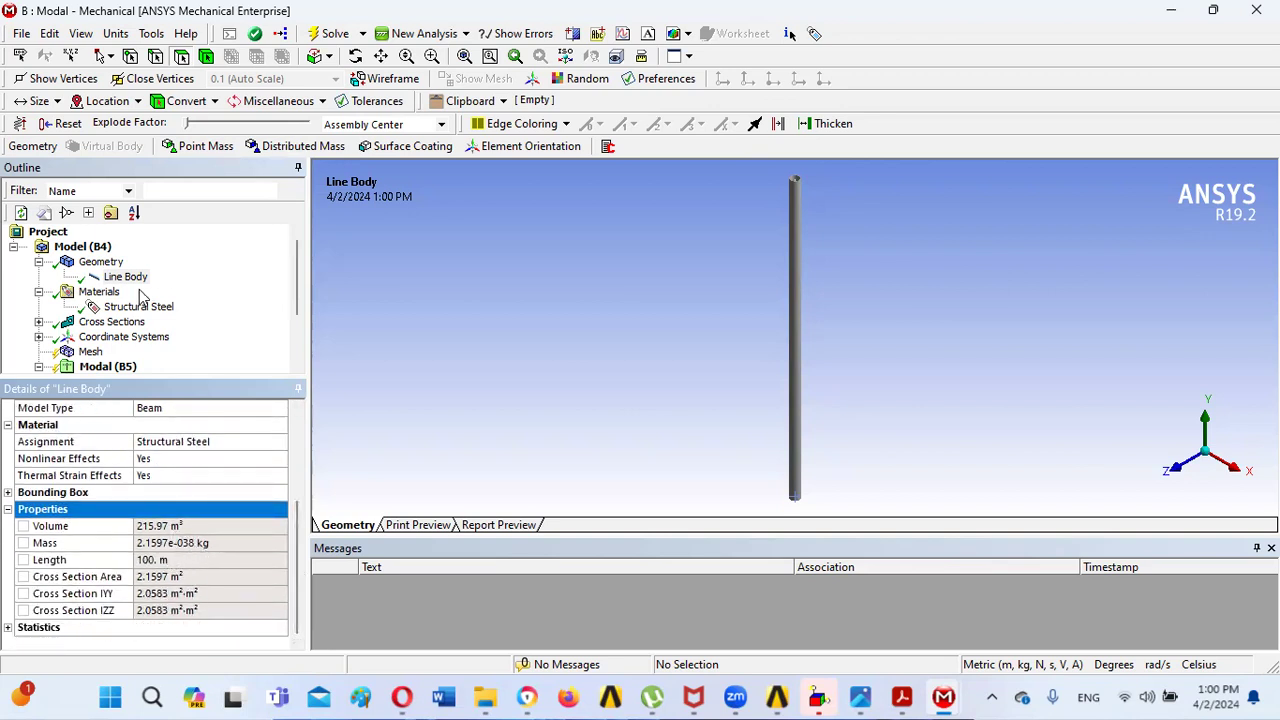
pyautogui.rightClick(101, 250)
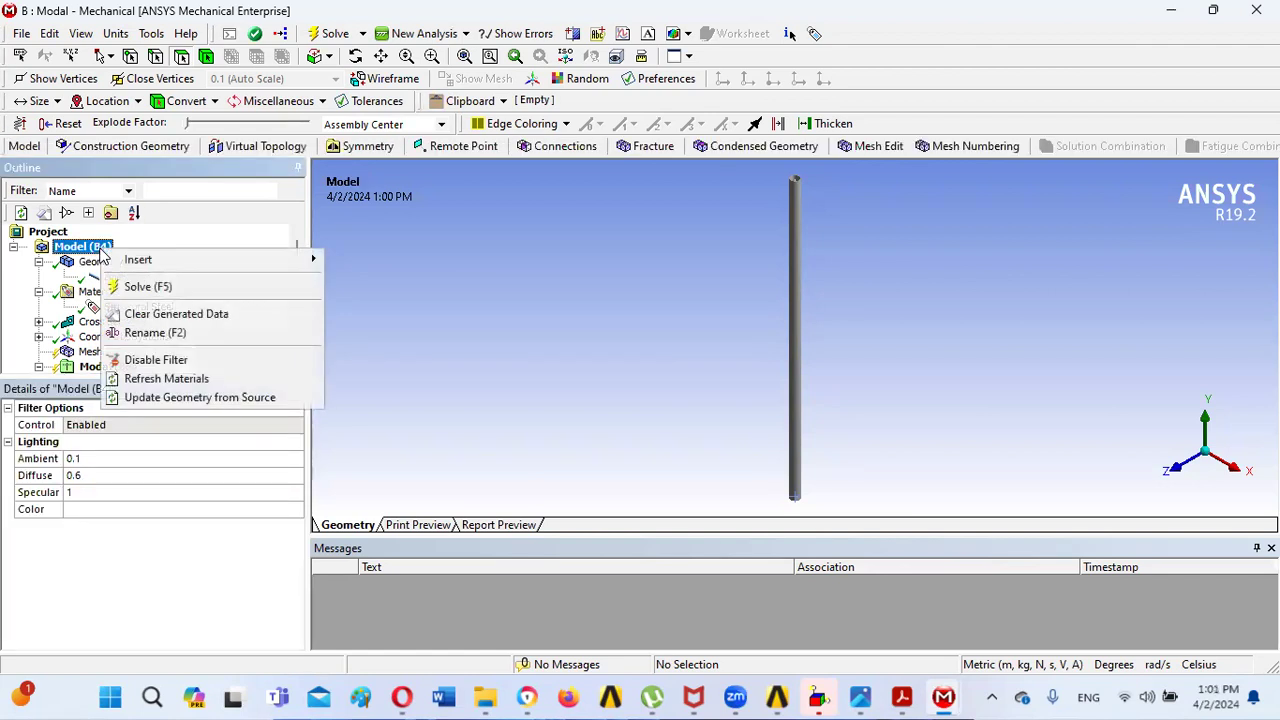
pyautogui.moveTo(174, 260)
pyautogui.click(183, 244)
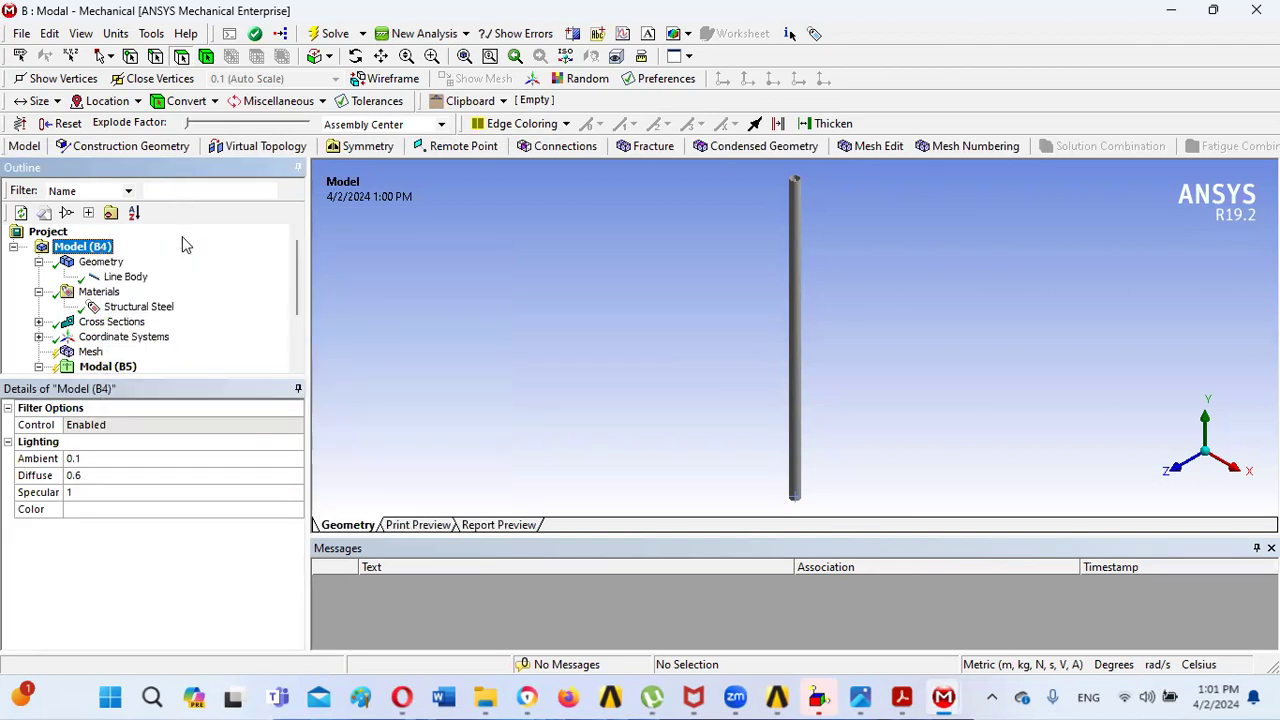
# - Insert a Point Mass under Geometry in system B's model
pyautogui.click(100, 263)
pyautogui.rightClick(99, 265)
pyautogui.moveTo(277, 277)
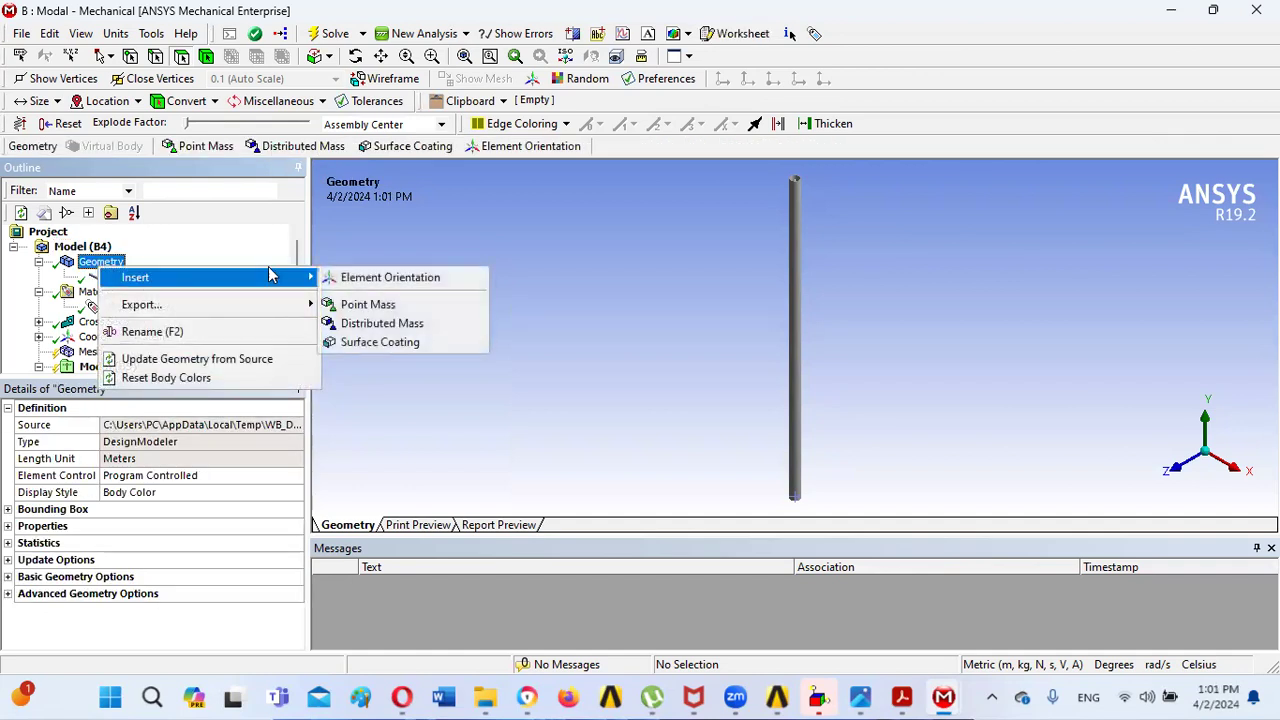
pyautogui.click(367, 305)
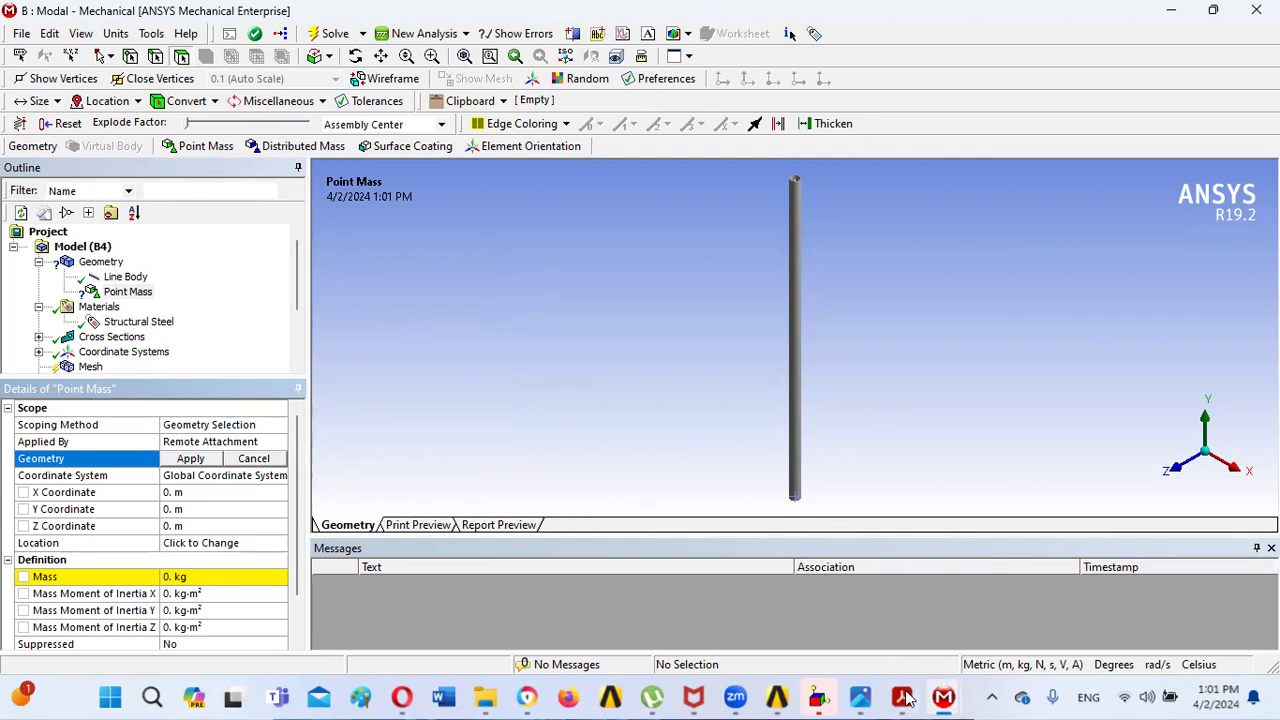
# - Consult the problem statement in Photos and the tank figure in Acrobat, and set the Point Mass in system B to 1171.5 kg
pyautogui.click(866, 697)
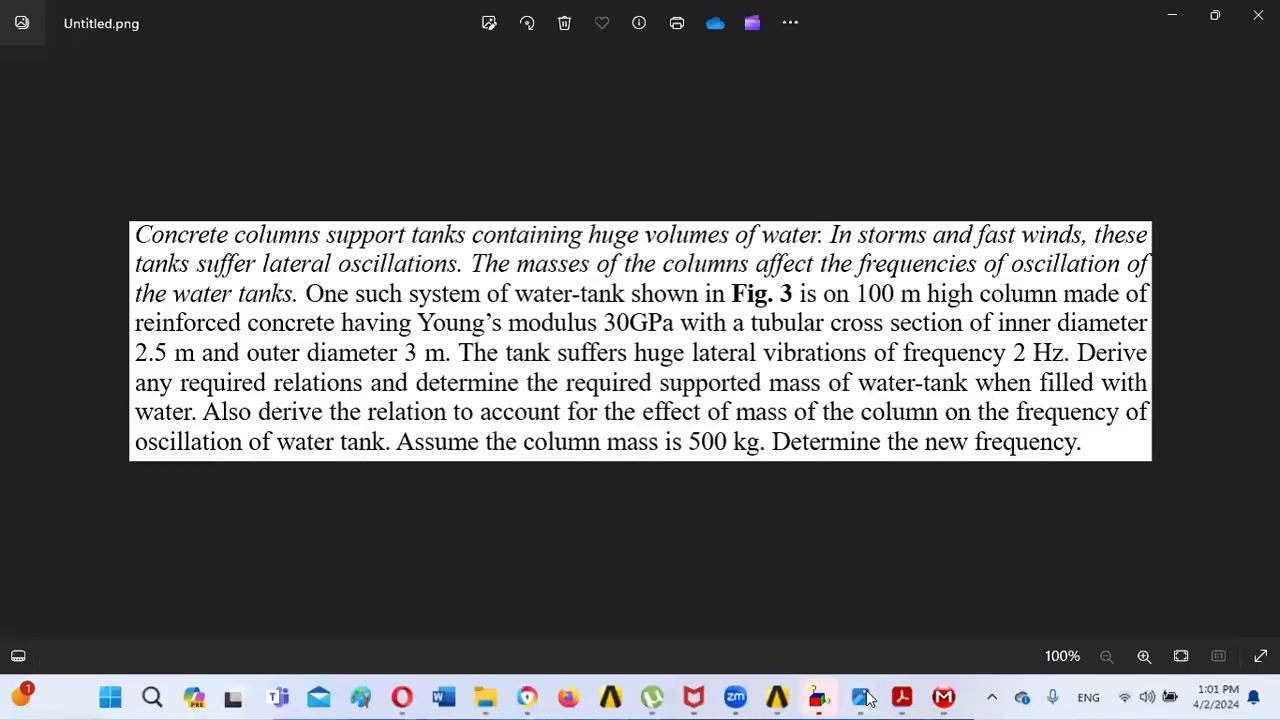
pyautogui.click(902, 697)
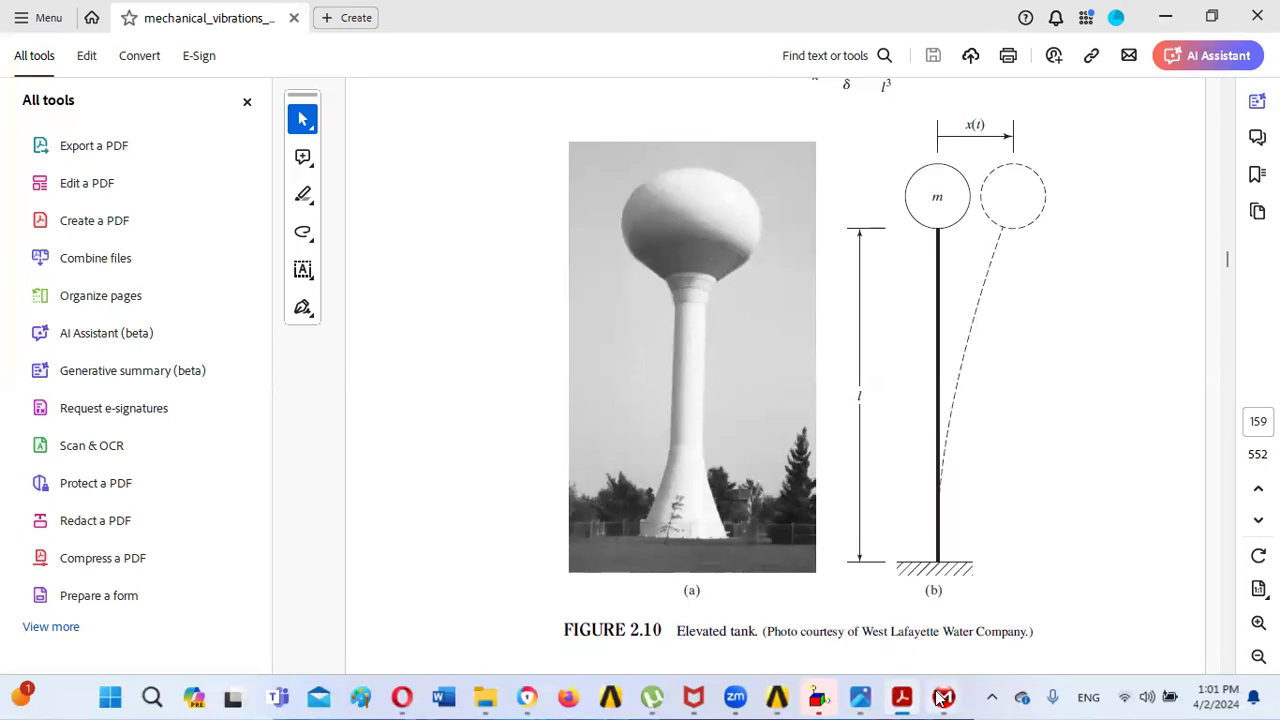
pyautogui.moveTo(944, 697)
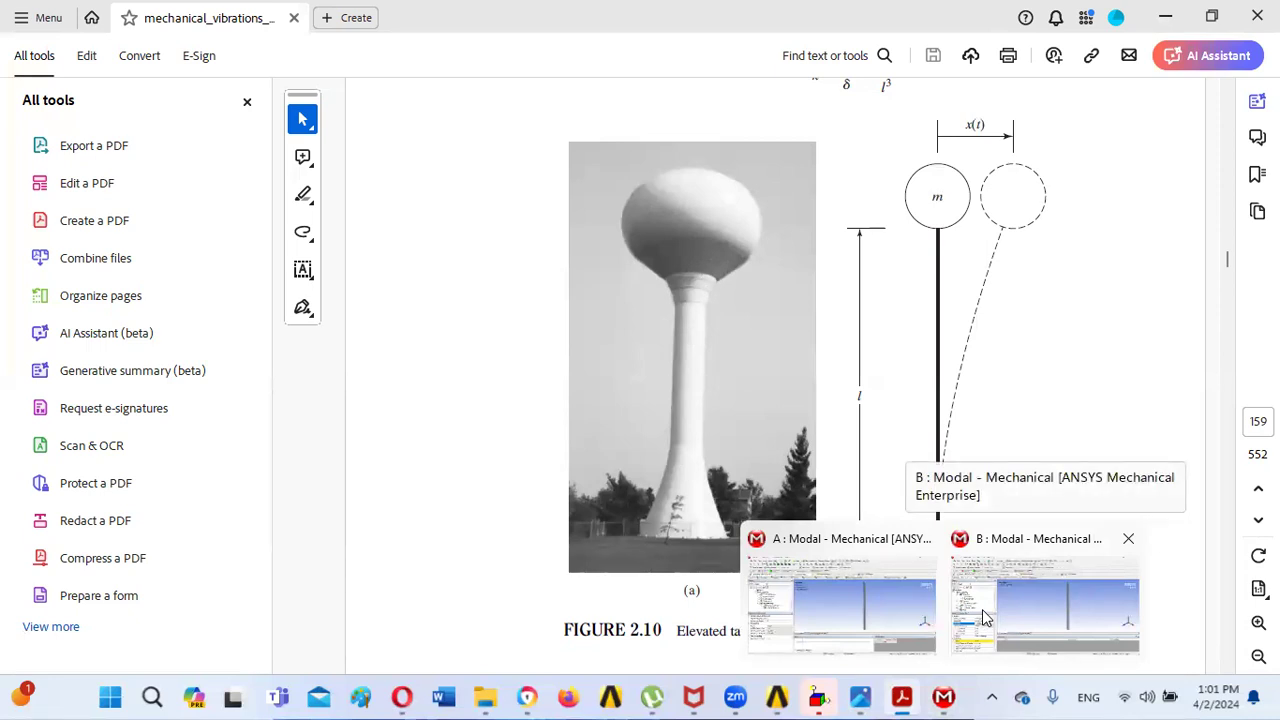
pyautogui.click(1018, 608)
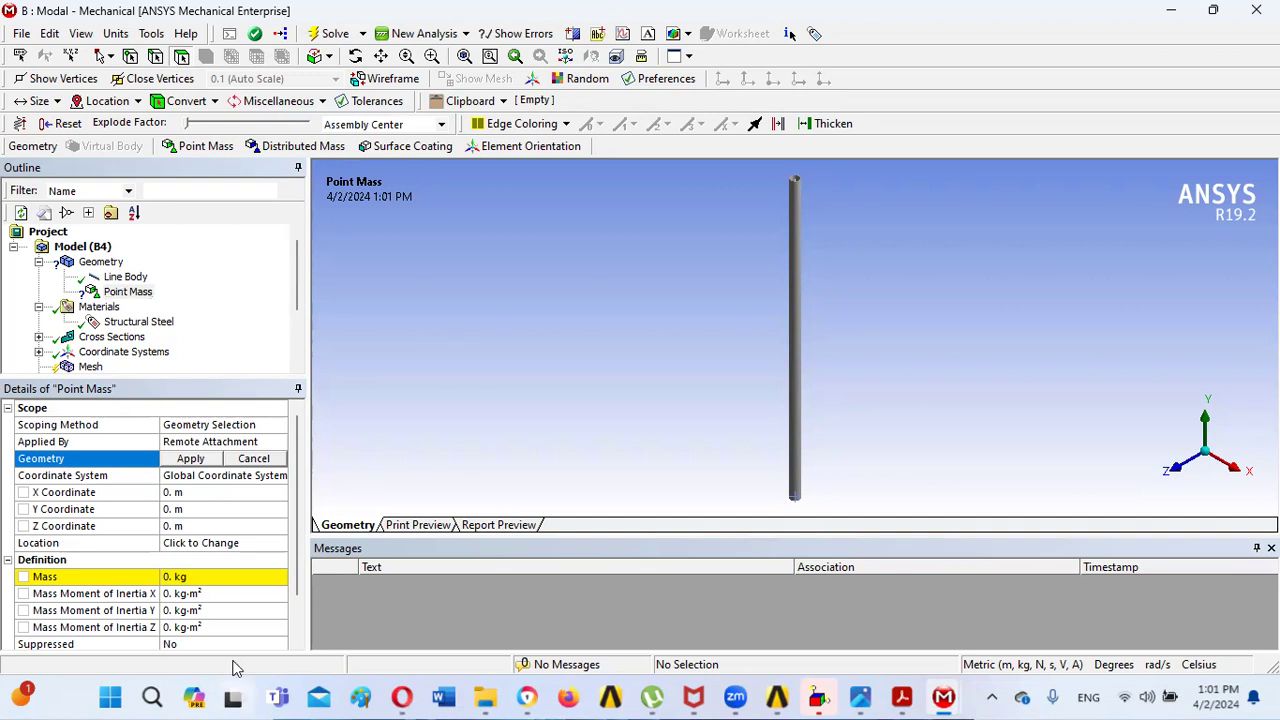
pyautogui.click(181, 574)
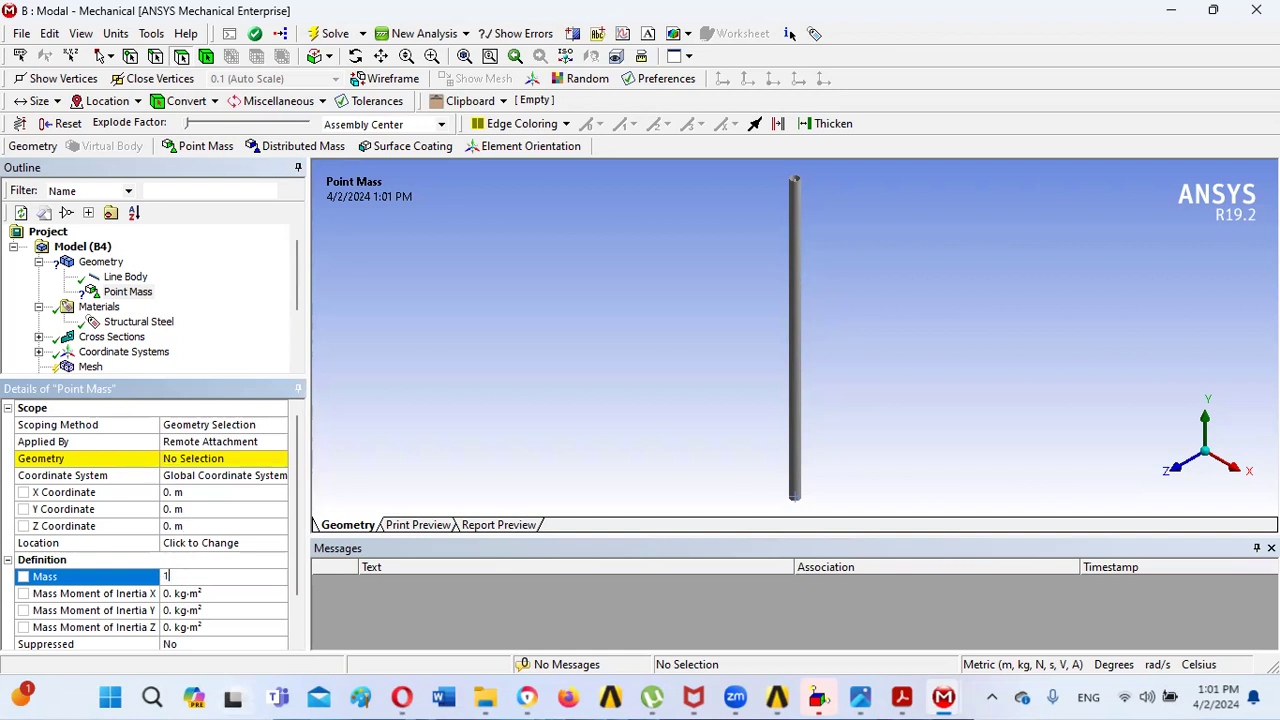
pyautogui.write('1171.5')
pyautogui.press('Return')
# - Scope the 1171.5 kg Point Mass to the vertex at the column's upper end
pyautogui.click(170, 458)
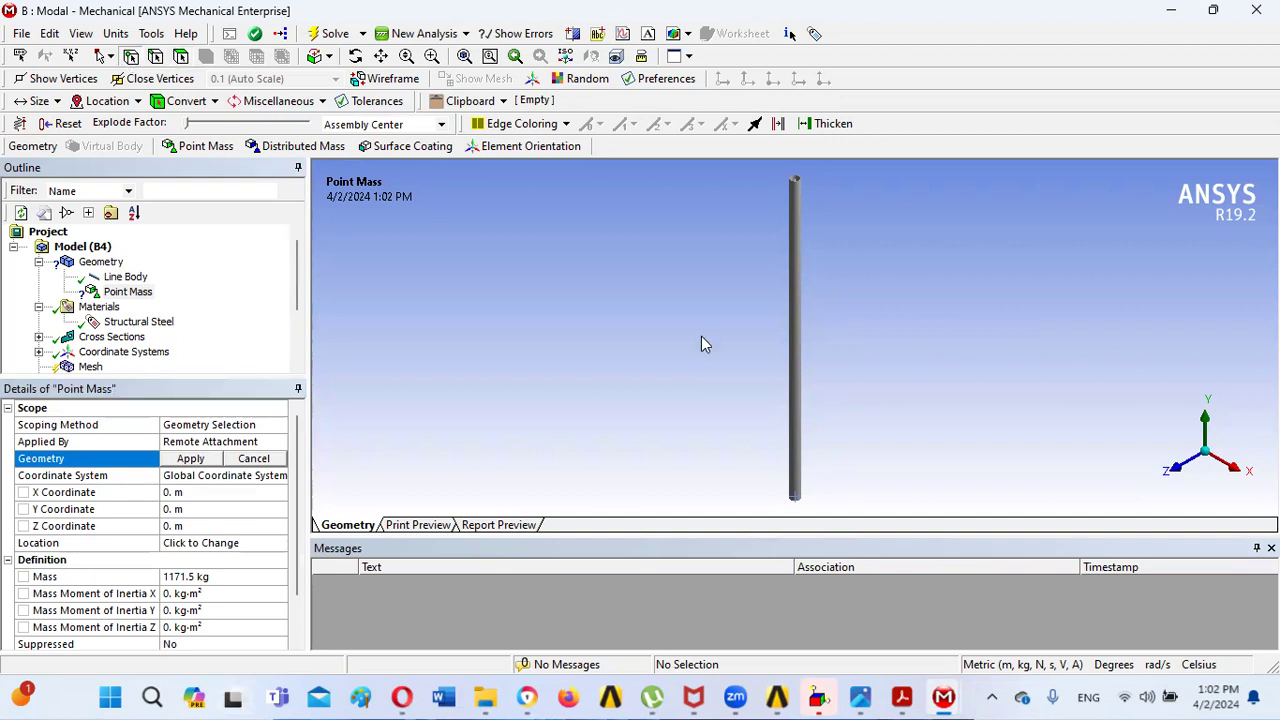
pyautogui.click(796, 182)
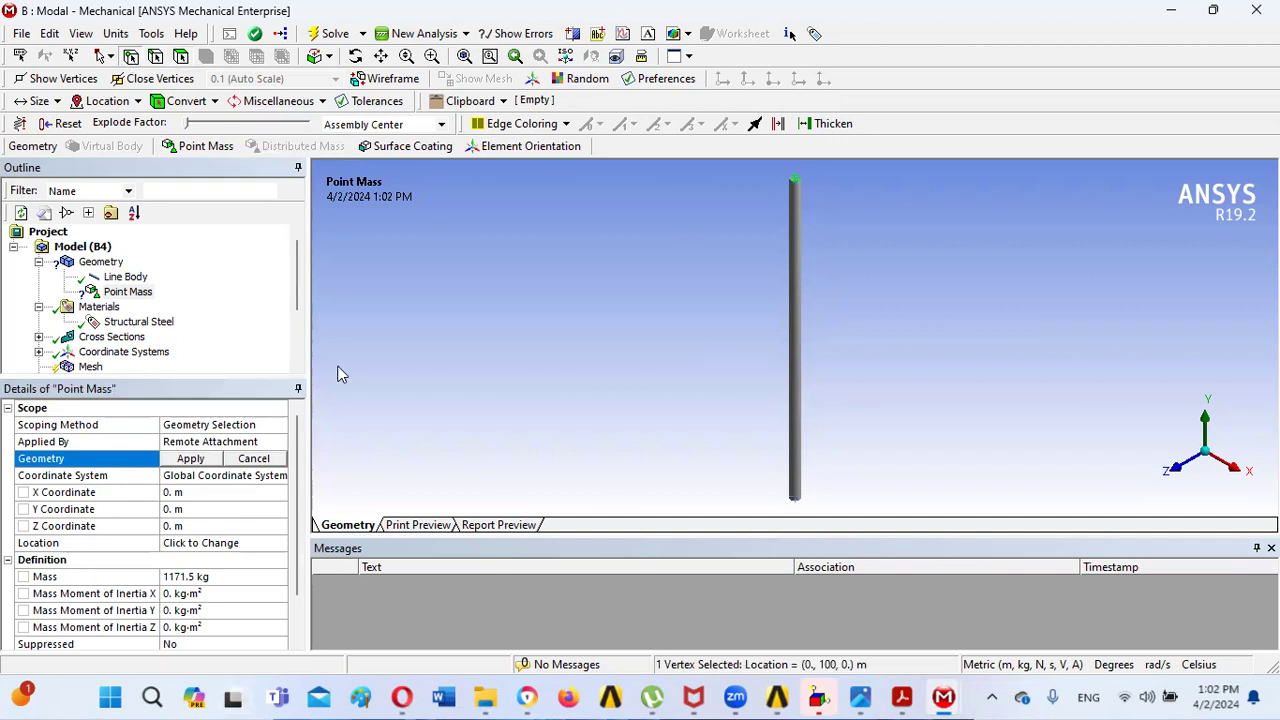
pyautogui.click(191, 459)
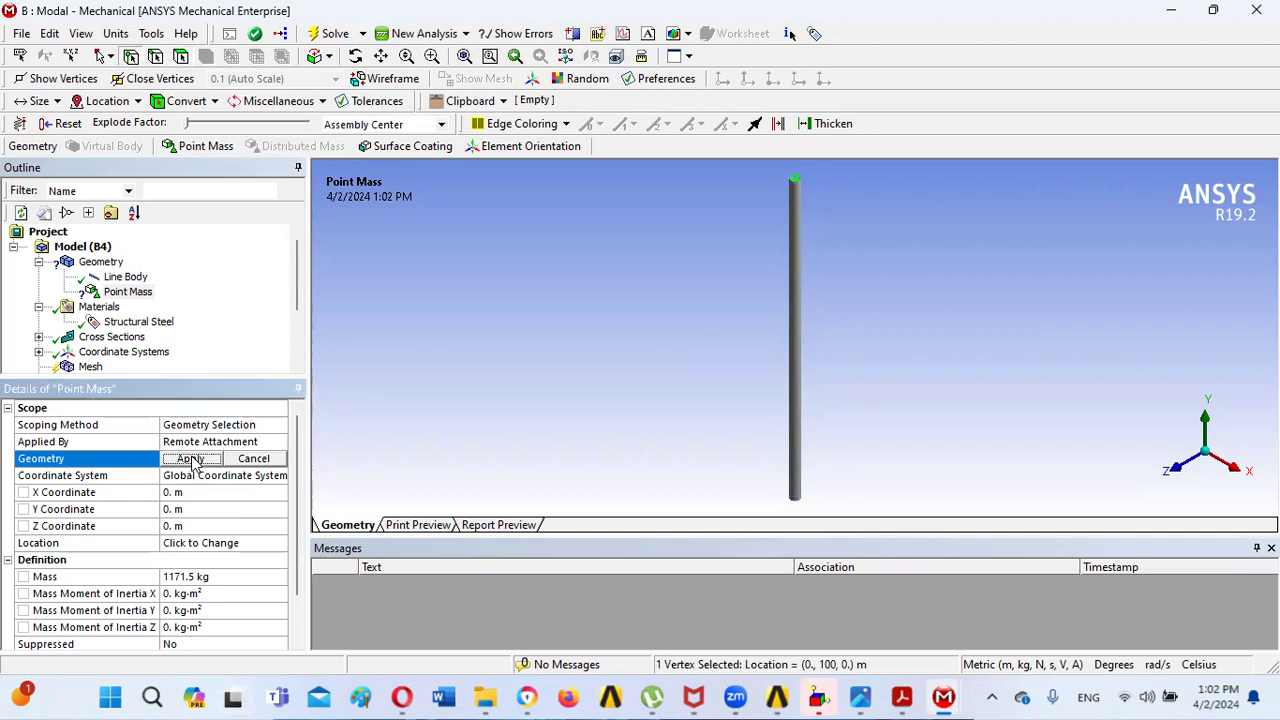
# - Rename the Point Mass at the column tip as watetankpluswatermass
pyautogui.click(145, 296)
pyautogui.rightClick(145, 296)
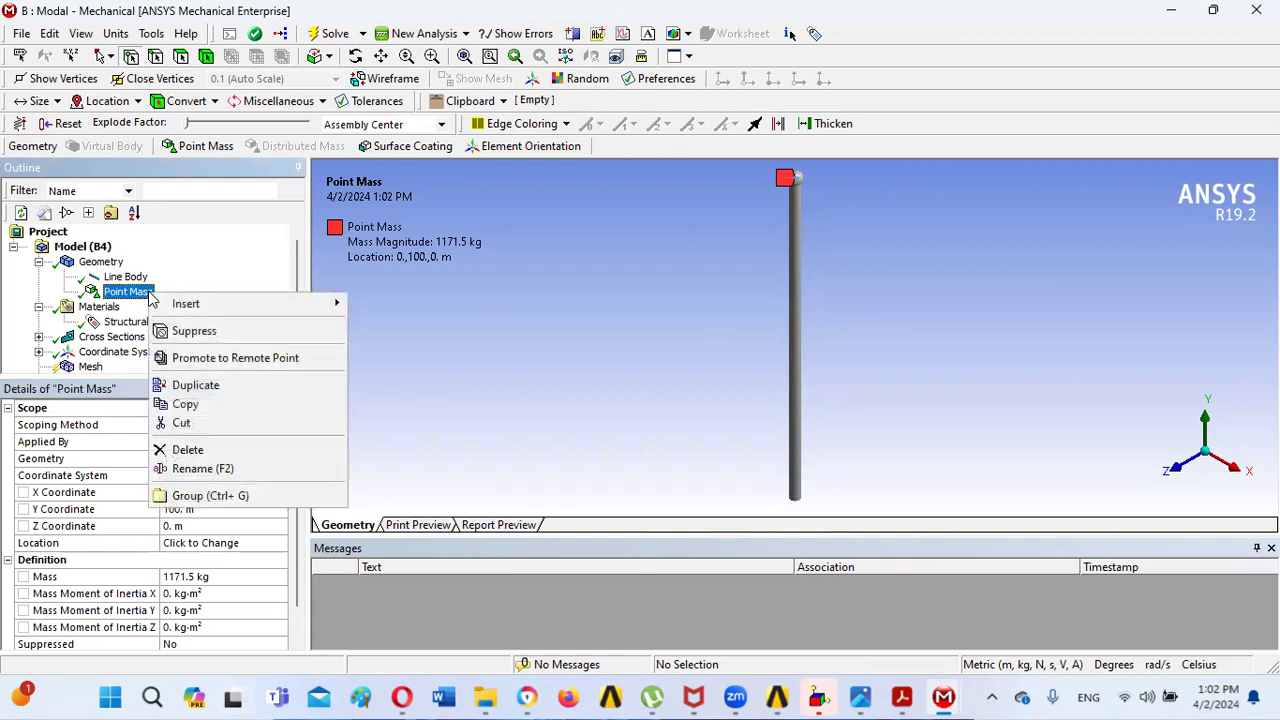
pyautogui.click(203, 469)
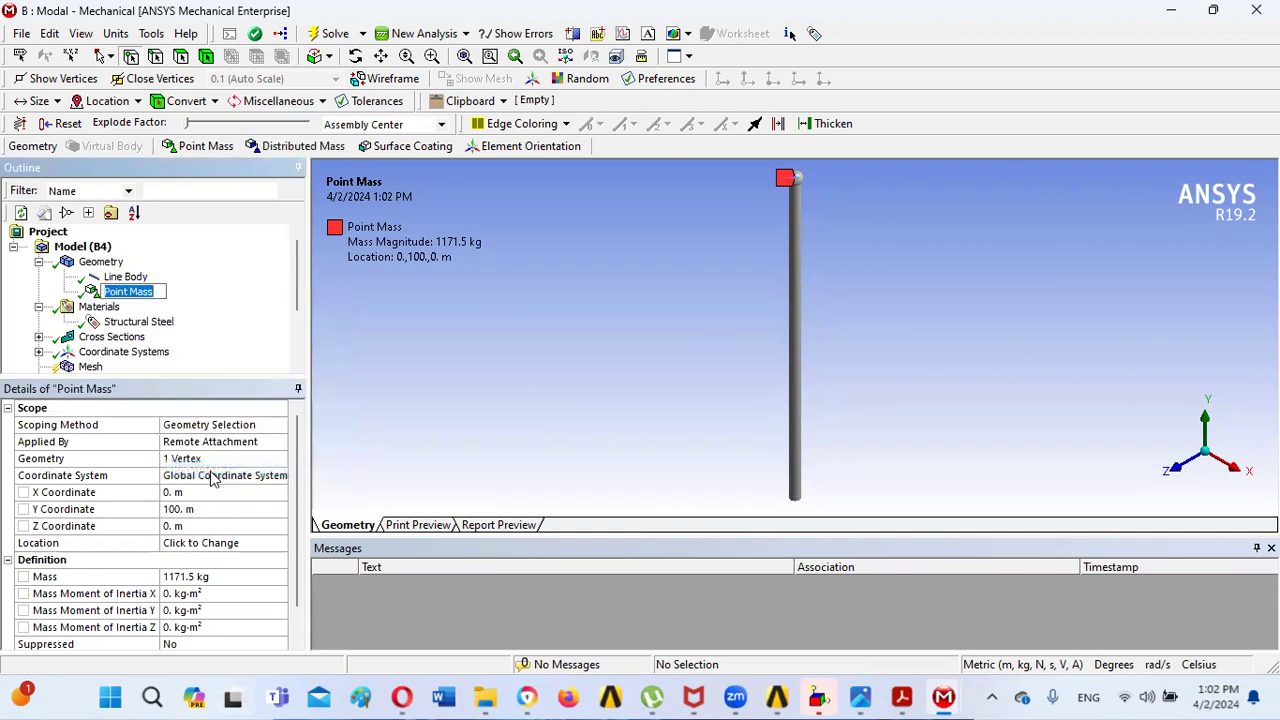
pyautogui.write('wa')
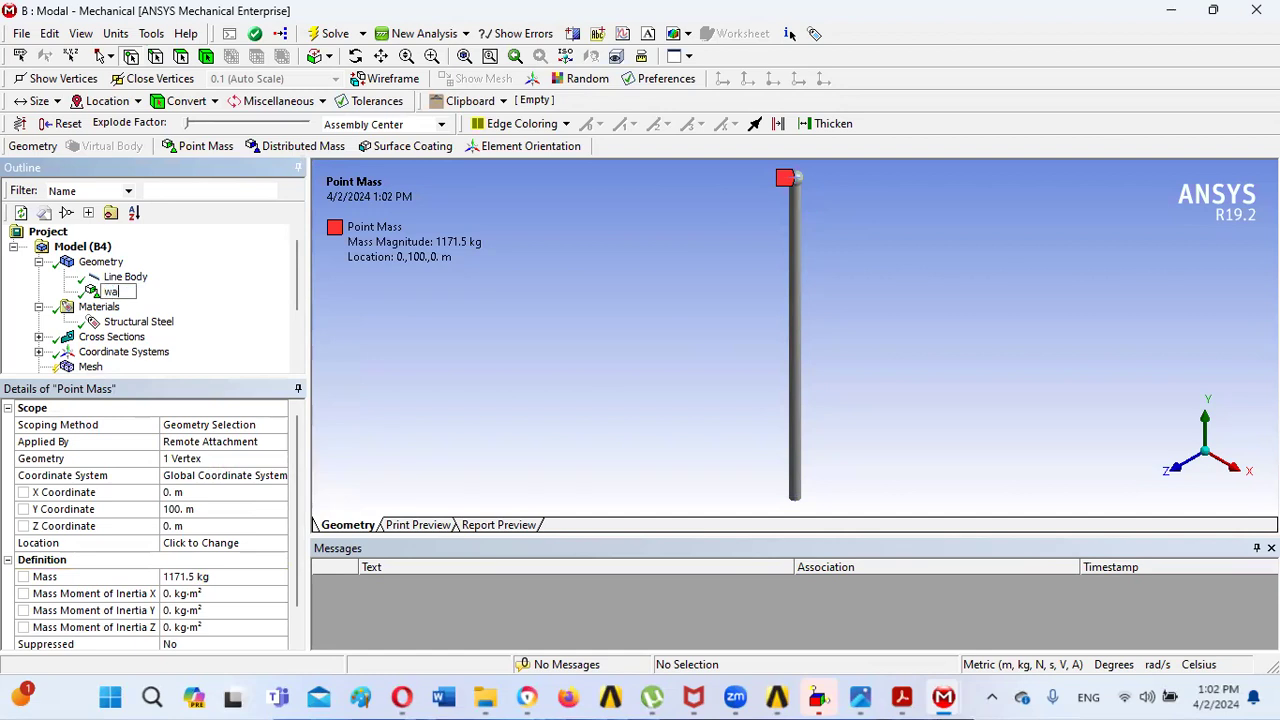
pyautogui.write('tetankpluswater')
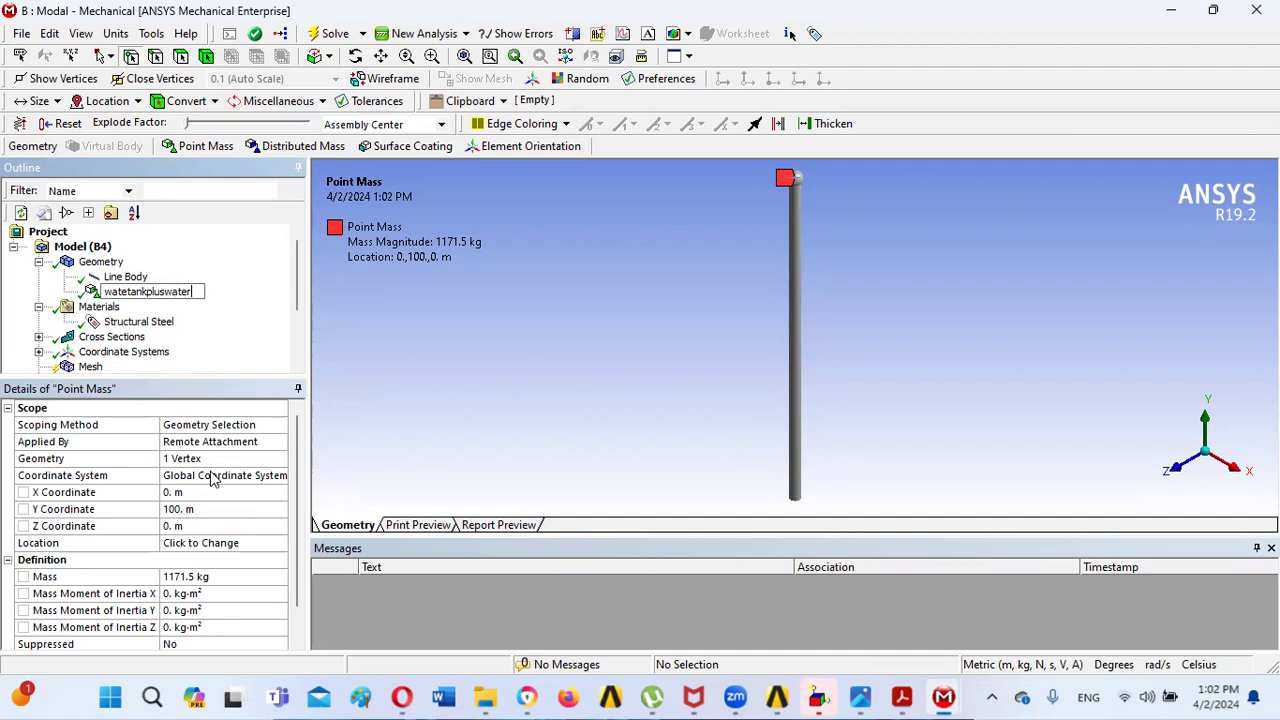
pyautogui.write('mass')
pyautogui.press('Return')
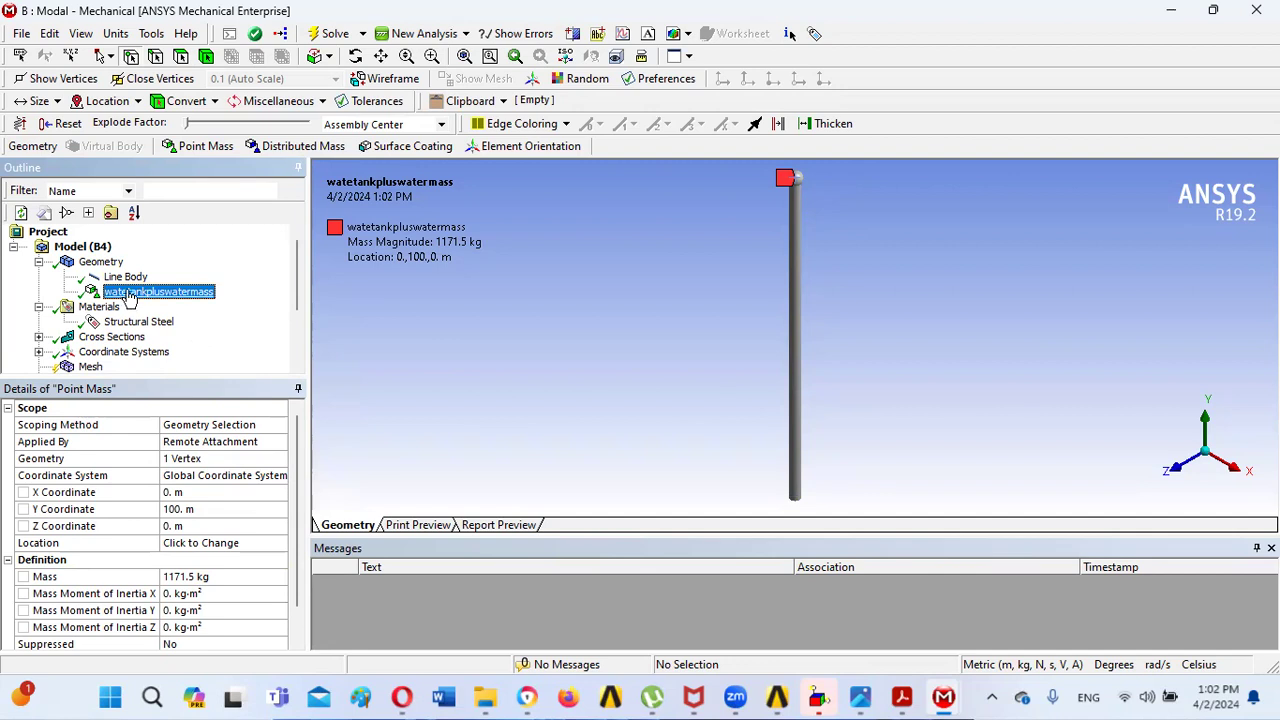
# - Insert a second Point Mass under Geometry in system B and rename it effectivemassofcoulmn
pyautogui.rightClick(108, 263)
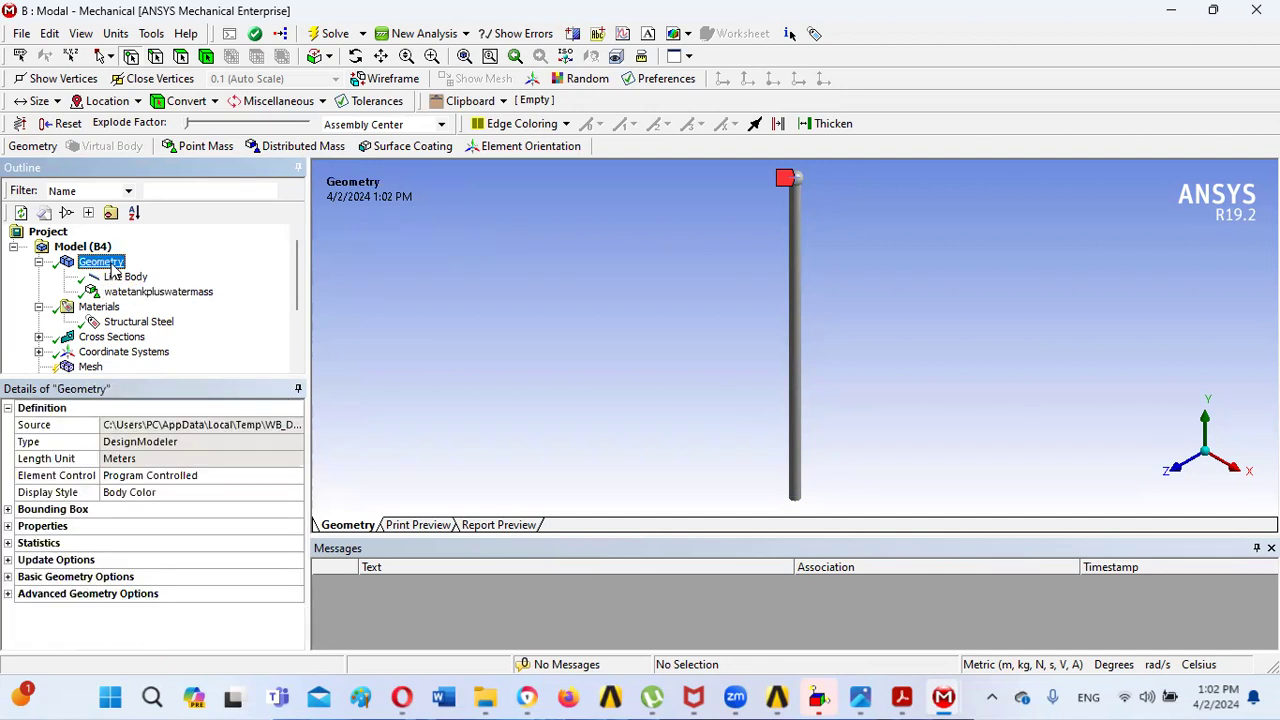
pyautogui.moveTo(152, 277)
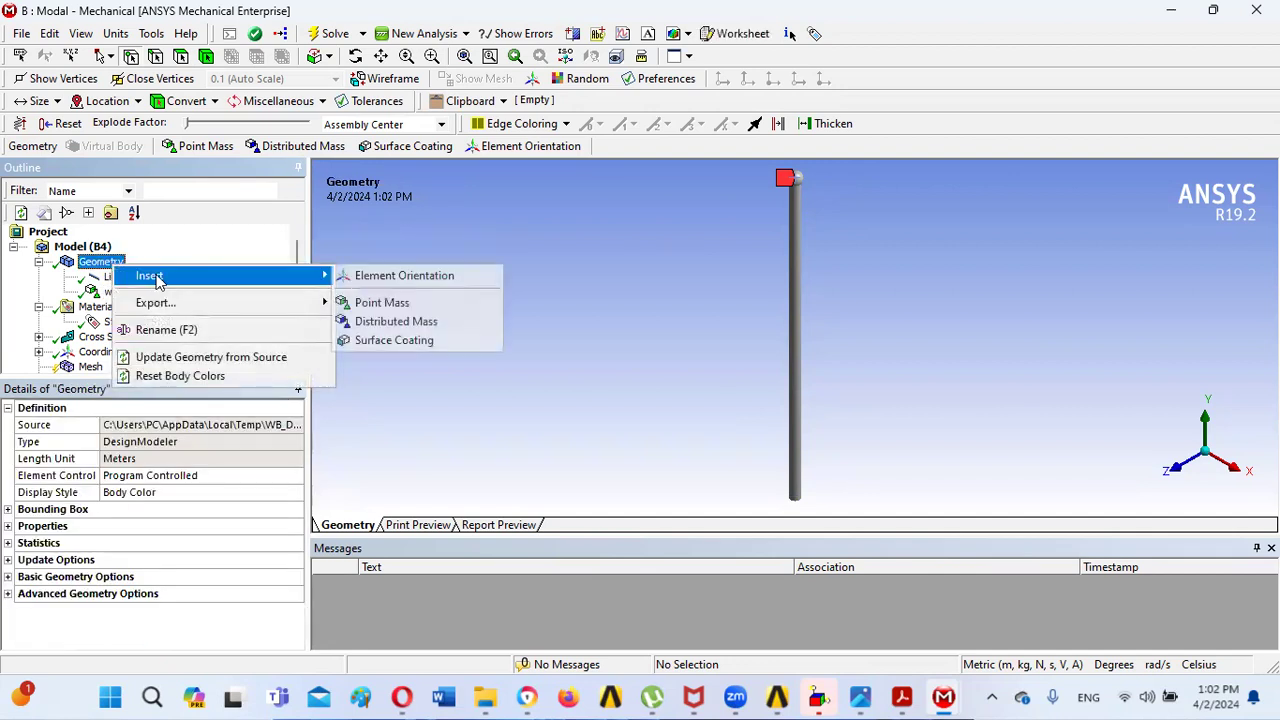
pyautogui.click(378, 304)
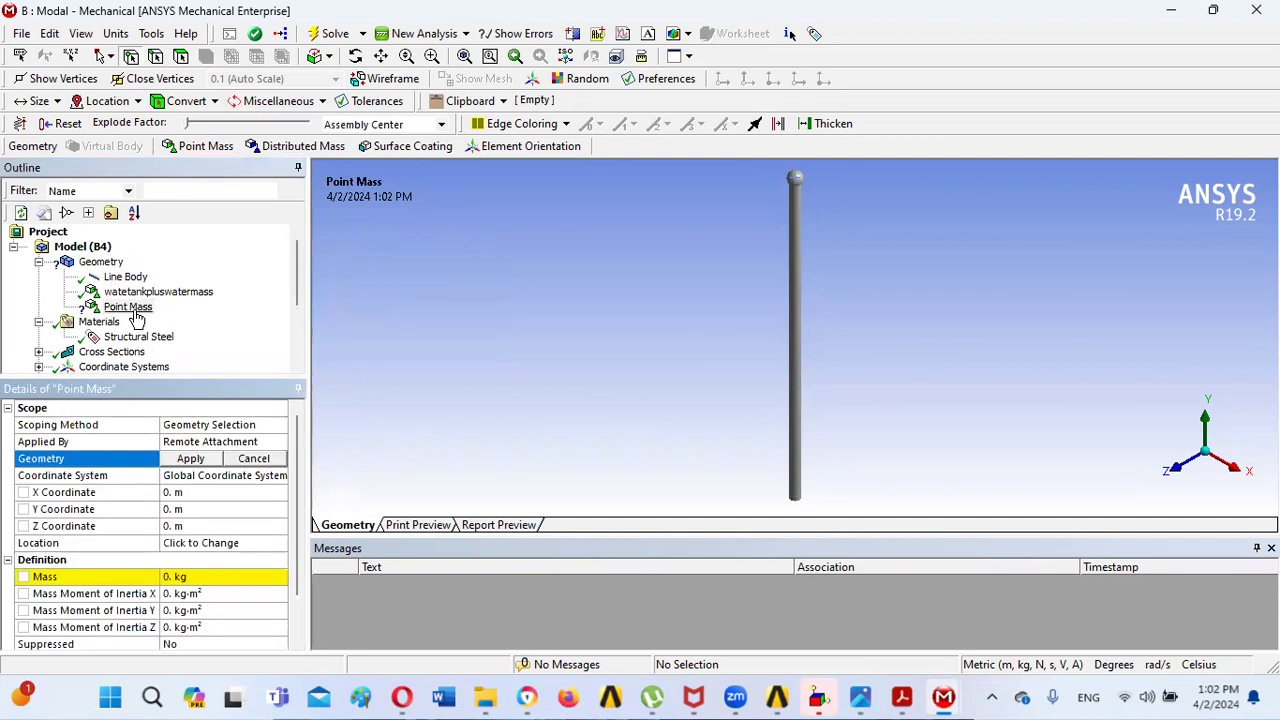
pyautogui.rightClick(134, 310)
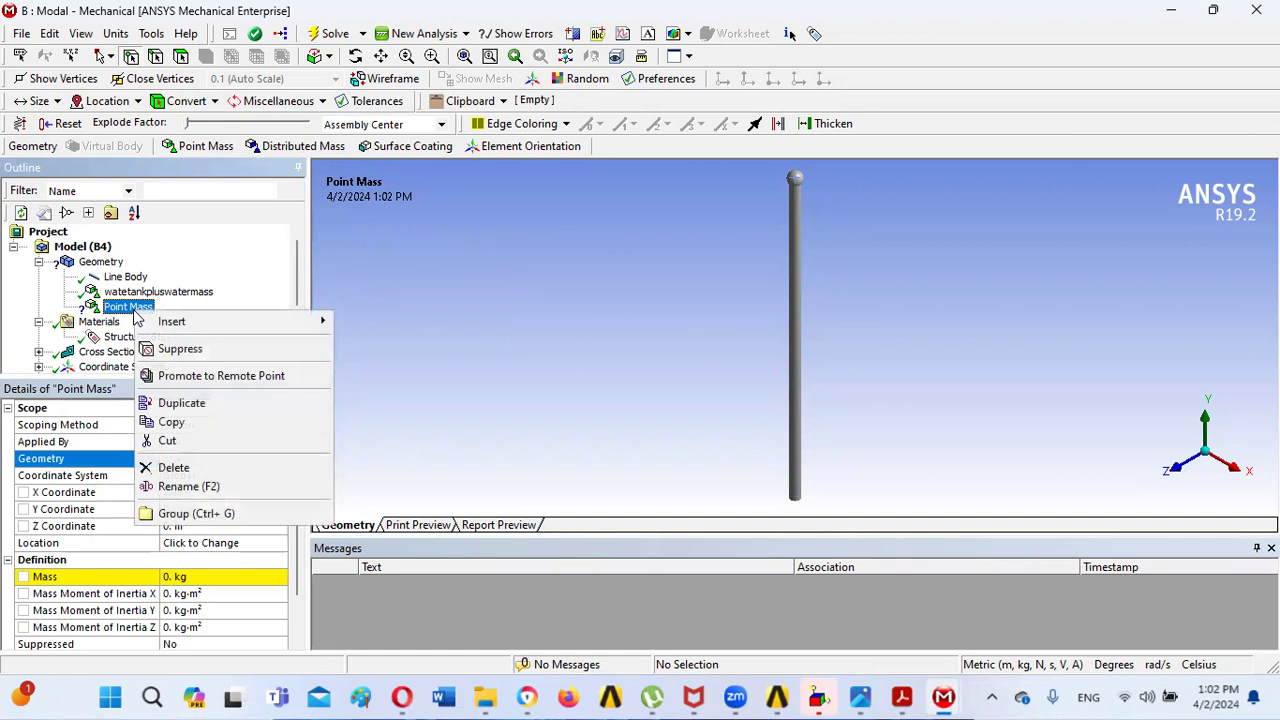
pyautogui.click(185, 488)
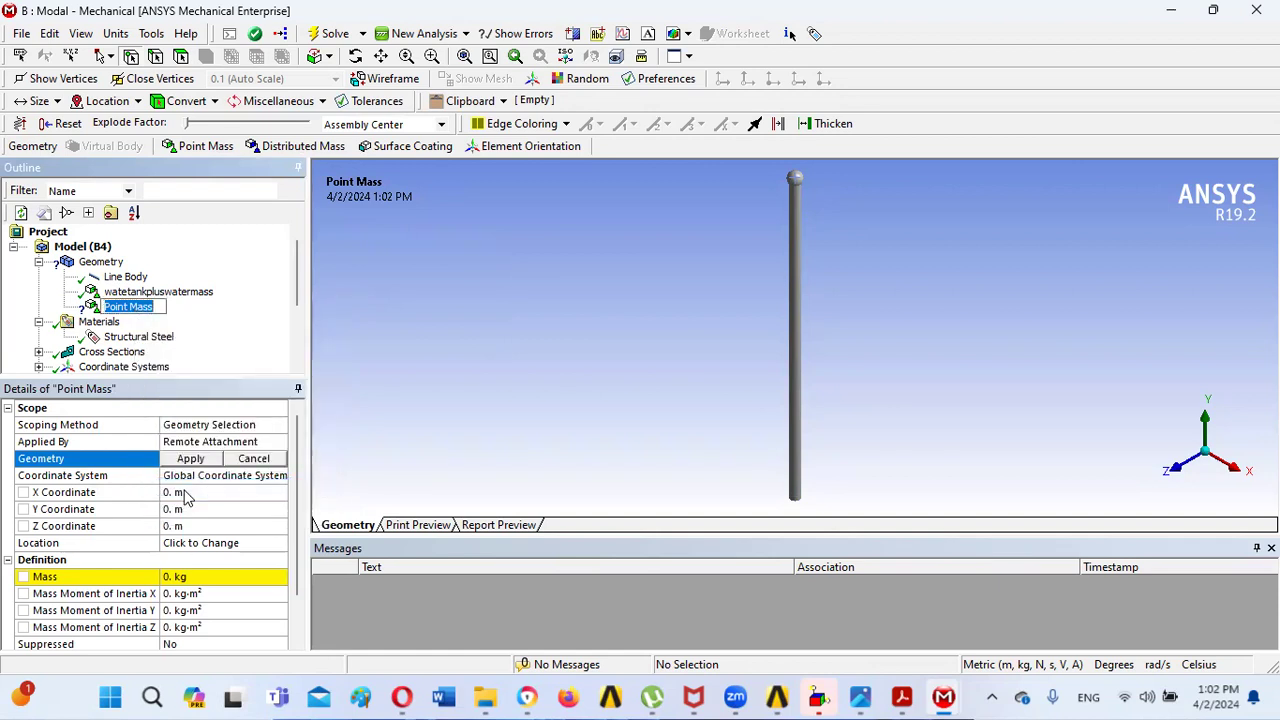
pyautogui.write('massofcoulmn')
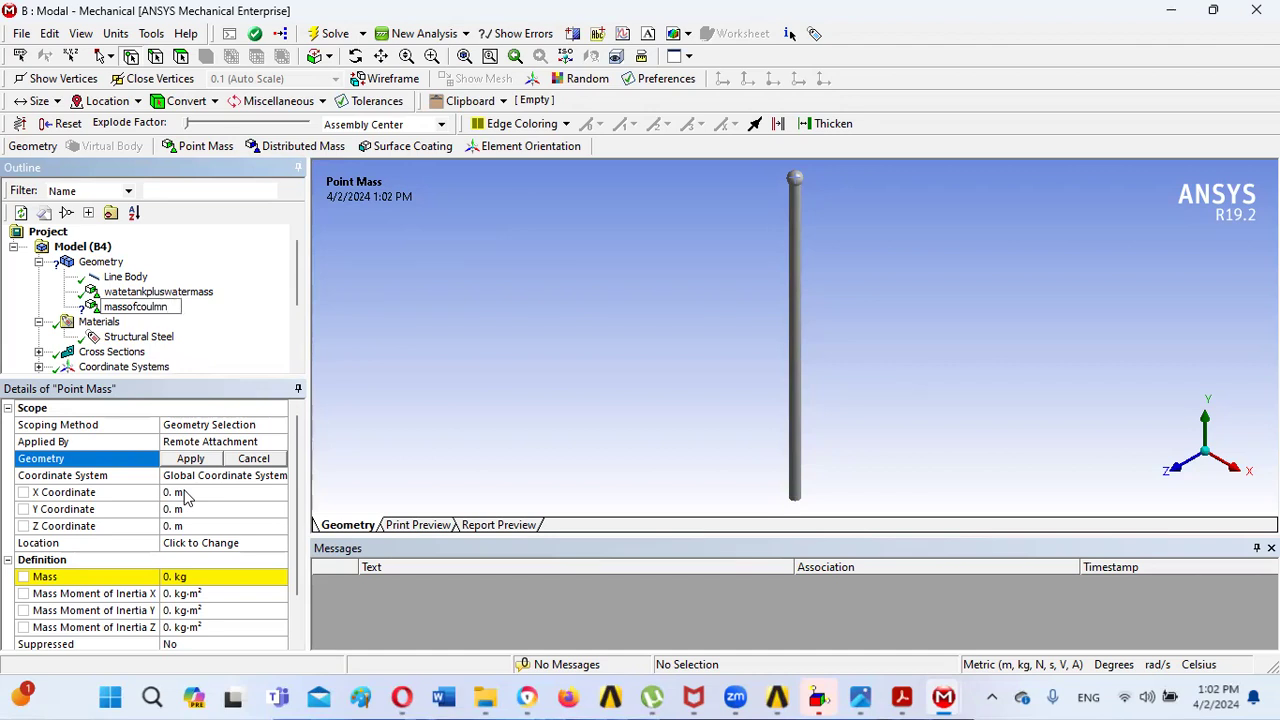
pyautogui.click(106, 307)
pyautogui.write('effective')
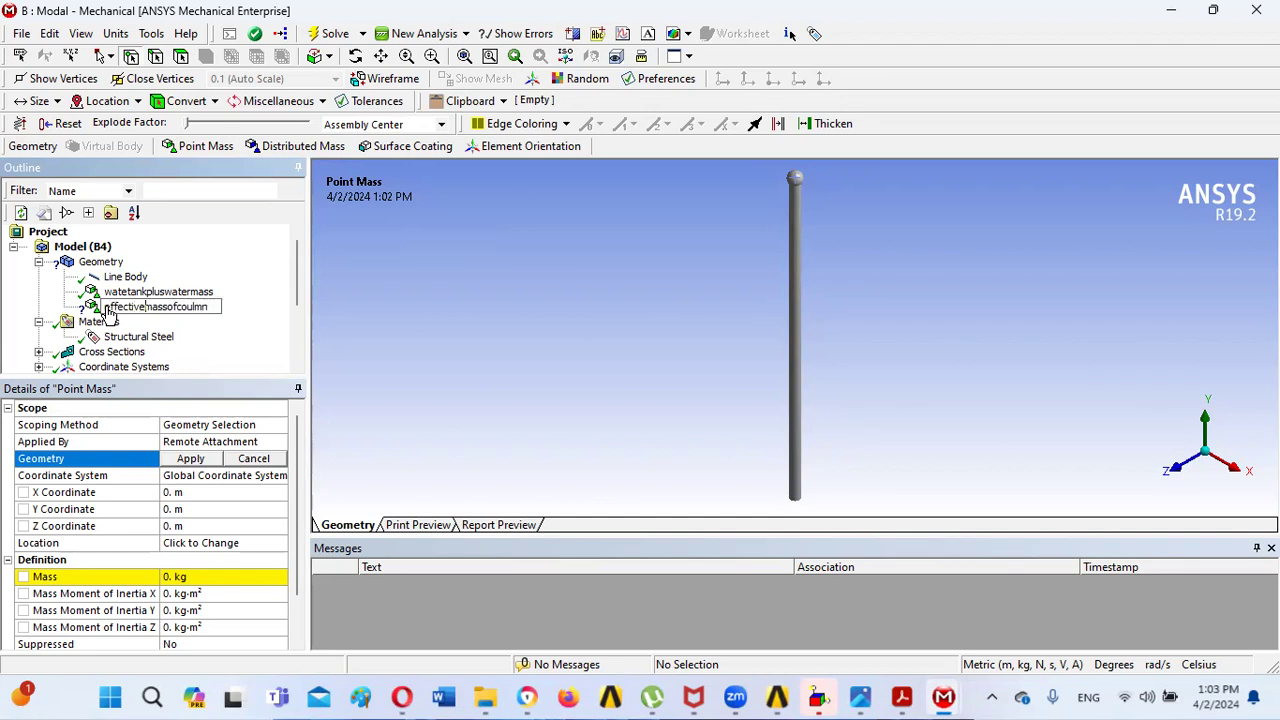
pyautogui.press('Return')
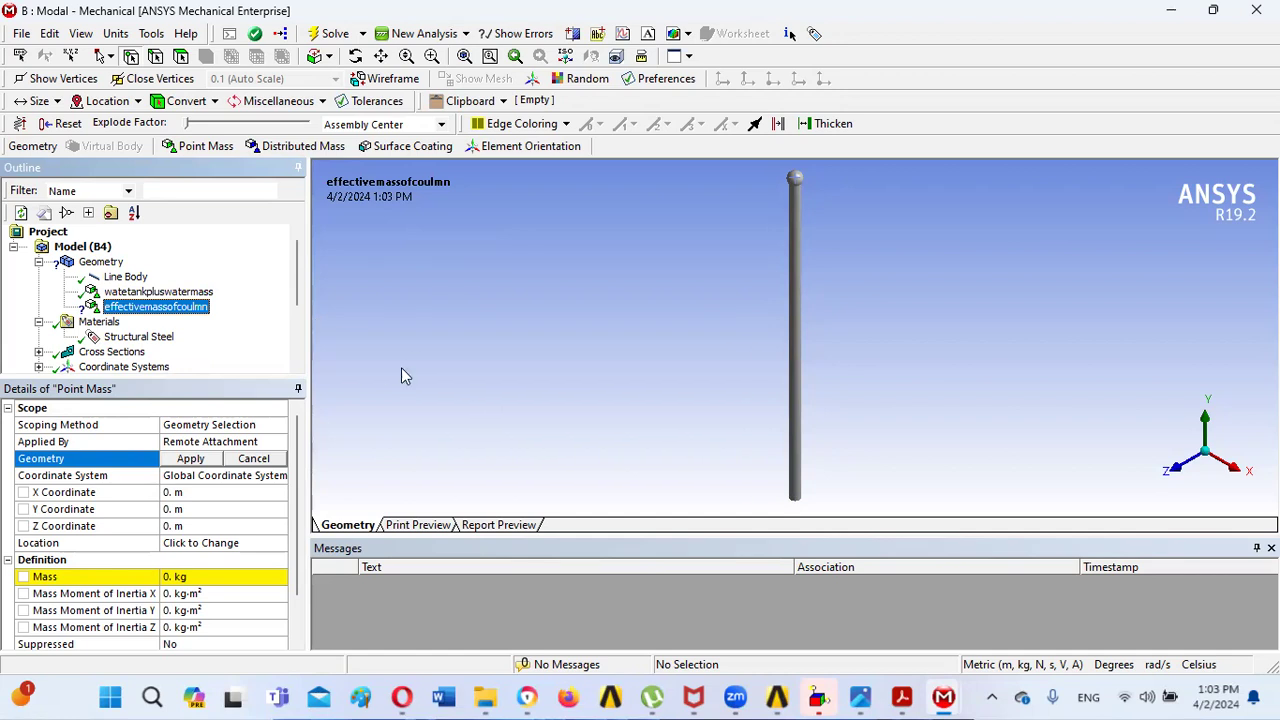
# - Consult the problem statement and the handwritten solution in Photos for the column mass and the effective-mass term in the frequency formula
pyautogui.moveTo(873, 697)
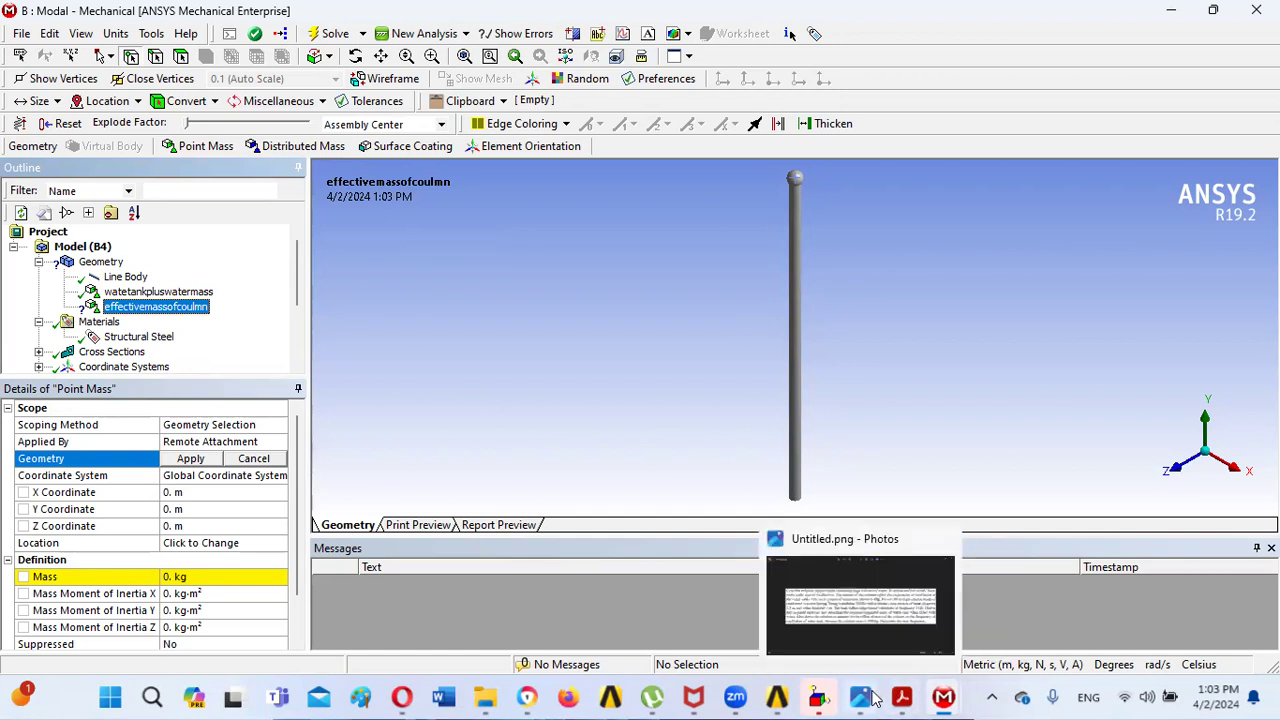
pyautogui.click(856, 606)
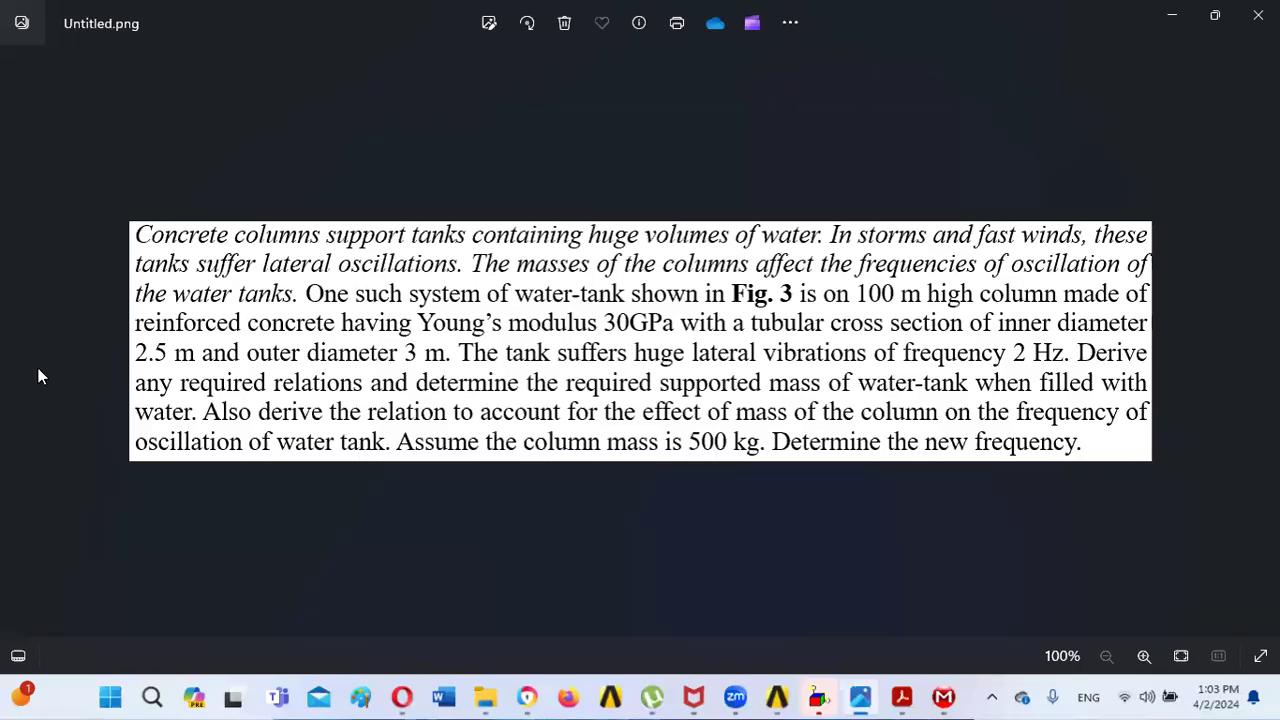
pyautogui.click(1262, 340)
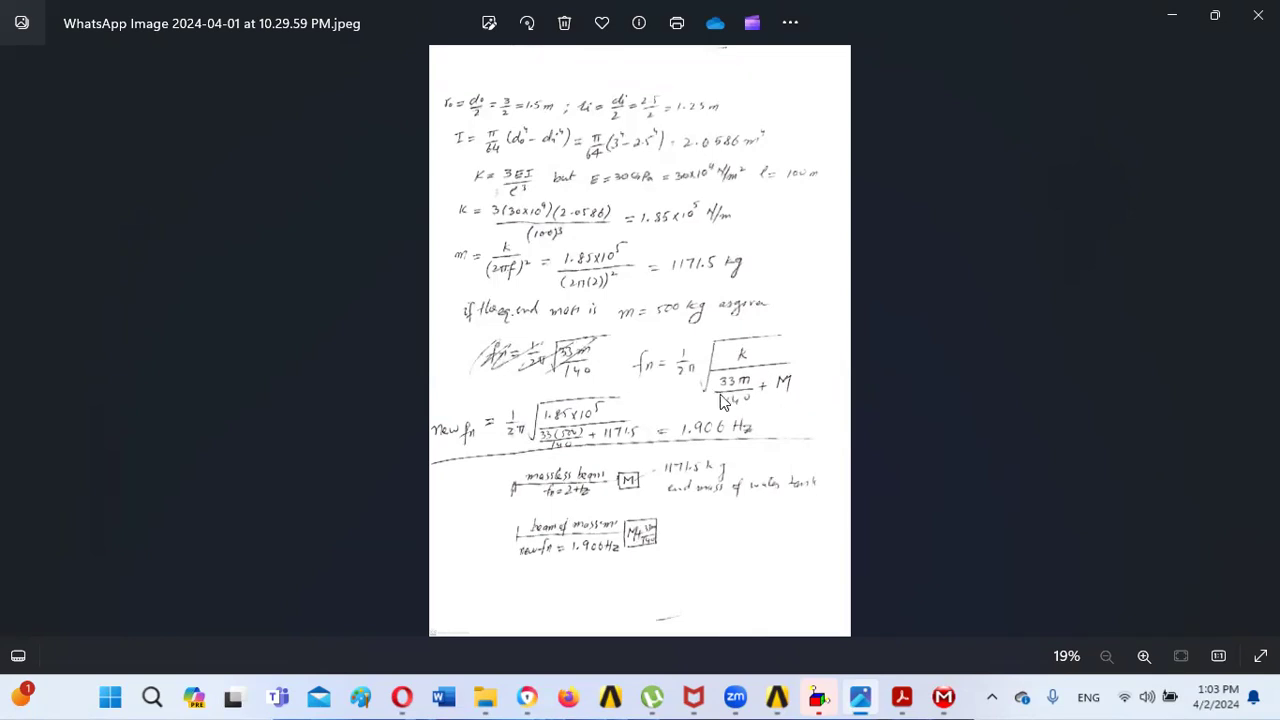
pyautogui.moveTo(903, 697)
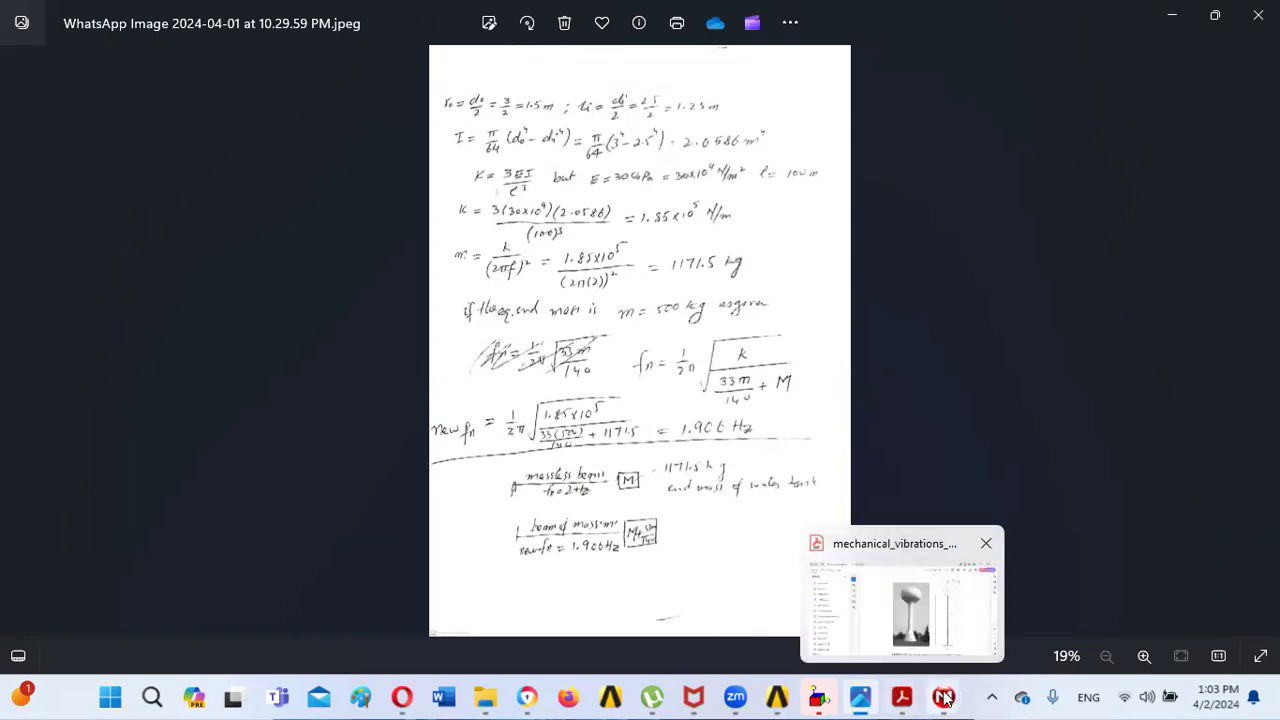
pyautogui.moveTo(944, 697)
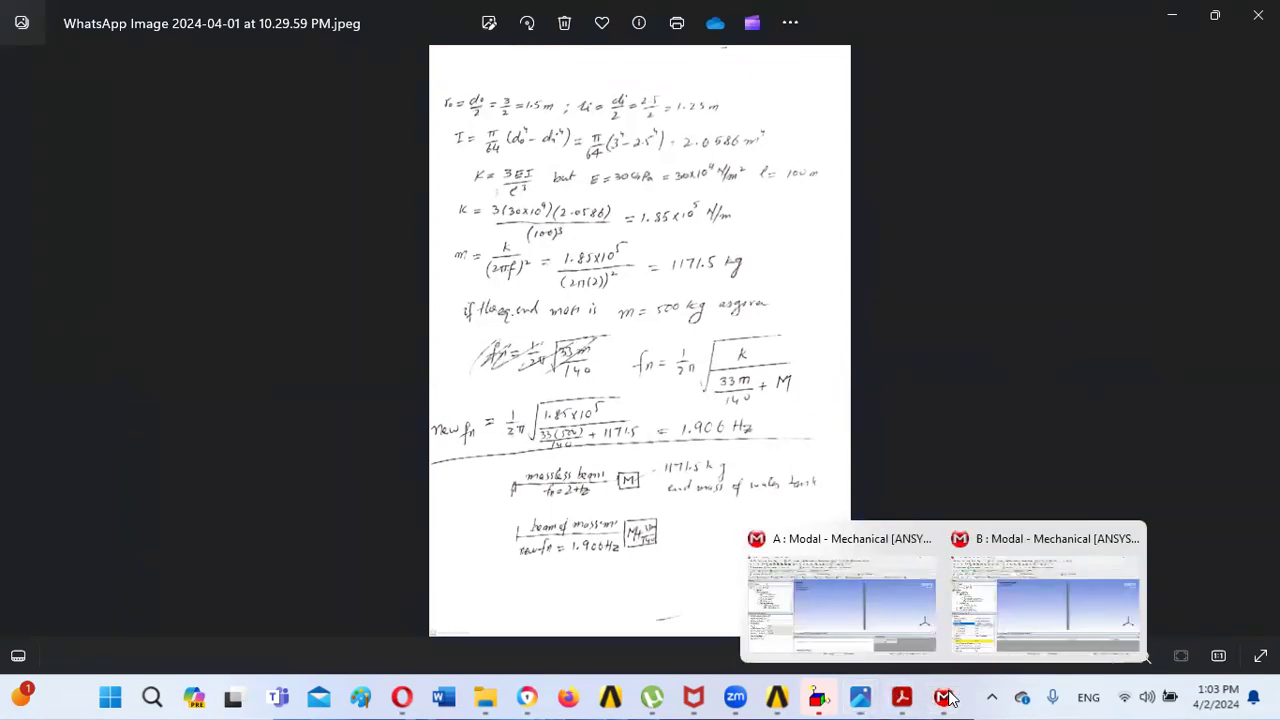
pyautogui.click(1033, 595)
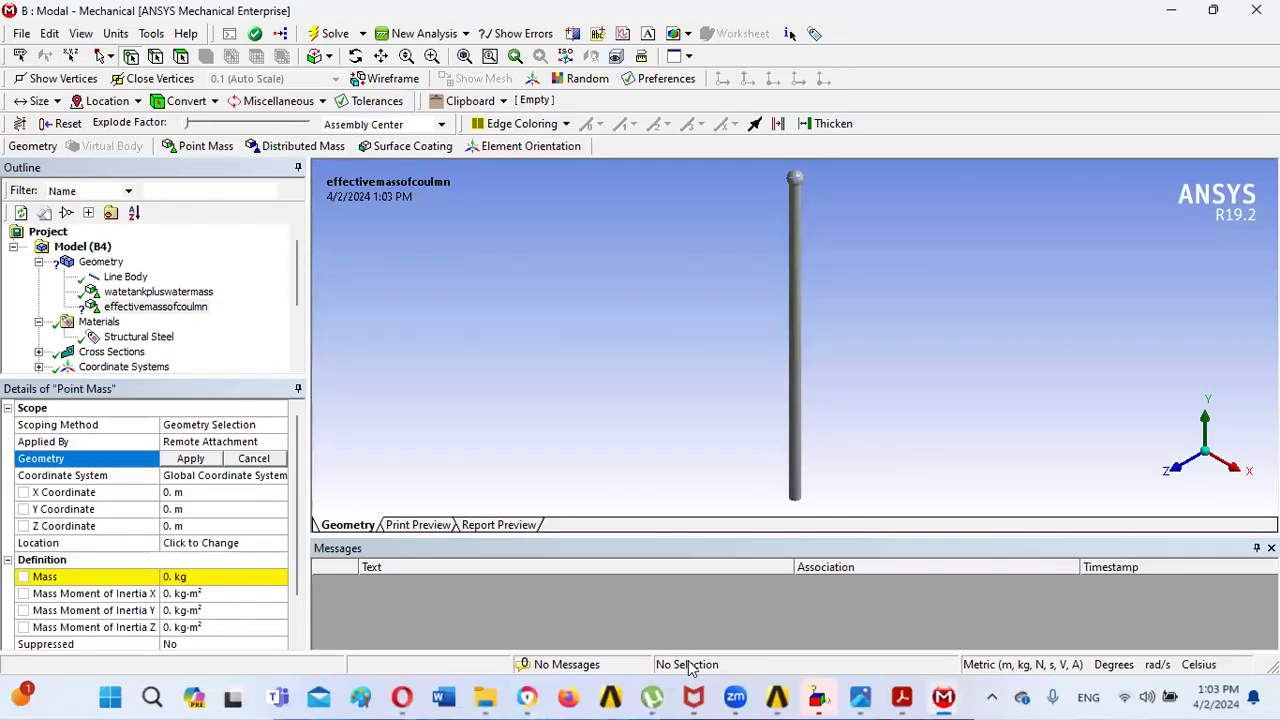
pyautogui.moveTo(860, 695)
pyautogui.click(835, 632)
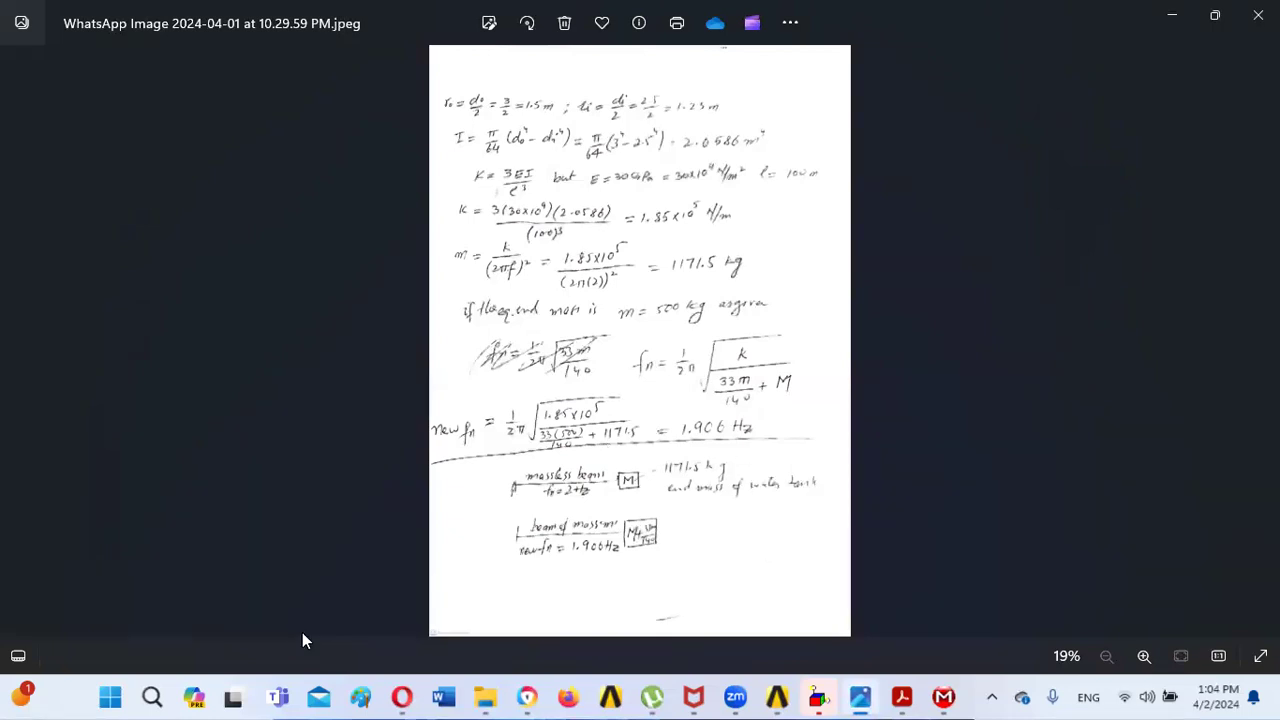
pyautogui.click(153, 697)
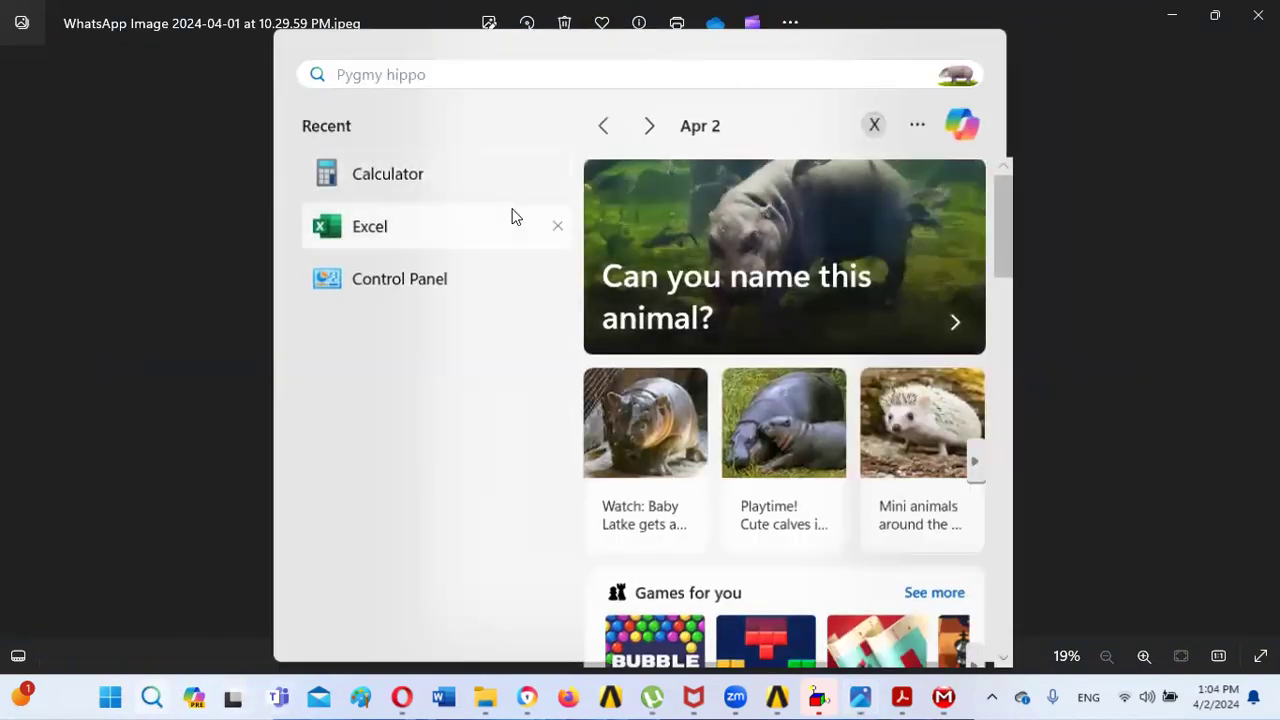
pyautogui.click(1083, 317)
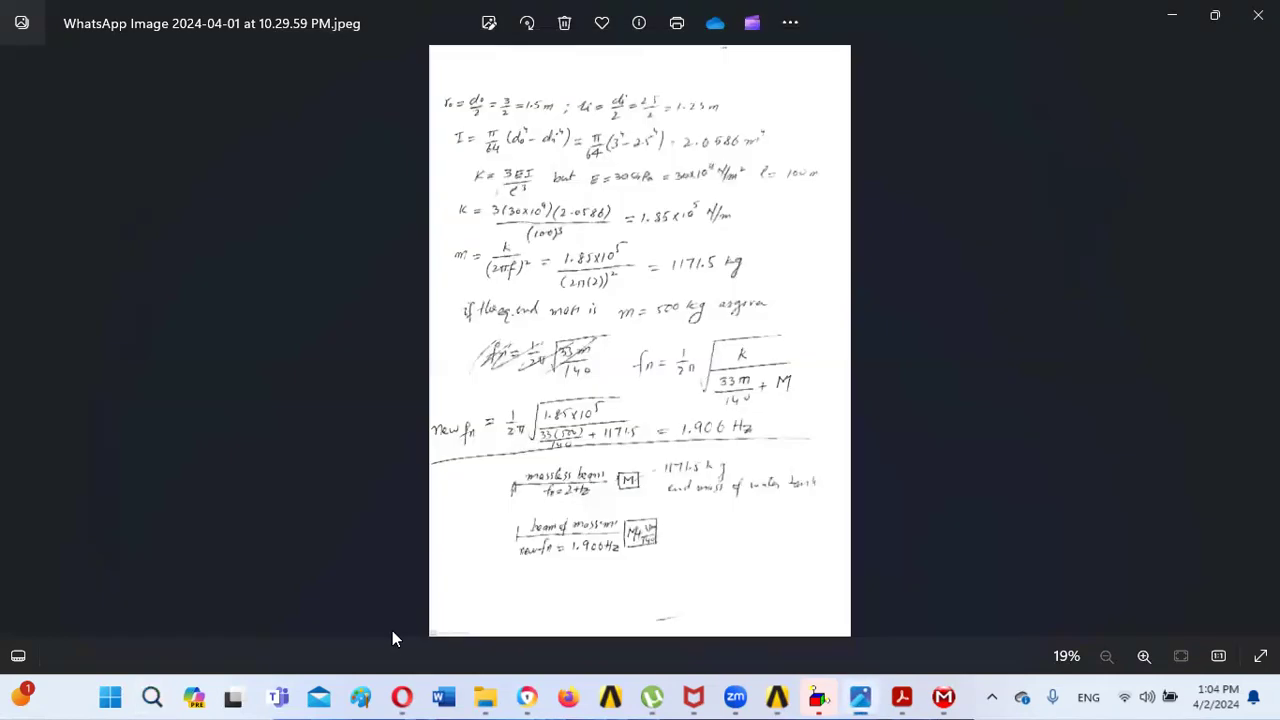
pyautogui.click(151, 697)
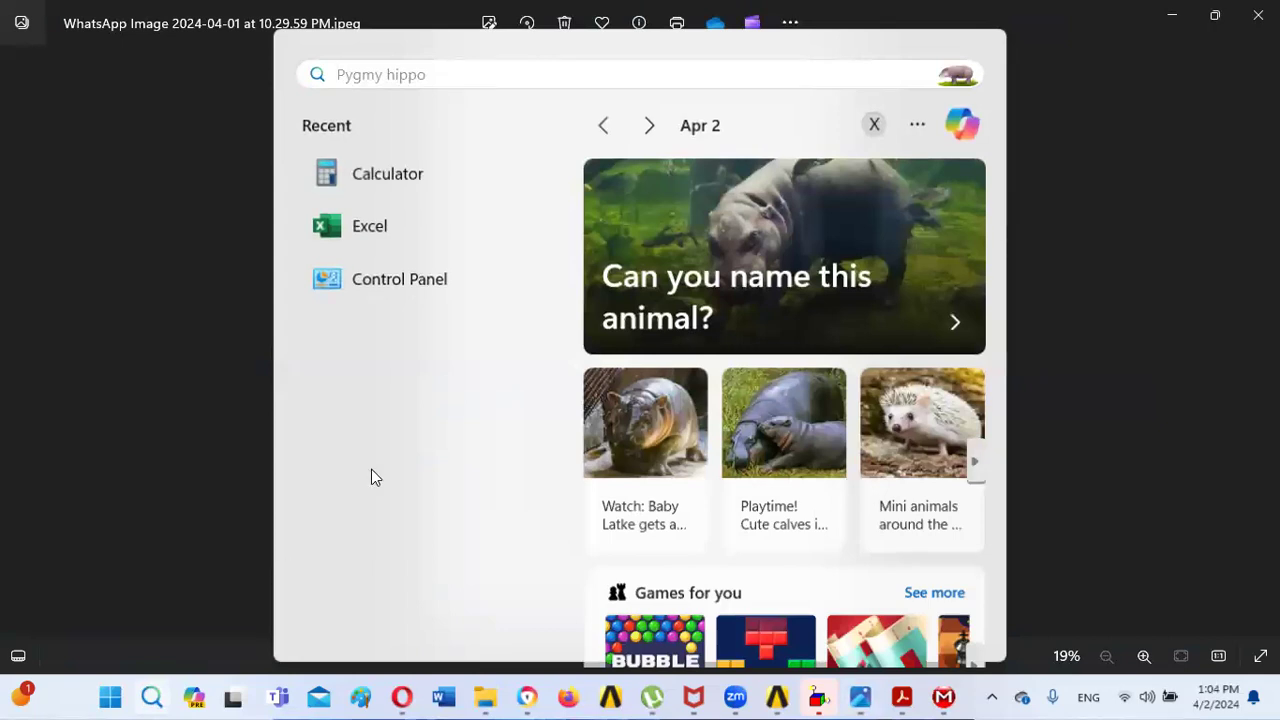
pyautogui.write('ons')
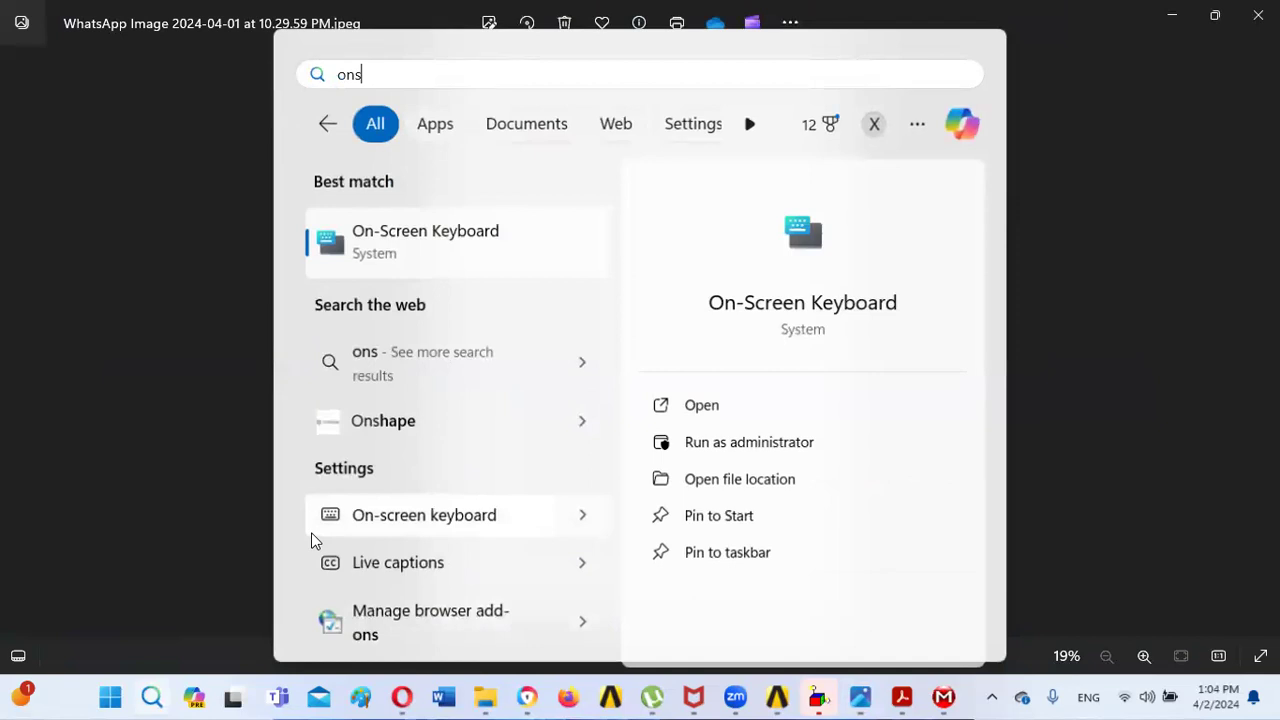
pyautogui.click(795, 312)
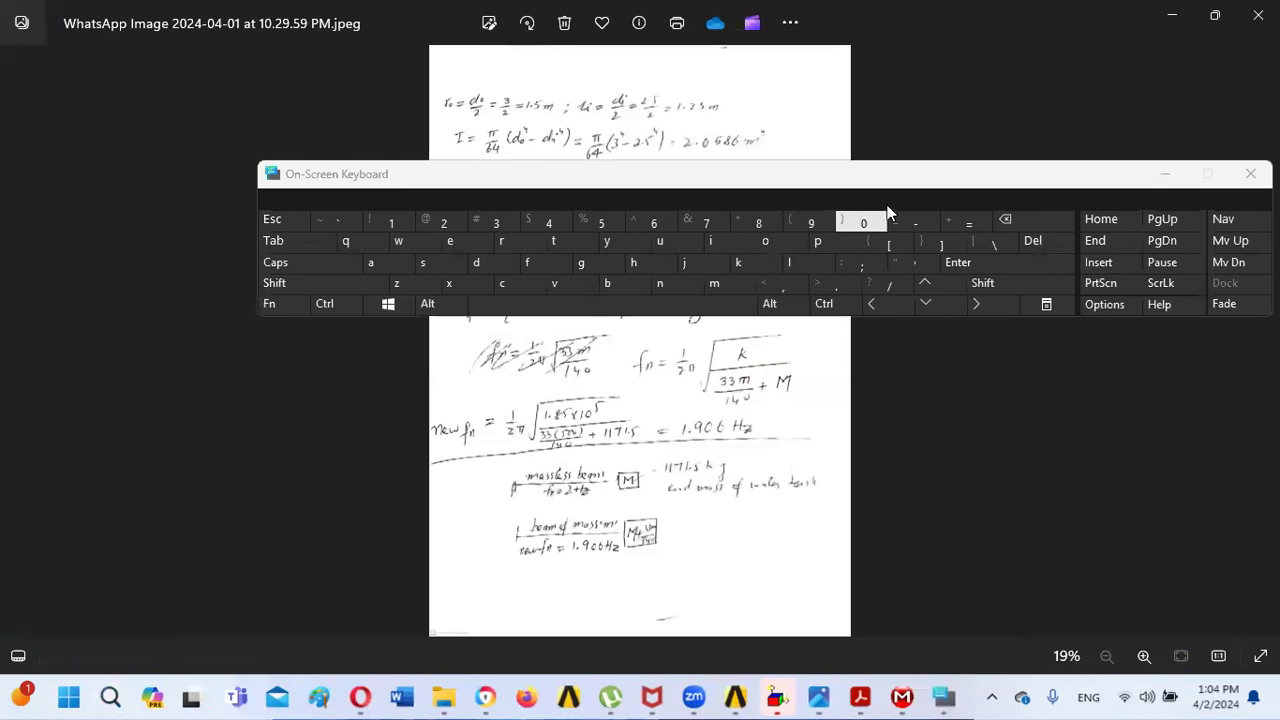
pyautogui.click(1250, 174)
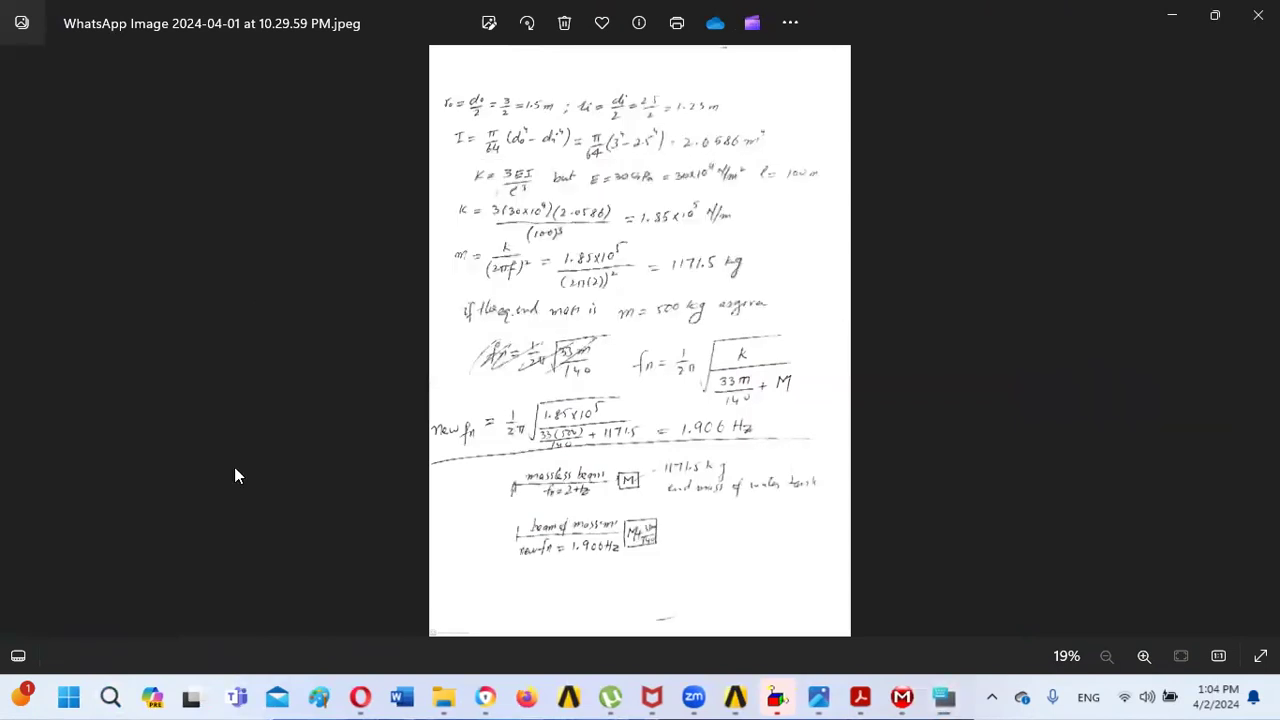
# - Open Calculator and multiply the 500 kg column mass by 33 for the effective-mass term
pyautogui.click(151, 697)
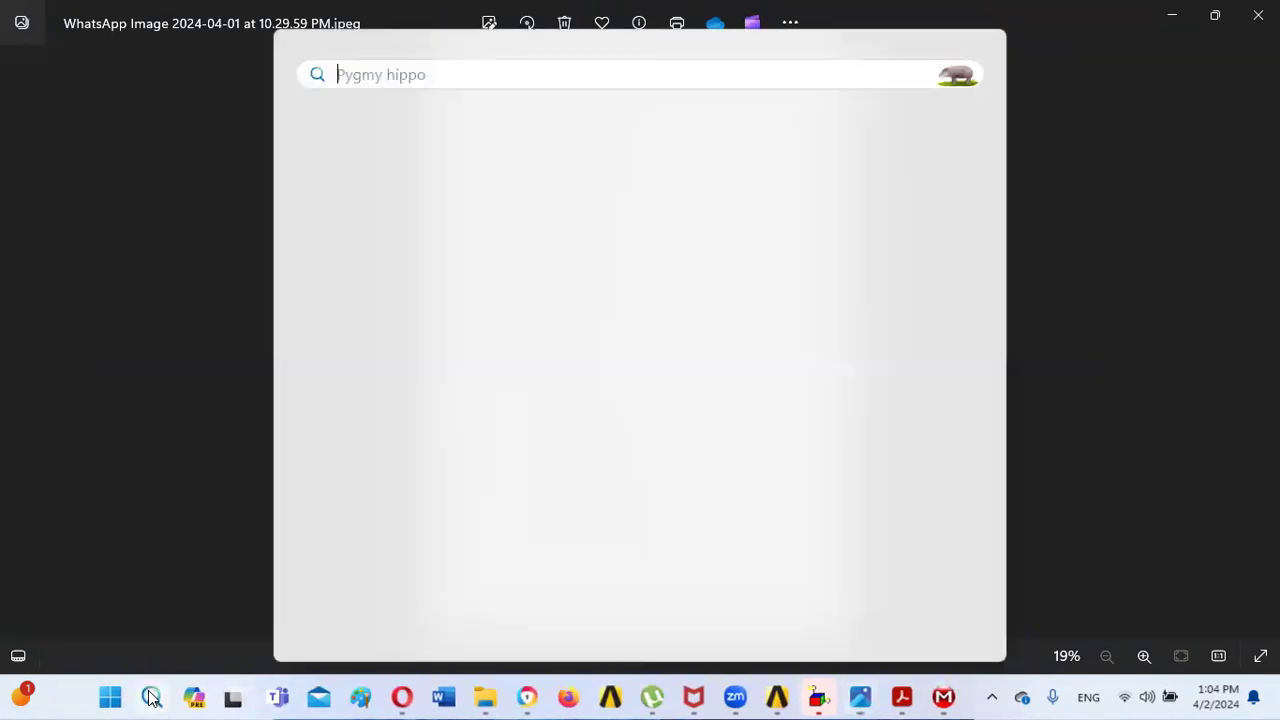
pyautogui.write('cal')
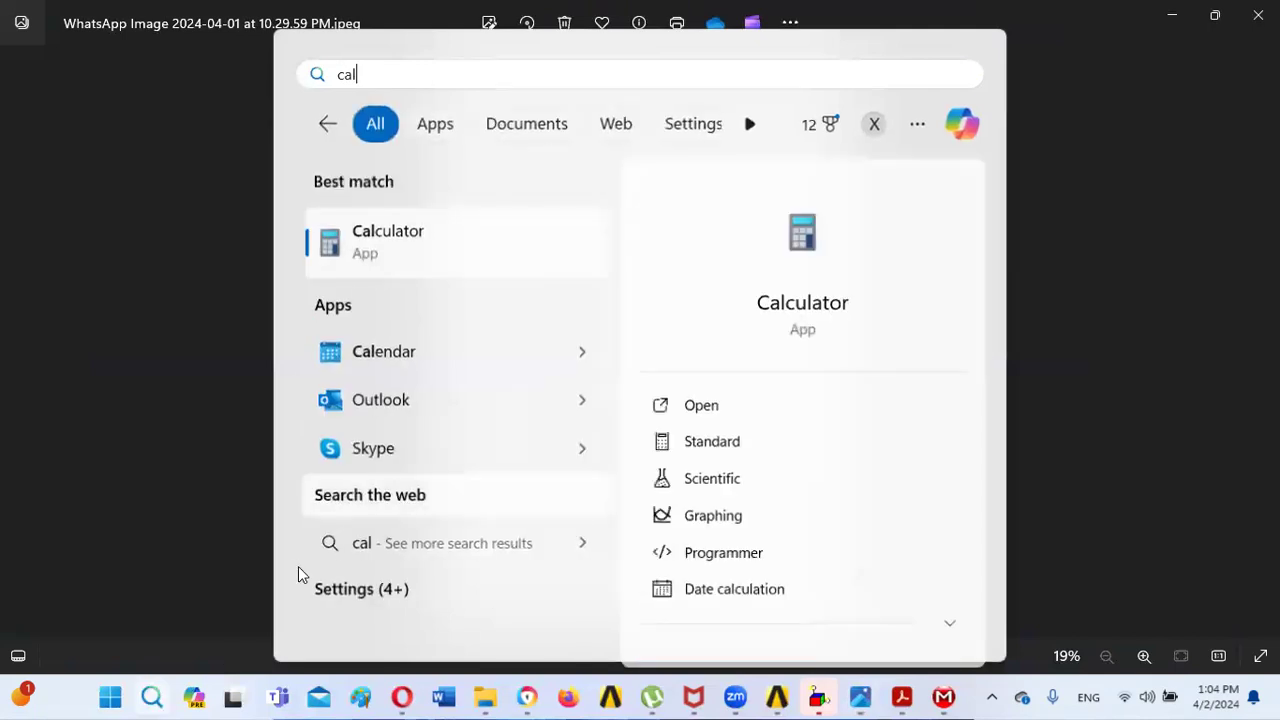
pyautogui.click(531, 266)
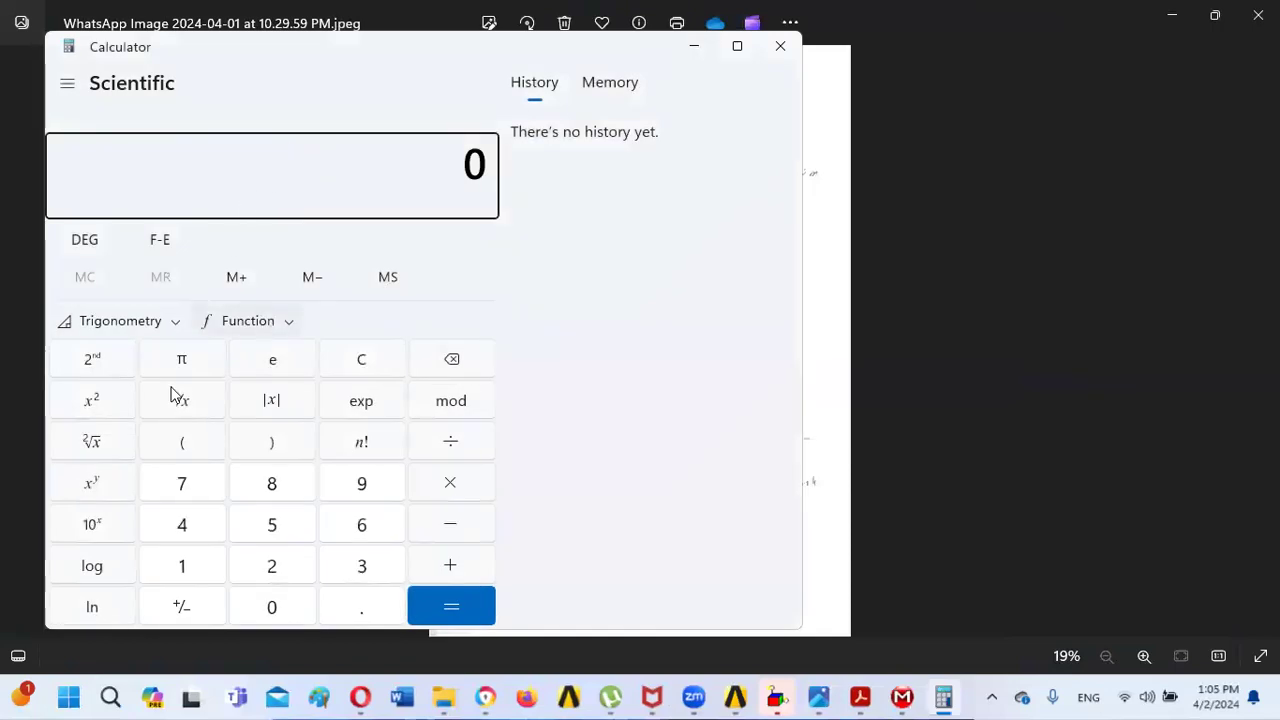
pyautogui.click(275, 530)
pyautogui.click(275, 607)
pyautogui.click(275, 607)
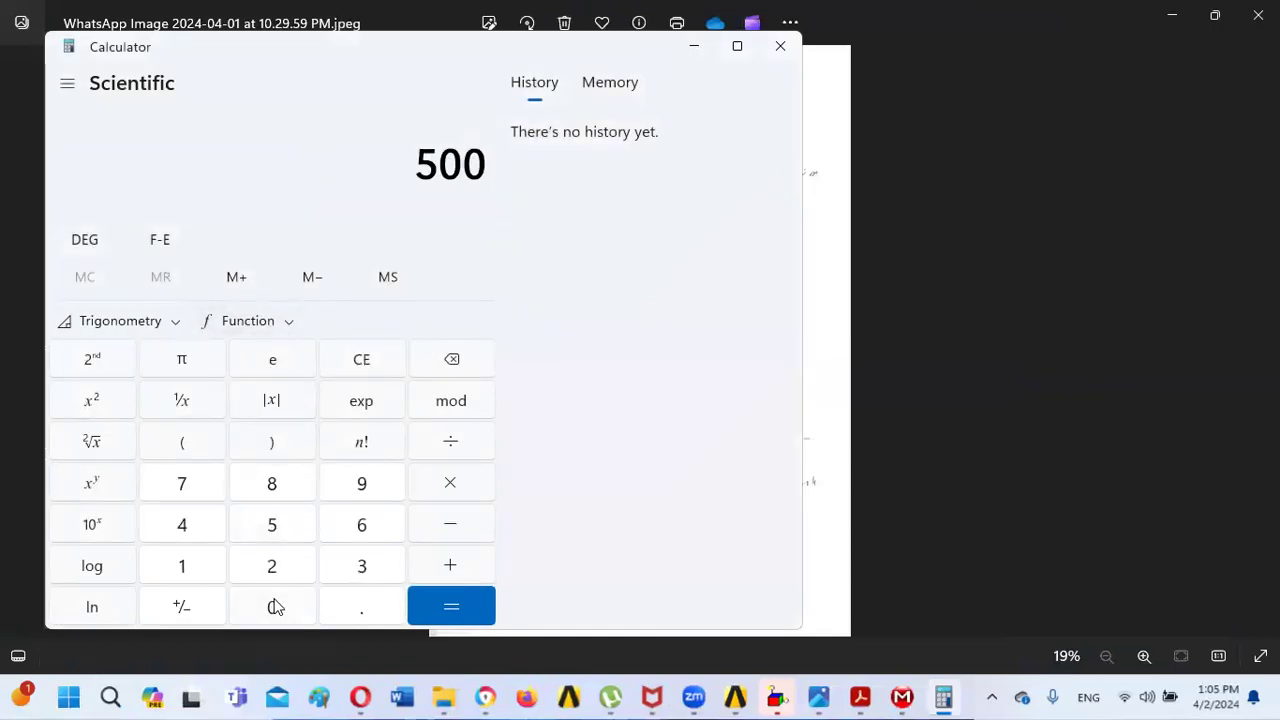
pyautogui.click(450, 490)
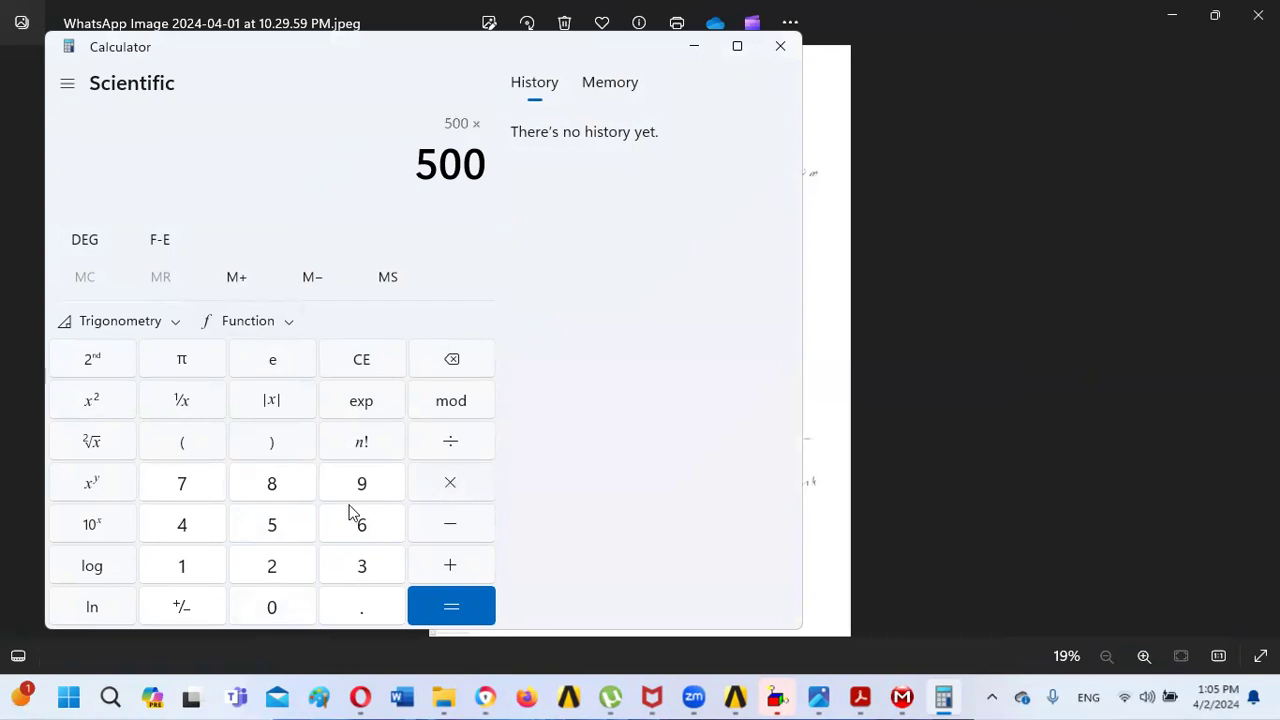
pyautogui.click(352, 572)
pyautogui.click(352, 572)
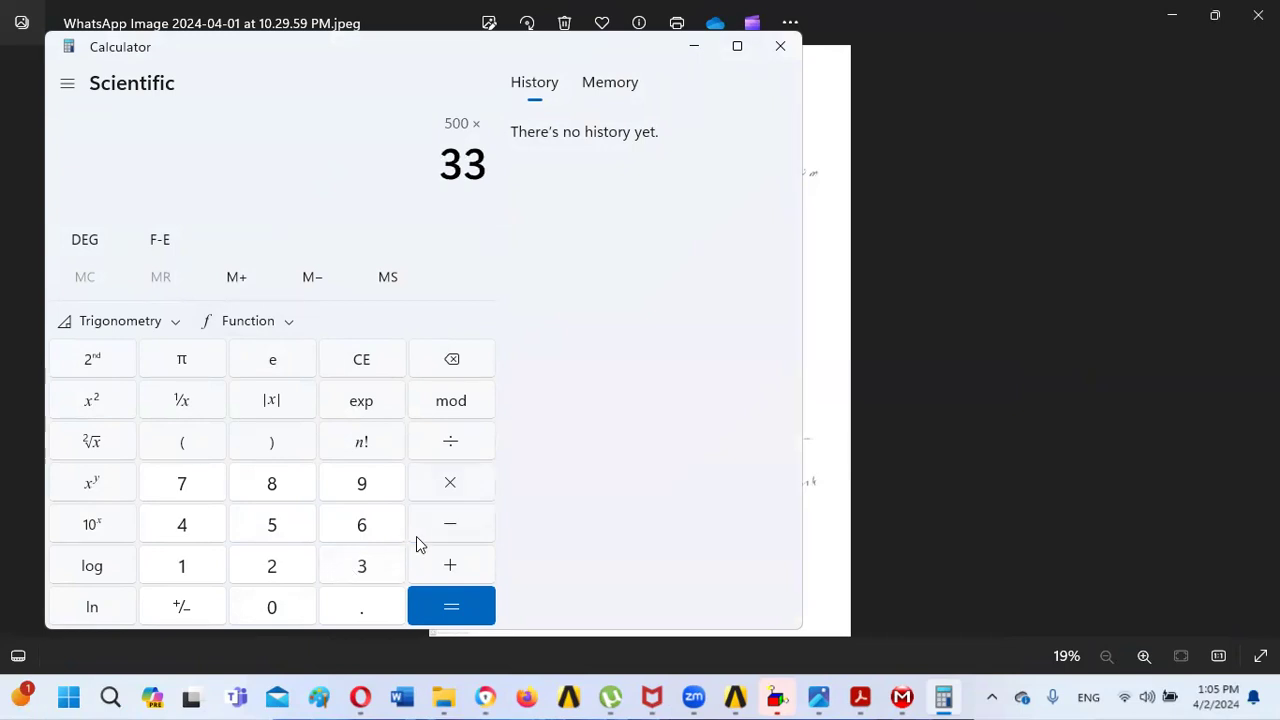
pyautogui.click(444, 610)
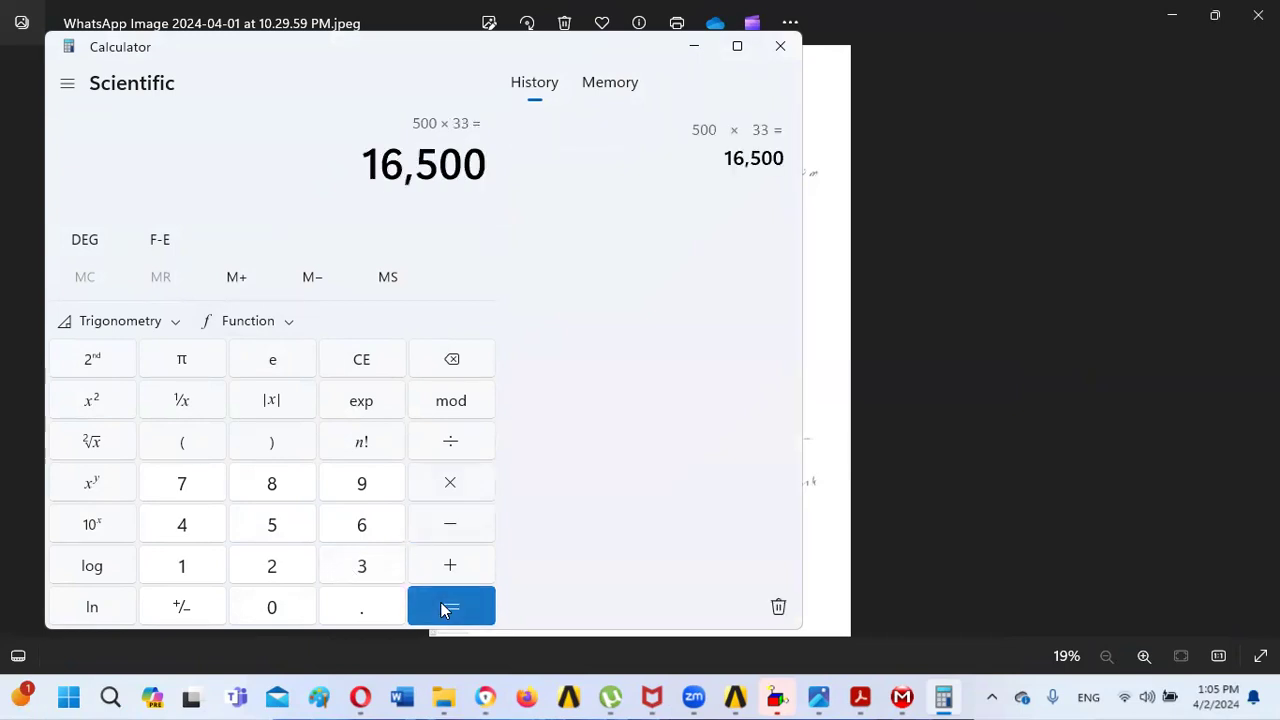
# - Divide the product by 140 to obtain the column's effective mass
pyautogui.click(459, 447)
pyautogui.click(176, 568)
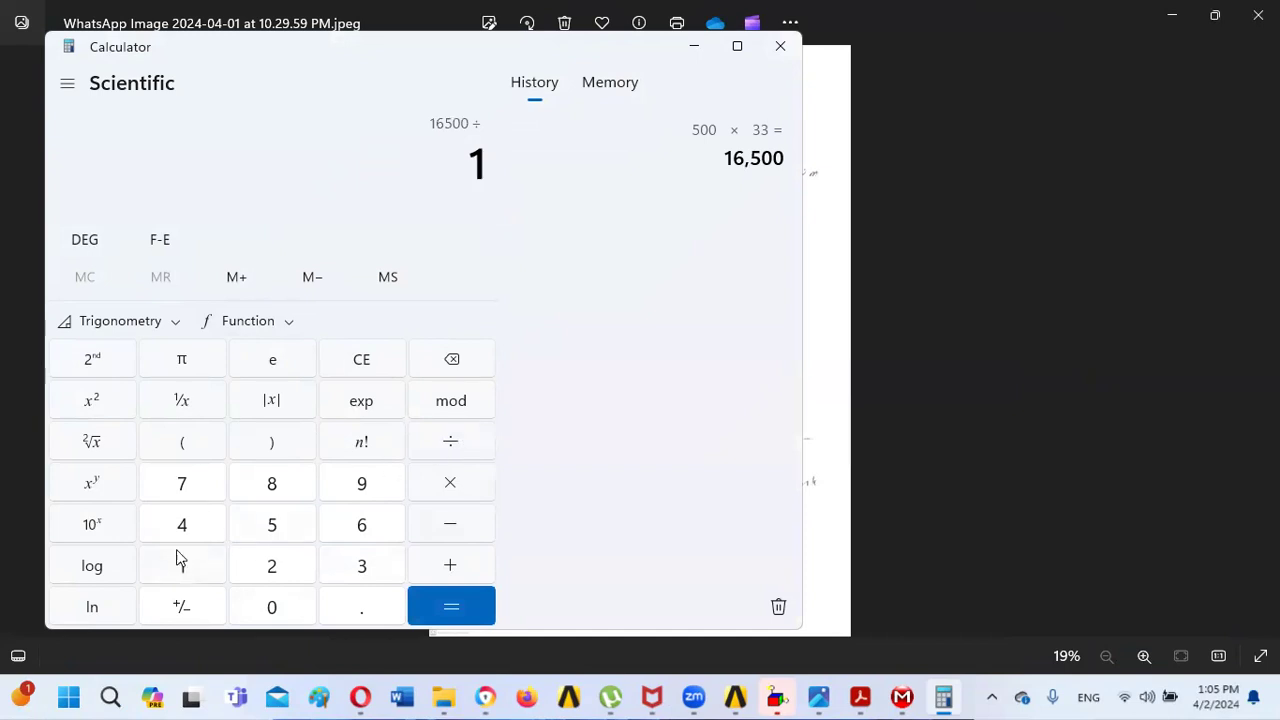
pyautogui.click(179, 527)
pyautogui.click(264, 606)
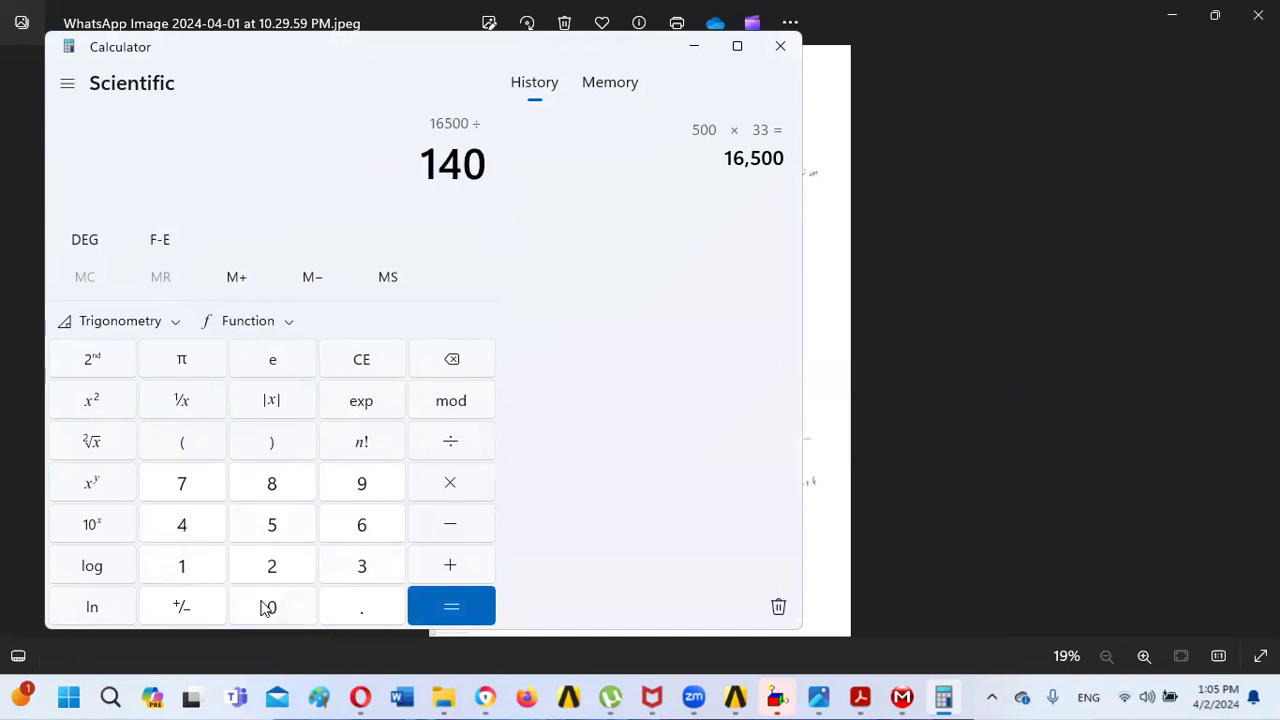
pyautogui.click(455, 606)
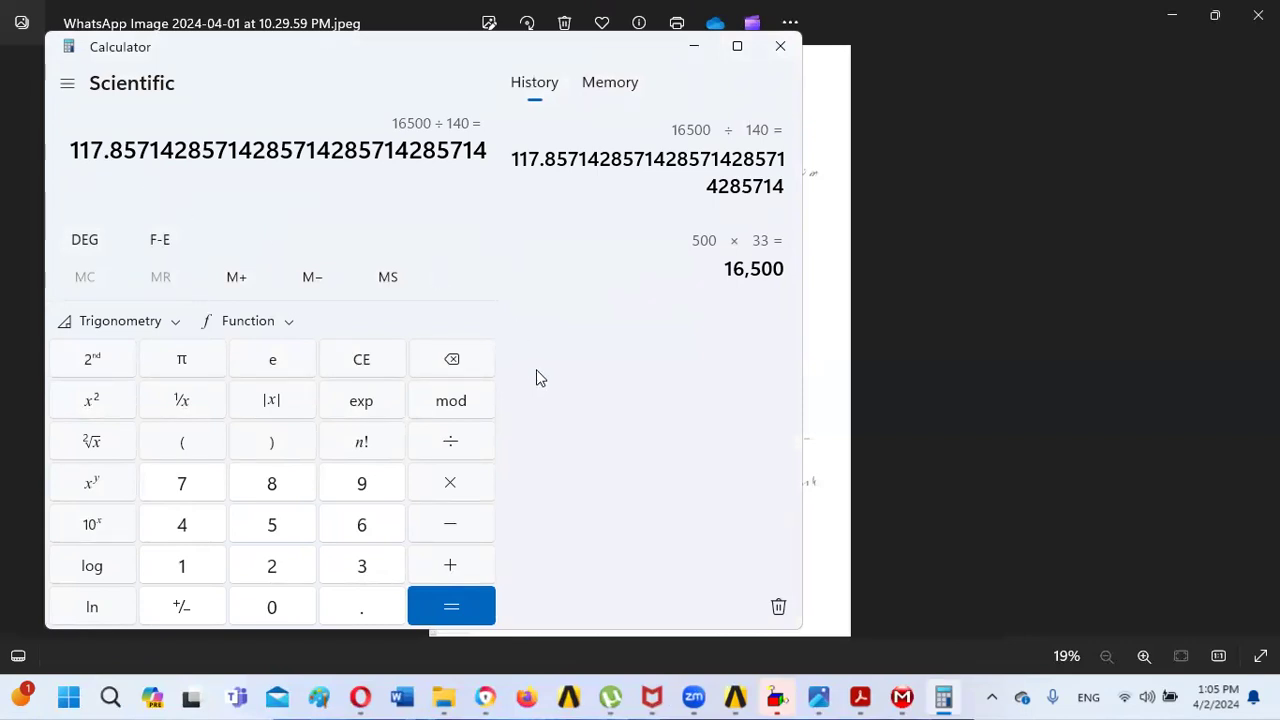
# - Switch to system B's Mechanical window and set the mass of effectivemassofcoulmn to 117.8571 kg, checking the decimals in Calculator
pyautogui.moveTo(902, 697)
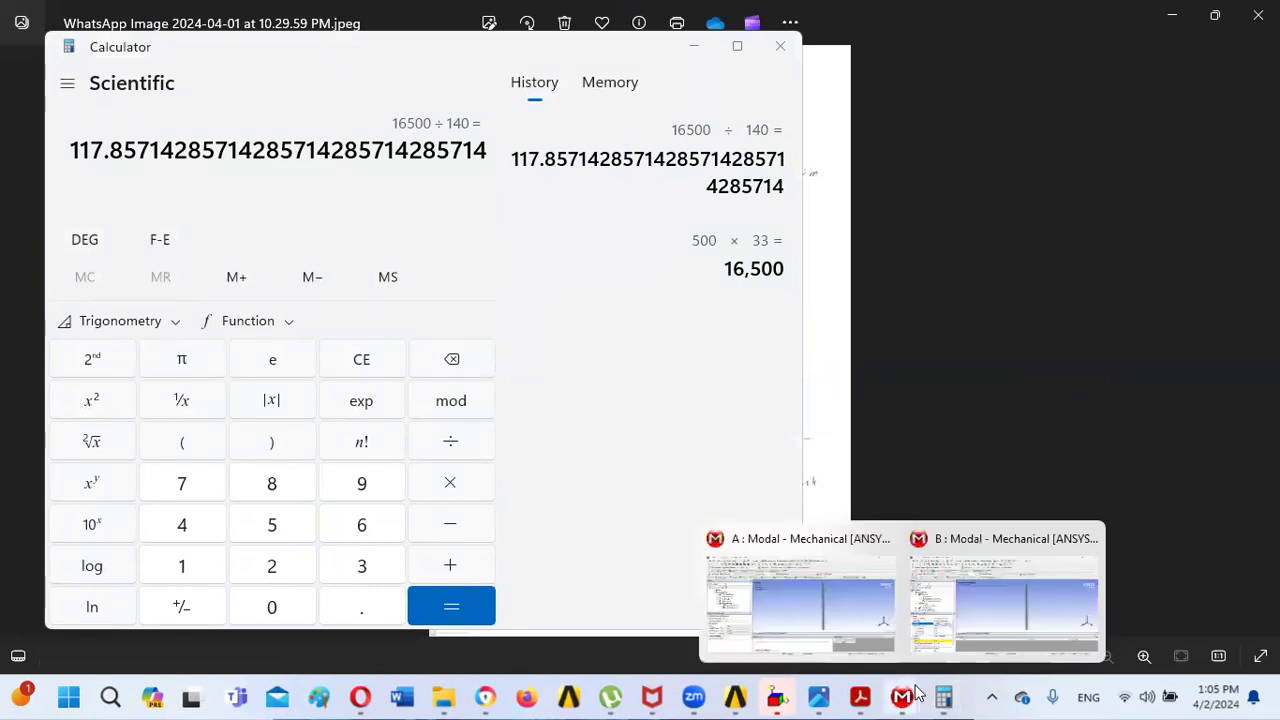
pyautogui.click(1007, 601)
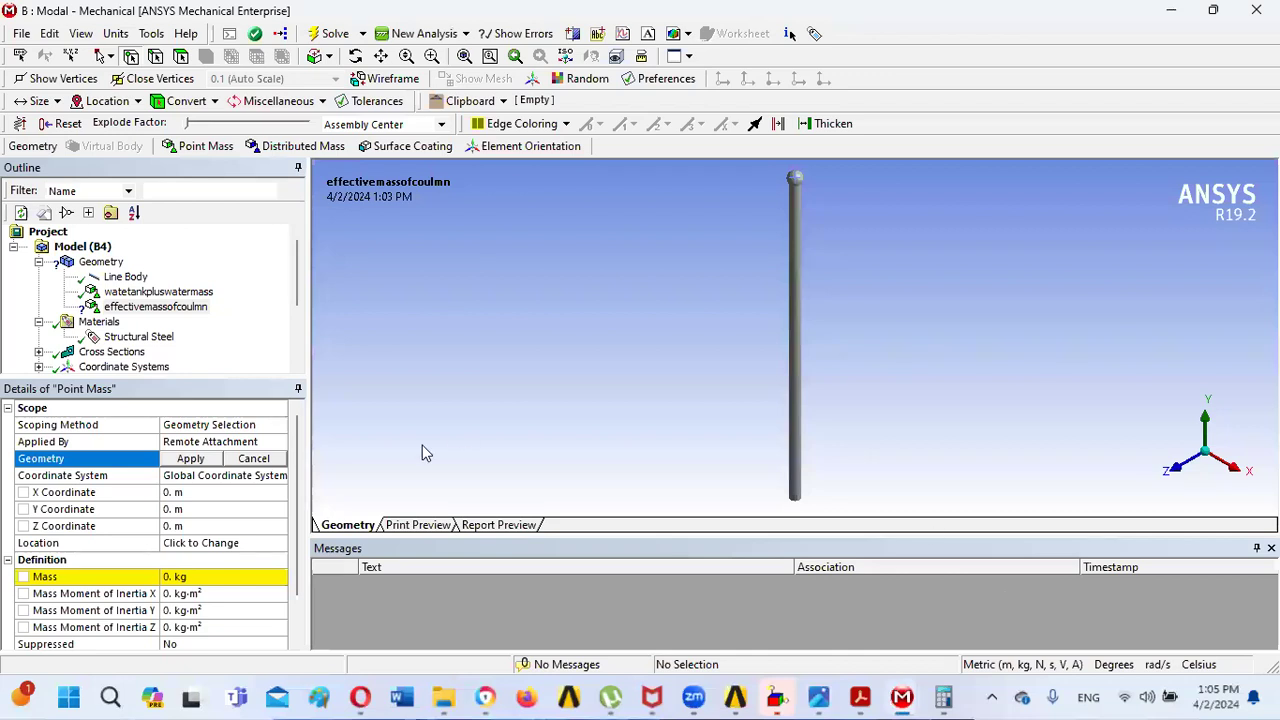
pyautogui.click(189, 576)
pyautogui.write('117.')
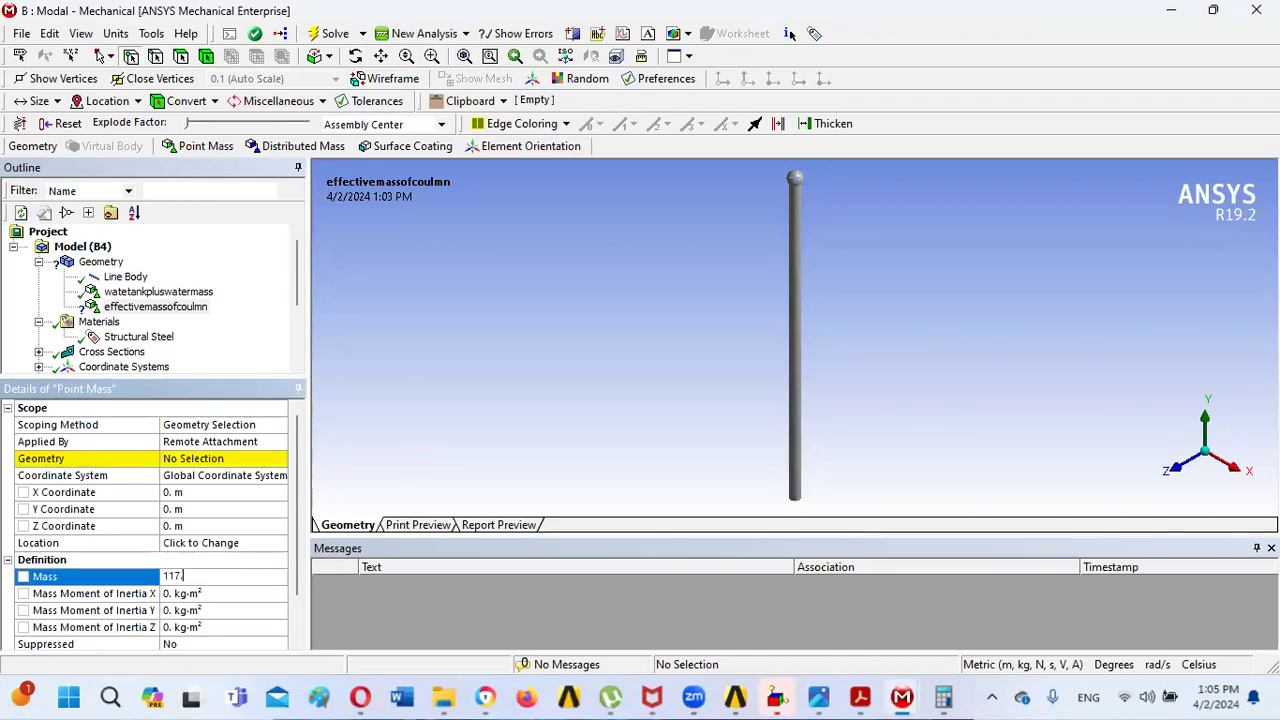
pyautogui.click(941, 697)
pyautogui.click(938, 697)
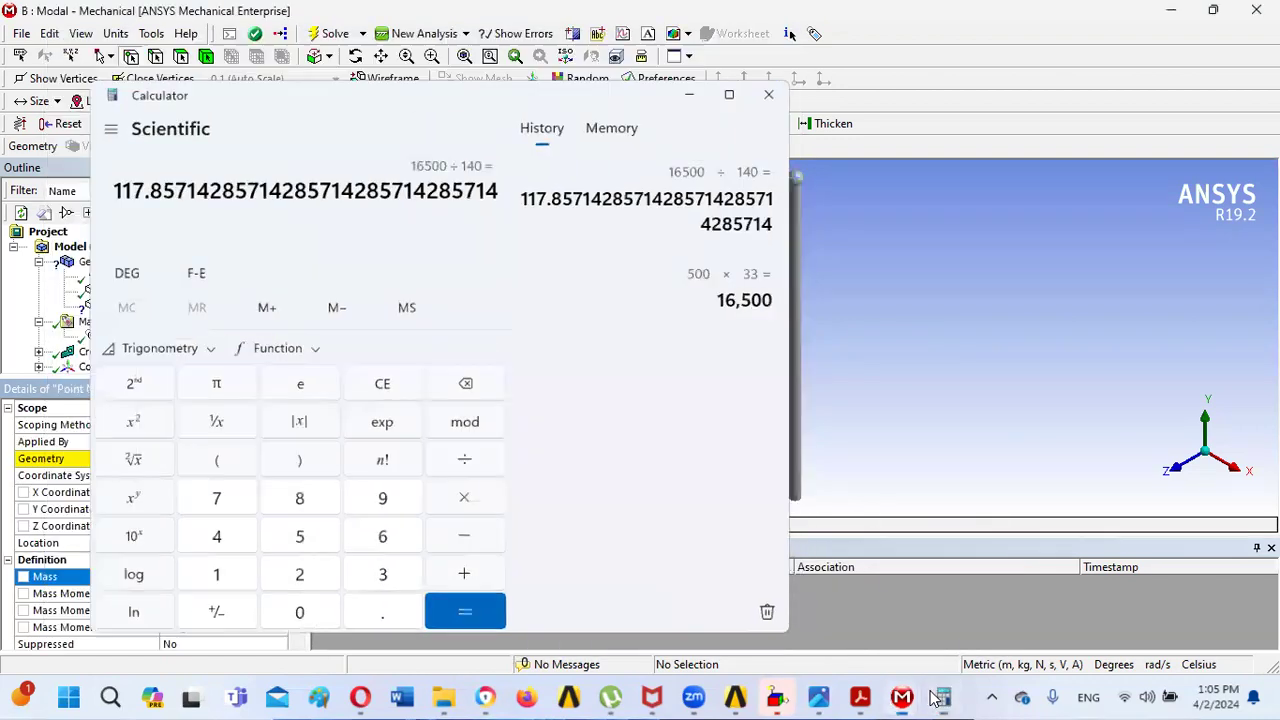
pyautogui.click(211, 572)
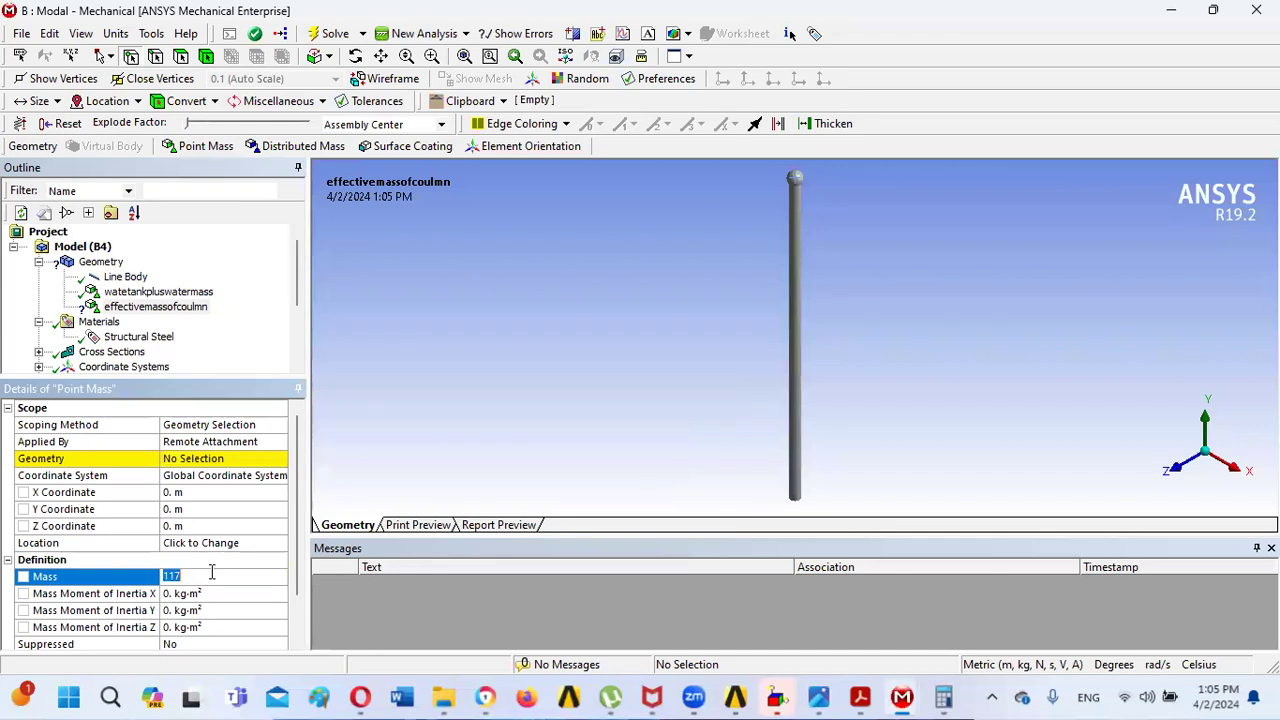
pyautogui.click(212, 572)
pyautogui.write('.8571')
pyautogui.press('Return')
# - Scope the effectivemassofcoulmn point mass to the vertex at the column's upper end
pyautogui.click(166, 462)
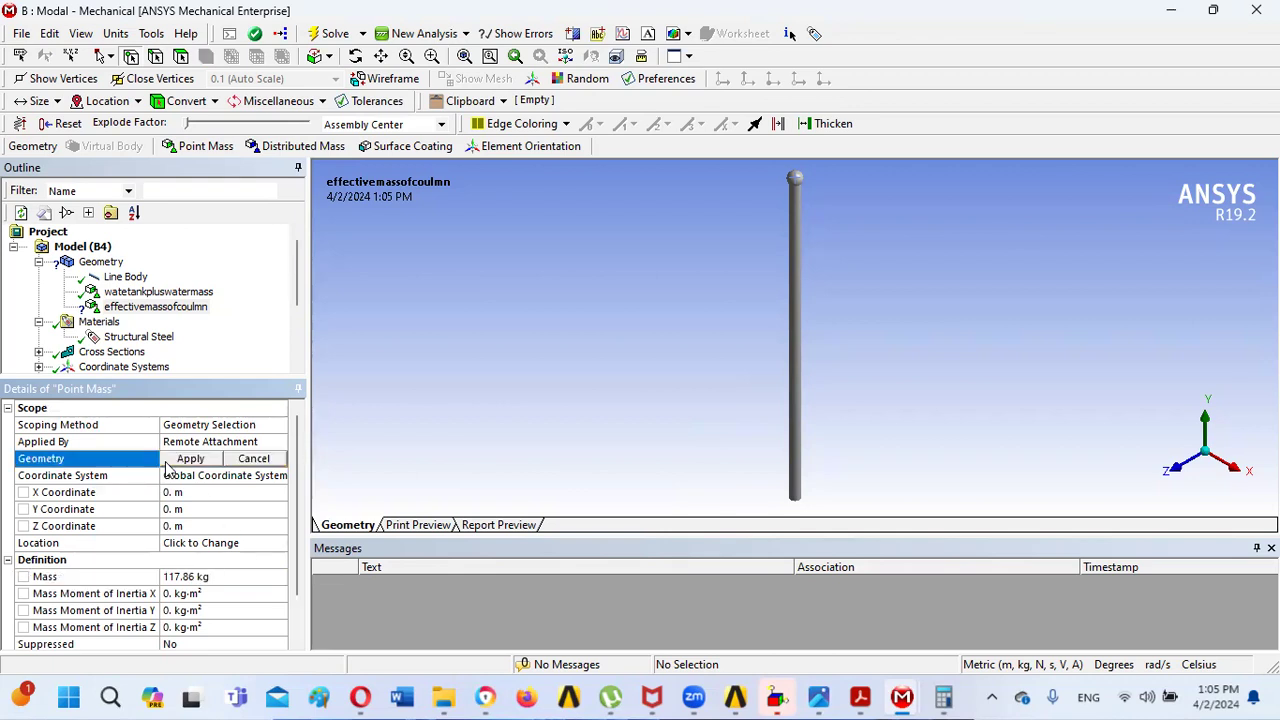
pyautogui.click(794, 176)
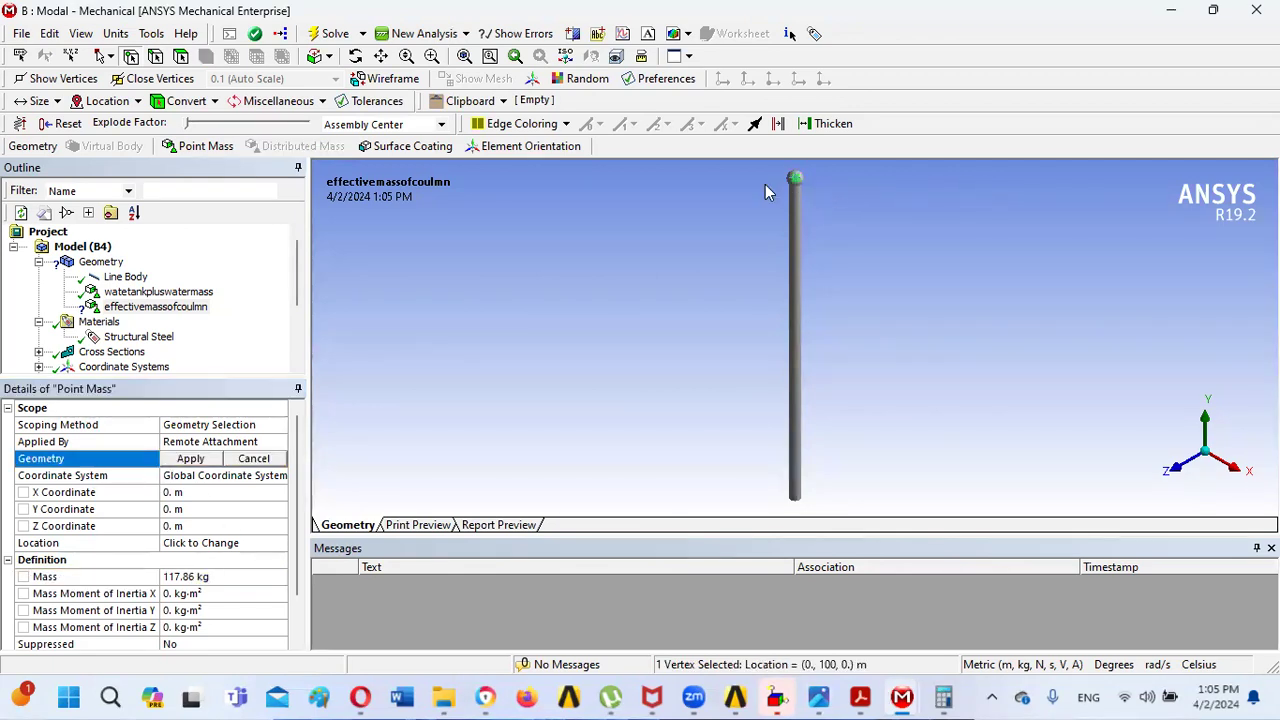
pyautogui.click(188, 459)
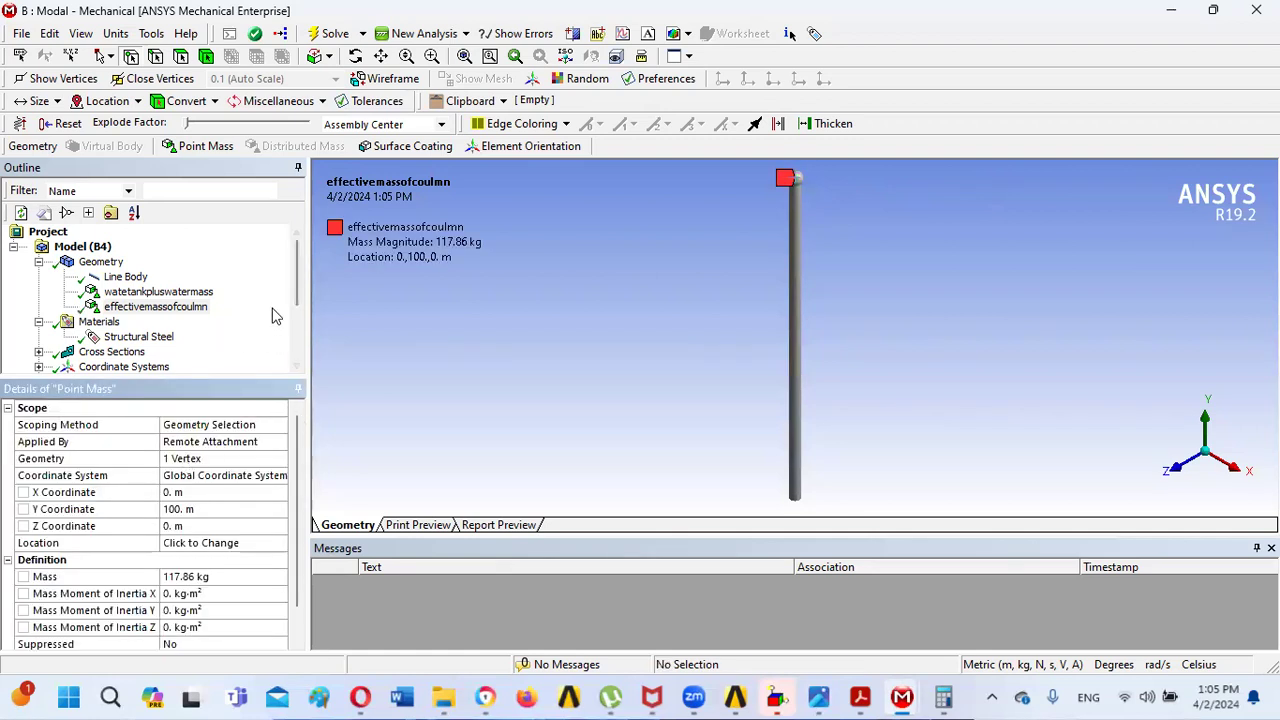
# - Insert a Fixed Support under Modal (B5) and scope it to the vertex at the column's base
pyautogui.moveTo(304, 283); pyautogui.dragTo(306, 316)
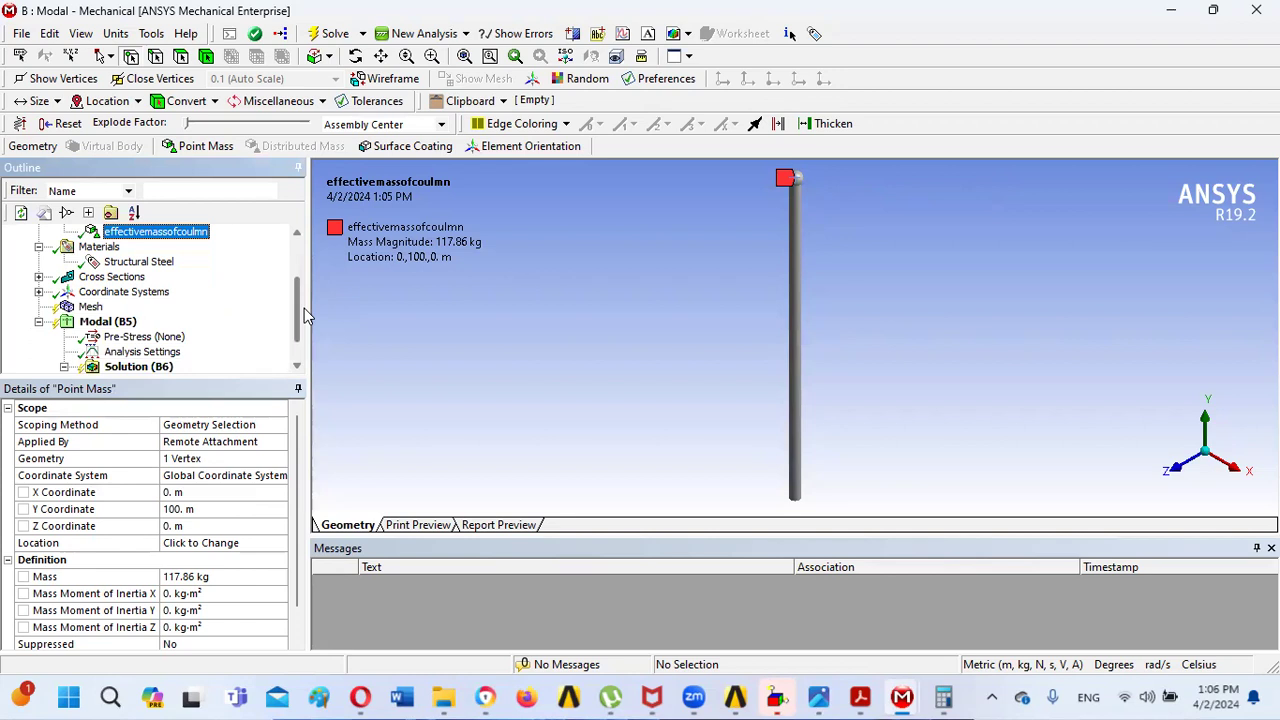
pyautogui.rightClick(126, 323)
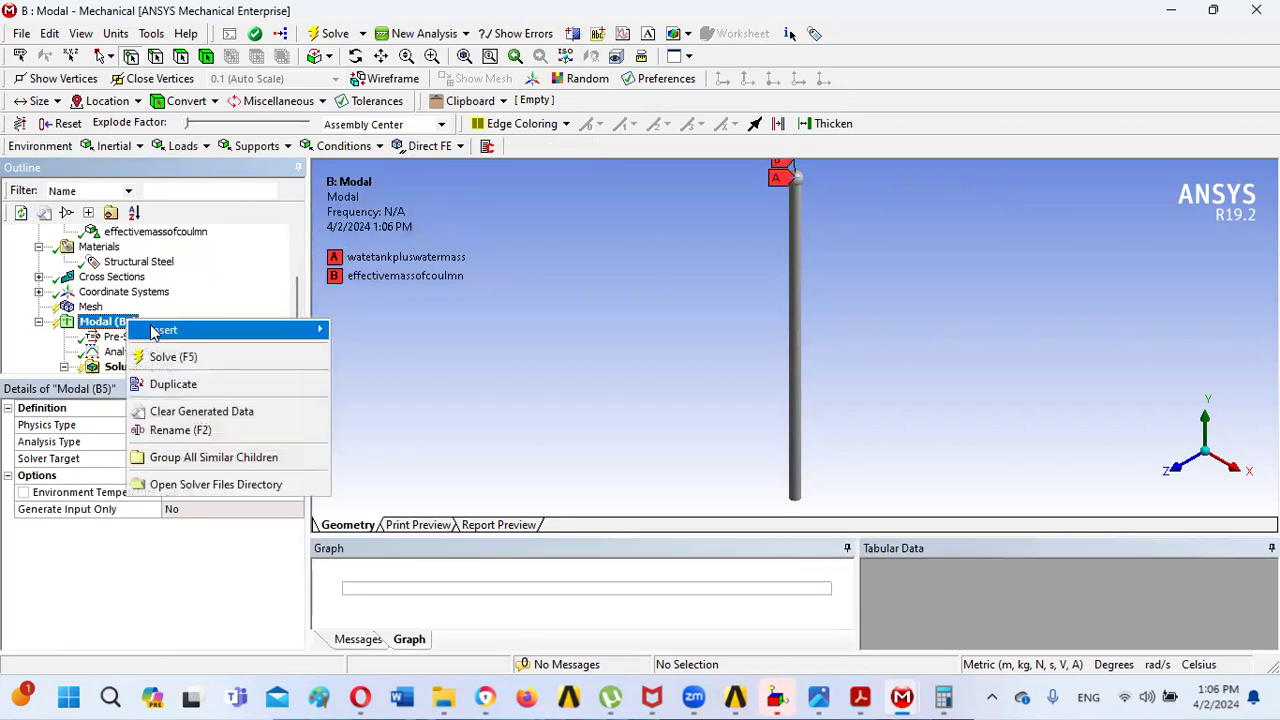
pyautogui.moveTo(165, 331)
pyautogui.click(390, 388)
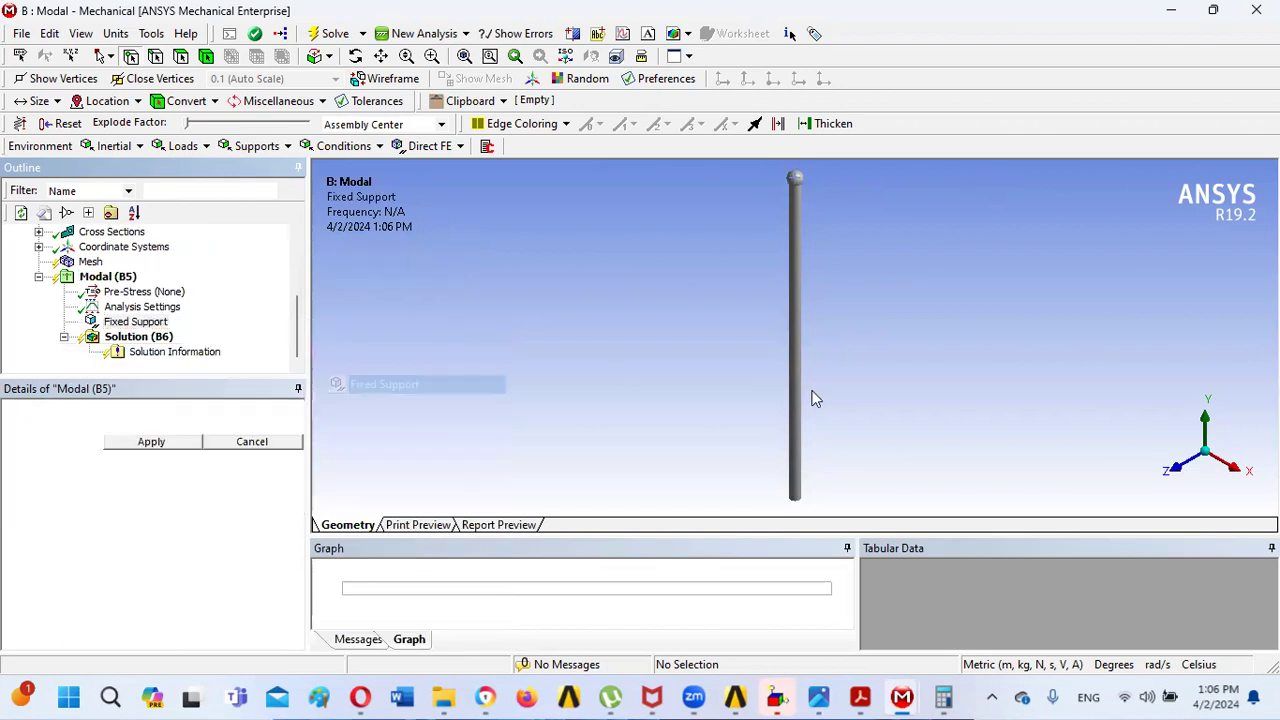
pyautogui.click(796, 500)
pyautogui.click(160, 443)
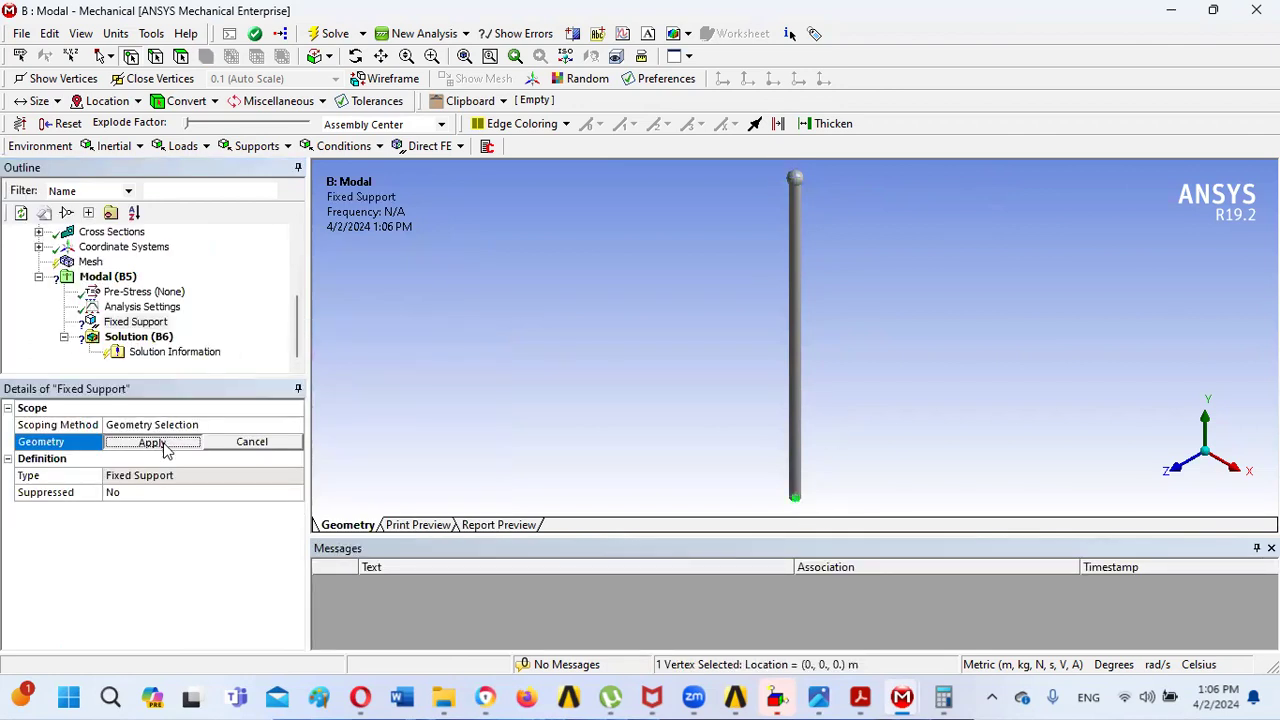
# - Add a Displacement at the column's upper vertex with the X component free and the Y and Z components set to 0 m
pyautogui.rightClick(140, 328)
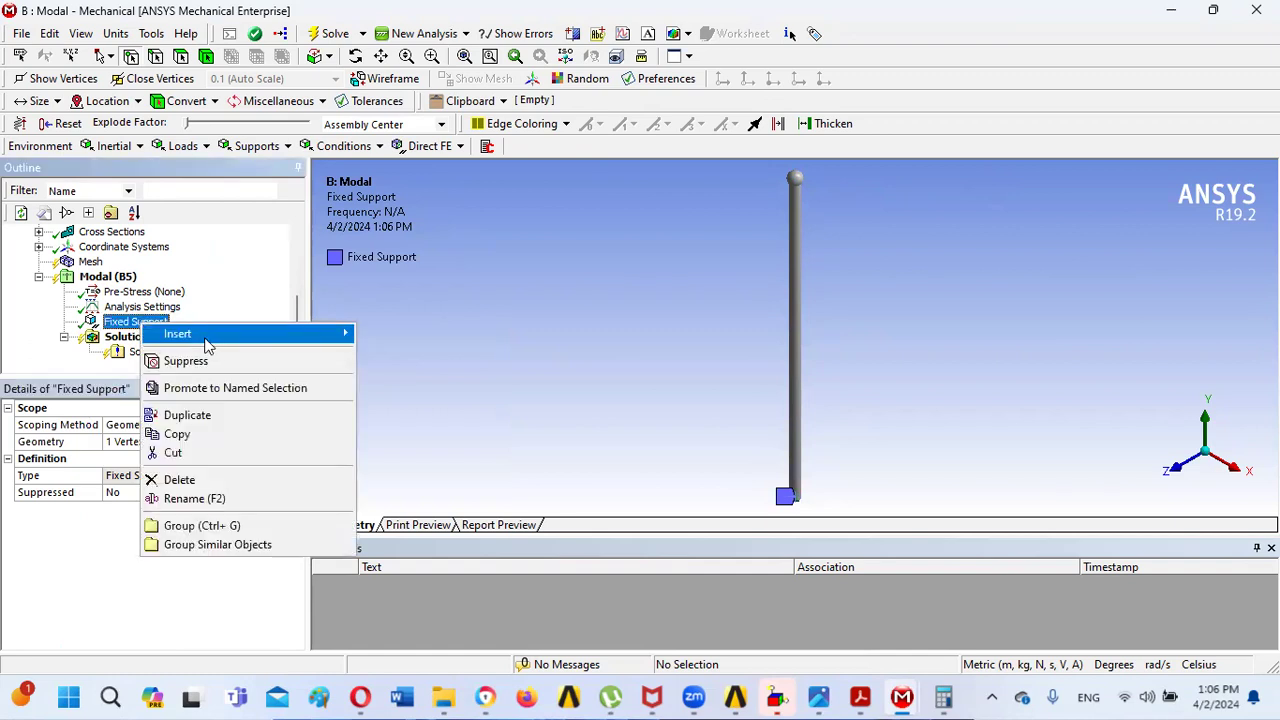
pyautogui.moveTo(206, 336)
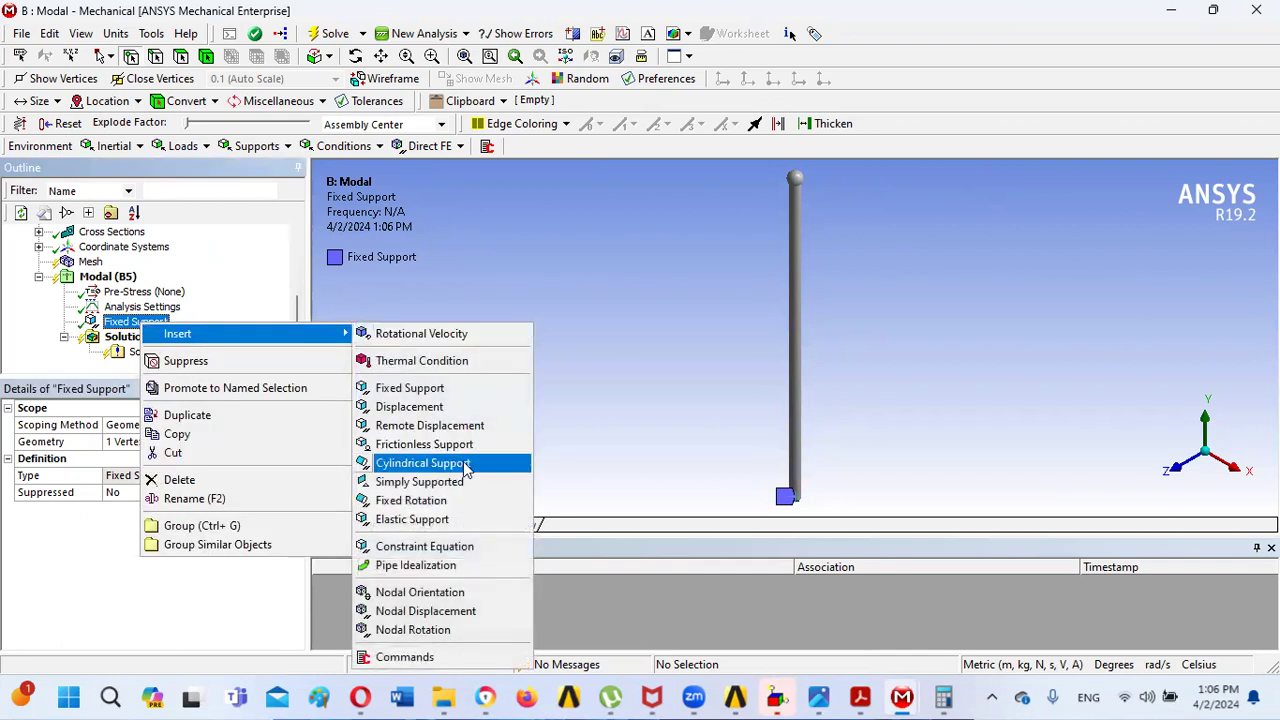
pyautogui.click(420, 406)
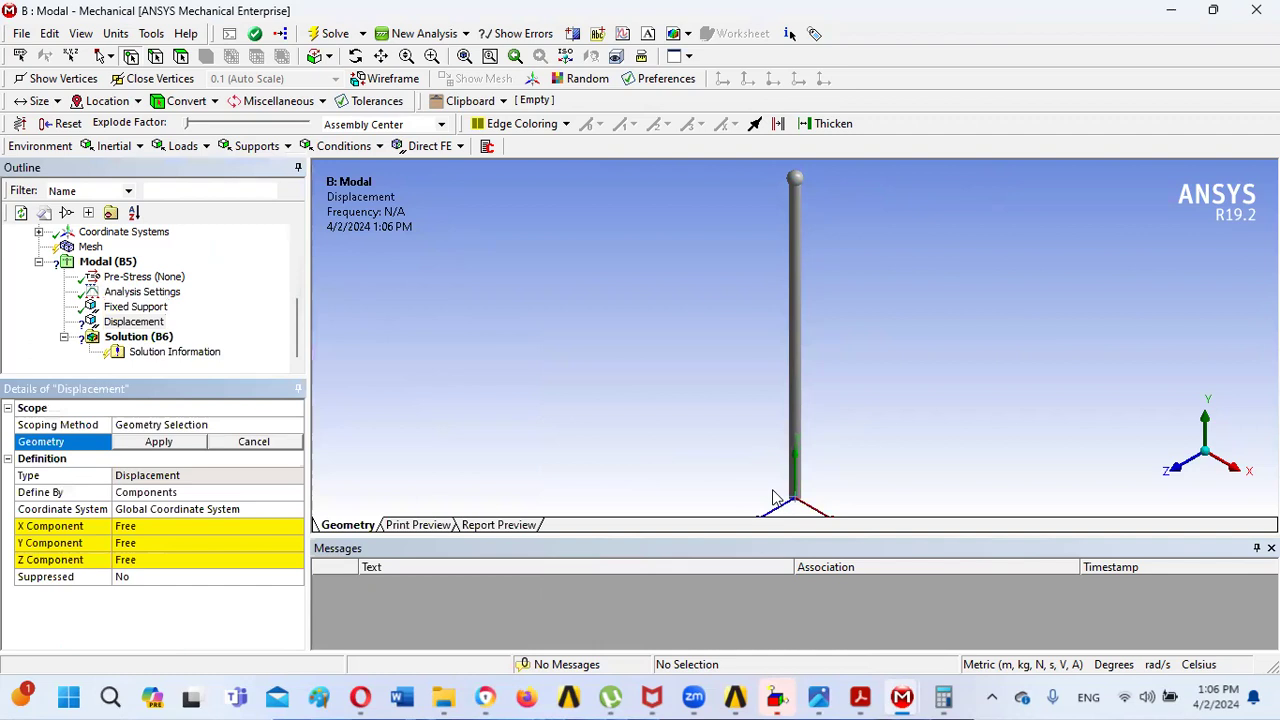
pyautogui.click(796, 184)
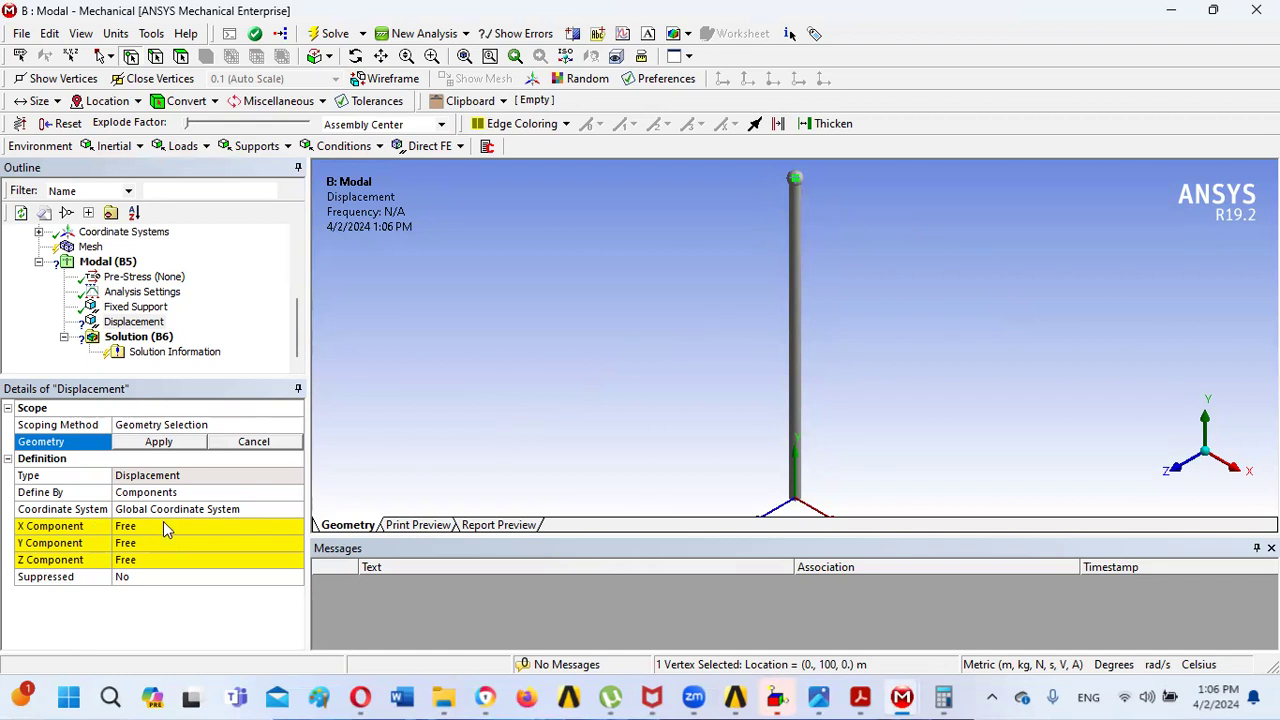
pyautogui.click(144, 541)
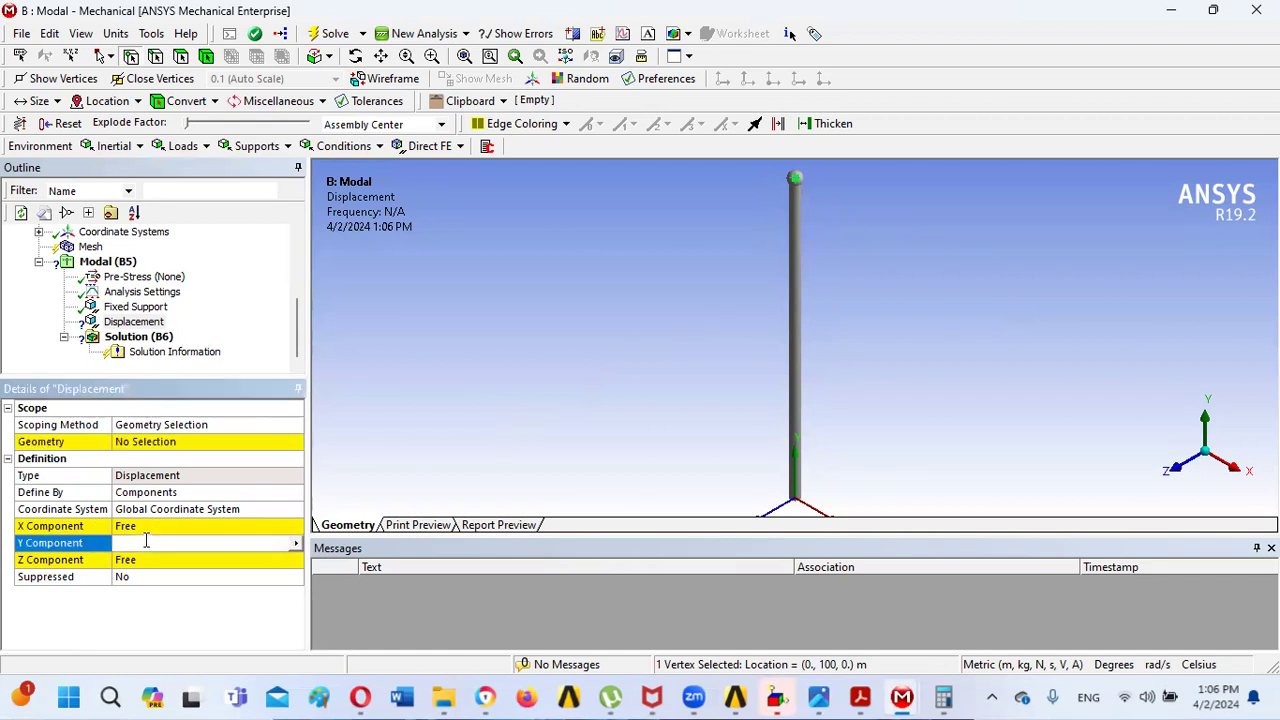
pyautogui.click(139, 560)
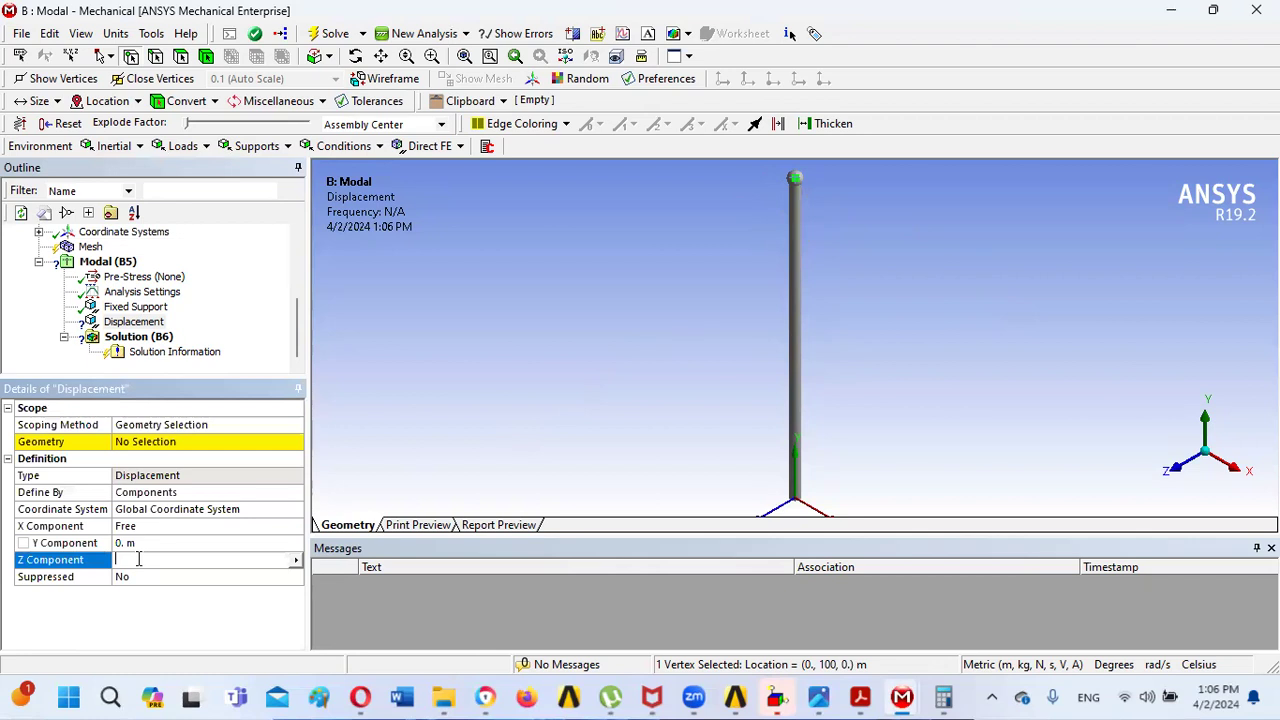
pyautogui.press('Return')
pyautogui.click(160, 442)
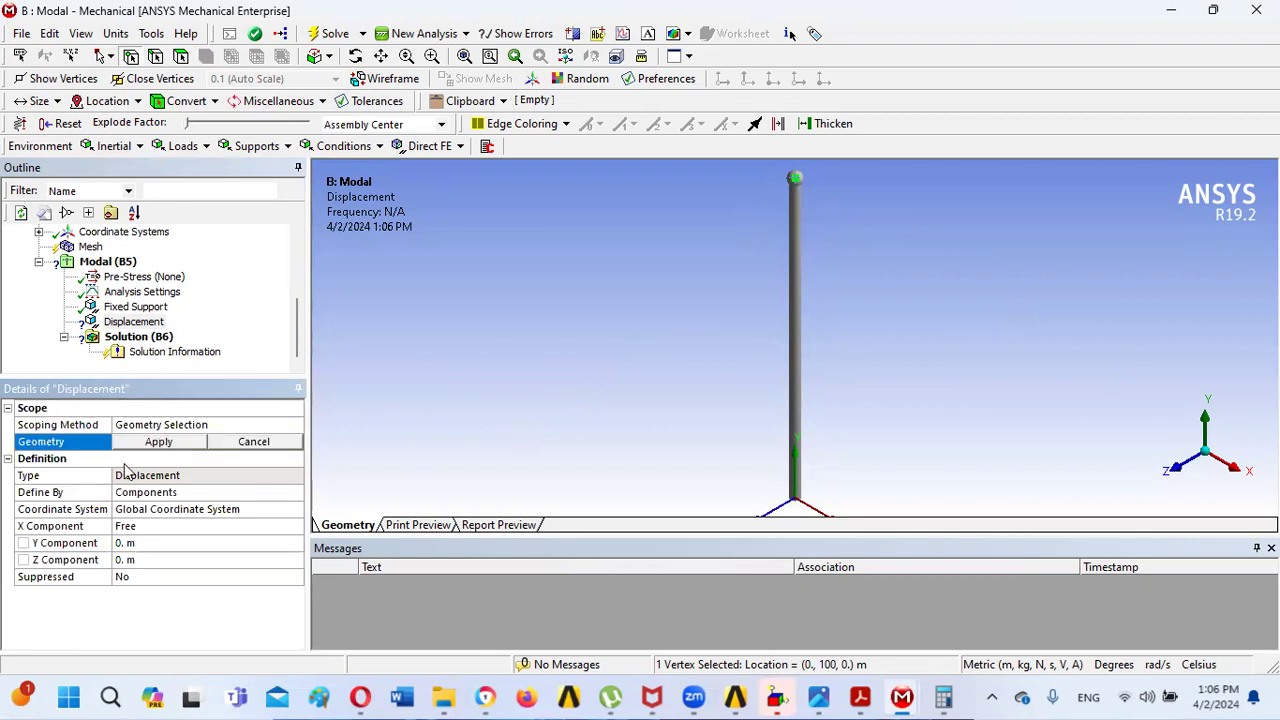
pyautogui.click(143, 446)
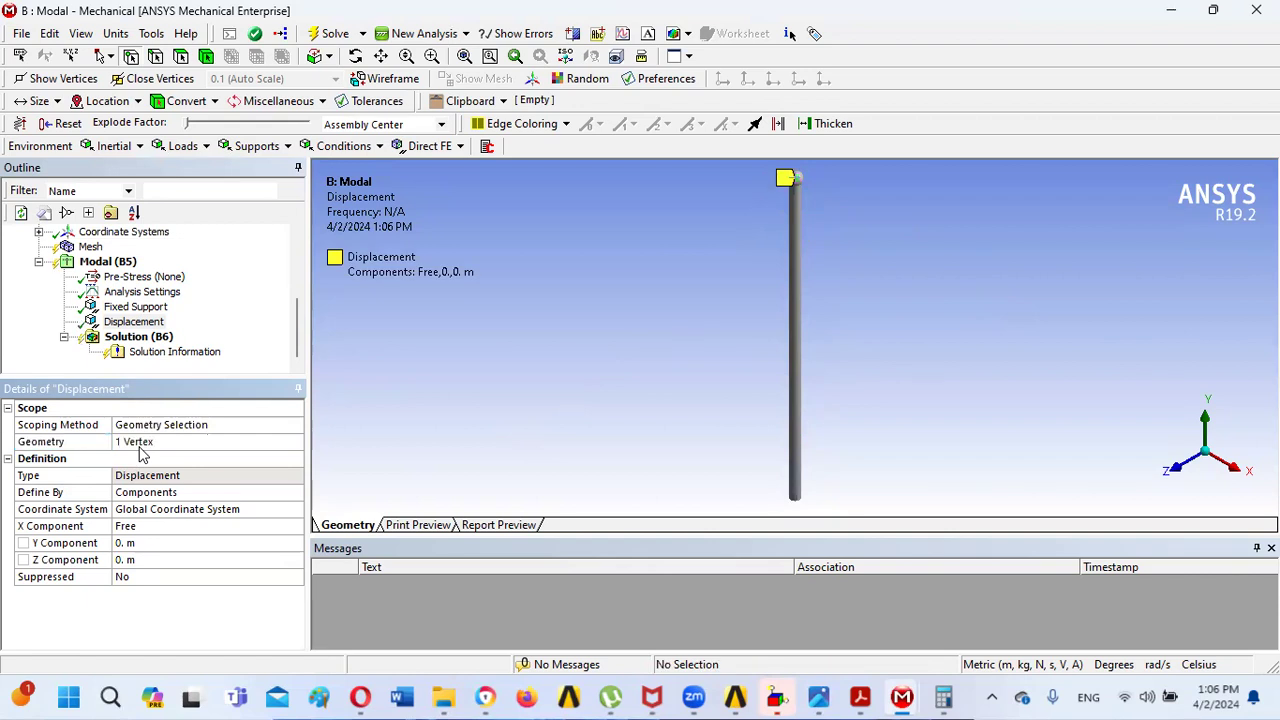
# - Insert a Total Deformation result under Solution (B6) and solve the modal analysis for it
pyautogui.rightClick(152, 336)
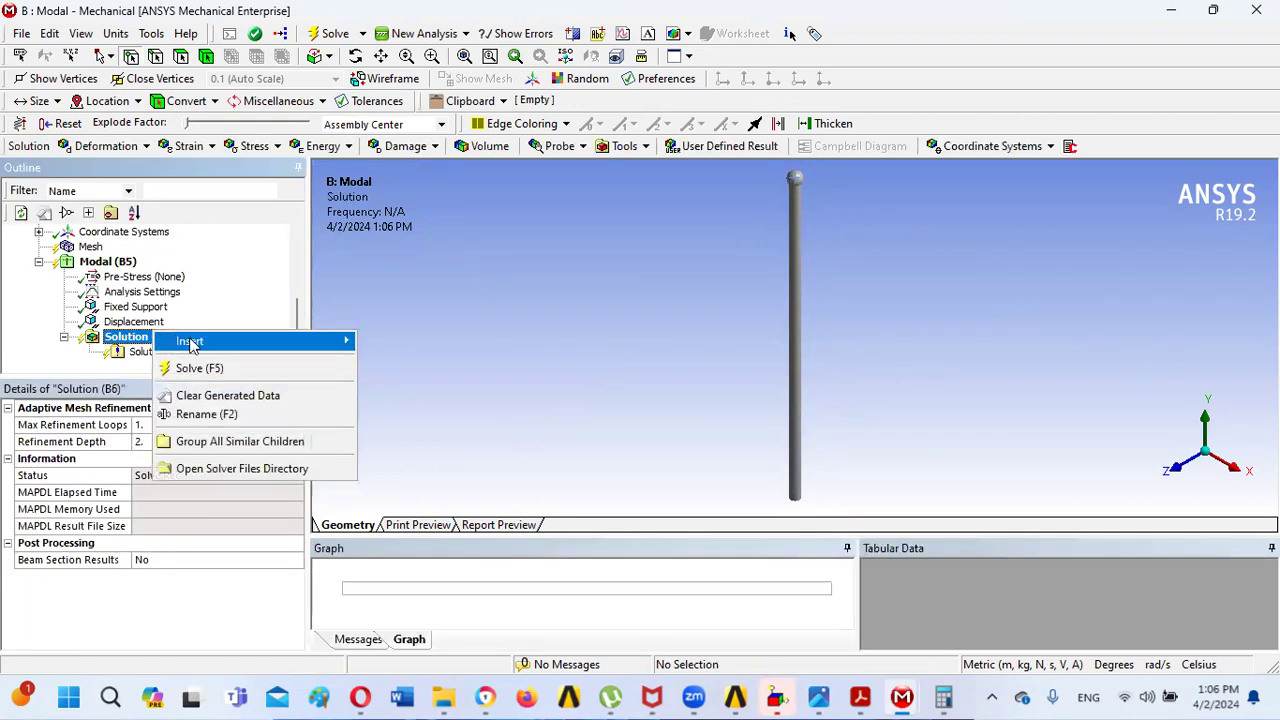
pyautogui.moveTo(330, 341)
pyautogui.moveTo(404, 349)
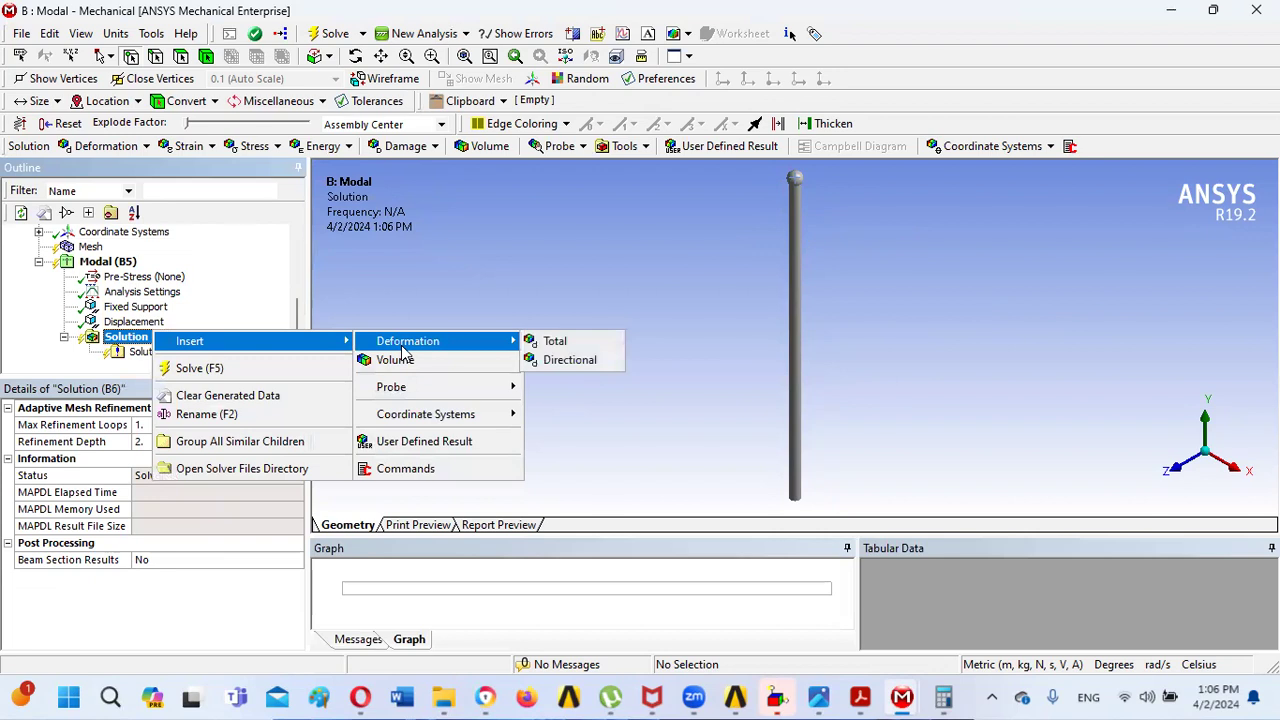
pyautogui.click(554, 342)
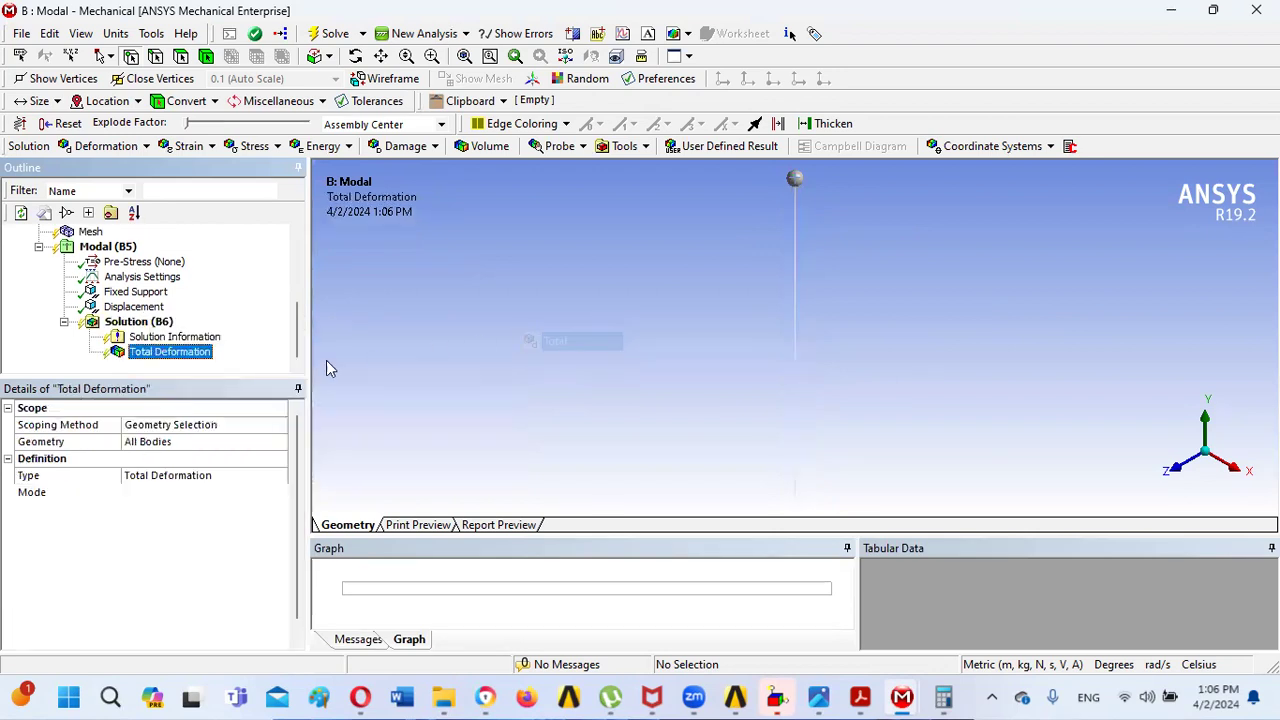
pyautogui.rightClick(175, 352)
pyautogui.click(222, 390)
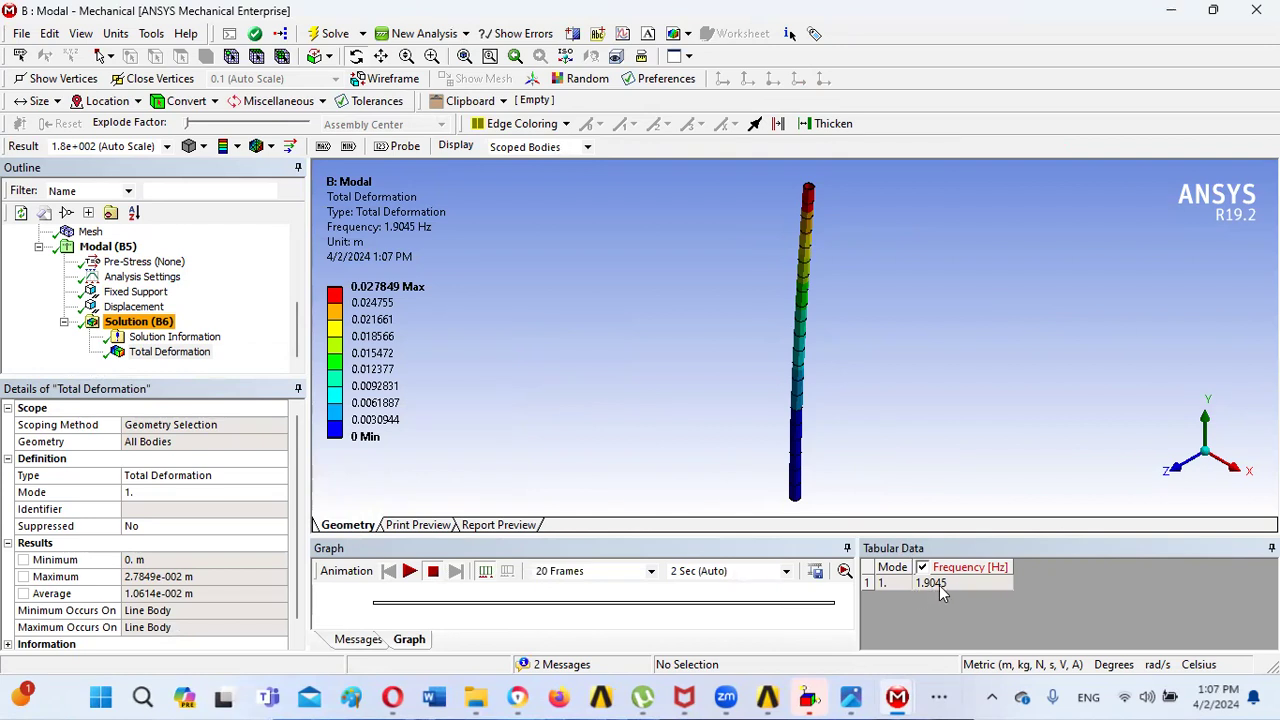
# - Compare system B's modal frequency with the handwritten solution image and review the point masses in system B's model
pyautogui.moveTo(851, 697)
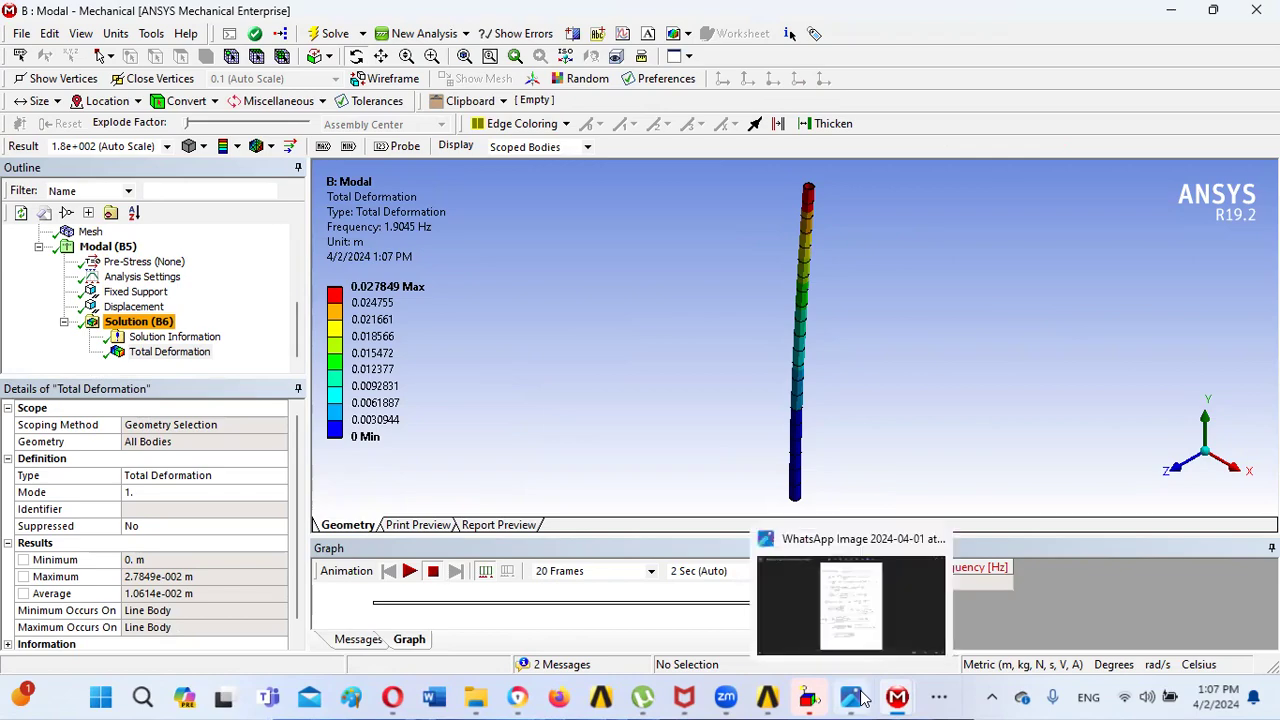
pyautogui.click(867, 607)
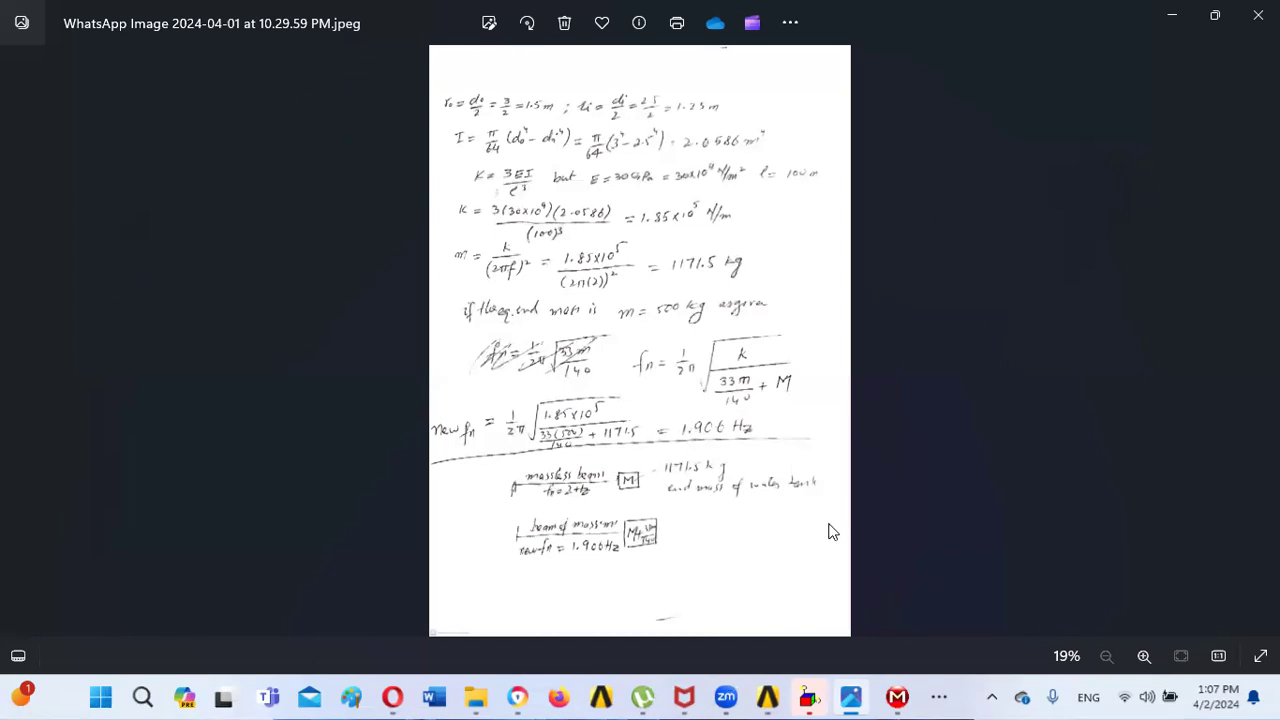
pyautogui.moveTo(852, 695)
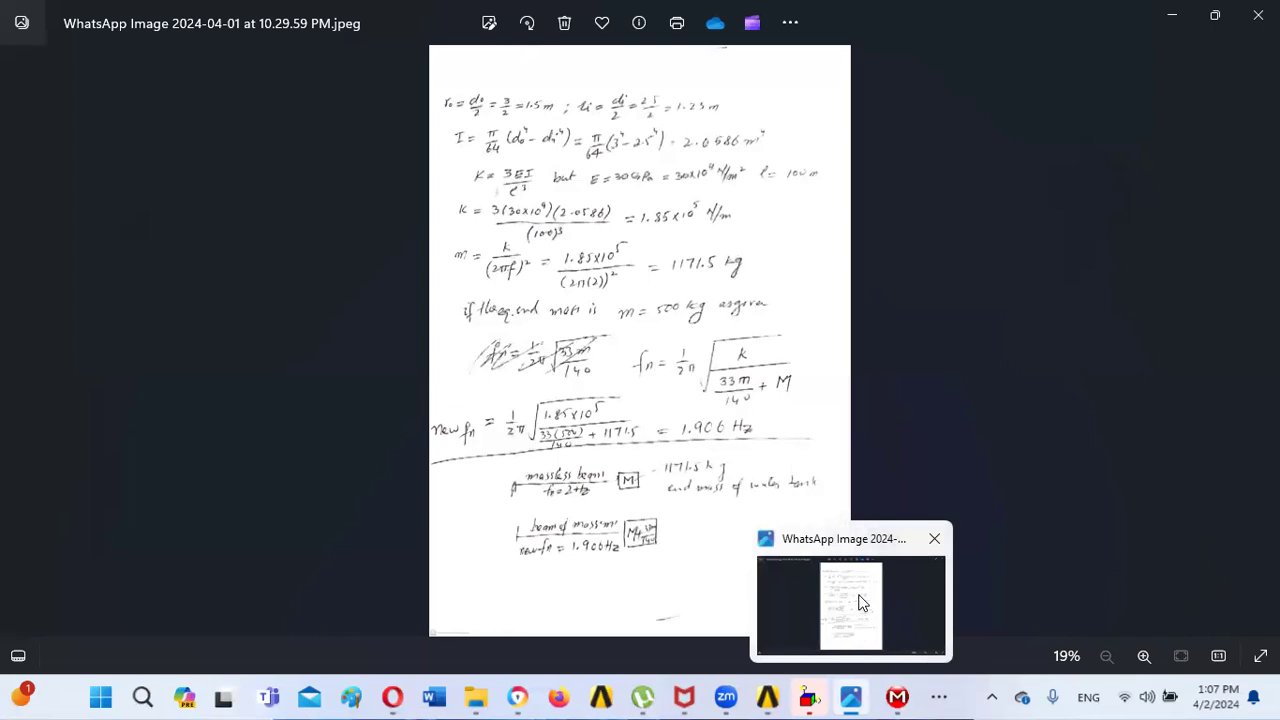
pyautogui.moveTo(897, 697)
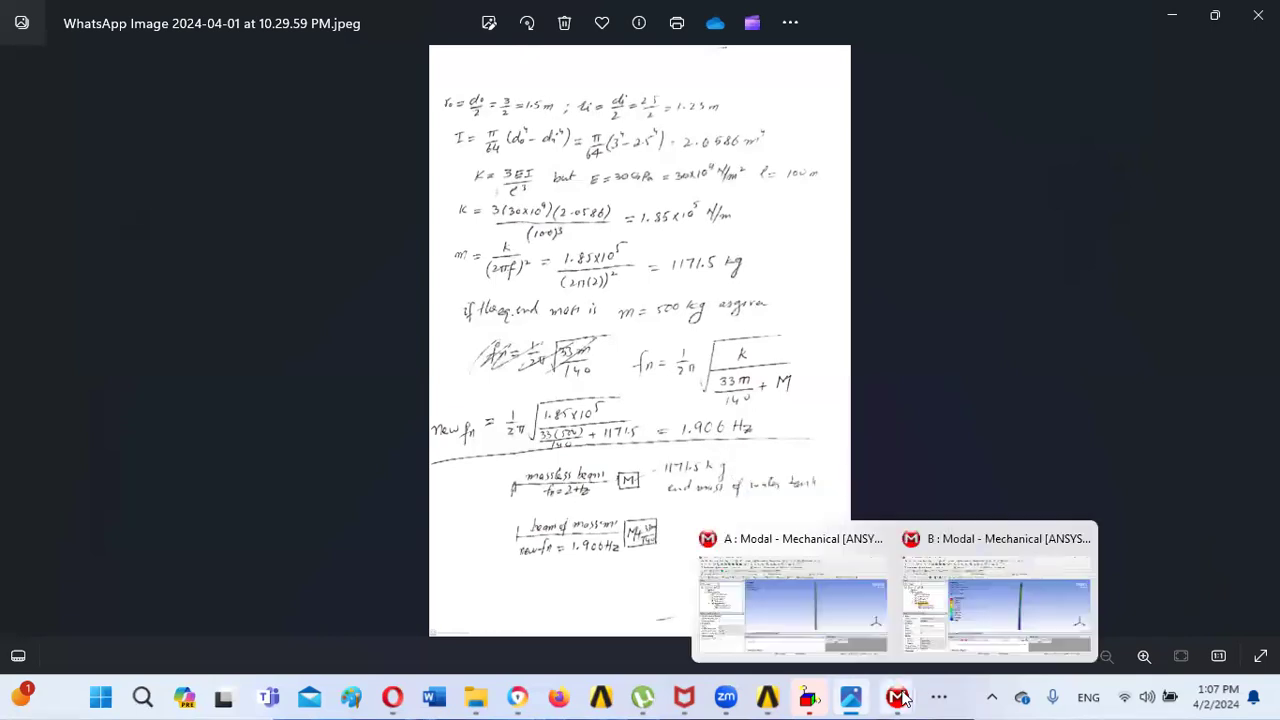
pyautogui.click(953, 623)
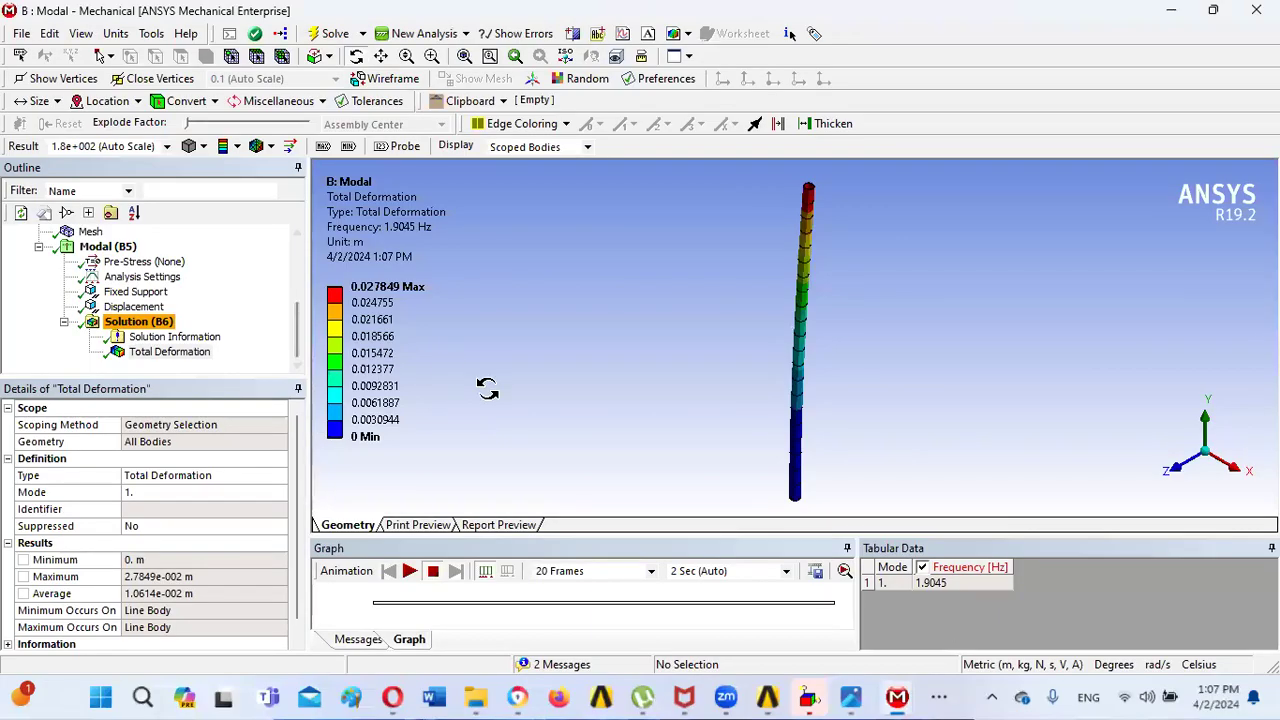
pyautogui.moveTo(298, 318); pyautogui.dragTo(296, 246)
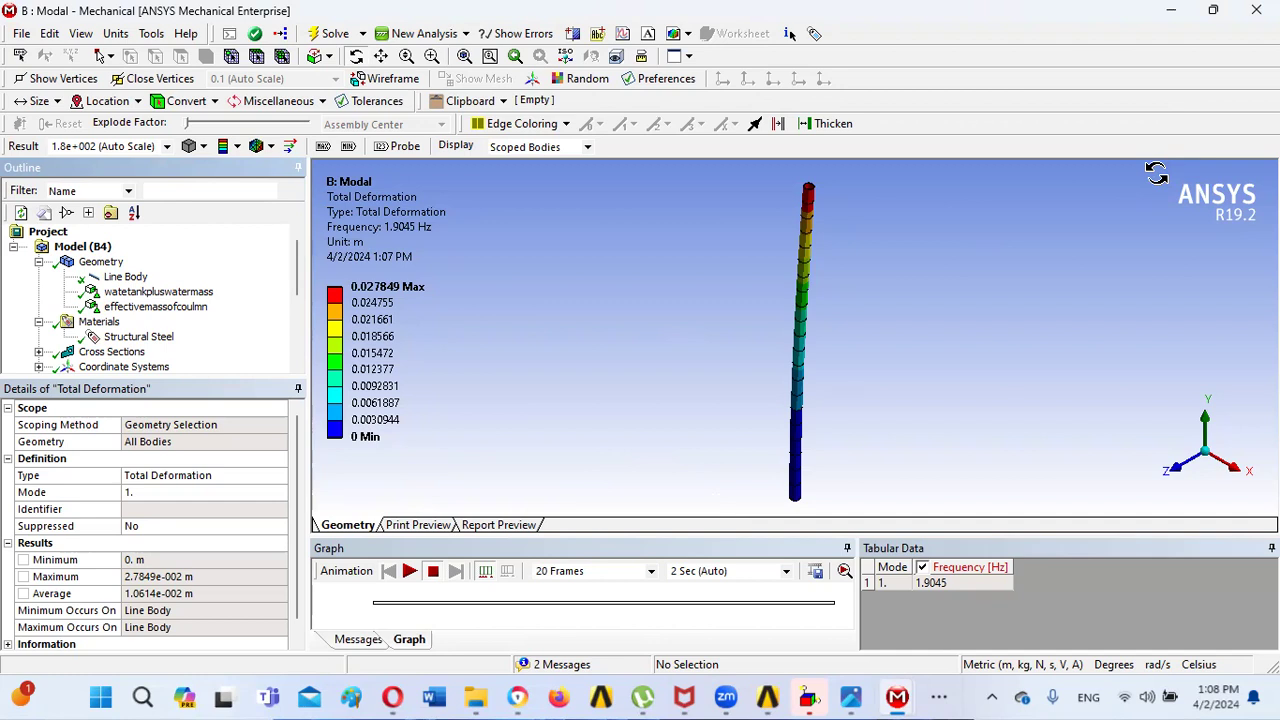
# - Switch to Workbench, add a third Modal system beside system B, and link system A's Geometry to its Geometry cell
pyautogui.click(1171, 10)
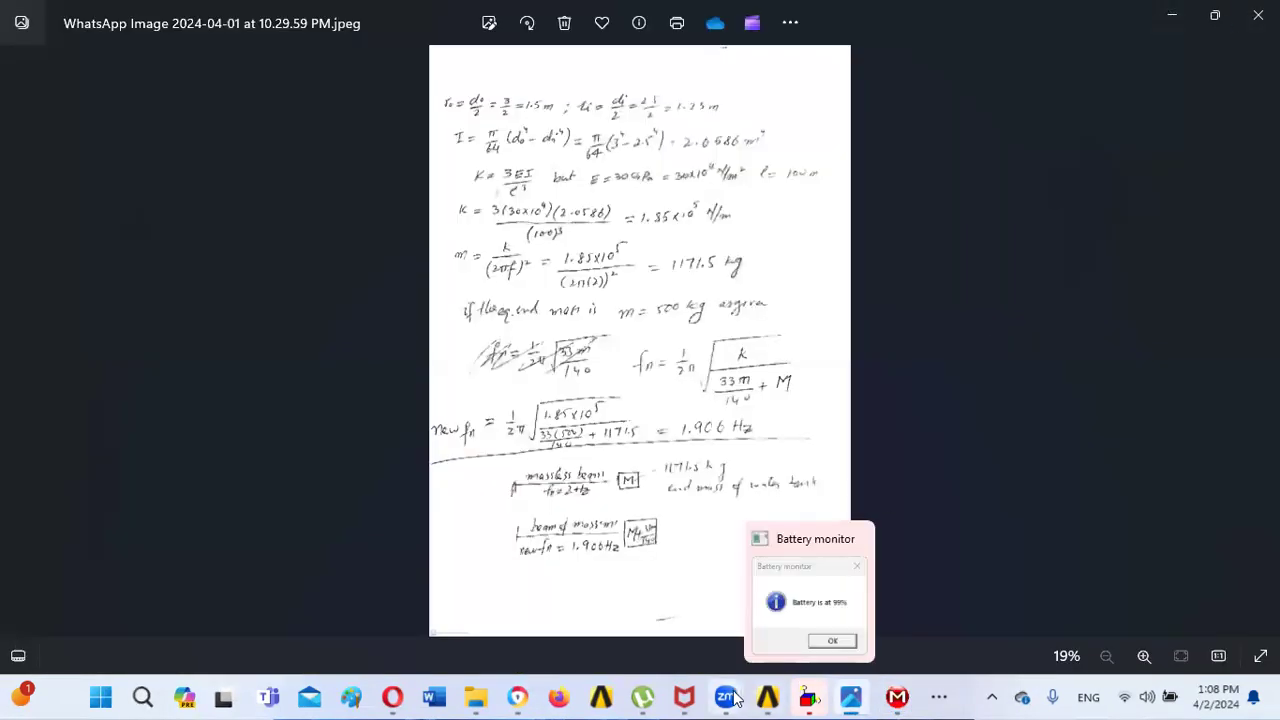
pyautogui.click(768, 697)
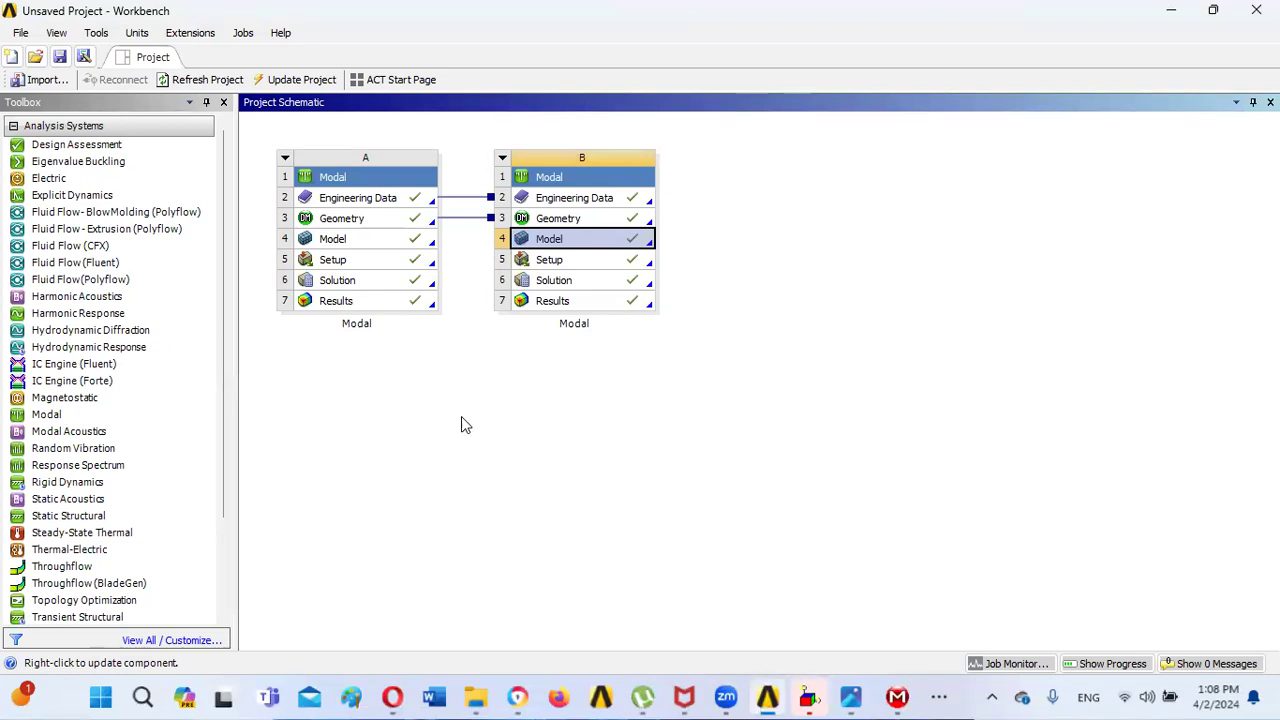
pyautogui.moveTo(70, 420); pyautogui.dragTo(802, 206)
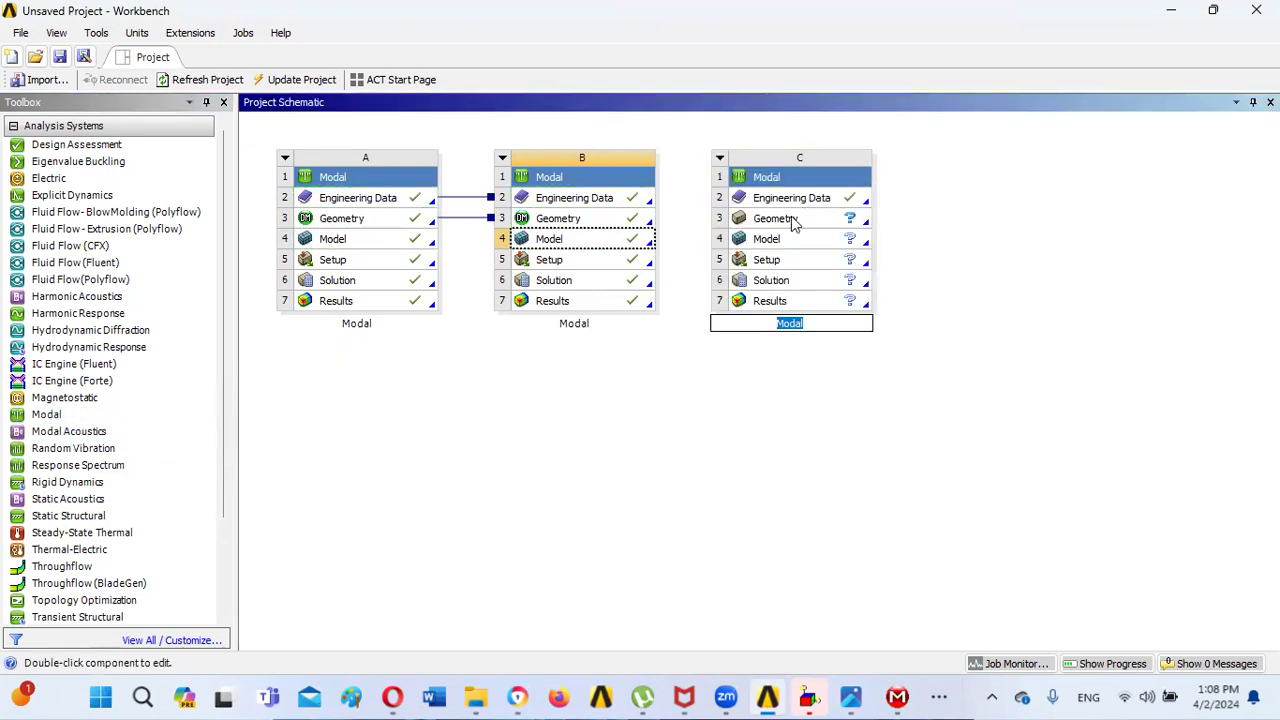
pyautogui.click(726, 380)
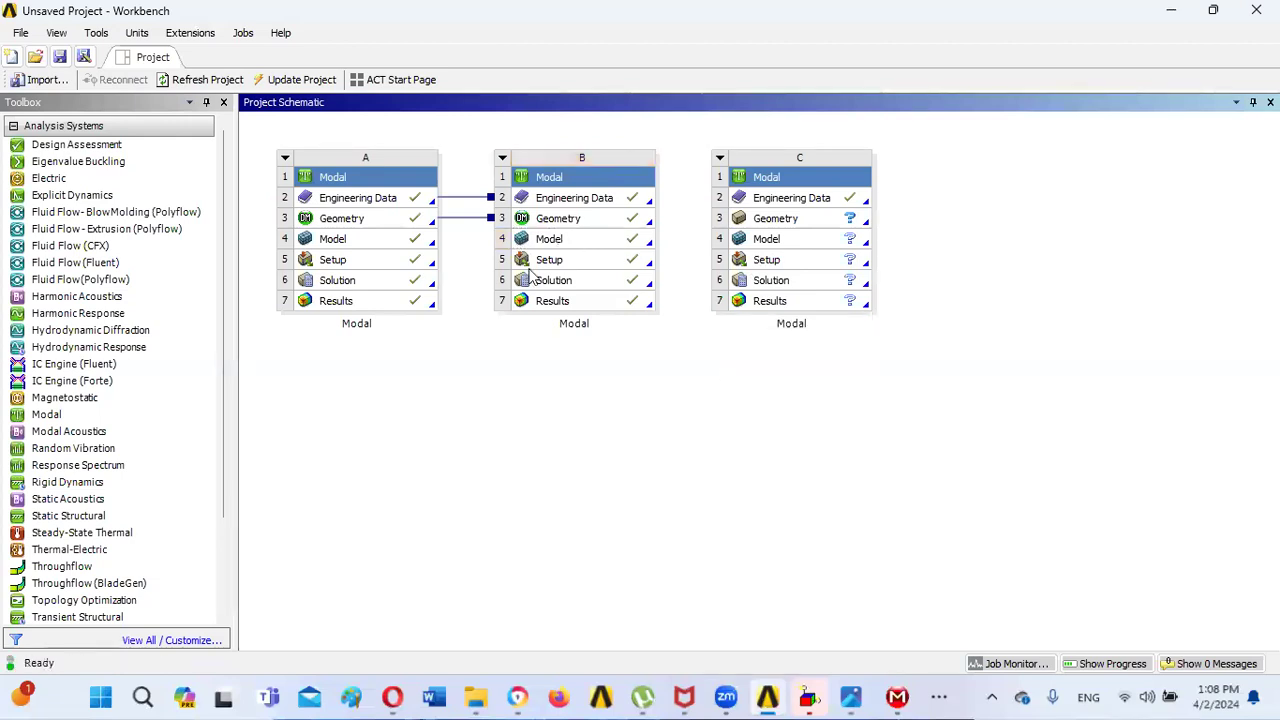
pyautogui.moveTo(418, 219); pyautogui.dragTo(778, 226)
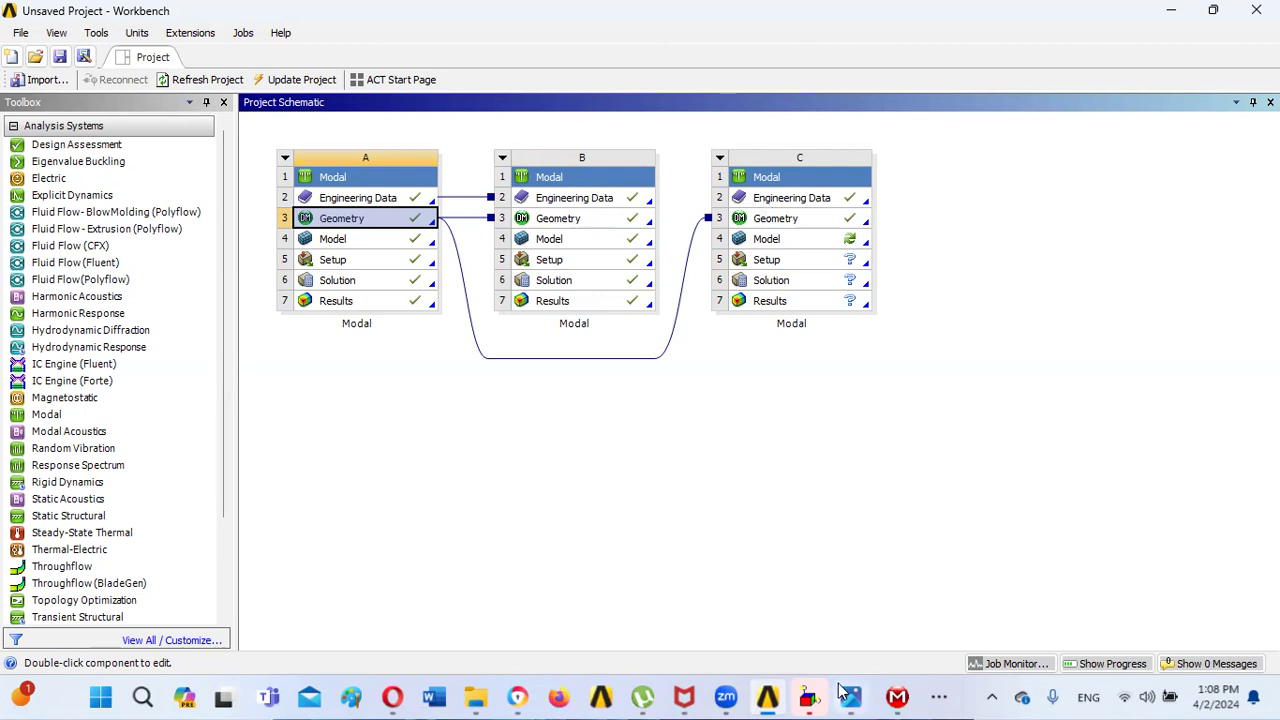
# - Look at the water tank figure in the vibrations textbook PDF in Adobe Acrobat, and return to Workbench
pyautogui.moveTo(862, 697)
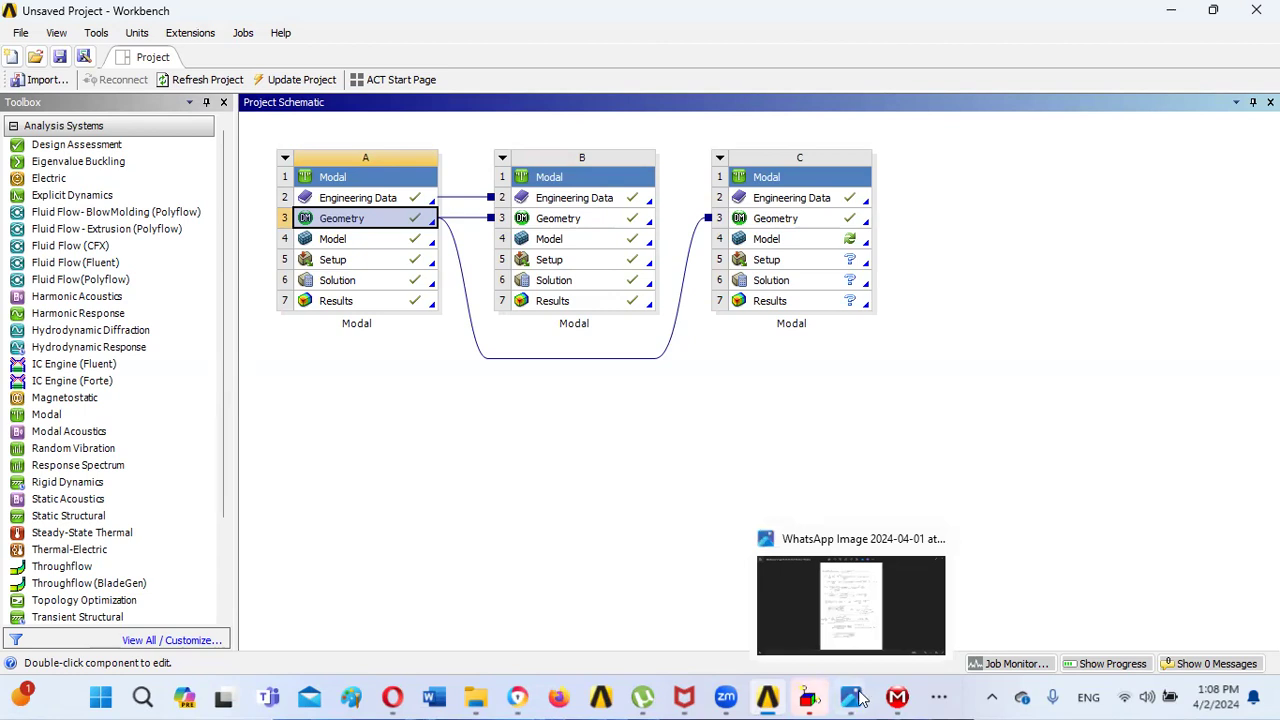
pyautogui.moveTo(820, 697)
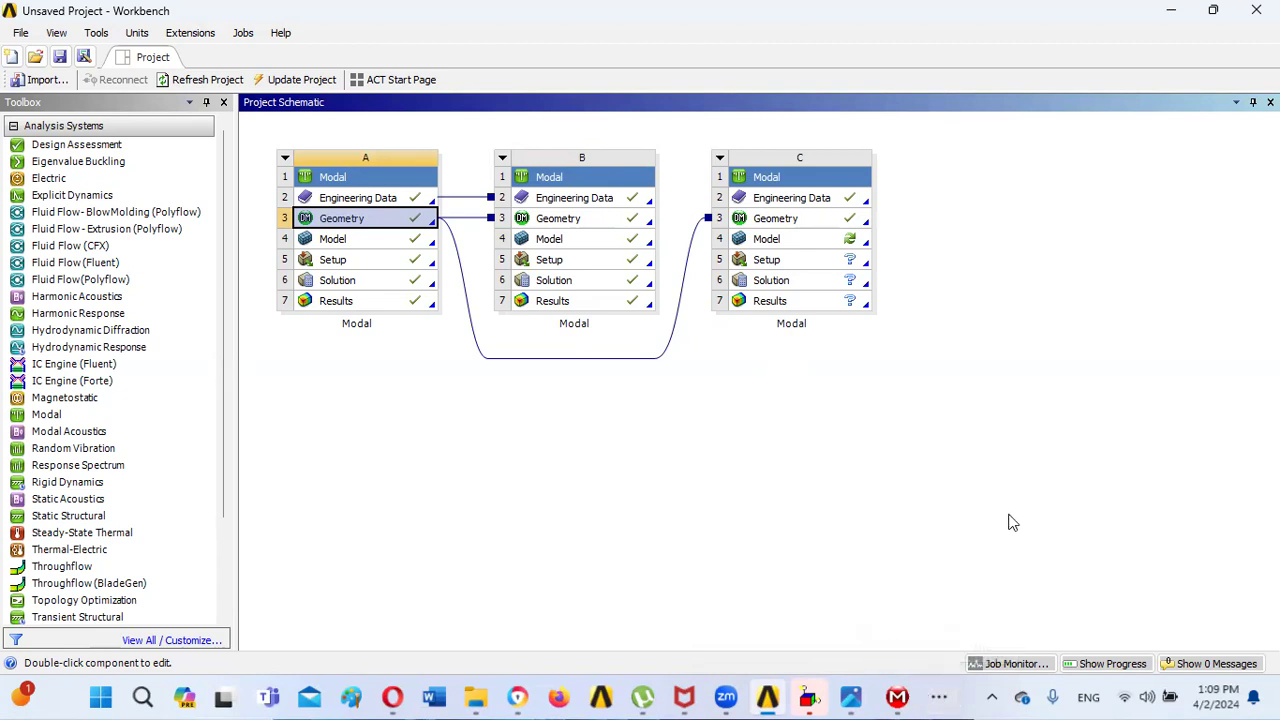
pyautogui.click(1275, 697)
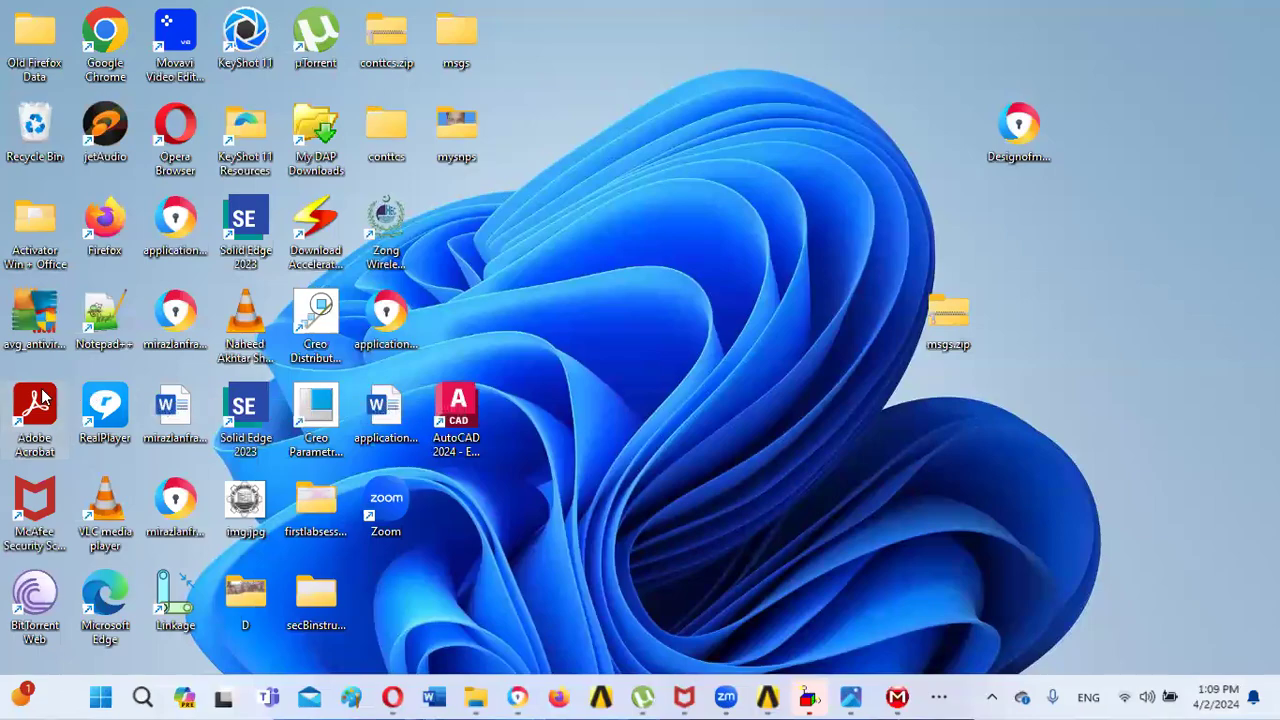
pyautogui.doubleClick(38, 405)
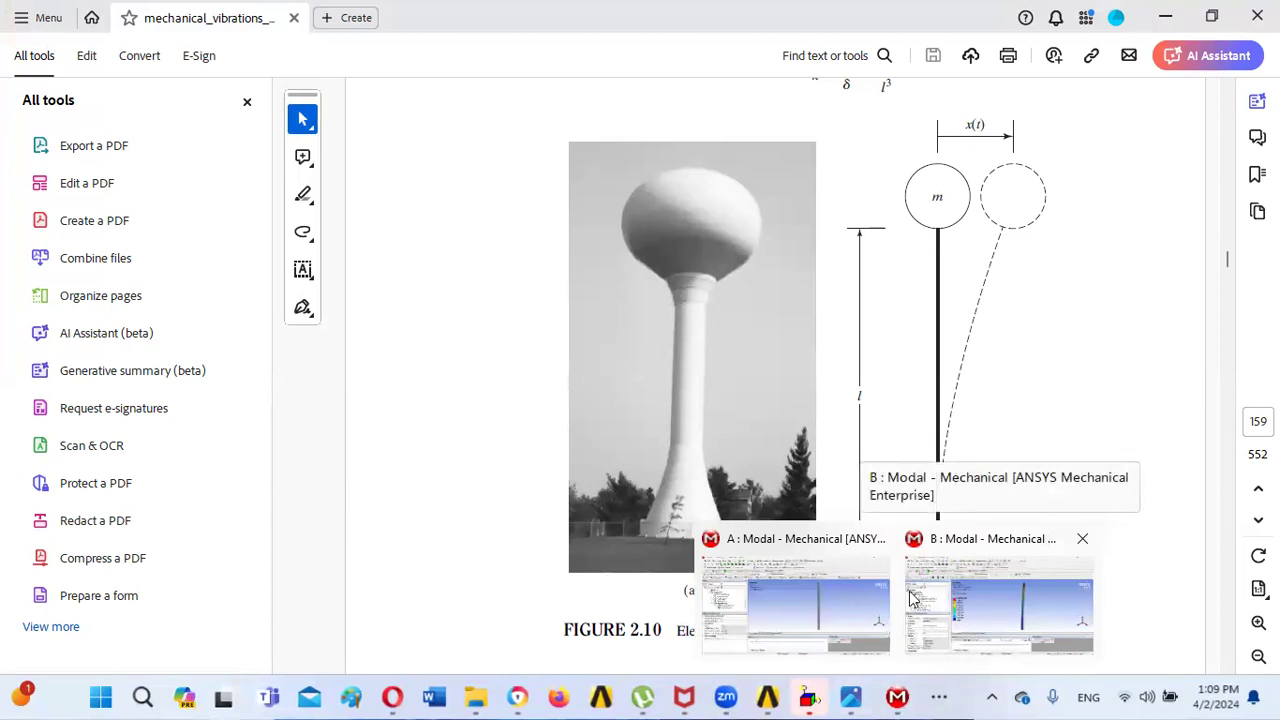
pyautogui.click(767, 697)
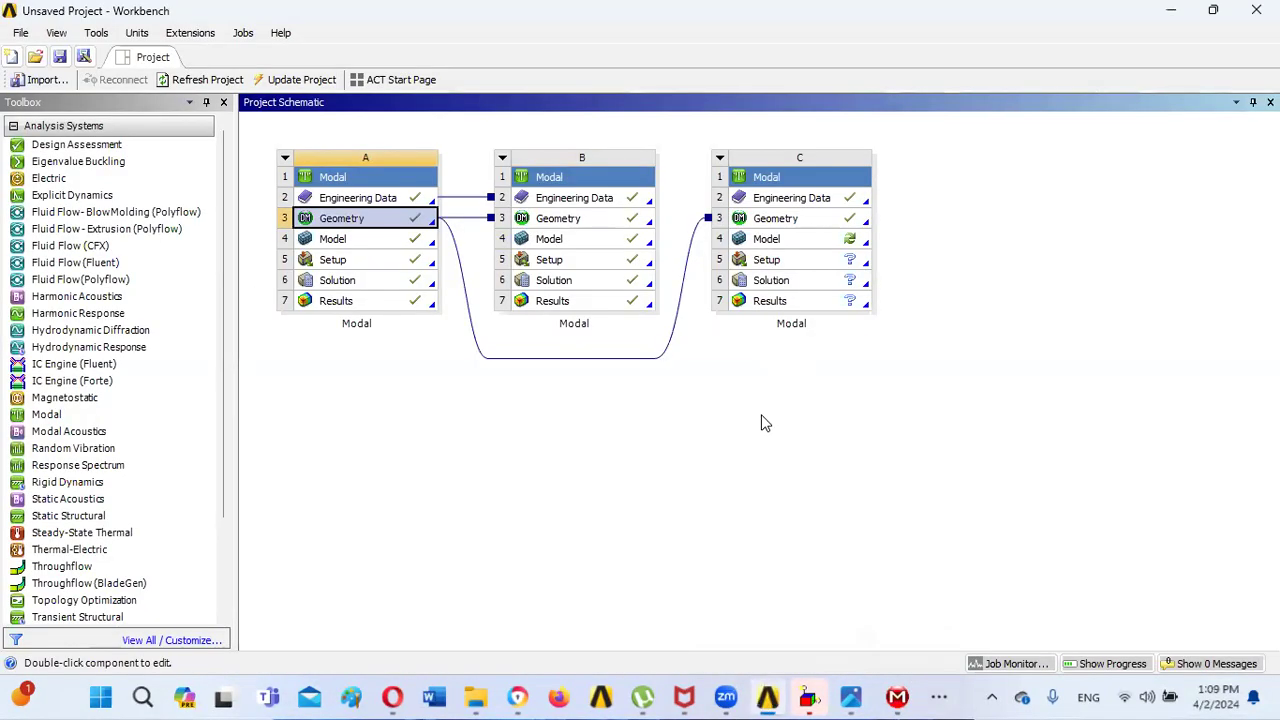
# - Open system C's Model in Mechanical and examine the Line Body's bounding box, volume, mass and cross-section properties
pyautogui.doubleClick(817, 240)
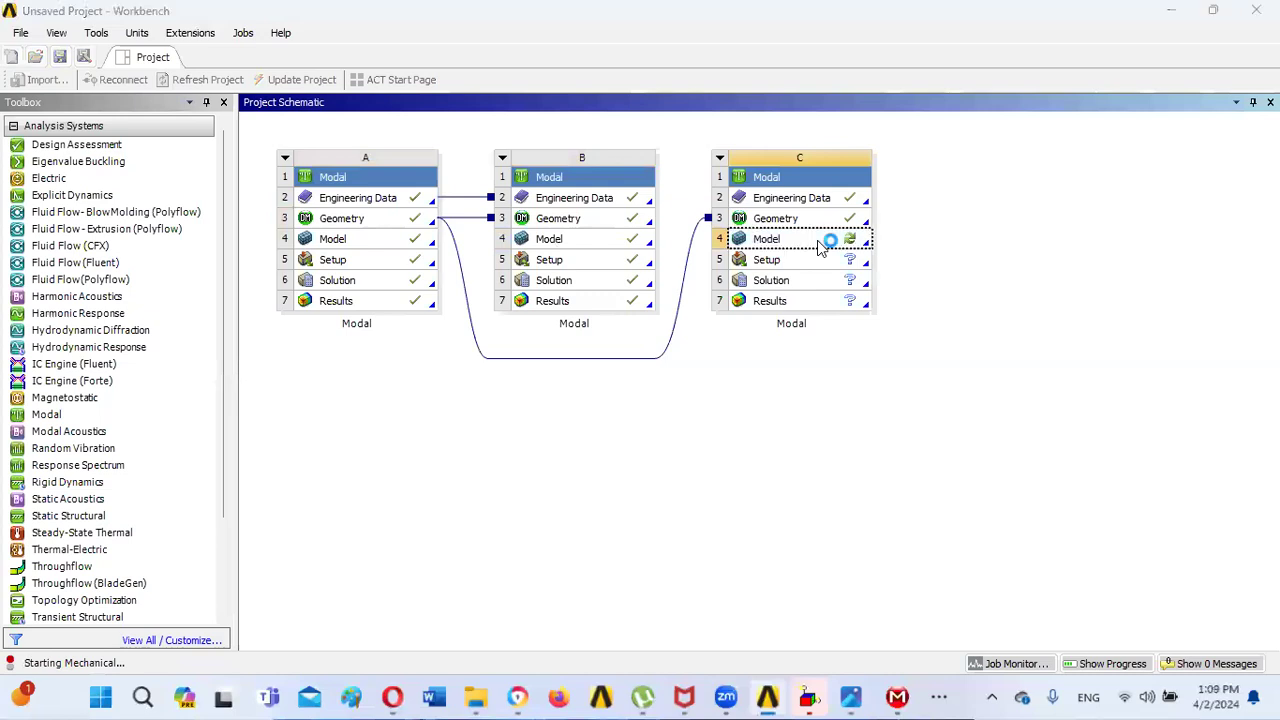
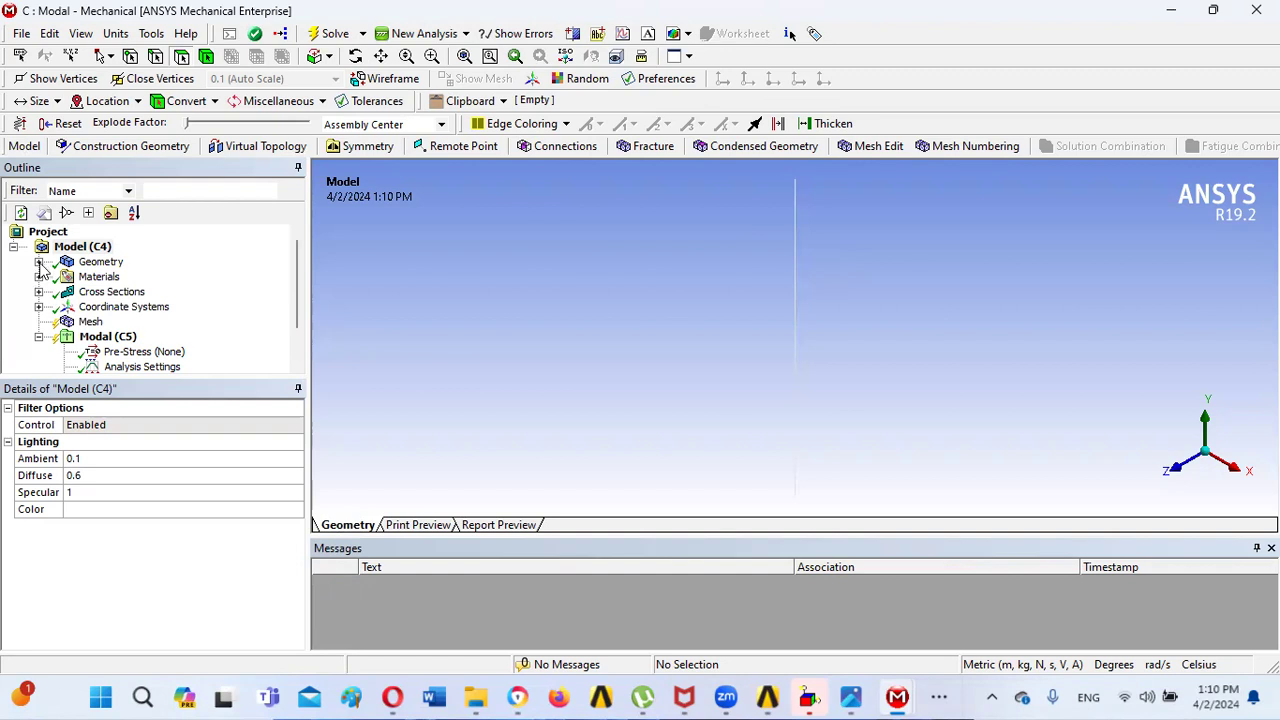
pyautogui.click(38, 262)
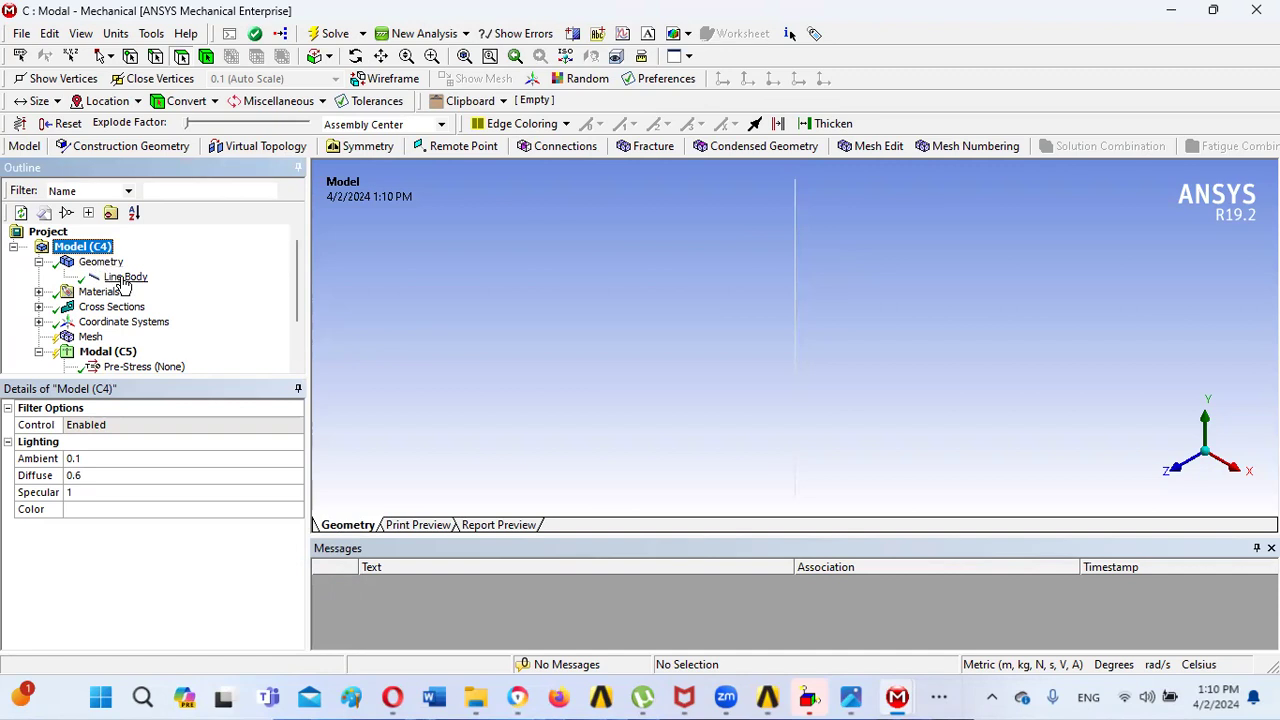
pyautogui.click(122, 278)
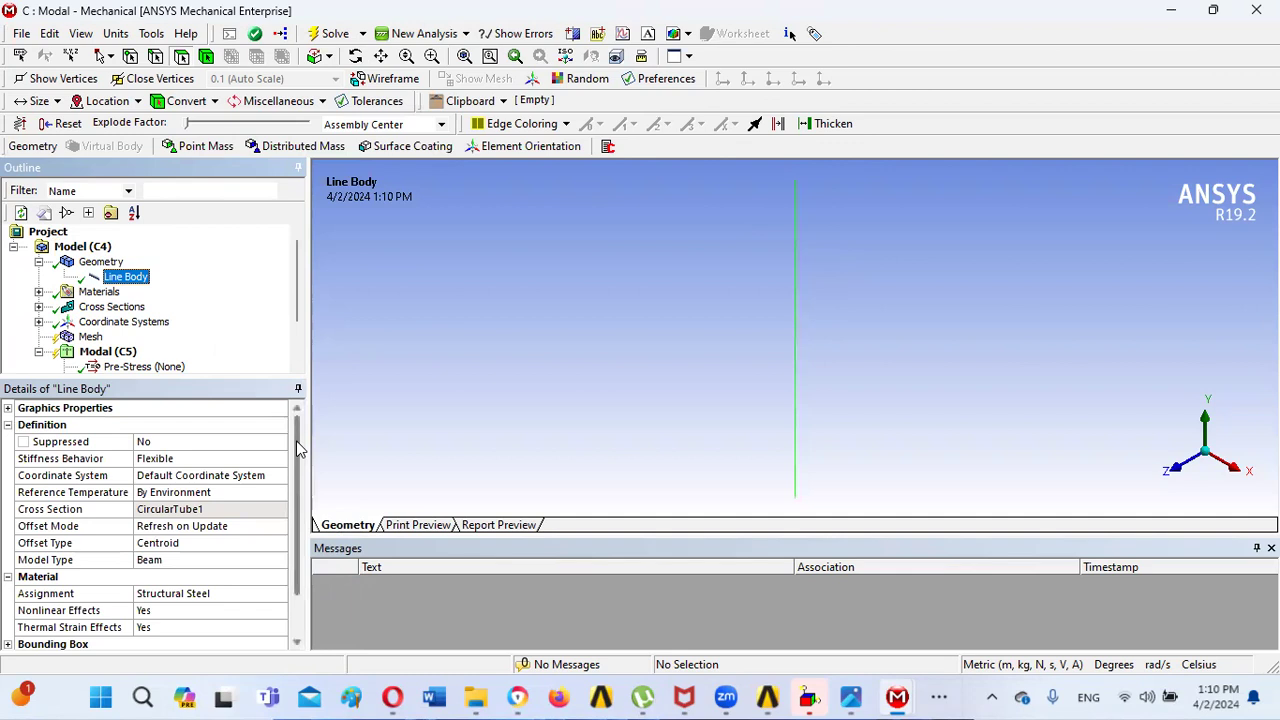
pyautogui.moveTo(298, 450); pyautogui.dragTo(298, 490)
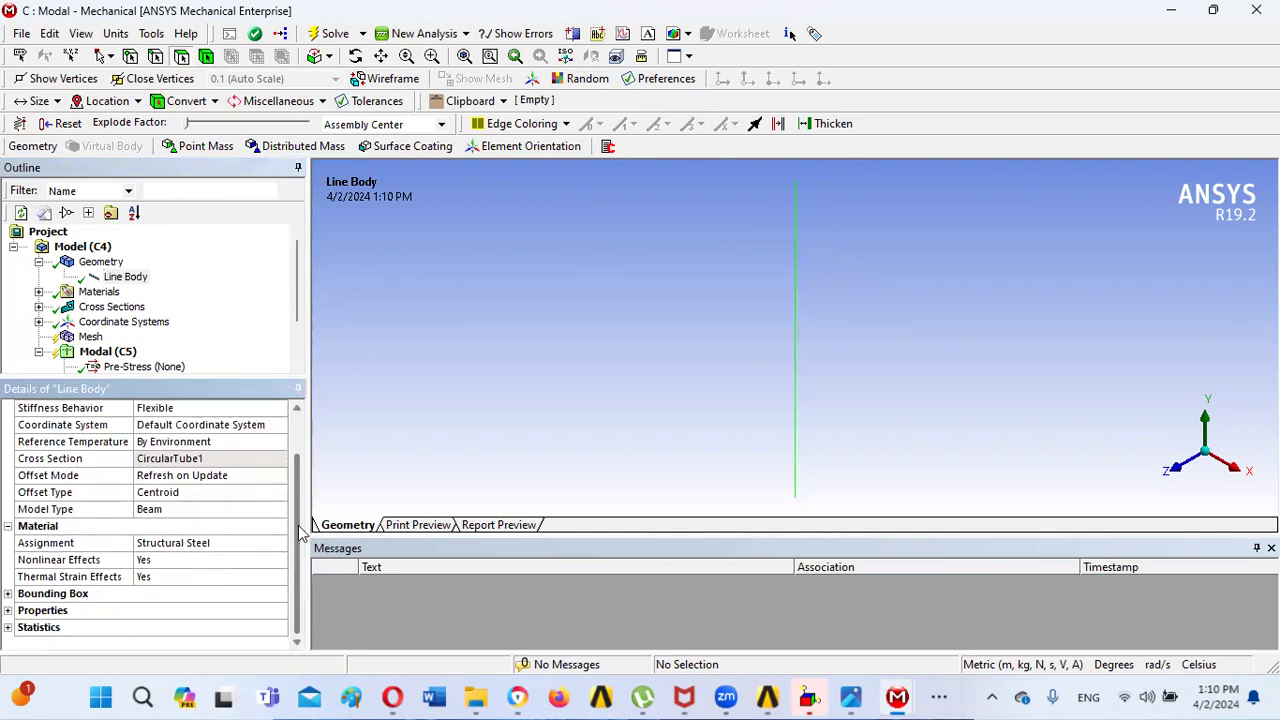
pyautogui.click(8, 595)
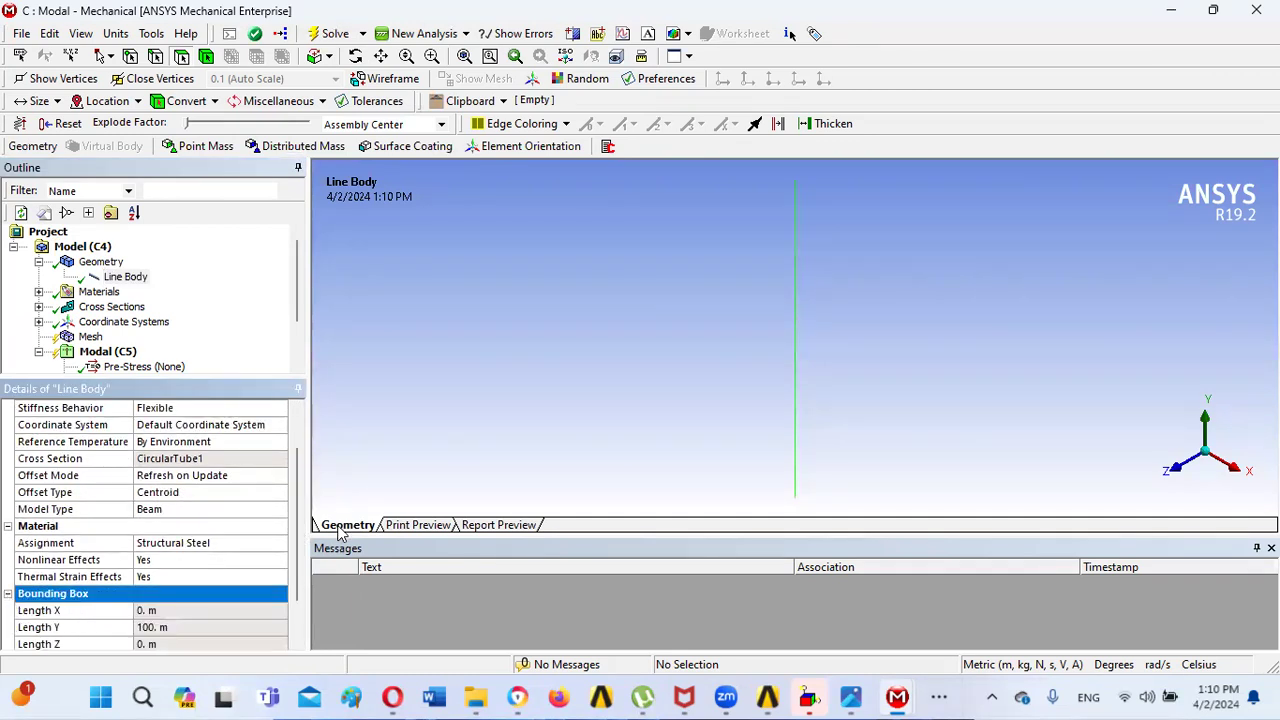
pyautogui.moveTo(298, 482); pyautogui.dragTo(297, 573)
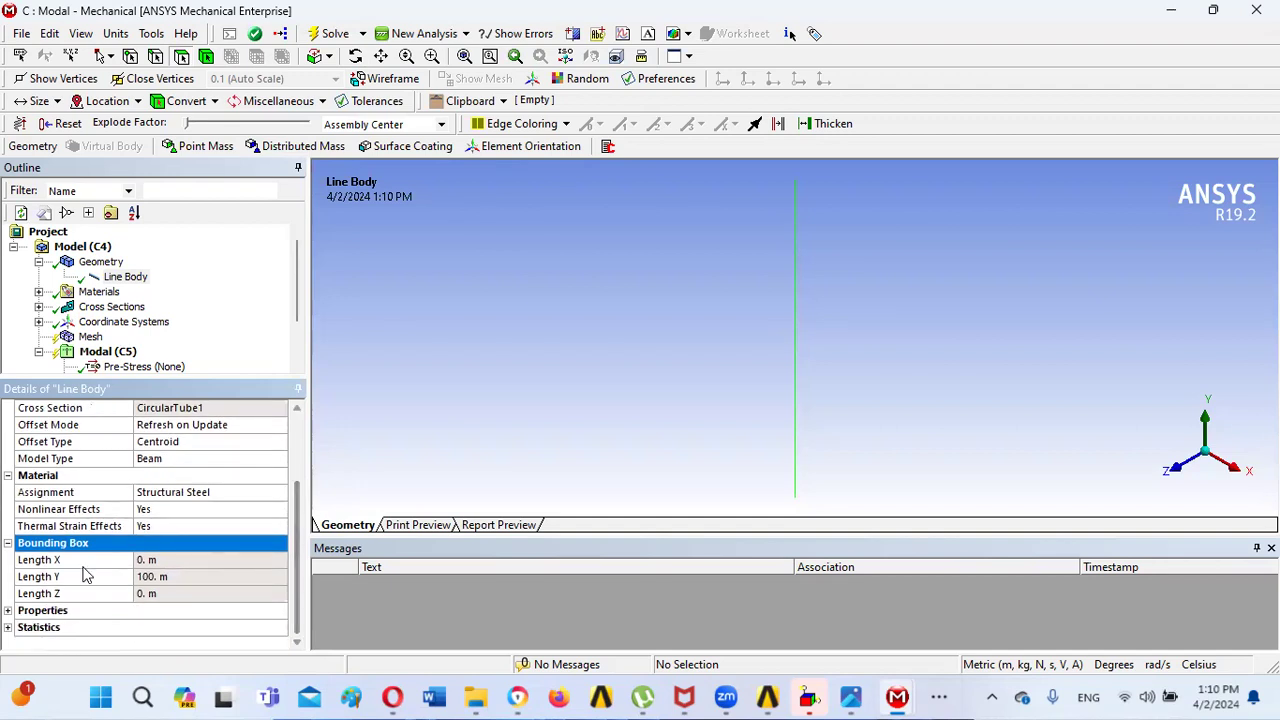
pyautogui.click(8, 611)
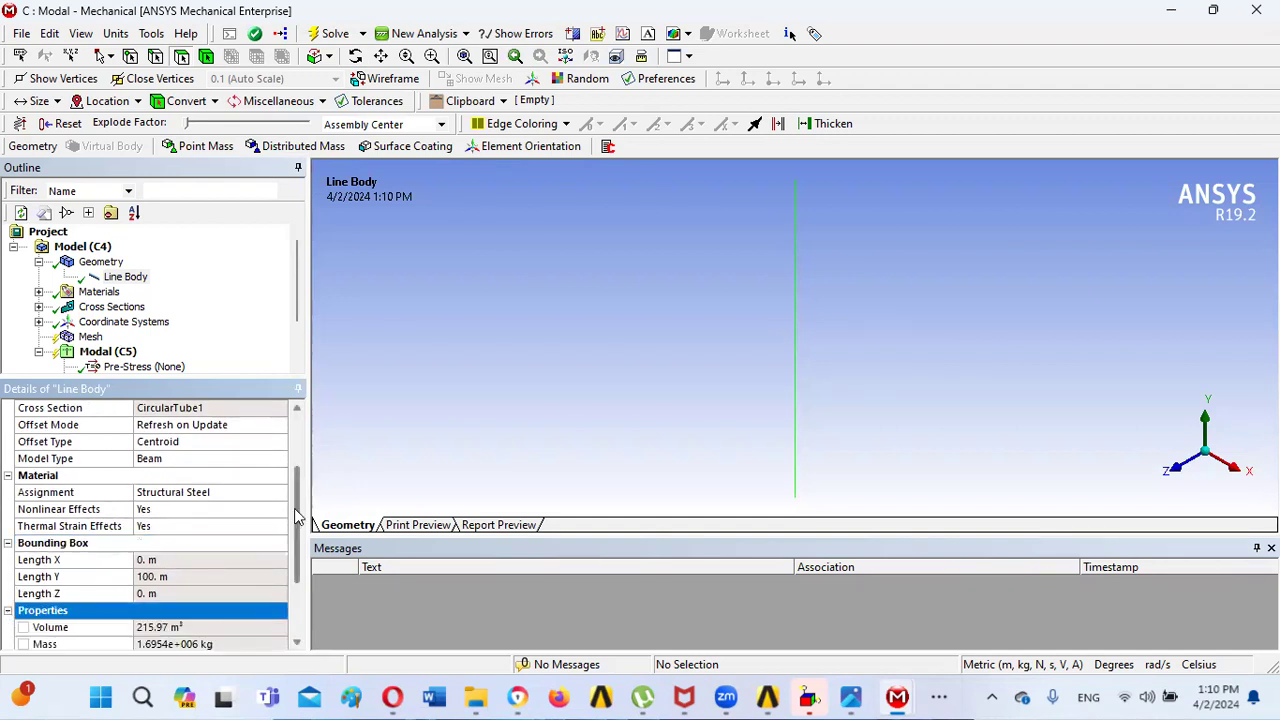
pyautogui.moveTo(296, 546); pyautogui.dragTo(297, 590)
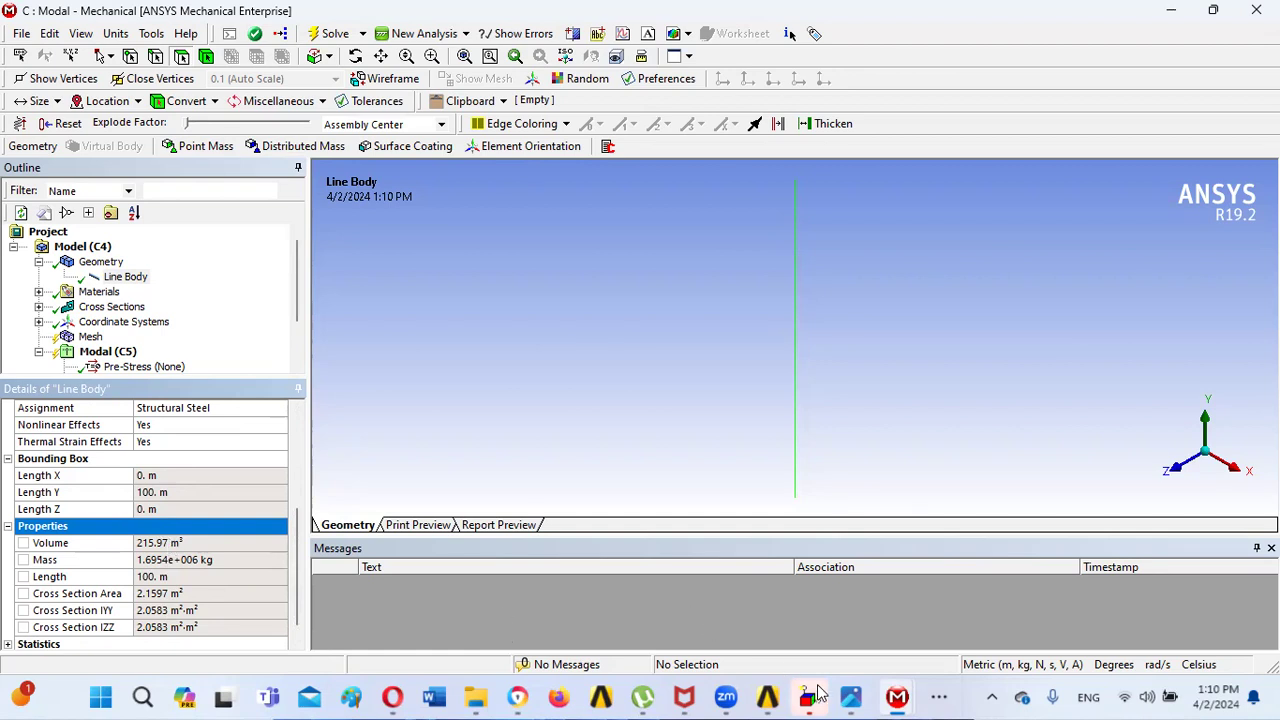
# - Open the Calculator app and start a division with 500 as the dividend
pyautogui.moveTo(840, 690)
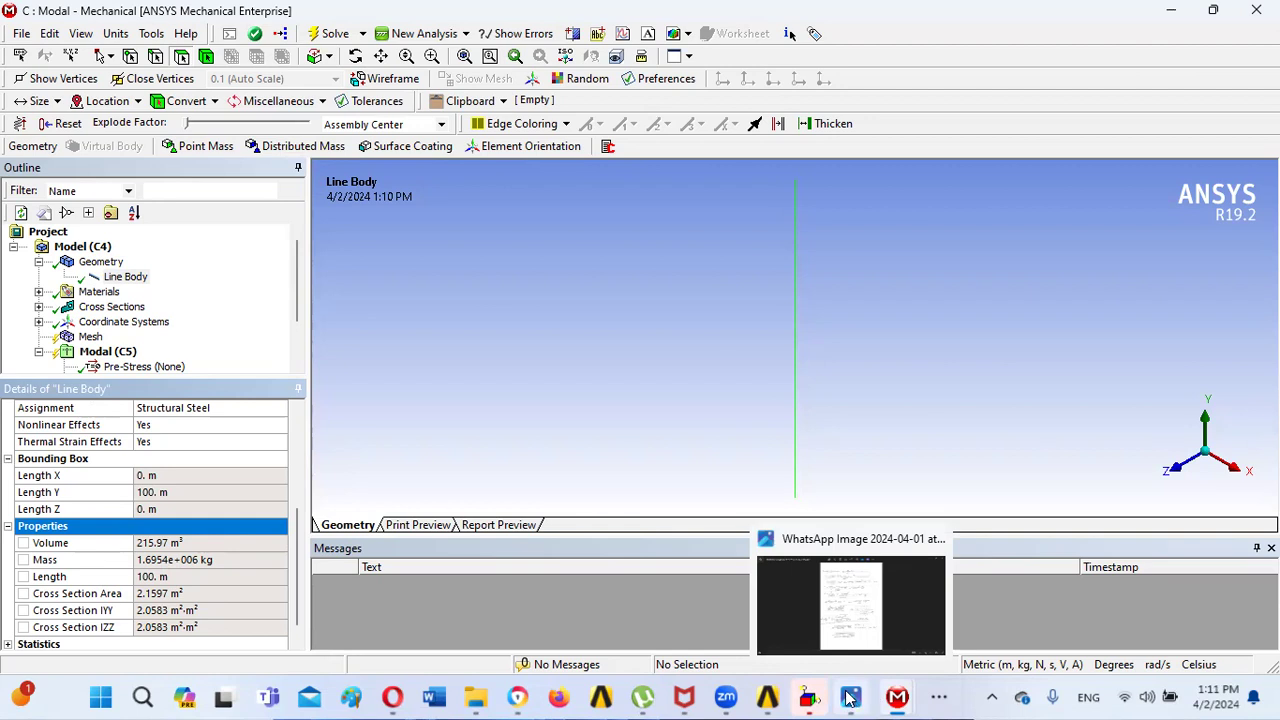
pyautogui.click(143, 697)
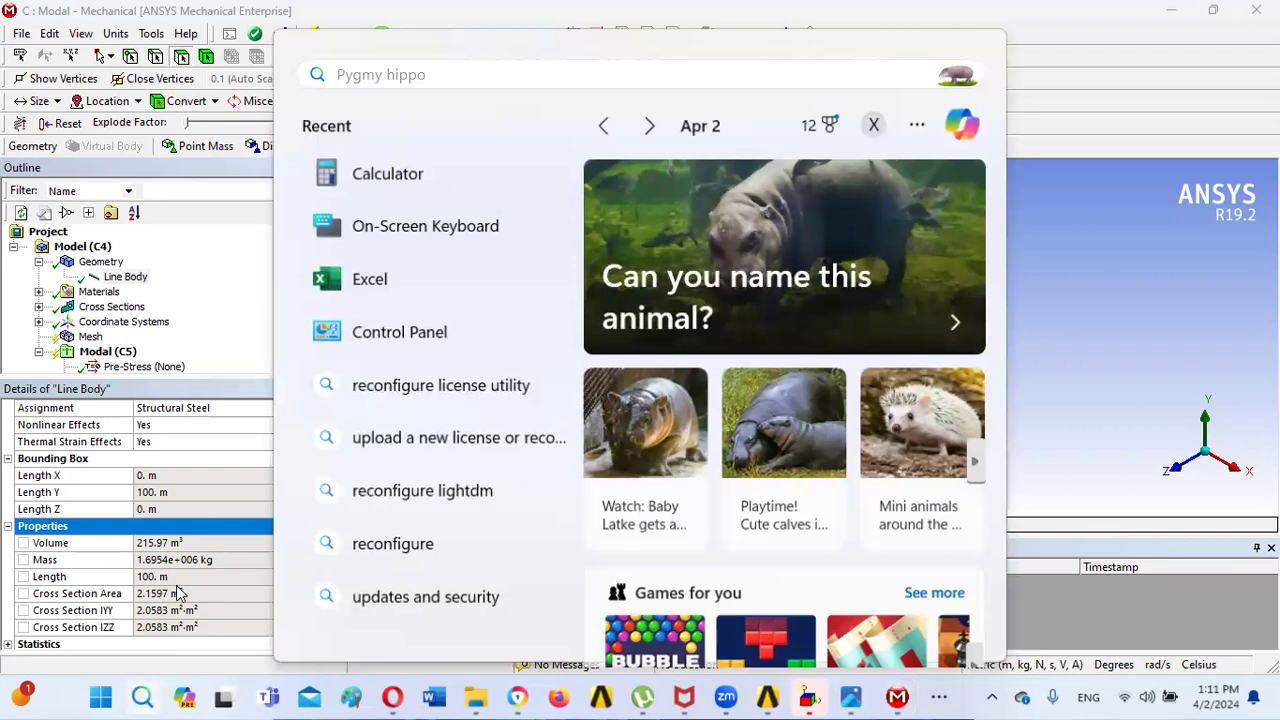
pyautogui.write('cal')
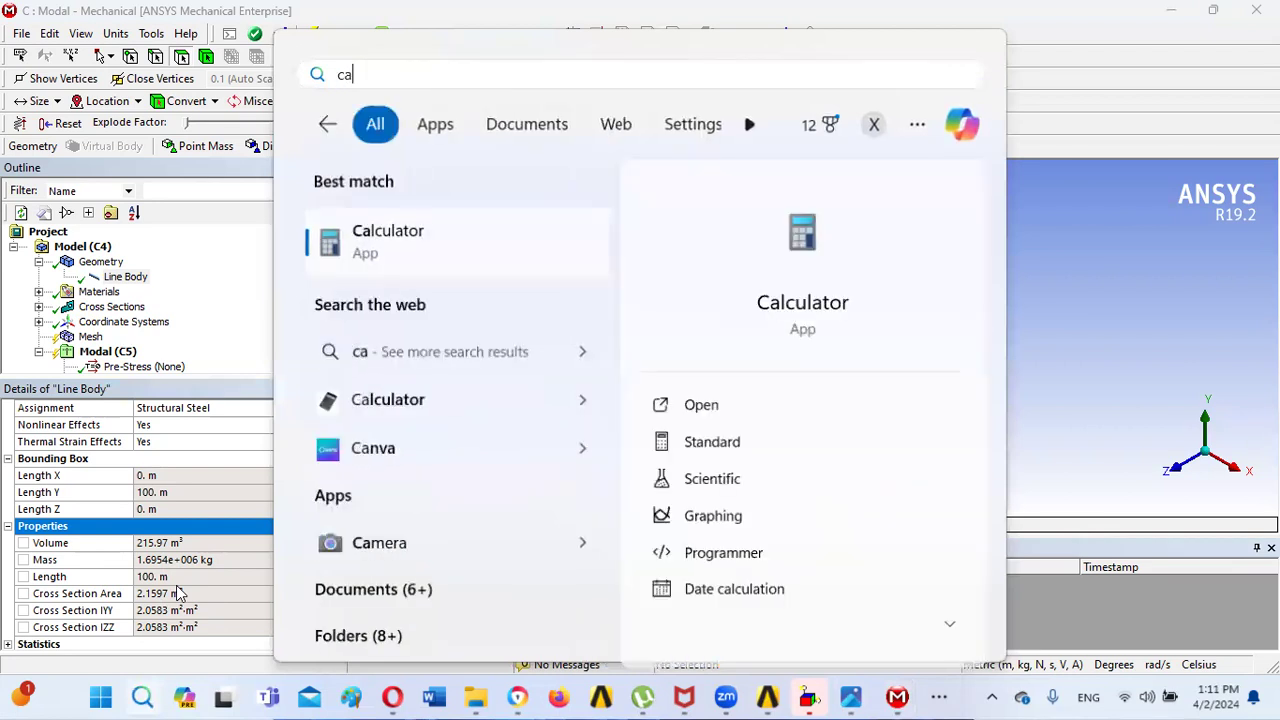
pyautogui.click(806, 304)
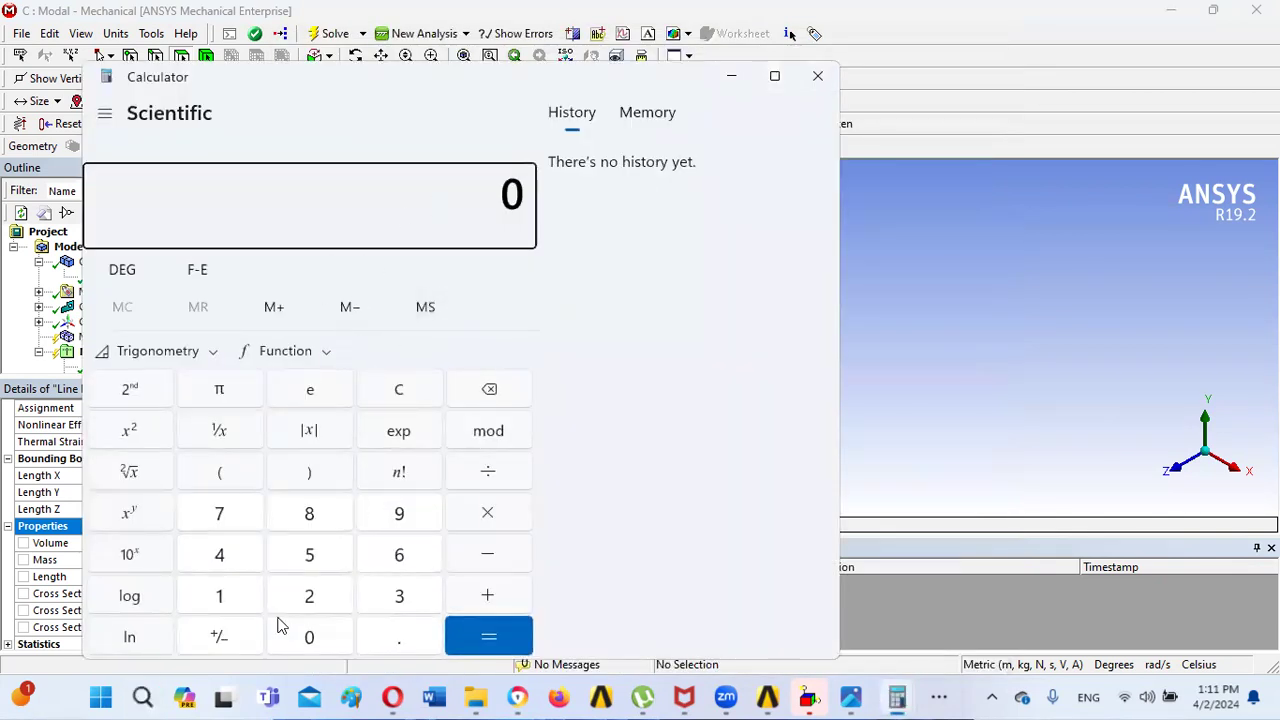
pyautogui.click(311, 557)
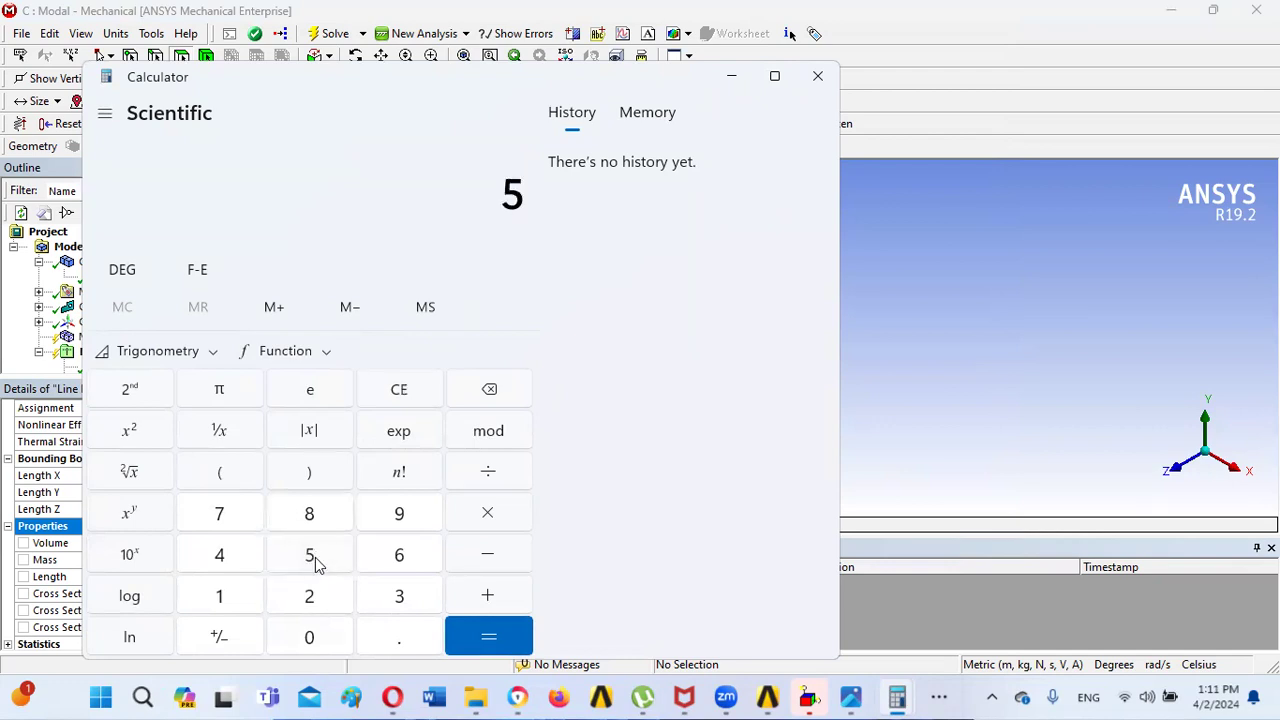
pyautogui.click(312, 639)
pyautogui.click(312, 639)
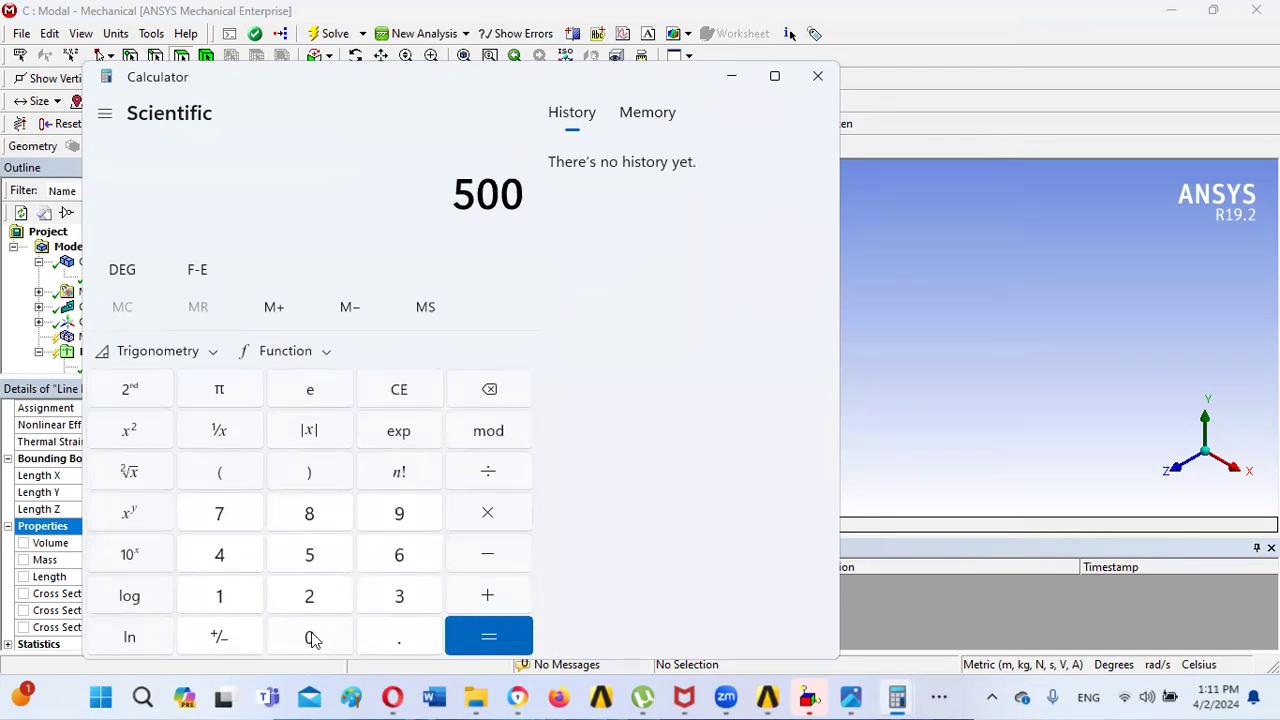
pyautogui.click(478, 484)
# - Switch back to system C's Mechanical window to check the Line Body's properties
pyautogui.moveTo(905, 698)
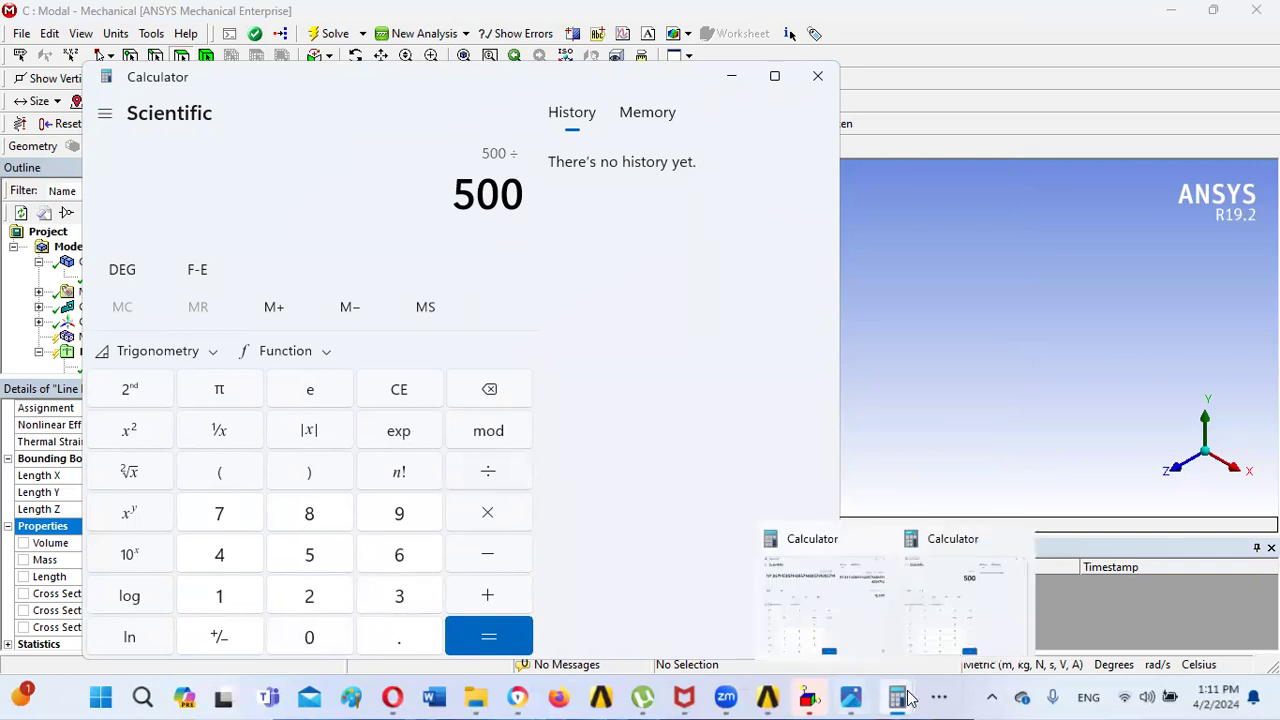
pyautogui.click(940, 697)
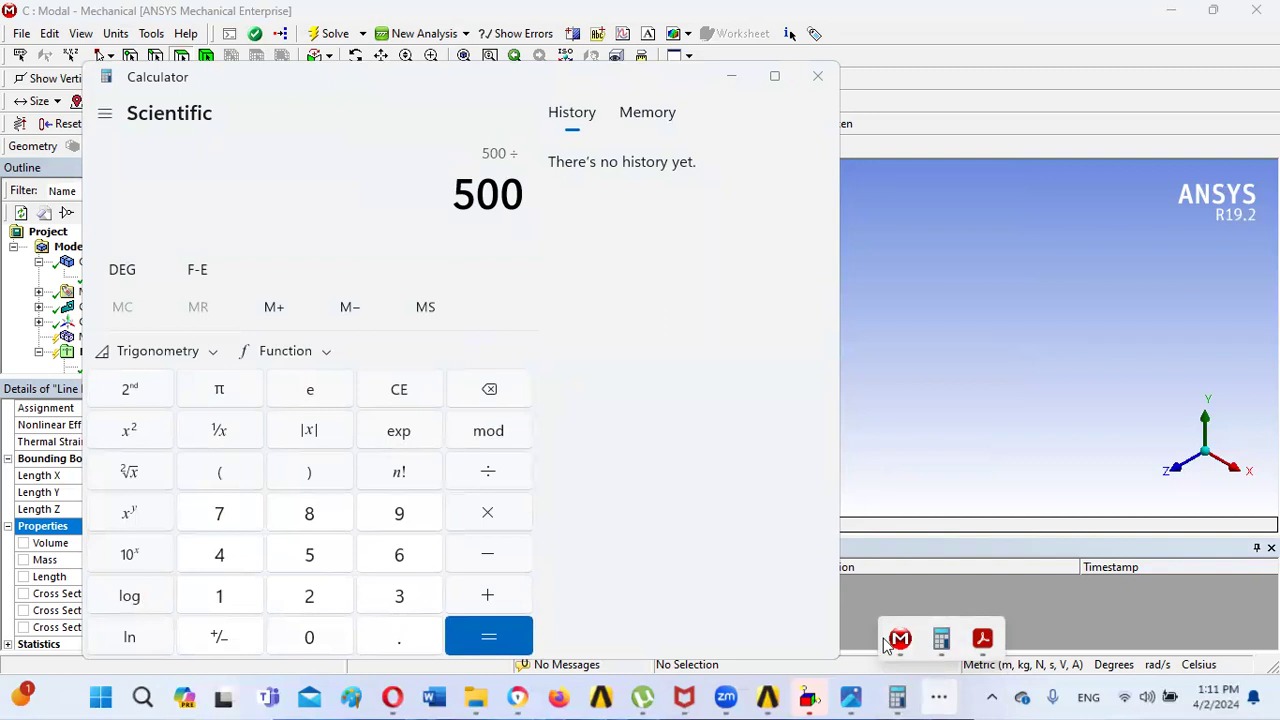
pyautogui.moveTo(900, 638)
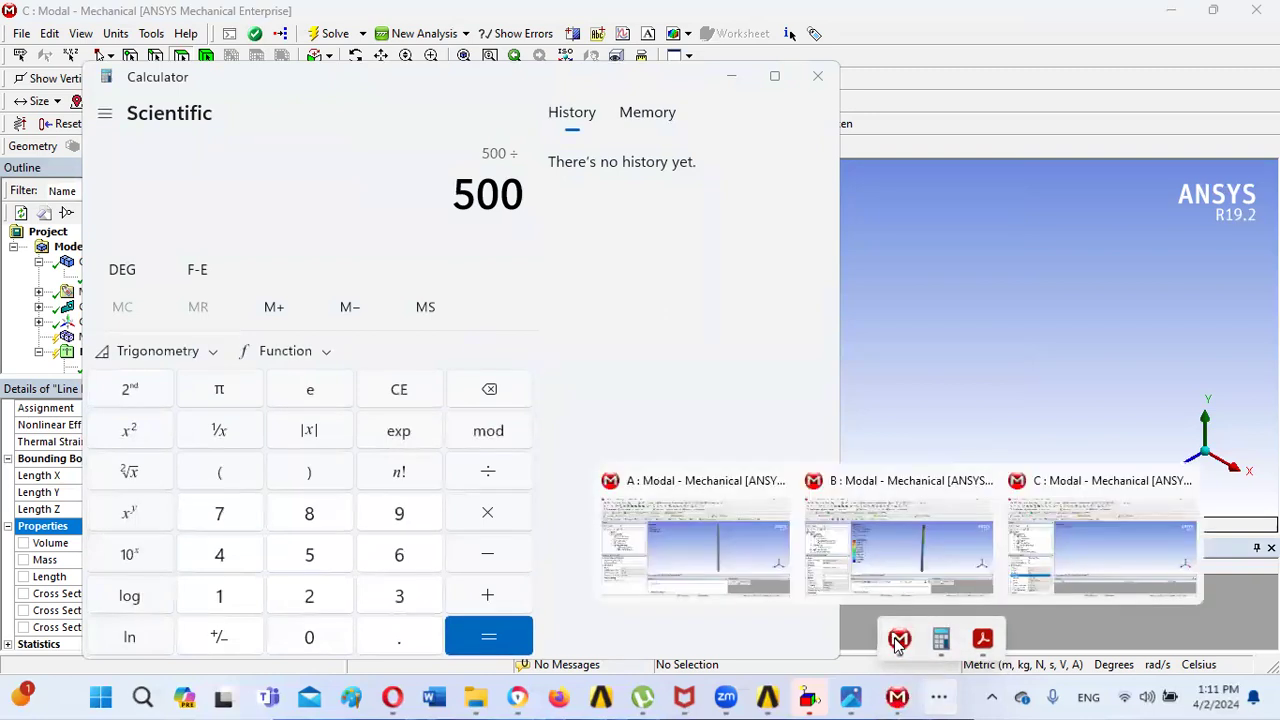
pyautogui.click(1100, 542)
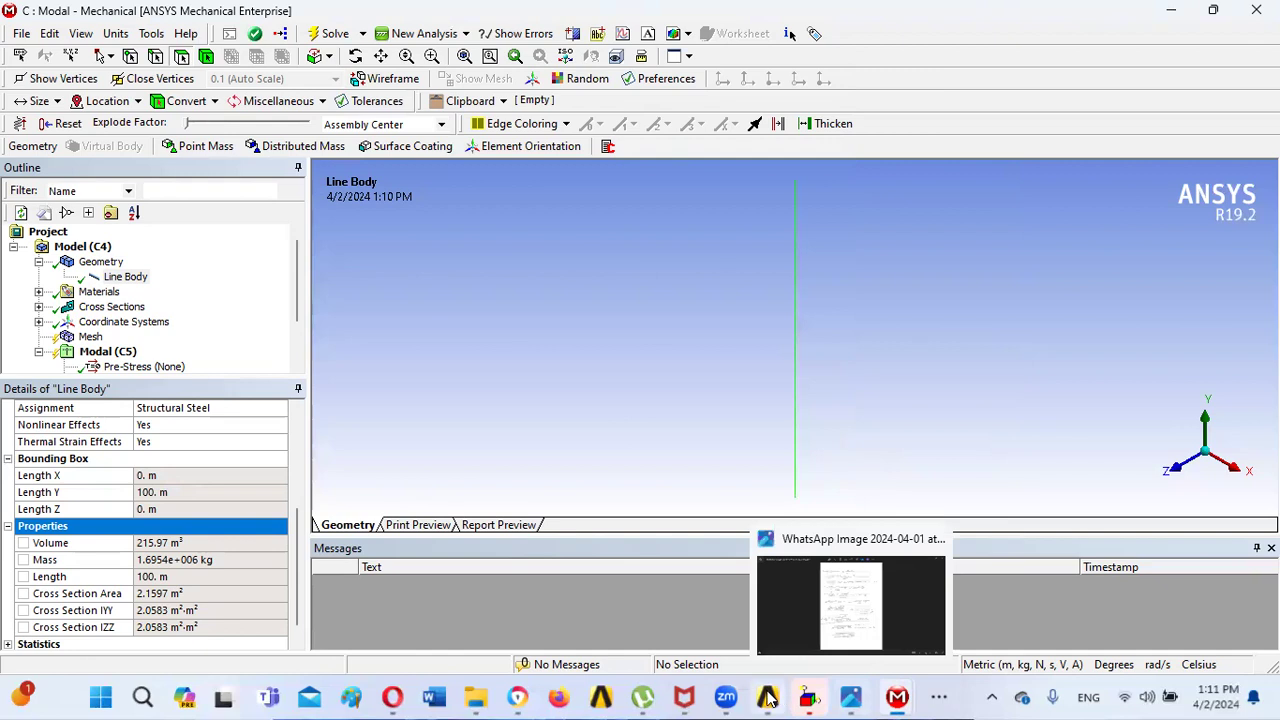
# - Switch to Calculator and complete the pending division of 500 with 217.95 as the divisor
pyautogui.moveTo(767, 697)
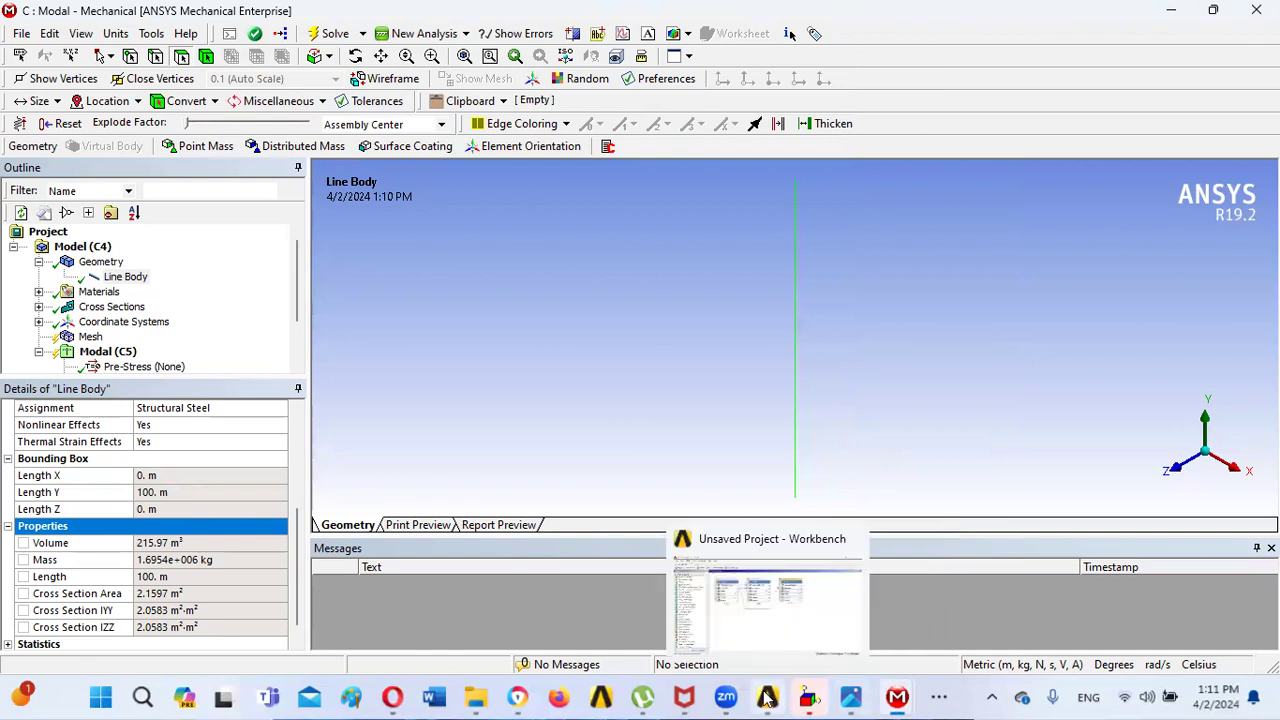
pyautogui.click(938, 697)
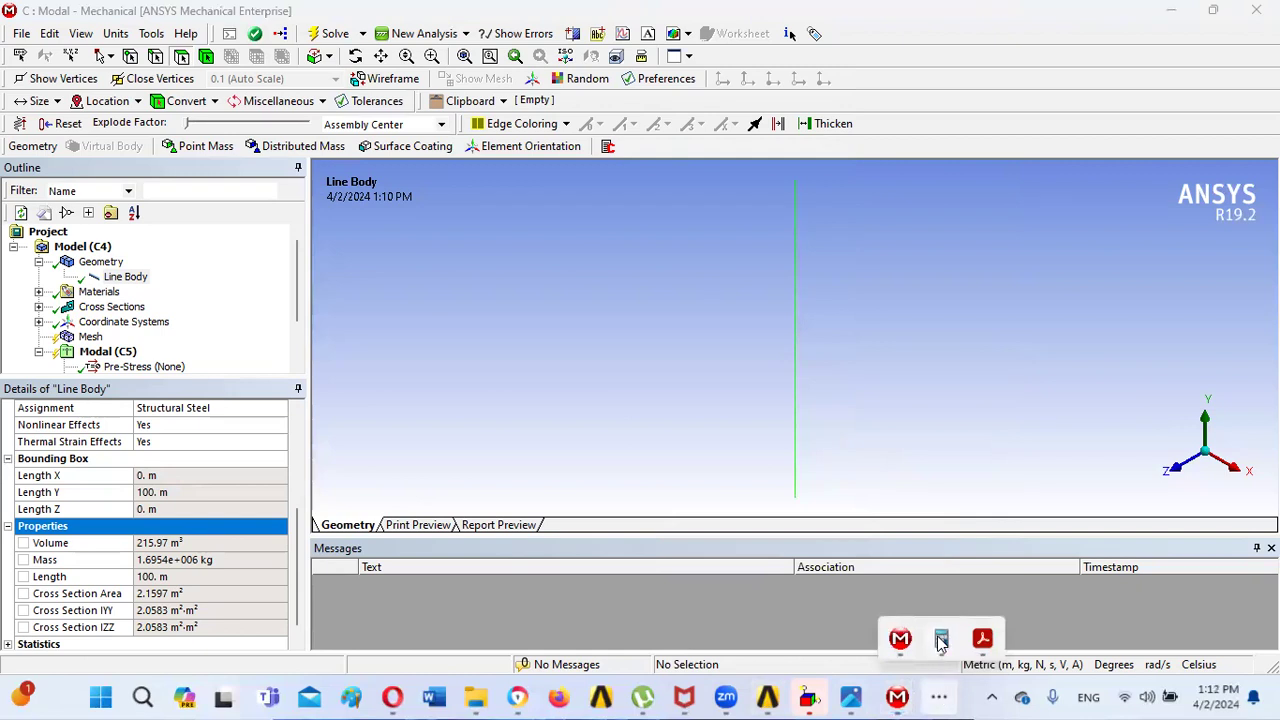
pyautogui.moveTo(941, 640)
pyautogui.click(1020, 532)
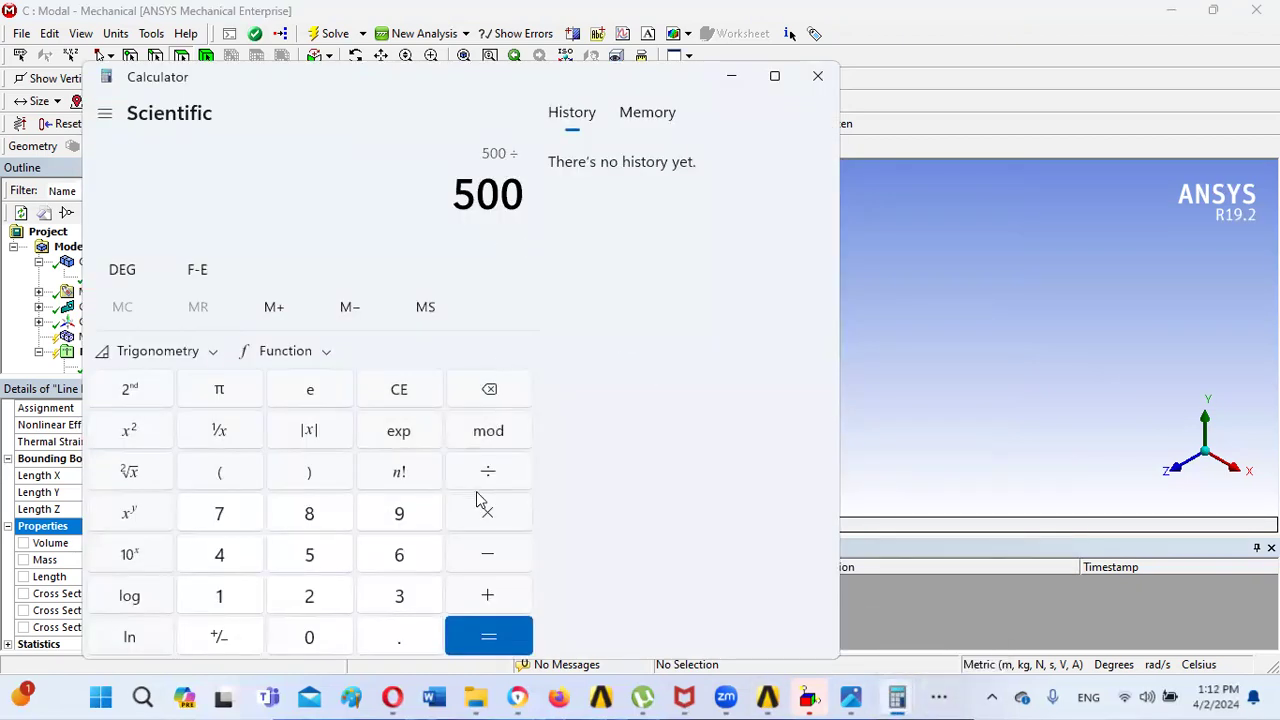
pyautogui.click(301, 600)
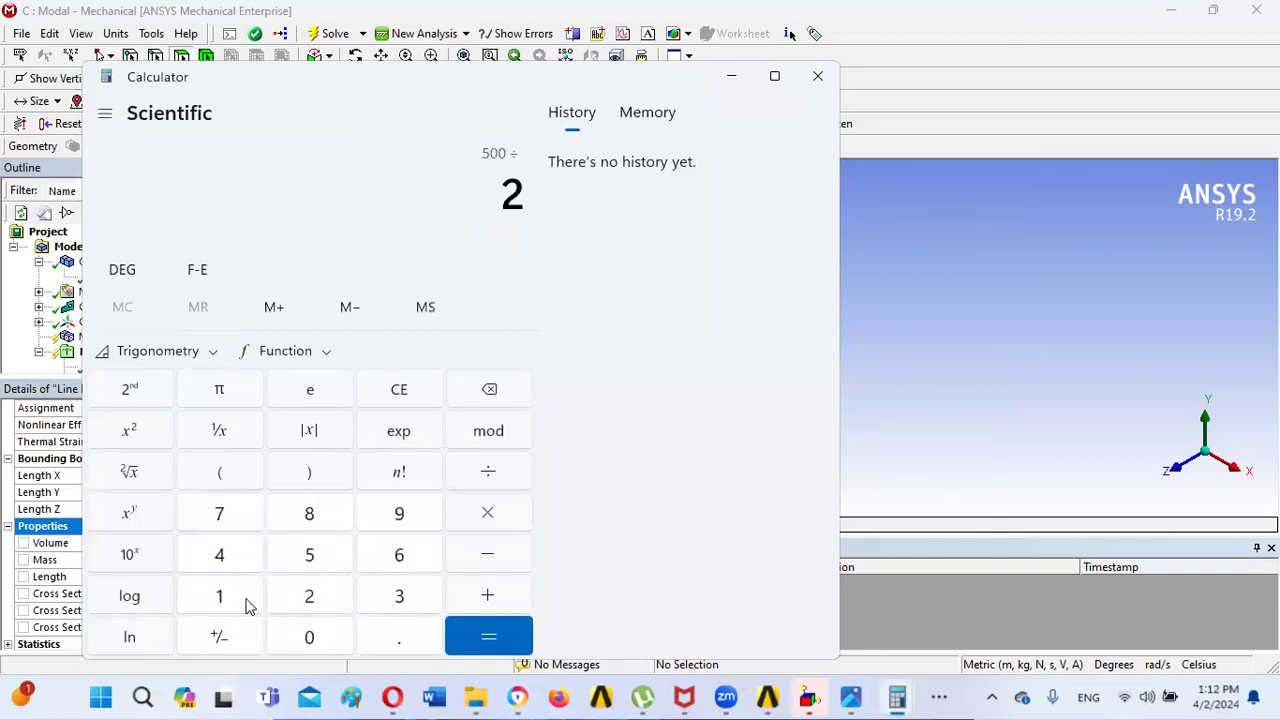
pyautogui.click(236, 603)
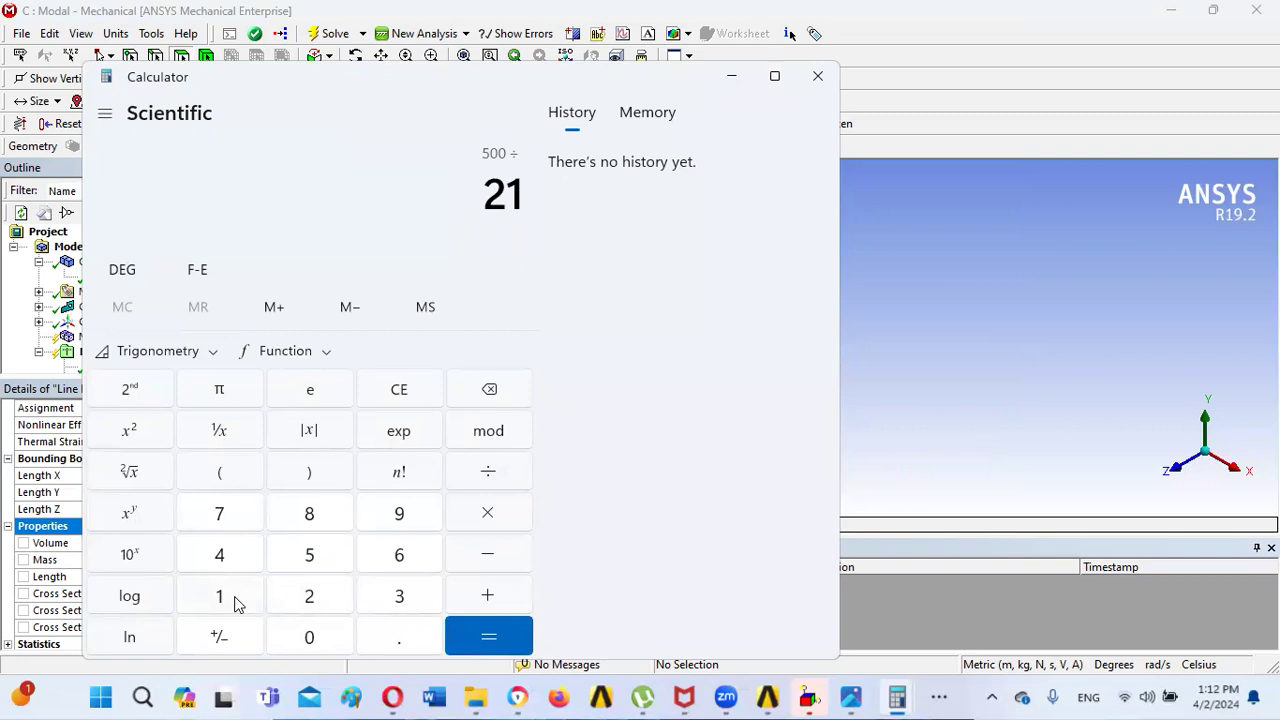
pyautogui.click(223, 512)
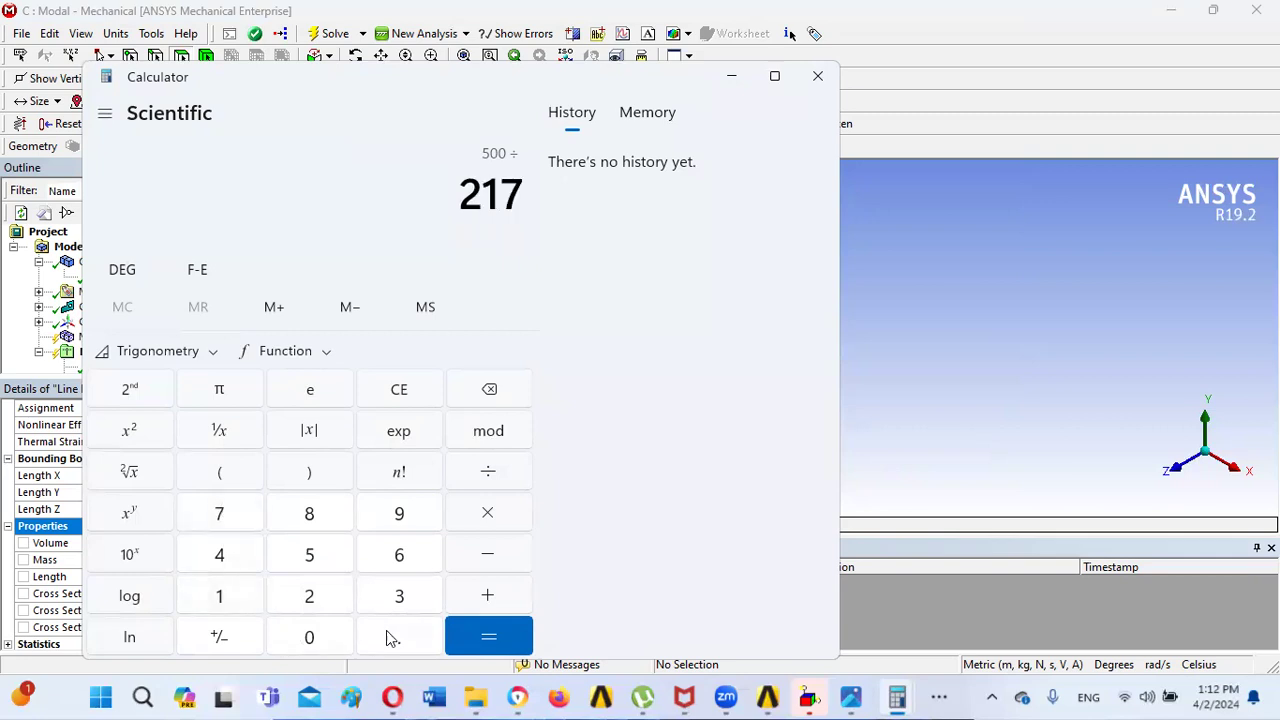
pyautogui.click(393, 639)
pyautogui.click(399, 514)
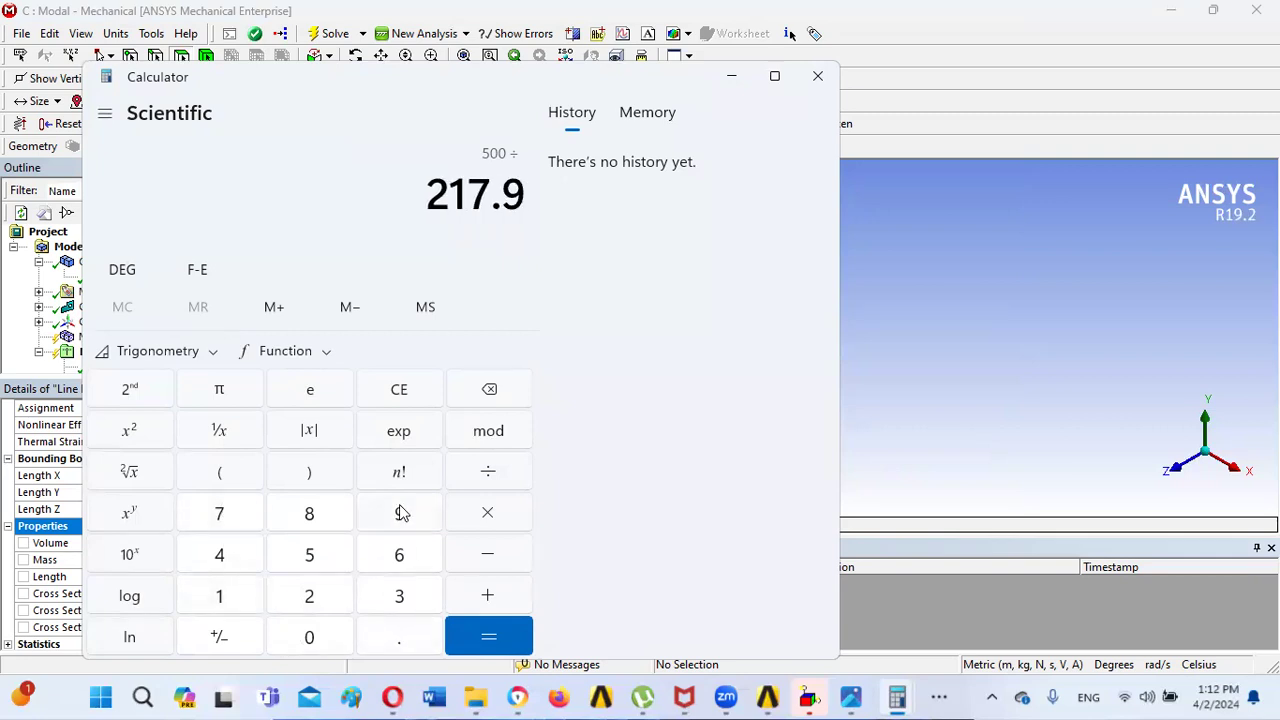
pyautogui.click(306, 563)
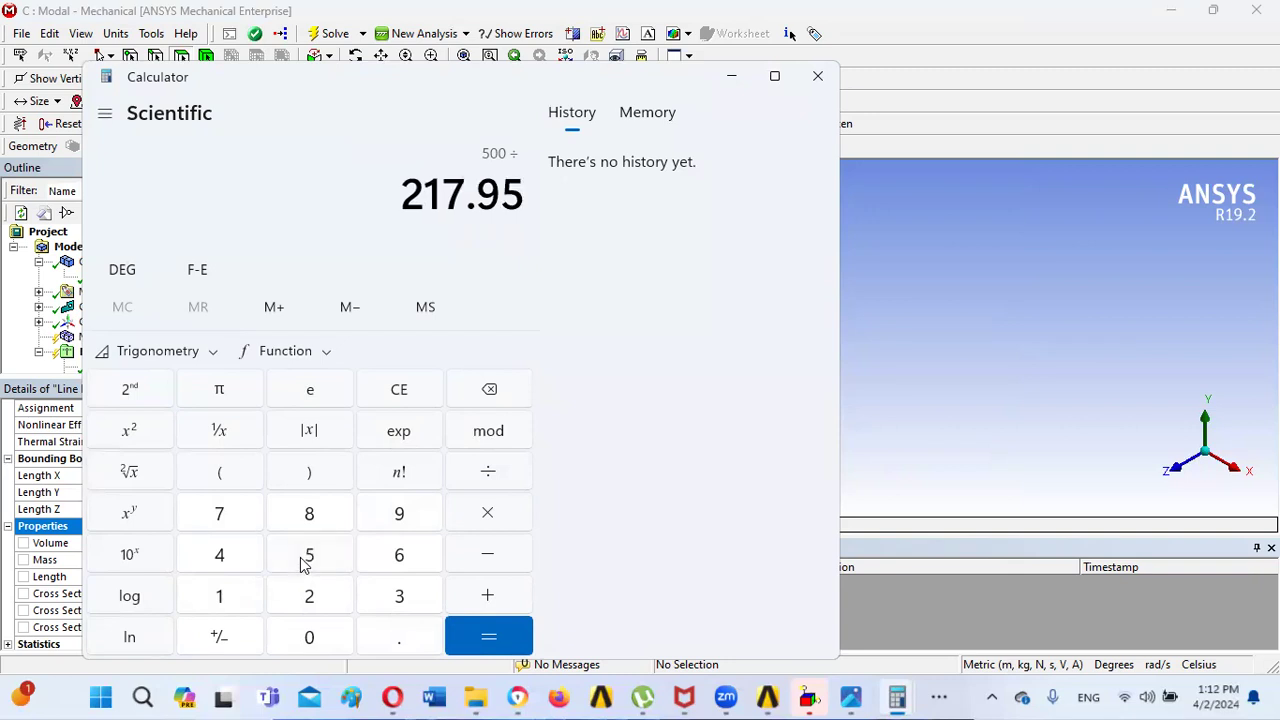
pyautogui.click(500, 648)
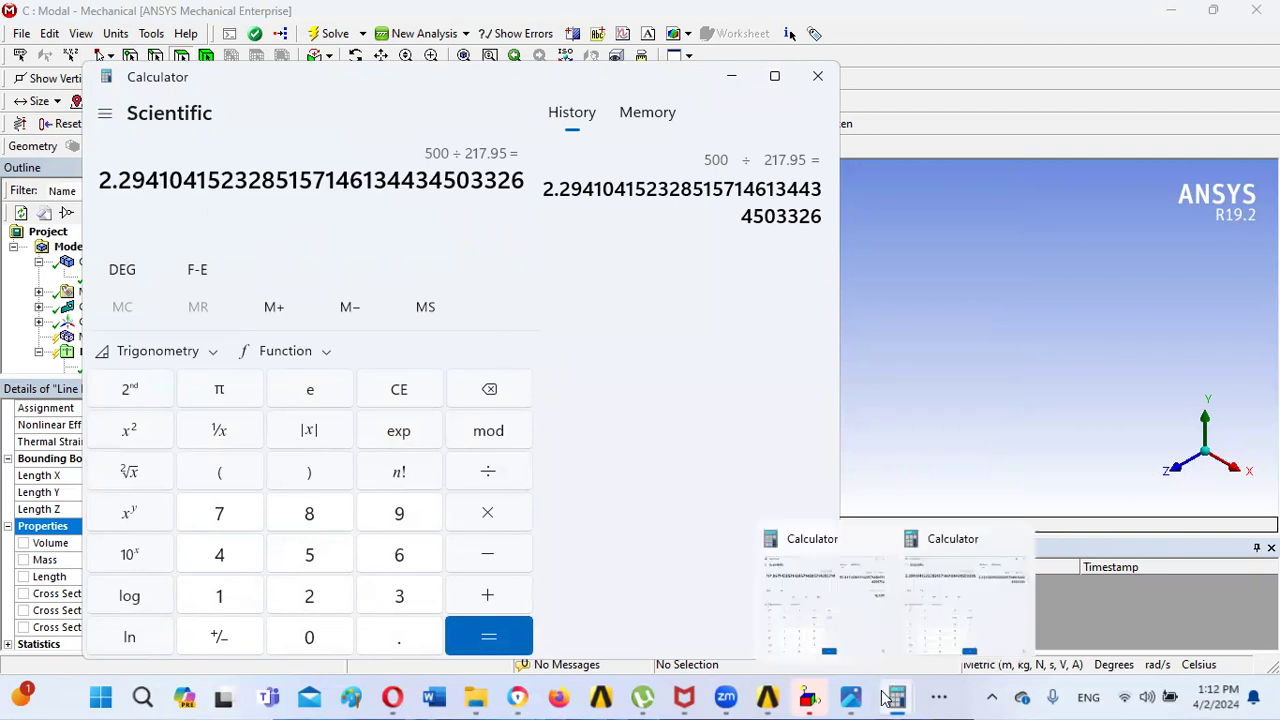
# - Switch to system C's Mechanical window and recheck the Line Body's volume
pyautogui.moveTo(899, 699)
pyautogui.click(939, 697)
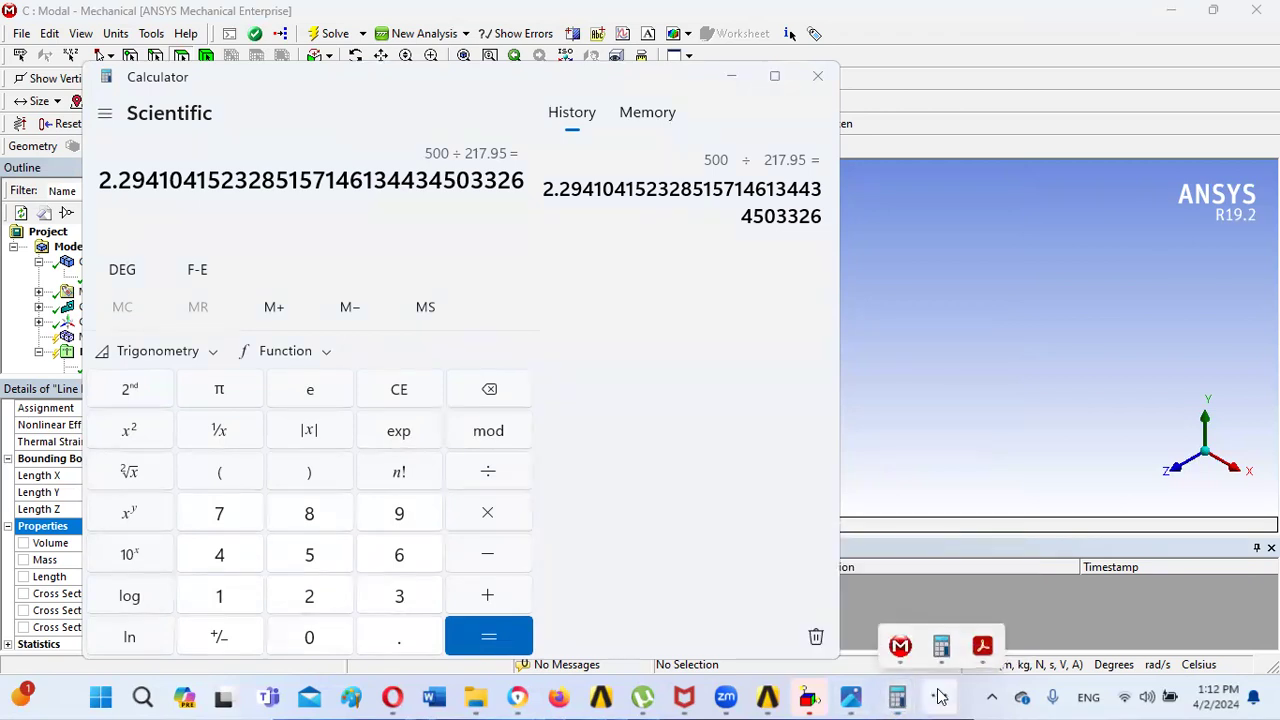
pyautogui.moveTo(900, 640)
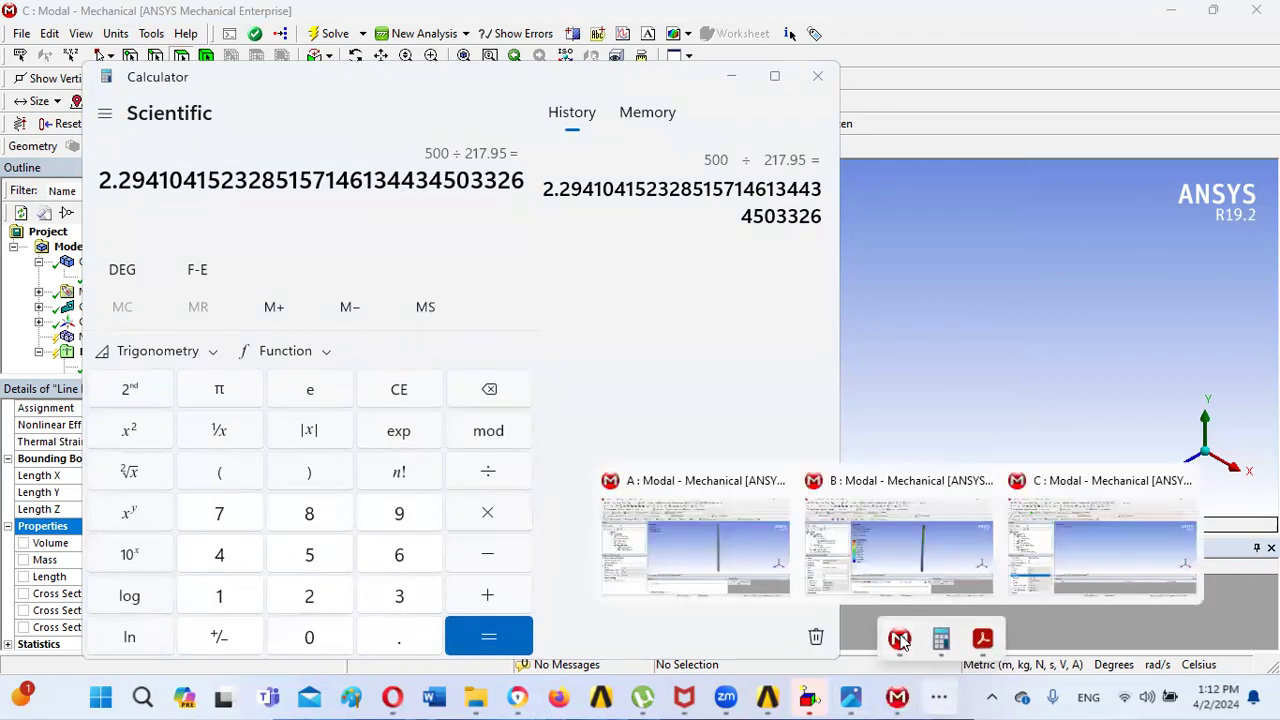
pyautogui.click(1097, 547)
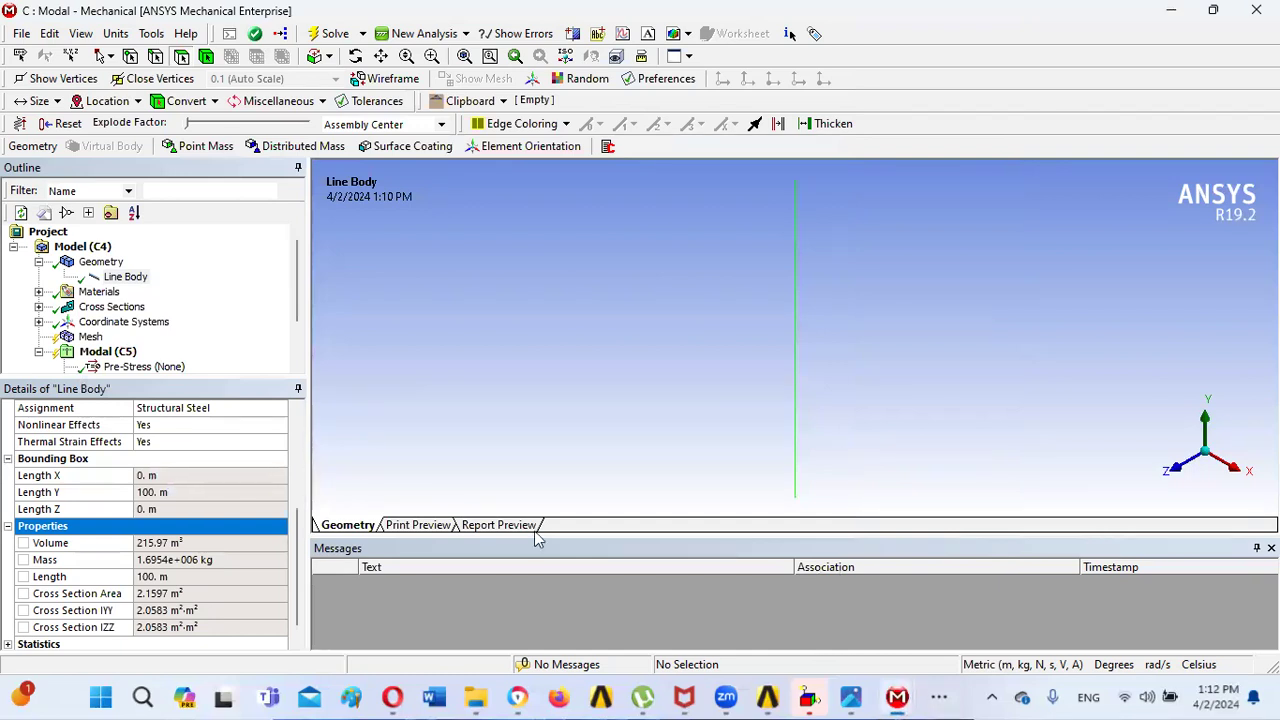
pyautogui.moveTo(855, 698)
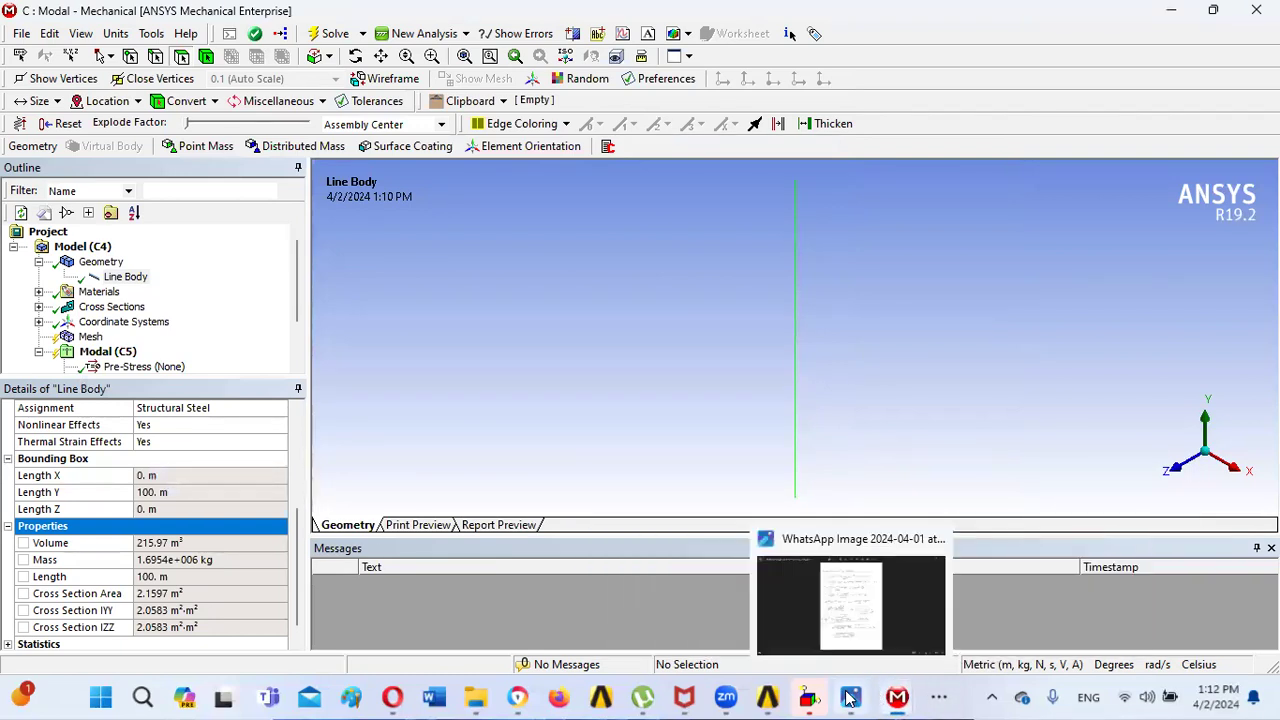
# - Return to Calculator, clear the previous result and divide 500 by the Line Body's volume of 215.97
pyautogui.click(938, 697)
pyautogui.moveTo(940, 640)
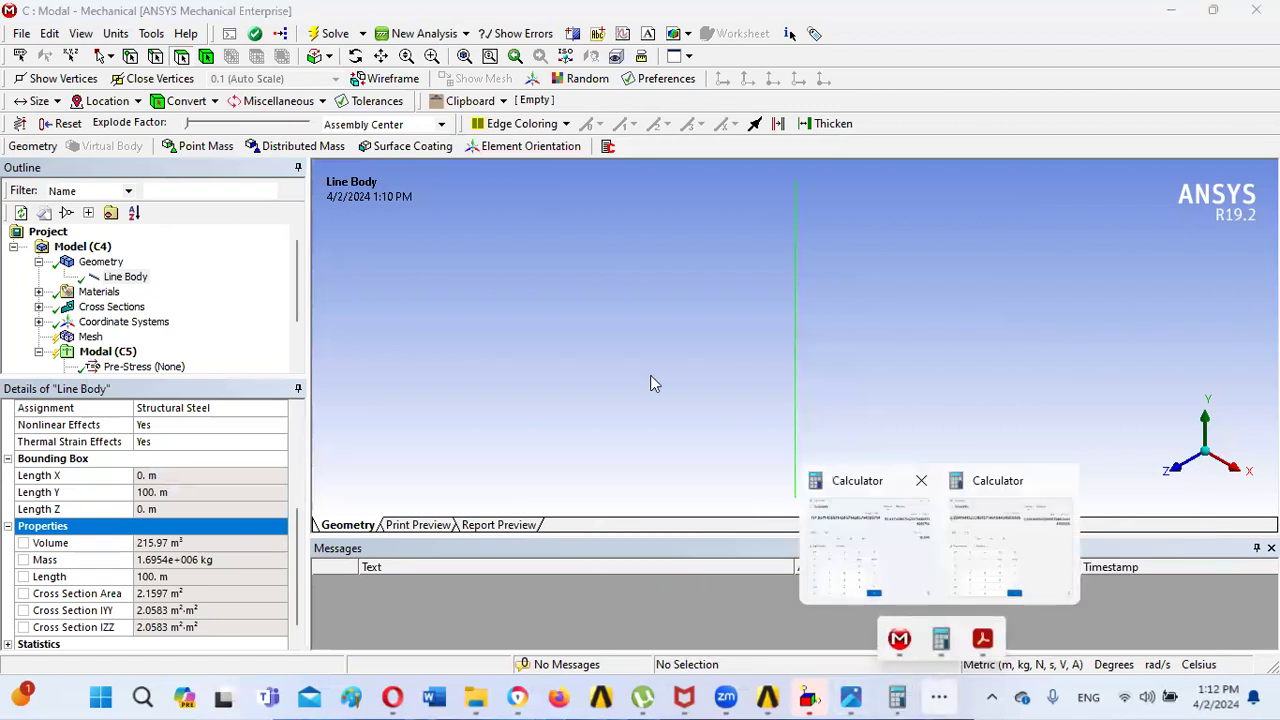
pyautogui.click(986, 546)
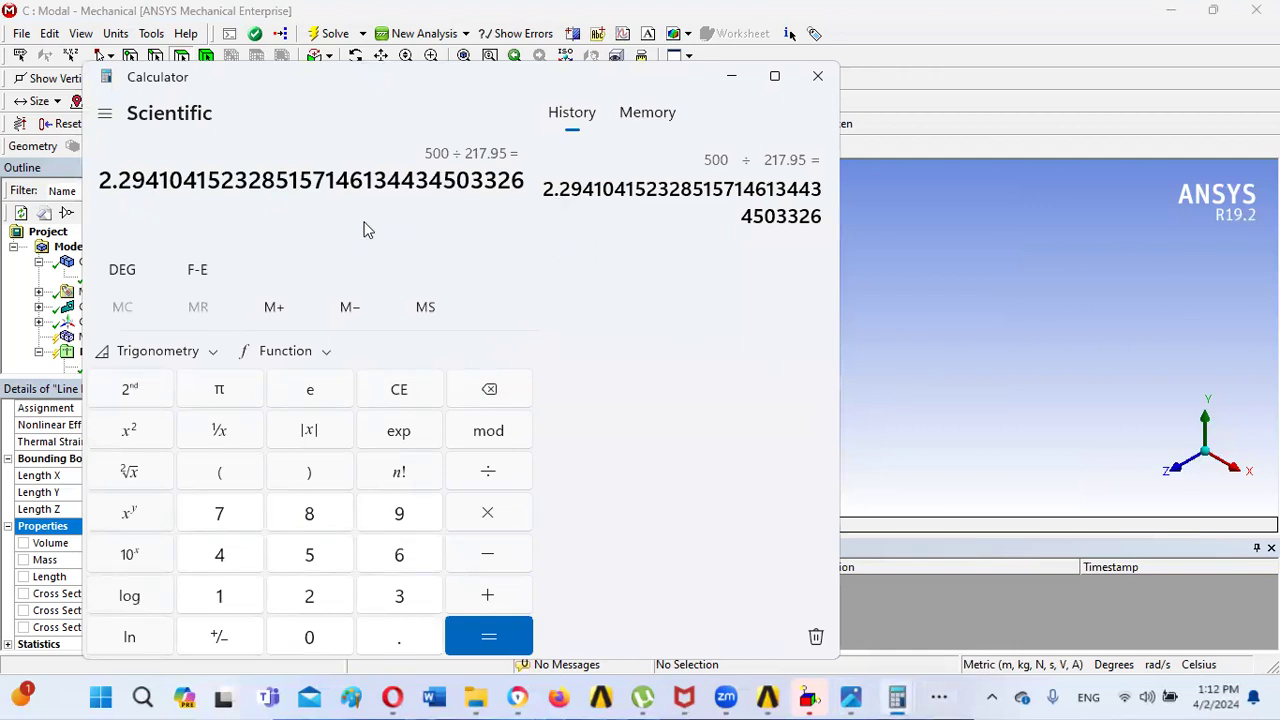
pyautogui.click(428, 398)
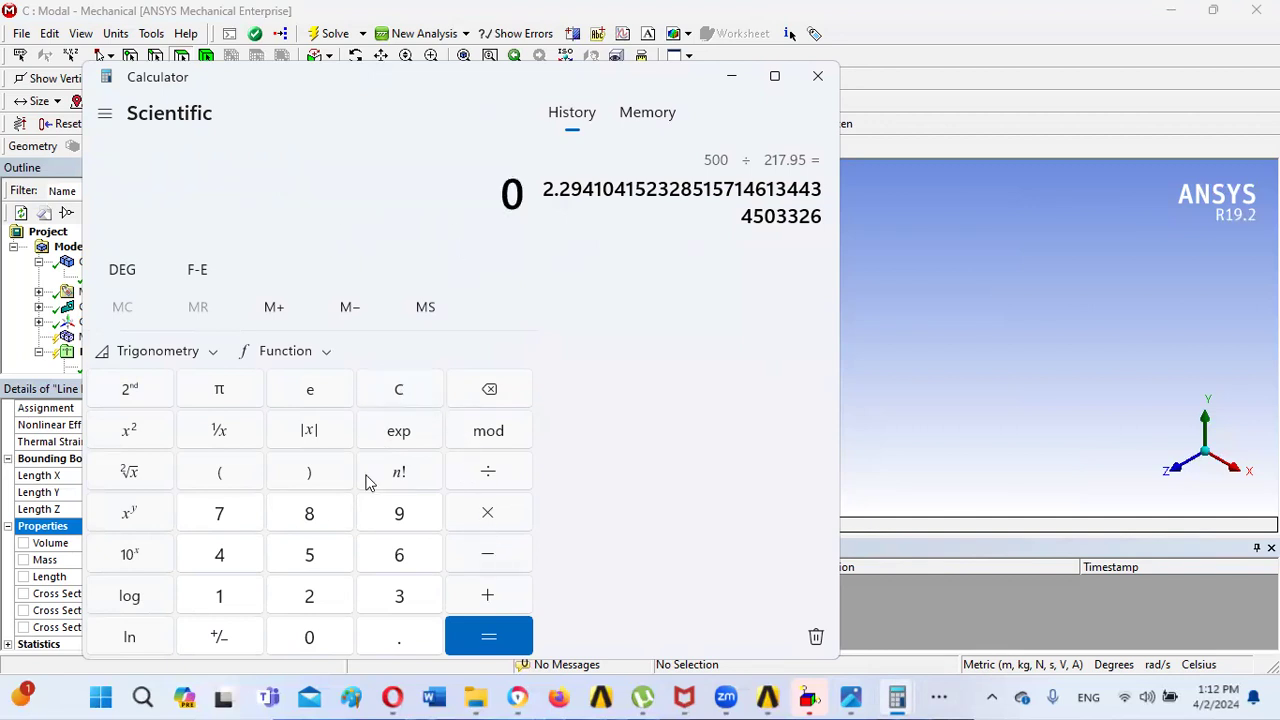
pyautogui.click(309, 555)
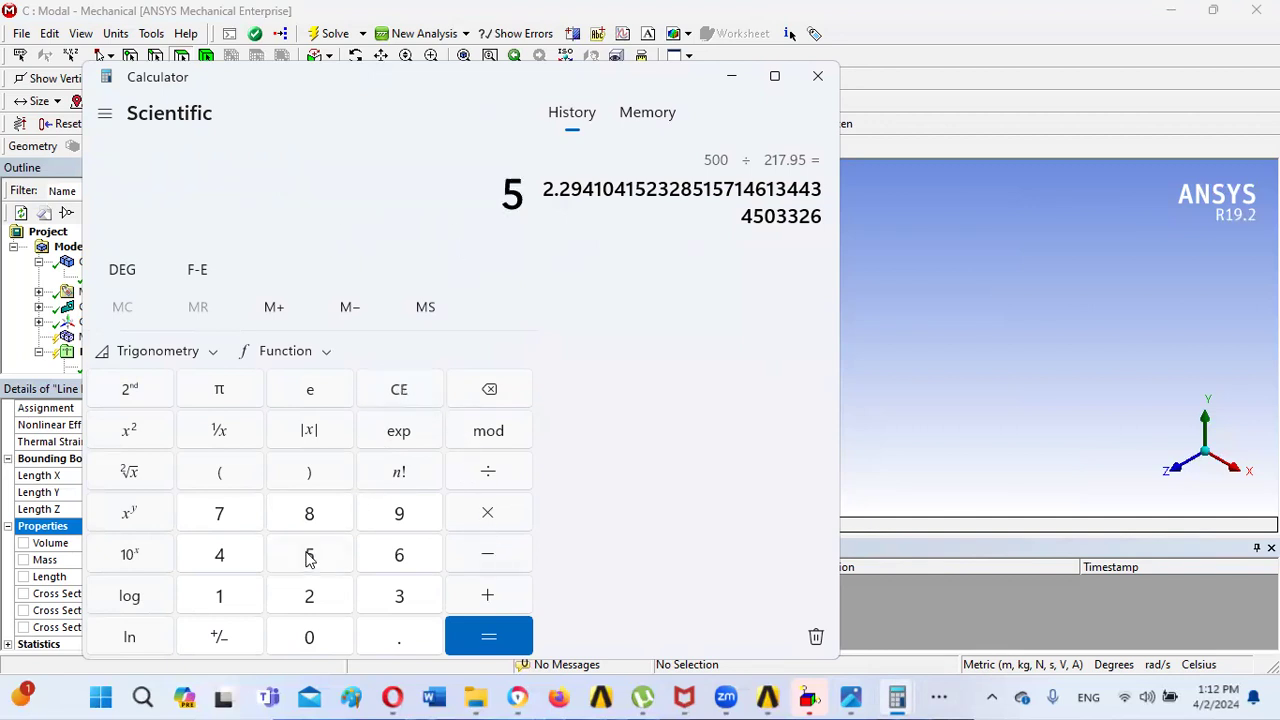
pyautogui.doubleClick(311, 638)
pyautogui.click(478, 476)
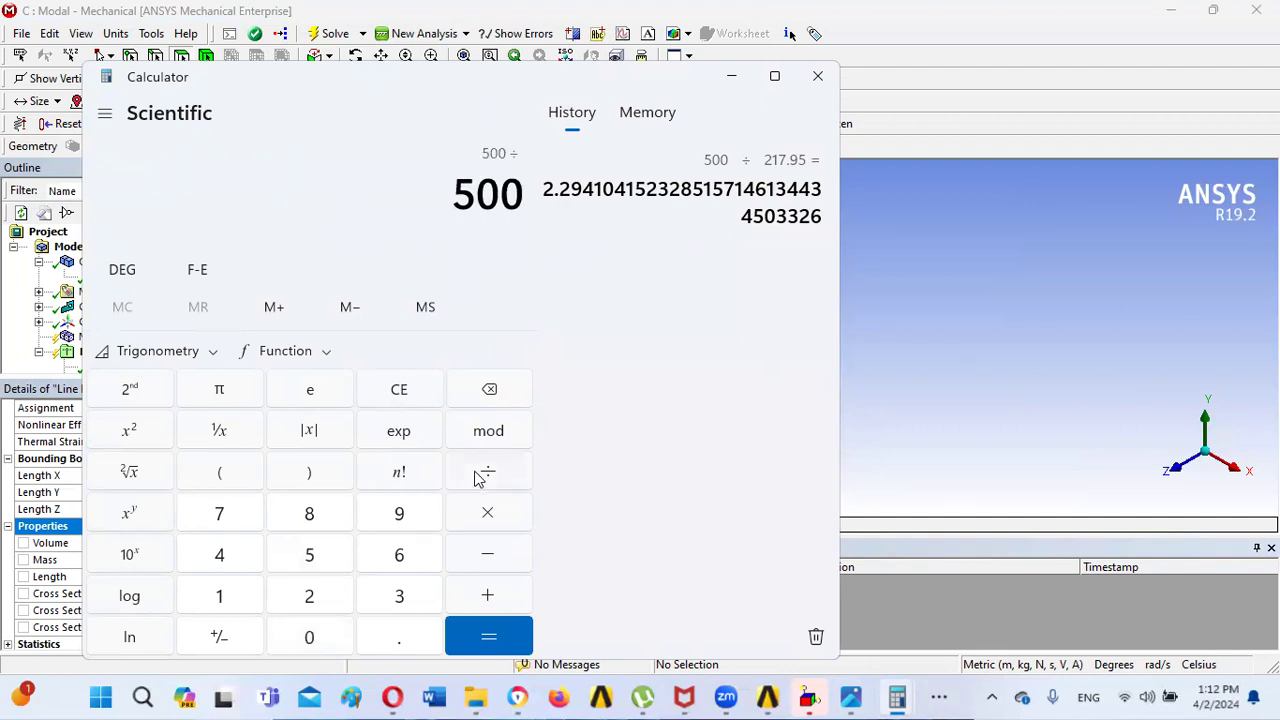
pyautogui.click(309, 598)
pyautogui.click(220, 597)
pyautogui.click(309, 558)
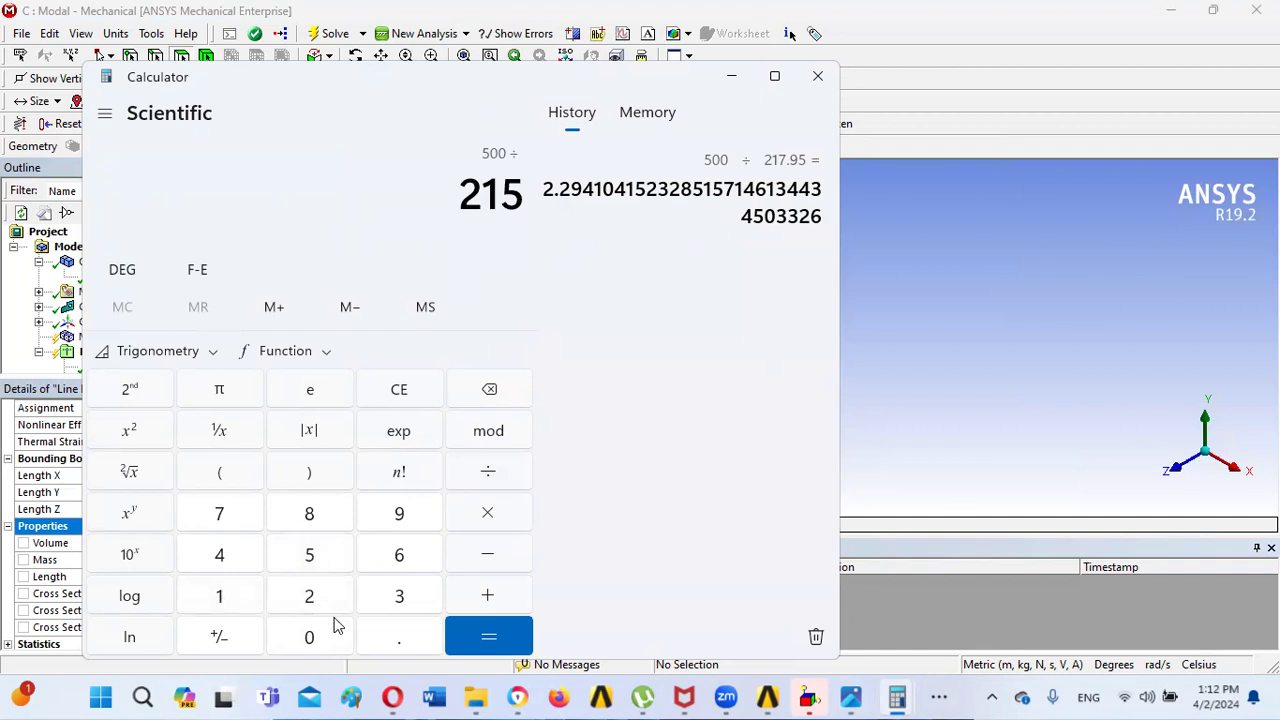
pyautogui.click(390, 648)
pyautogui.click(396, 522)
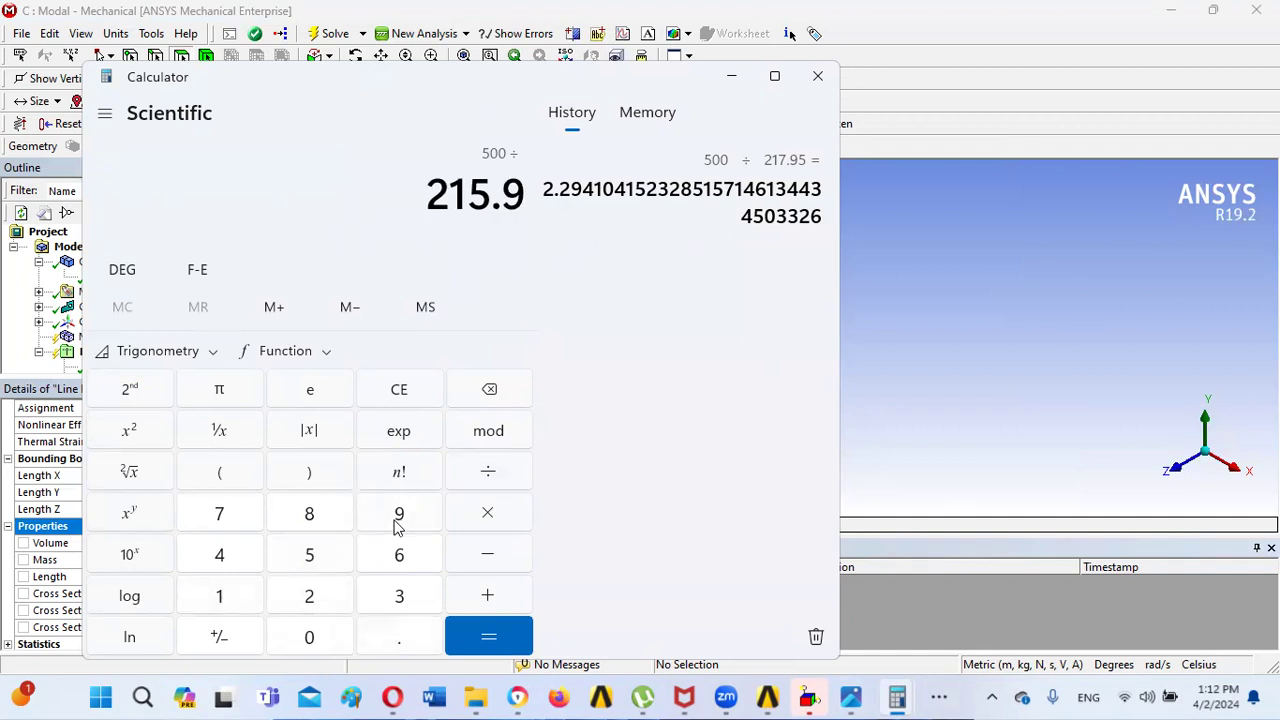
pyautogui.click(229, 514)
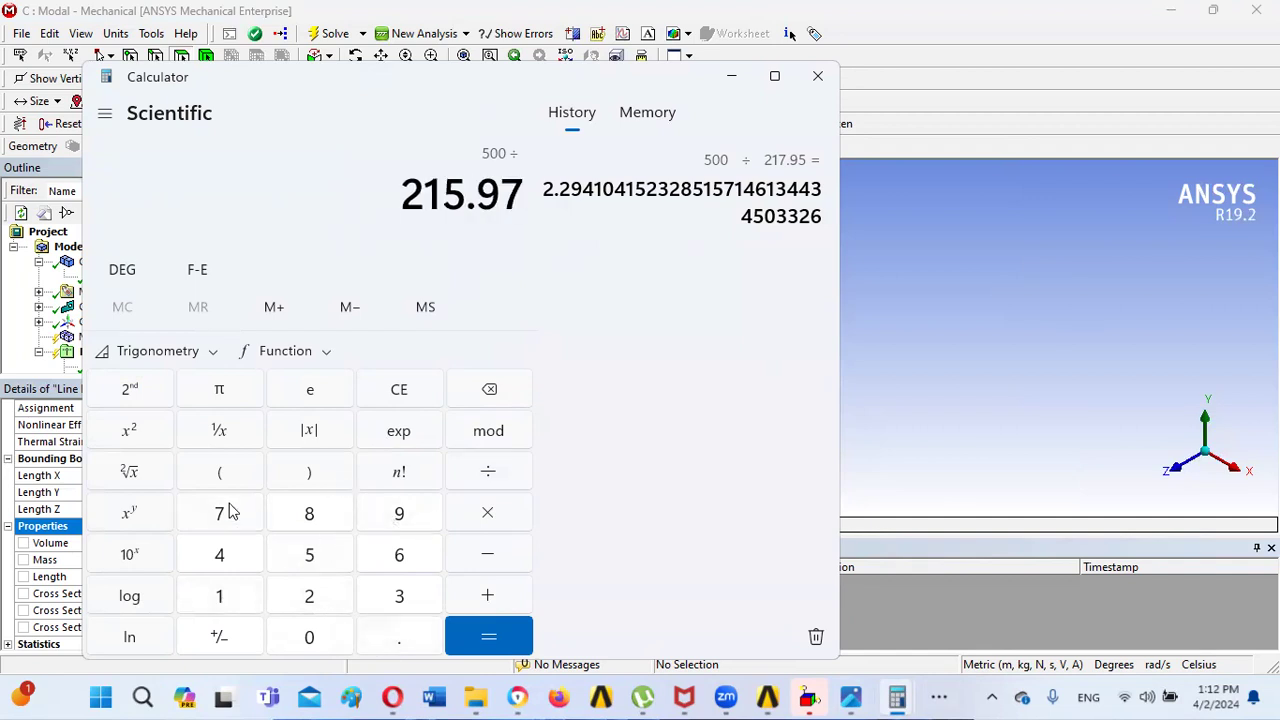
pyautogui.click(486, 641)
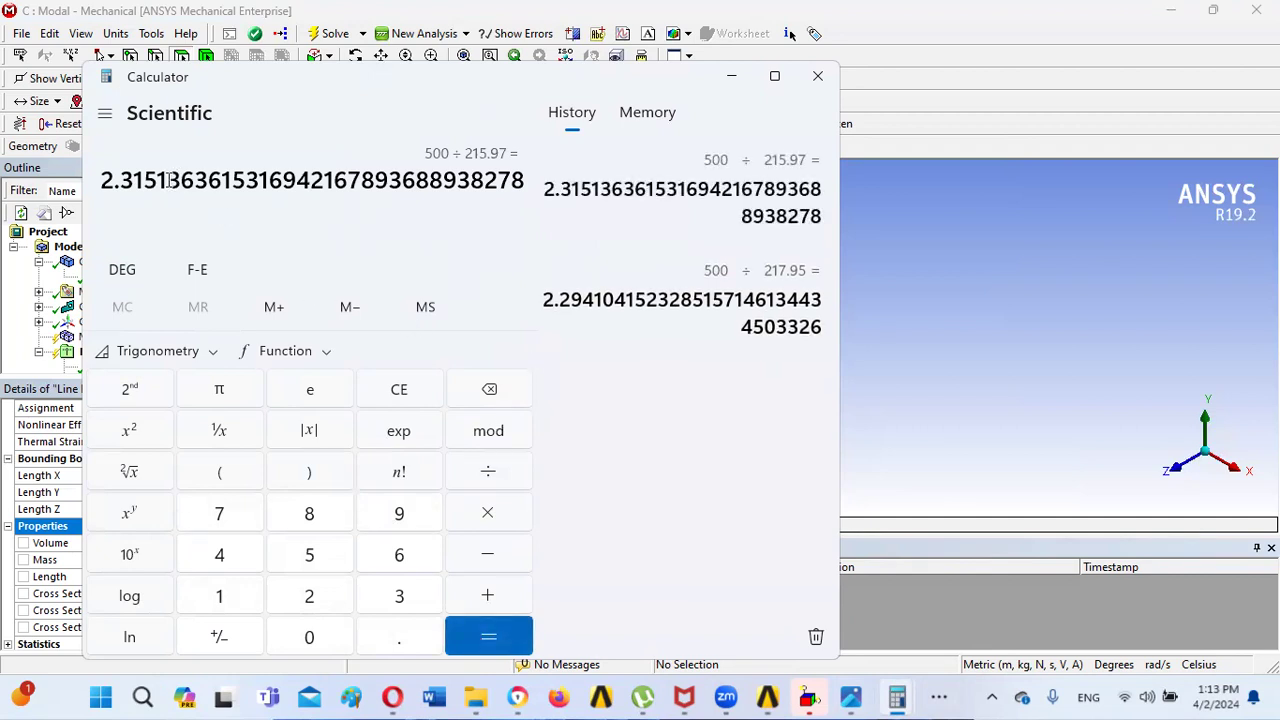
# - In Workbench, open system C's Engineering Data and set Structural Steel's density to 2.3151 kg m^-3
pyautogui.moveTo(768, 697)
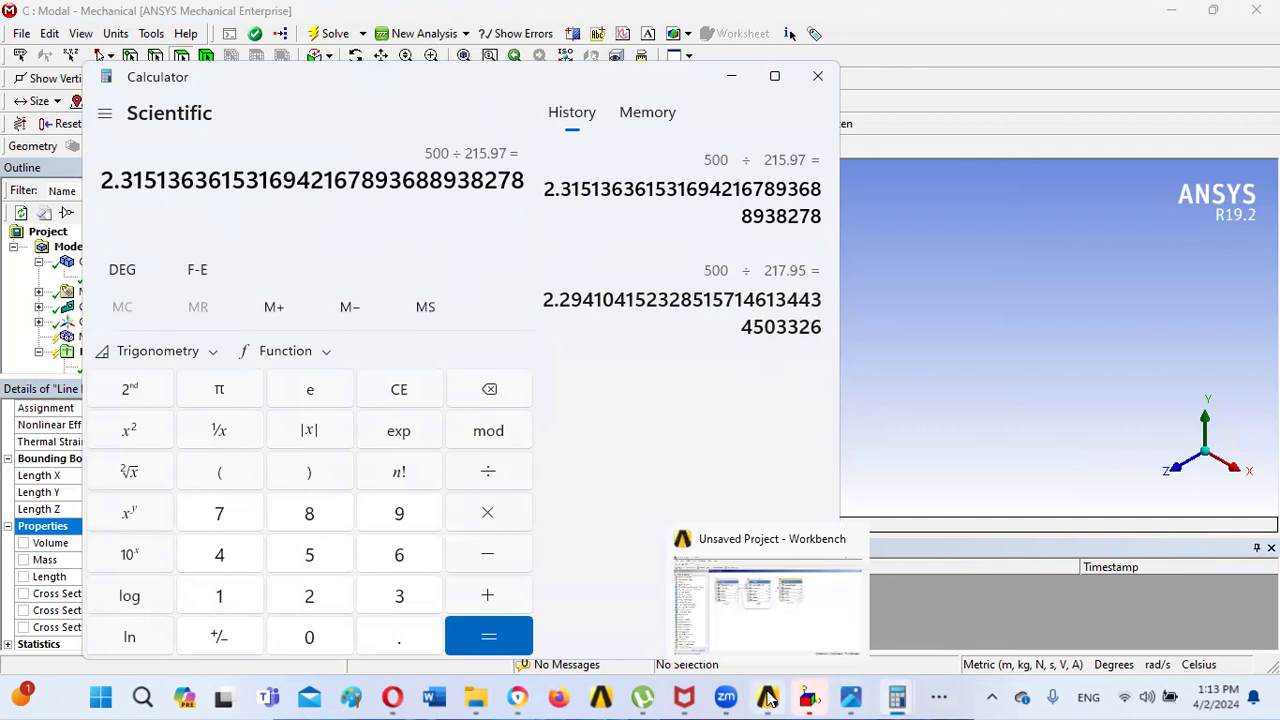
pyautogui.click(771, 605)
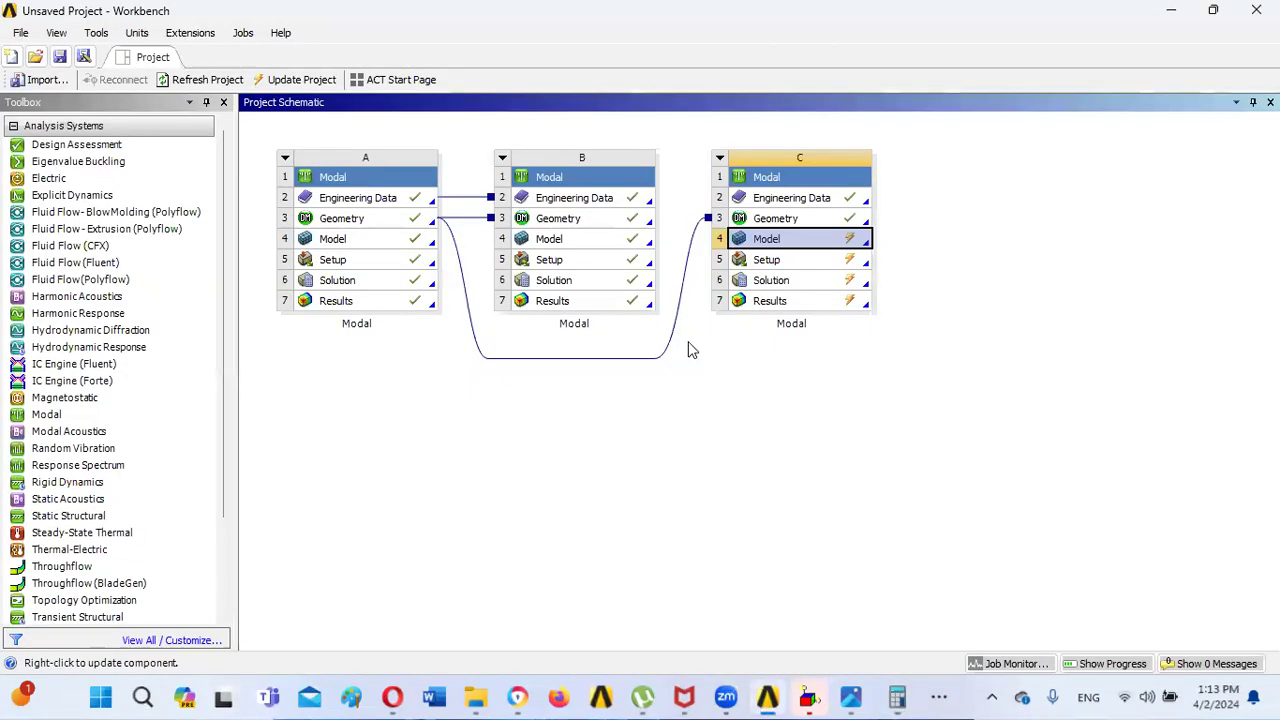
pyautogui.doubleClick(793, 199)
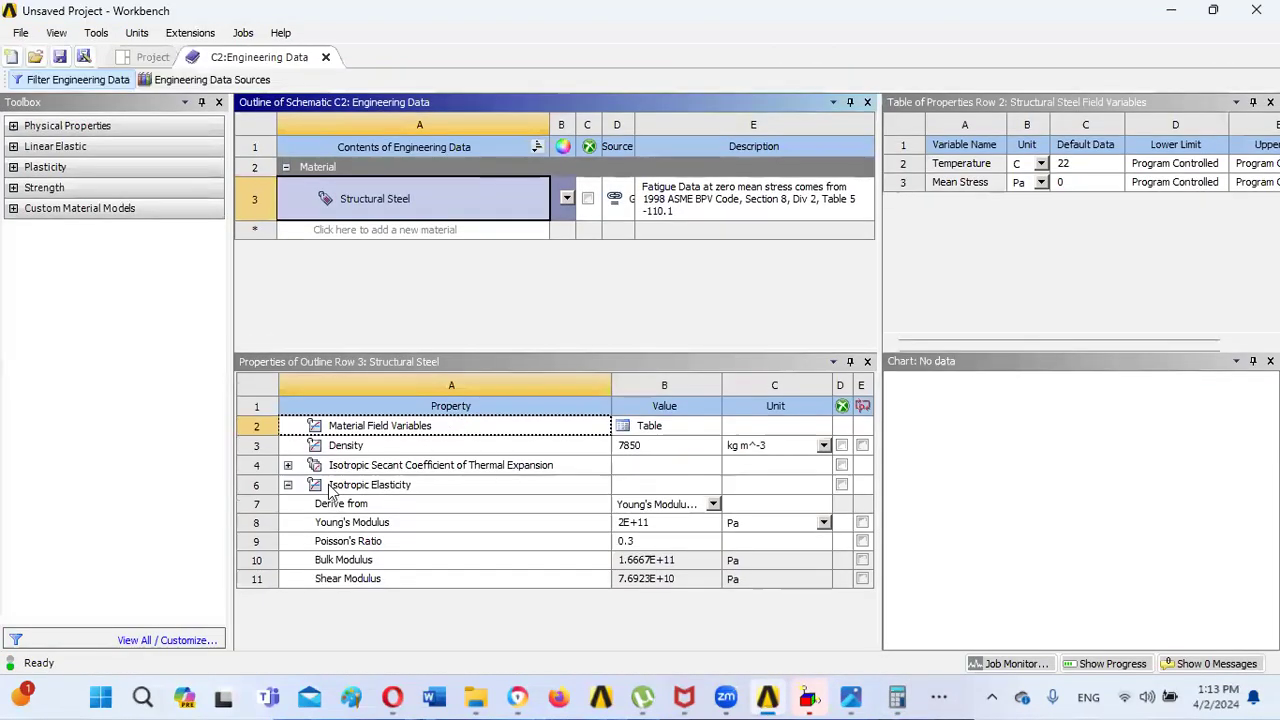
pyautogui.click(641, 451)
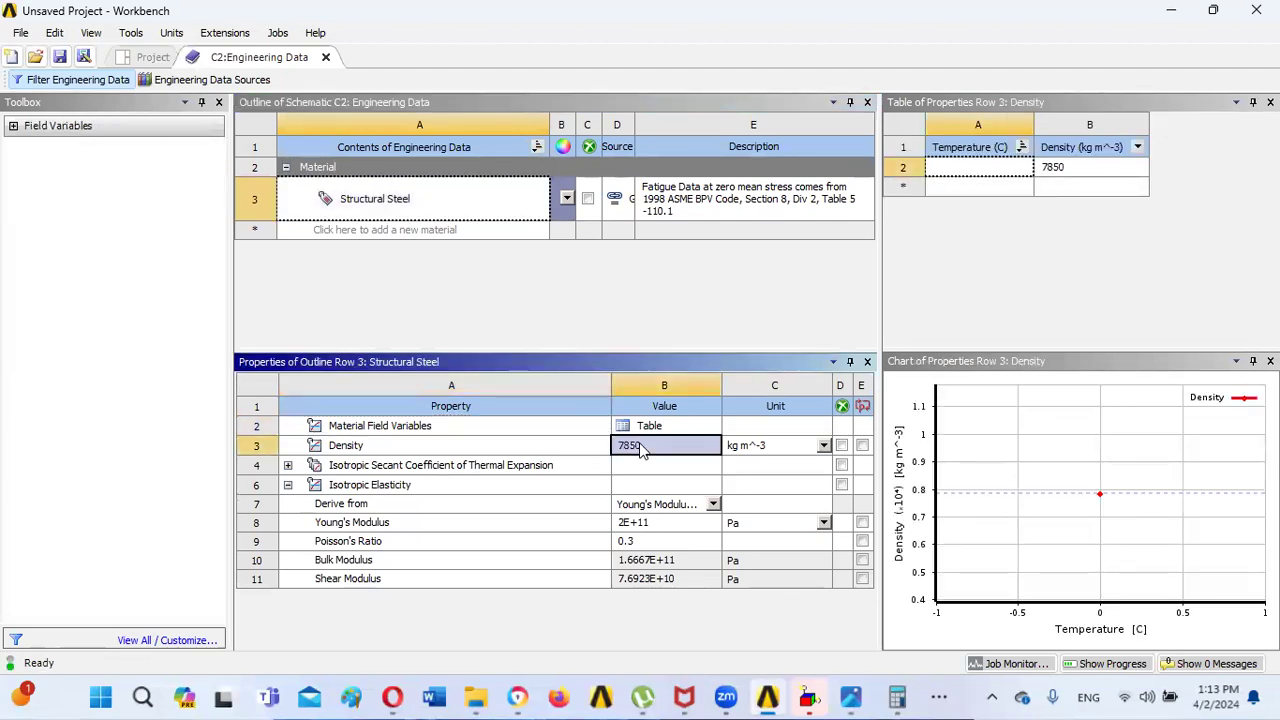
pyautogui.write('2')
pyautogui.write('.3151')
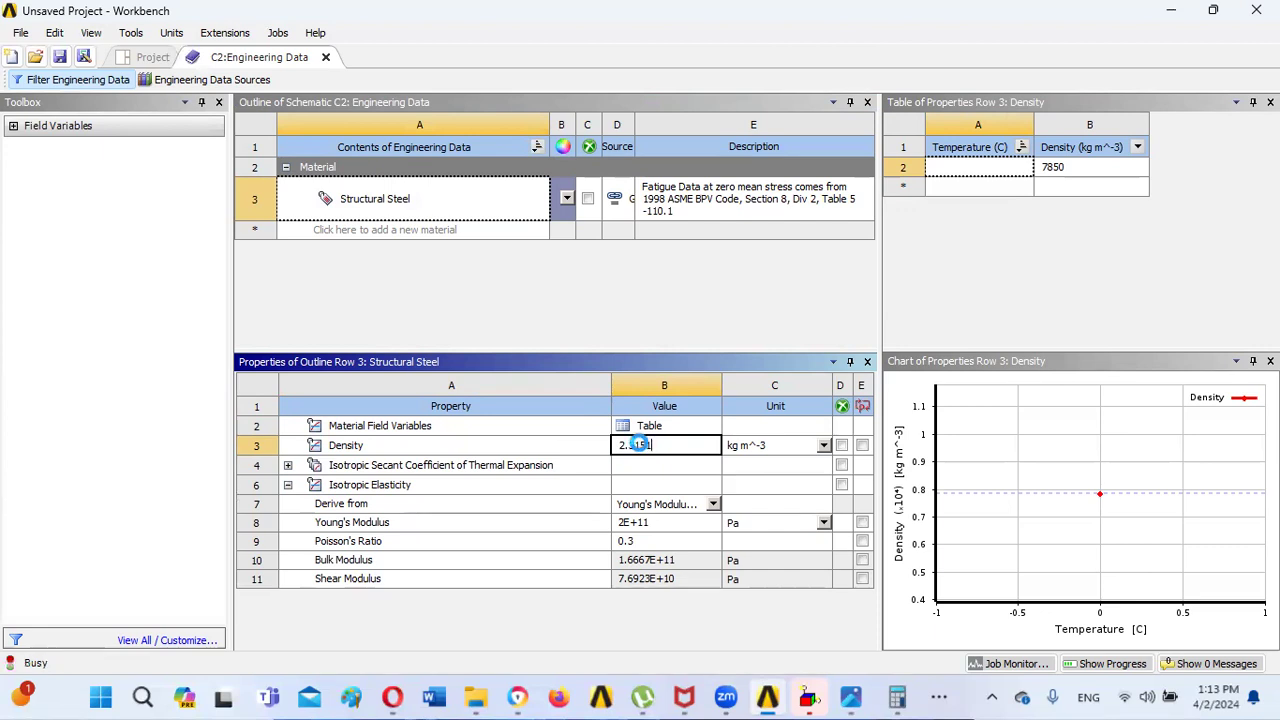
pyautogui.press('Return')
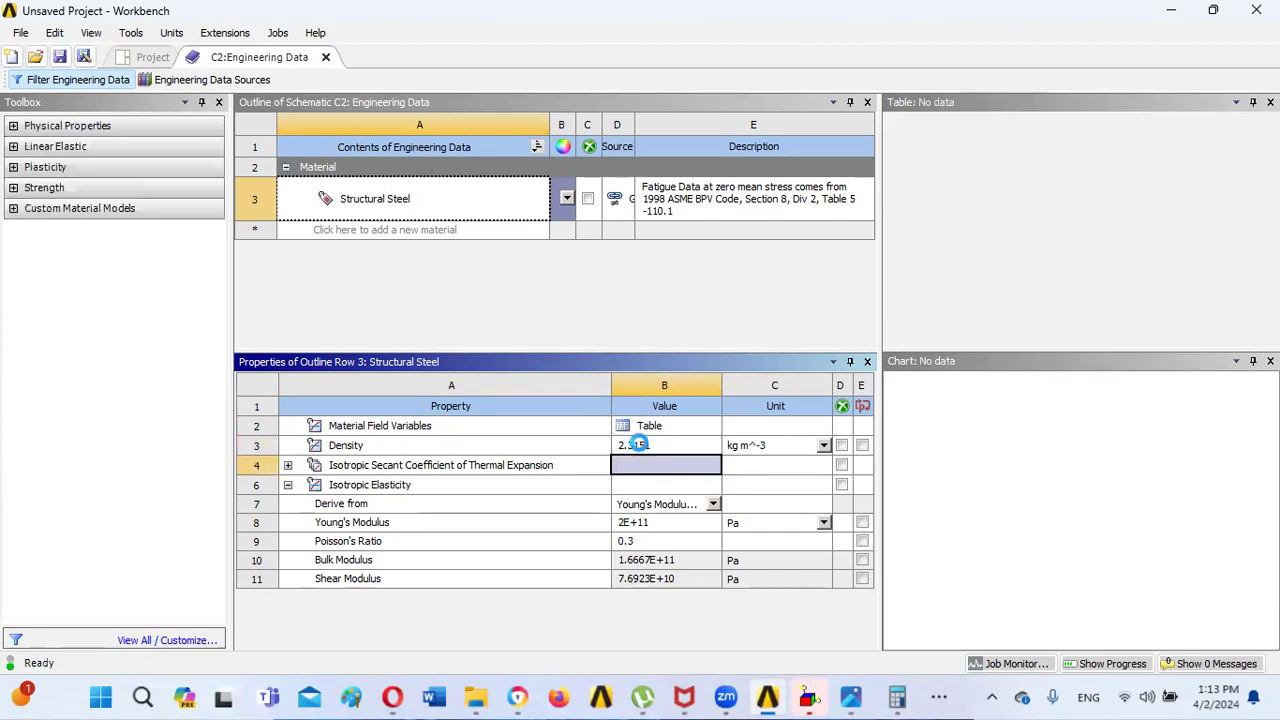
# - Set Structural Steel's Young's Modulus to 30e9 Pa under Isotropic Elasticity
pyautogui.click(645, 530)
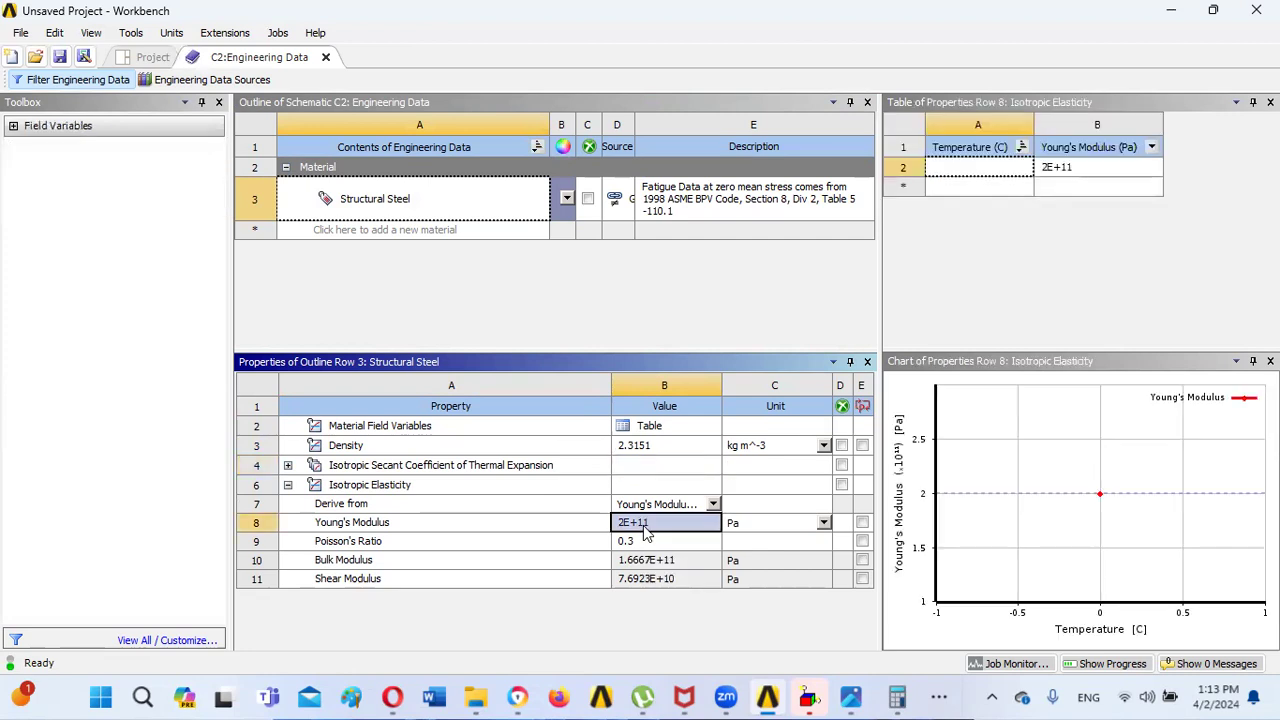
pyautogui.write('3')
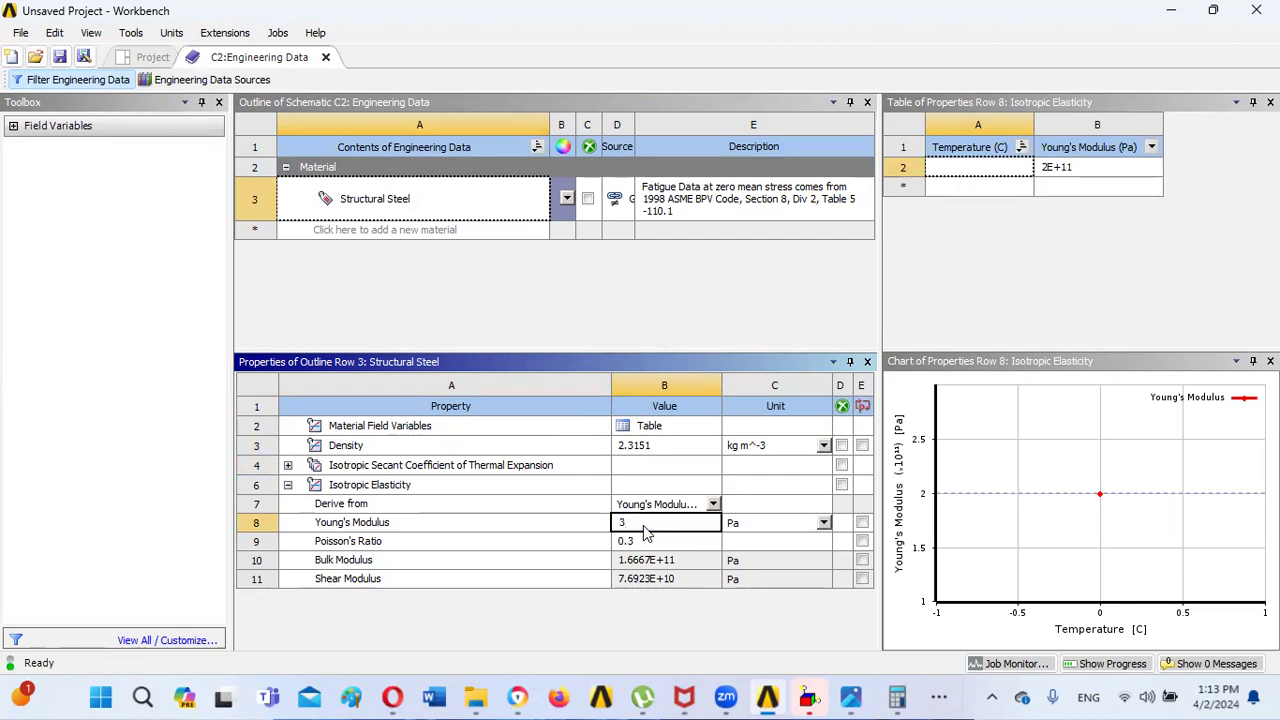
pyautogui.write('0e1')
pyautogui.press('BackSpace')
pyautogui.write('9')
pyautogui.press('Return')
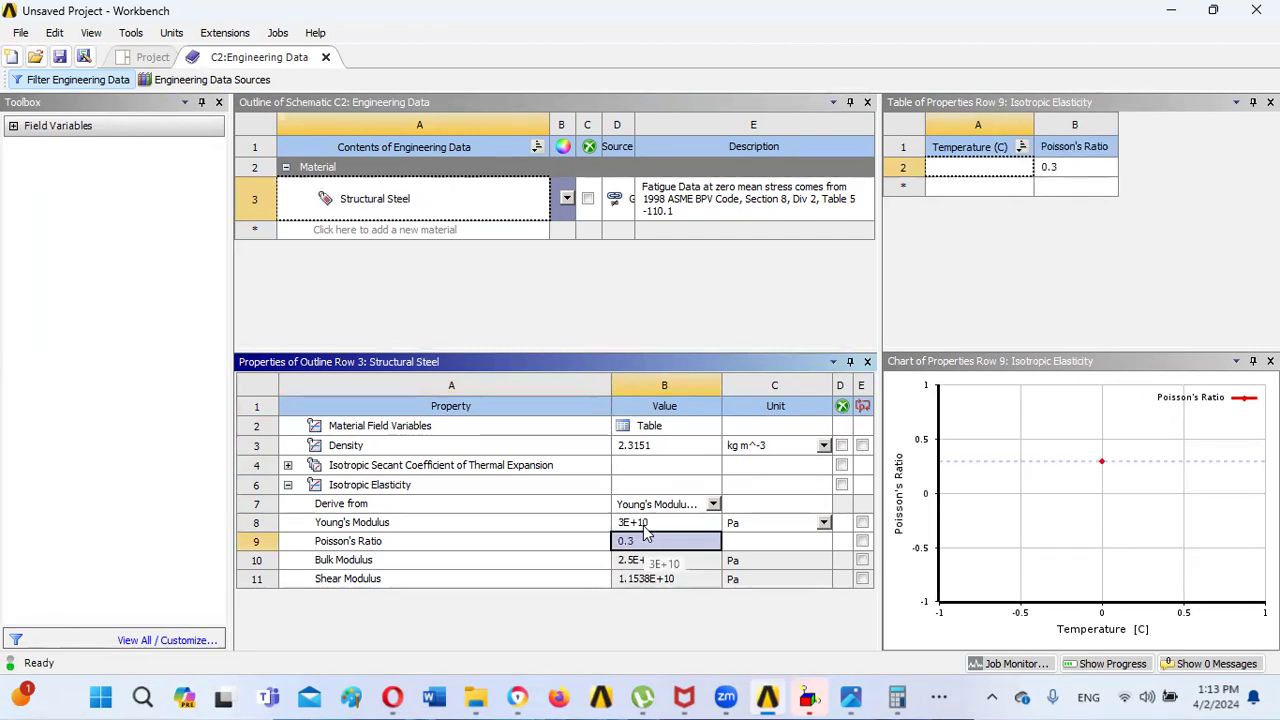
# - Switch to system C's Mechanical window and refresh the materials of Model (C4)
pyautogui.moveTo(855, 697)
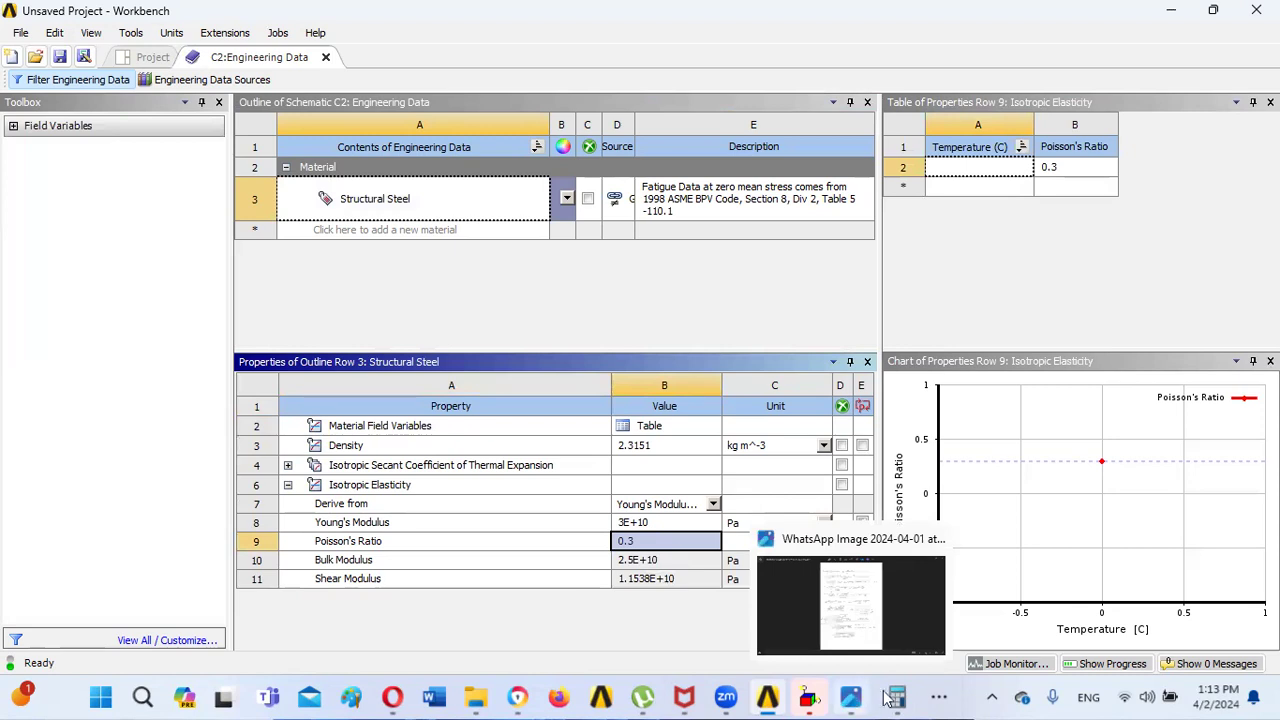
pyautogui.click(938, 697)
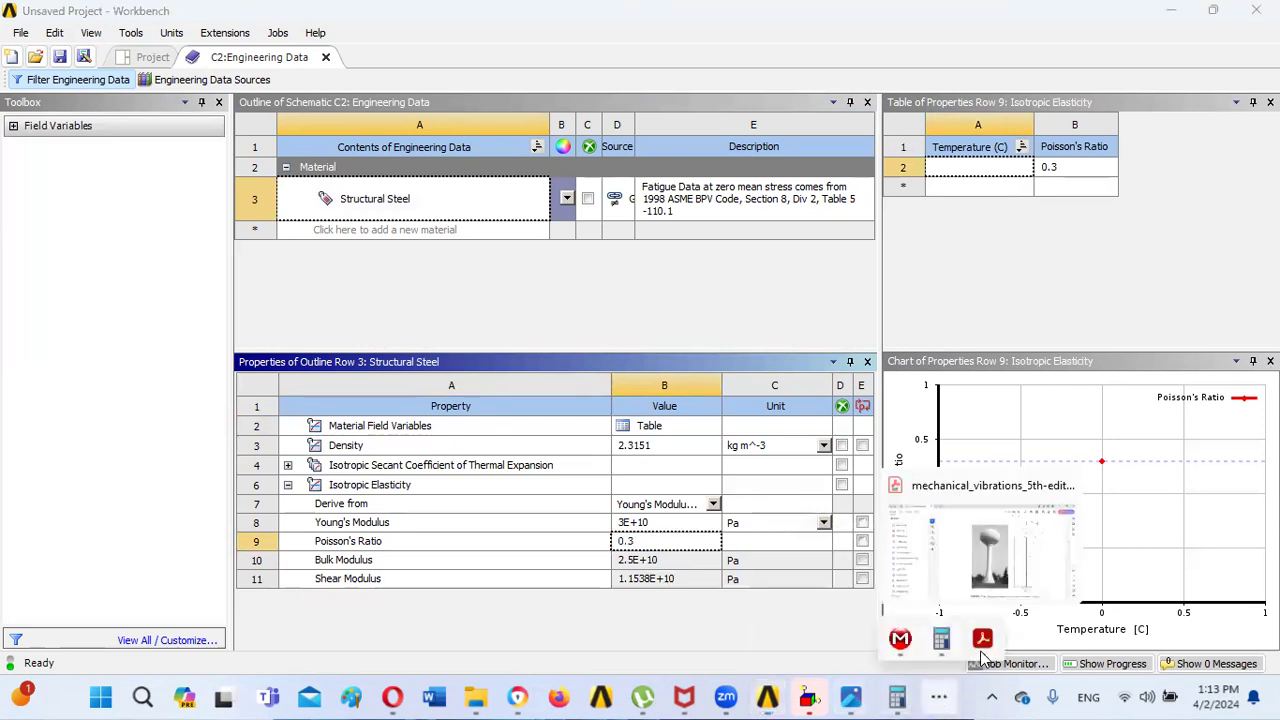
pyautogui.click(900, 638)
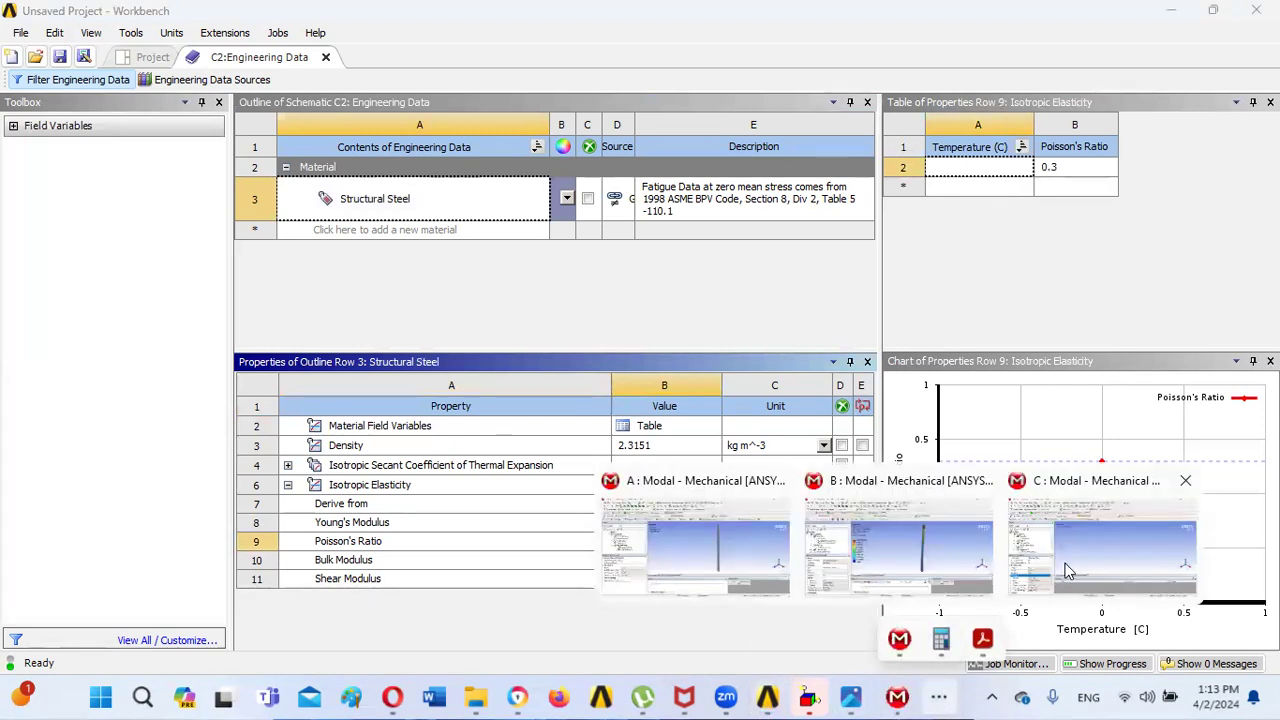
pyautogui.click(1064, 578)
pyautogui.doubleClick(84, 248)
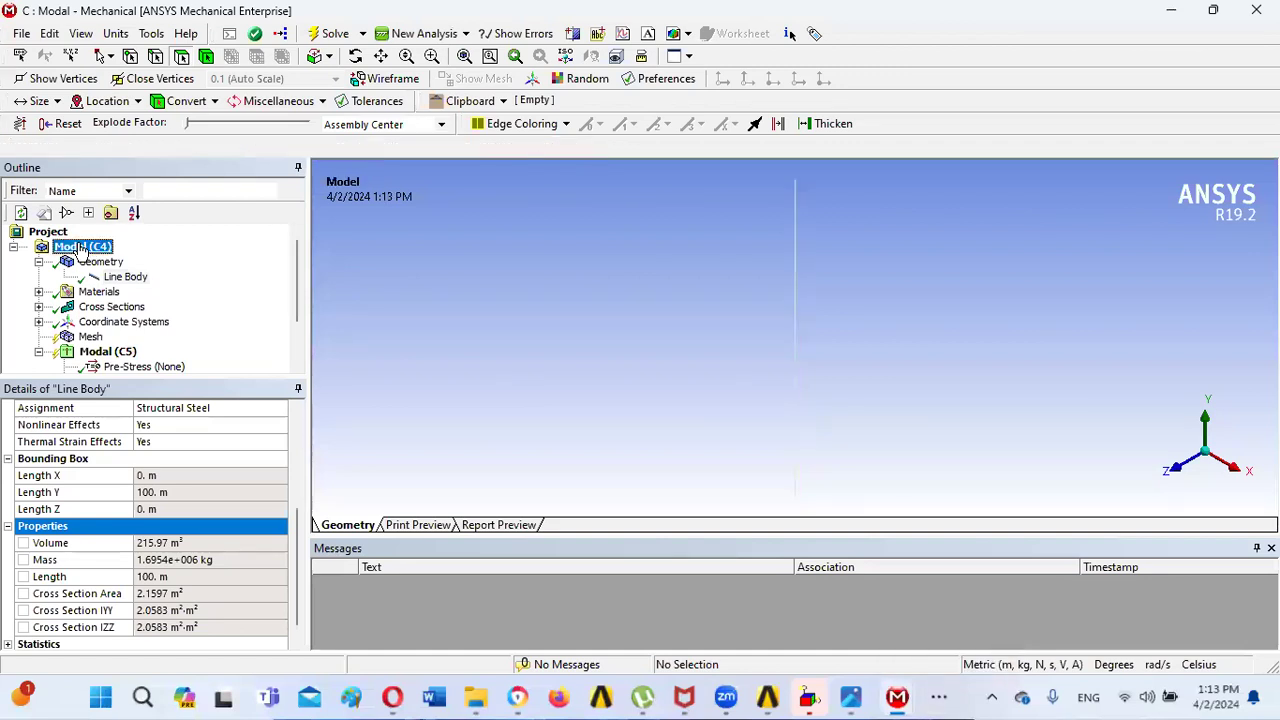
pyautogui.rightClick(80, 247)
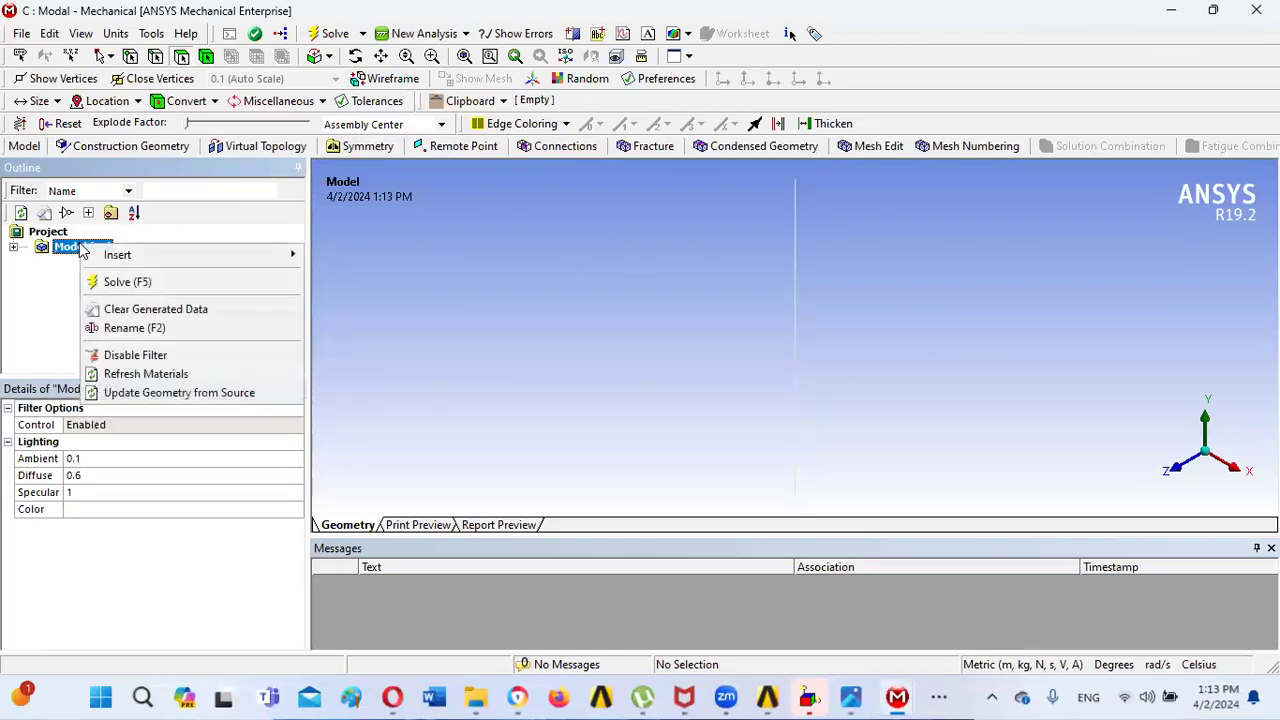
pyautogui.click(141, 375)
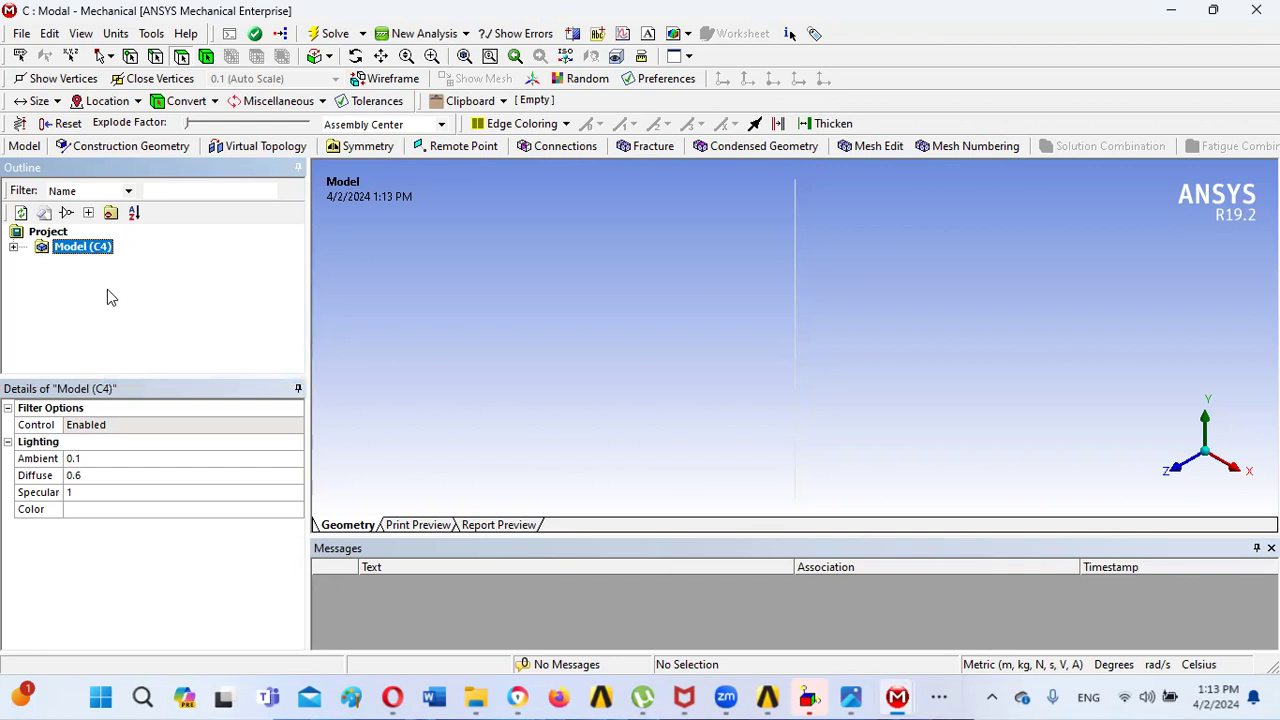
# - Check the Line Body's mass in its properties under Geometry
pyautogui.click(13, 247)
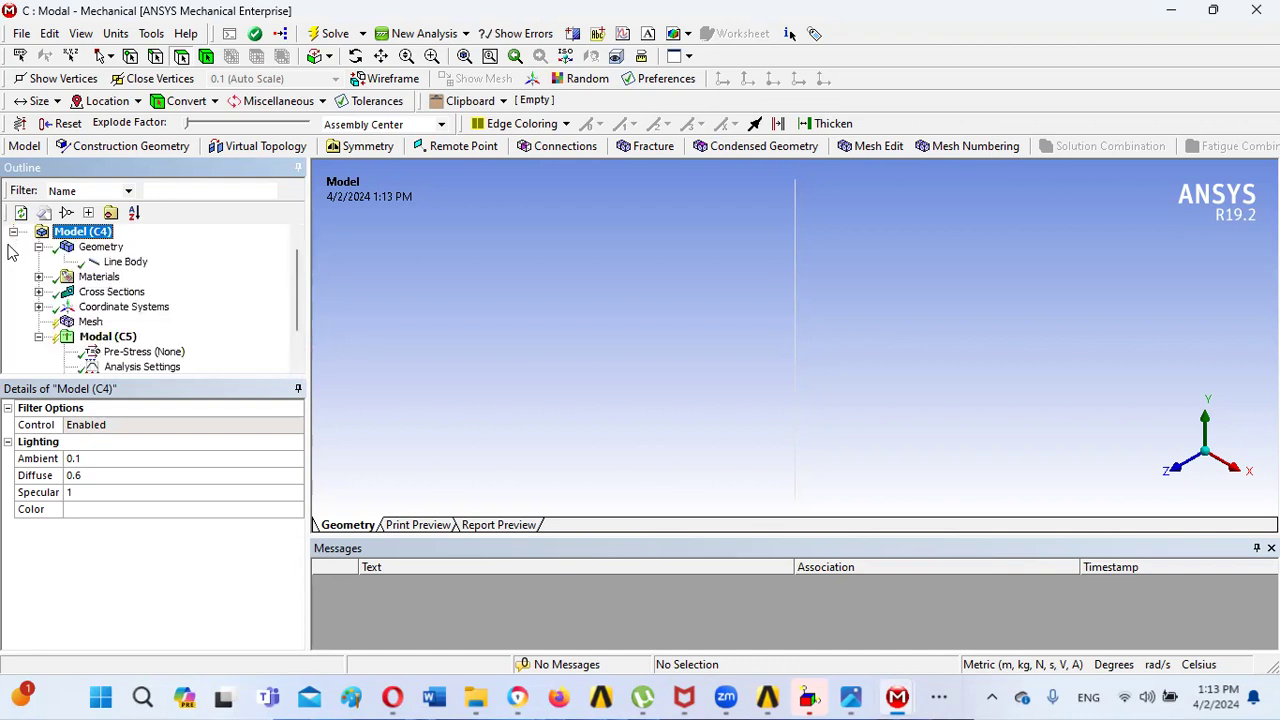
pyautogui.click(125, 261)
pyautogui.moveTo(297, 455); pyautogui.dragTo(318, 570)
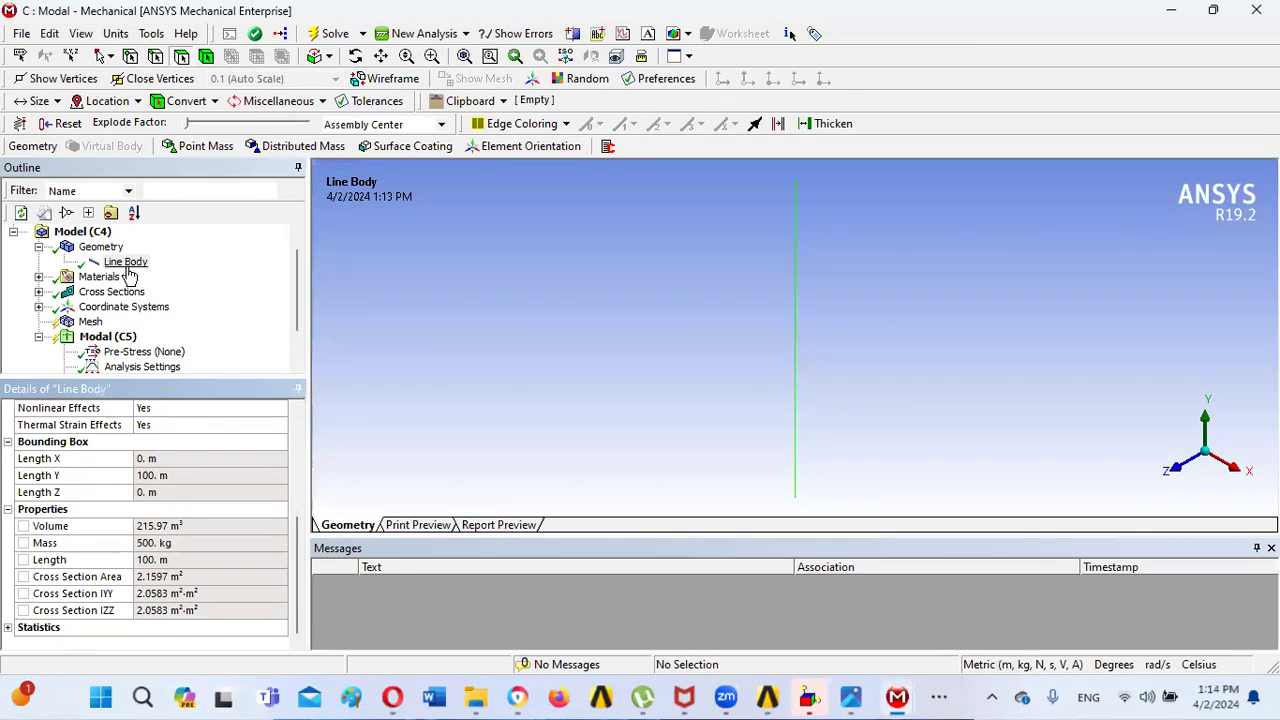
# - Insert a Point Mass under Geometry and rename it watertankpluswater
pyautogui.click(101, 247)
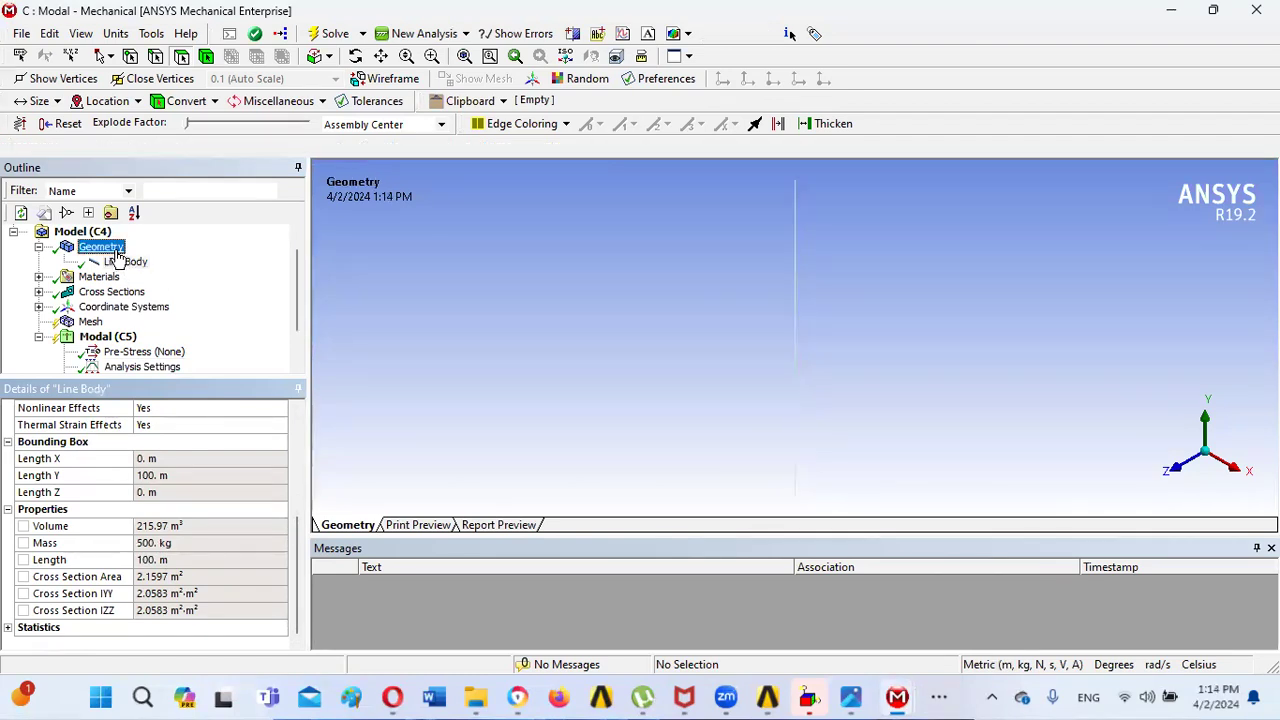
pyautogui.rightClick(117, 250)
pyautogui.moveTo(176, 265)
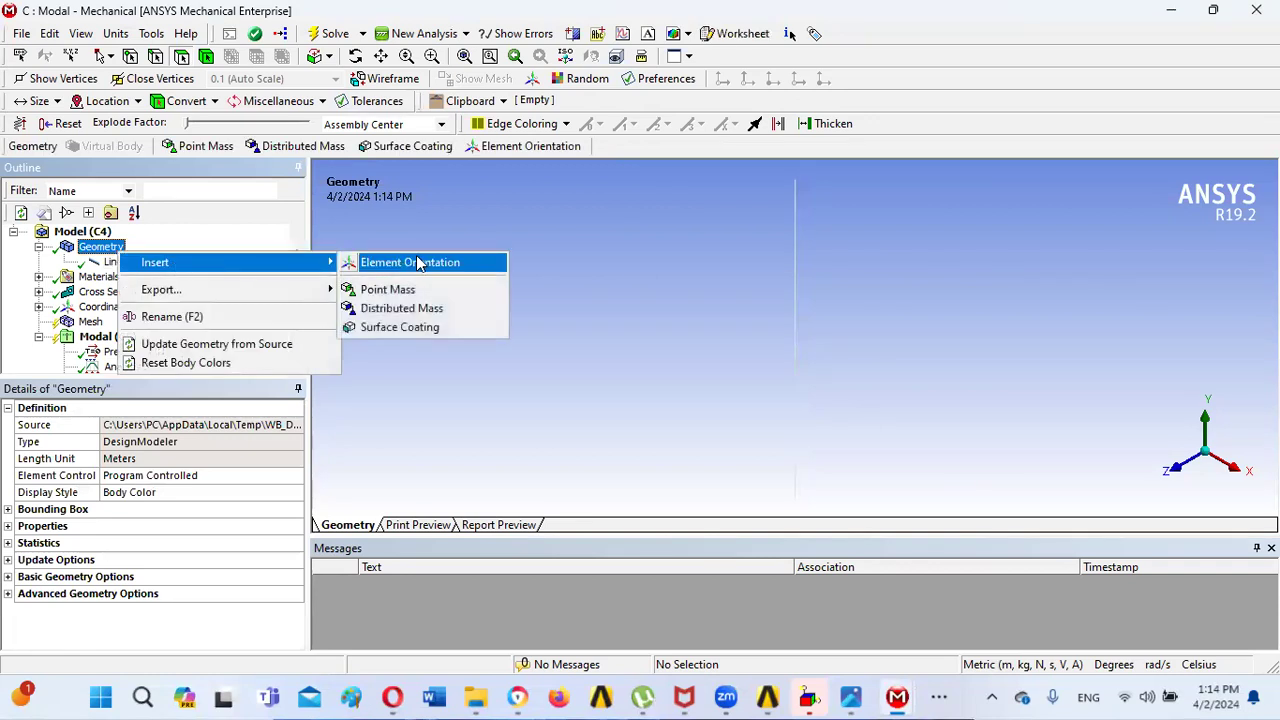
pyautogui.click(392, 289)
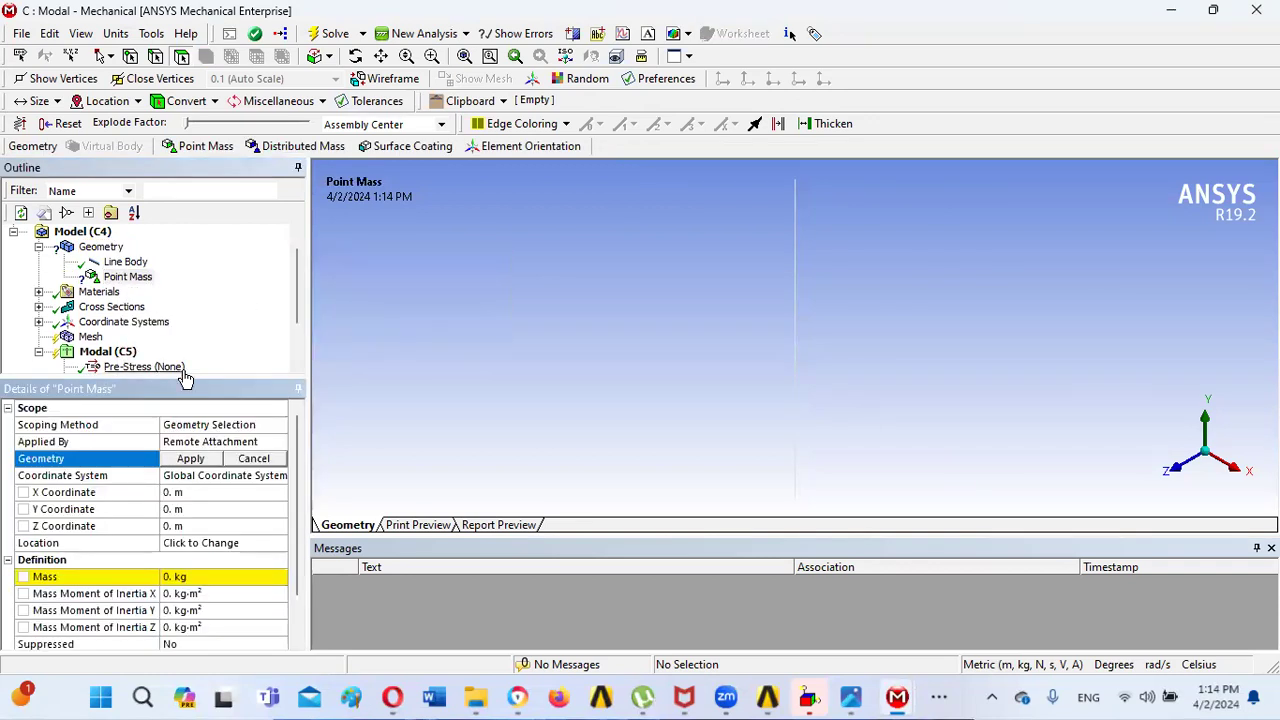
pyautogui.click(127, 278)
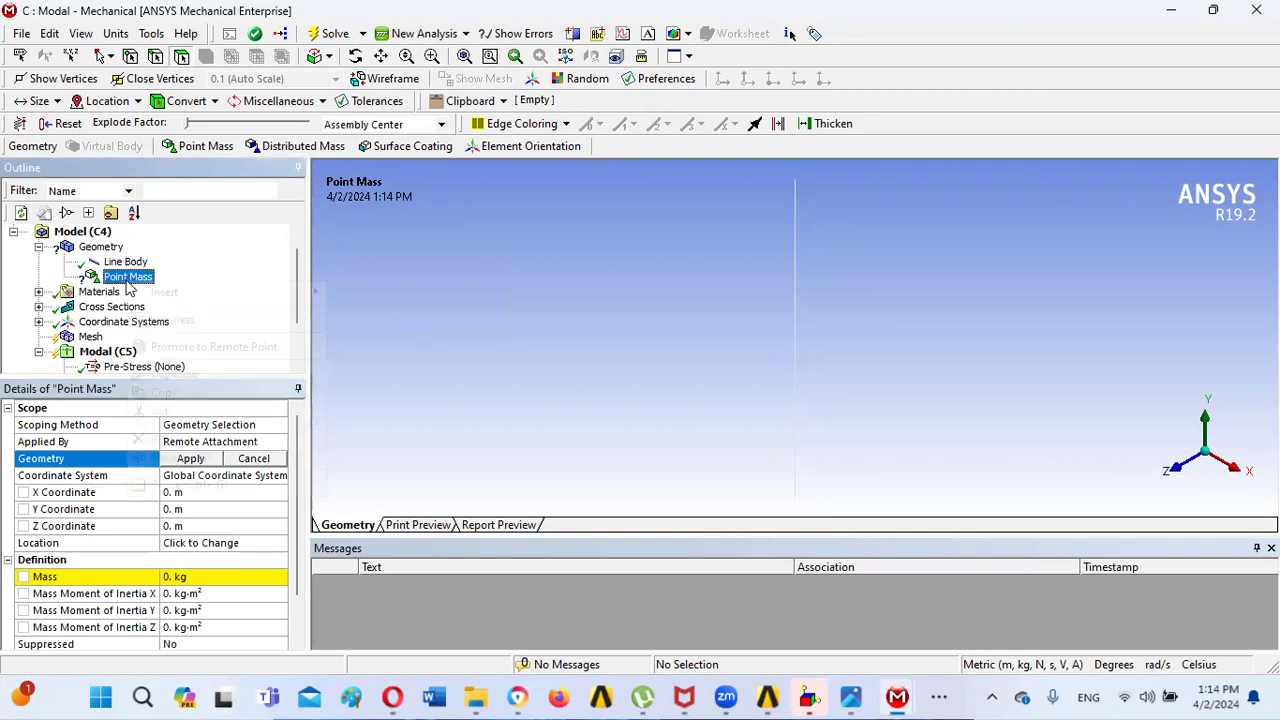
pyautogui.rightClick(127, 279)
pyautogui.click(180, 457)
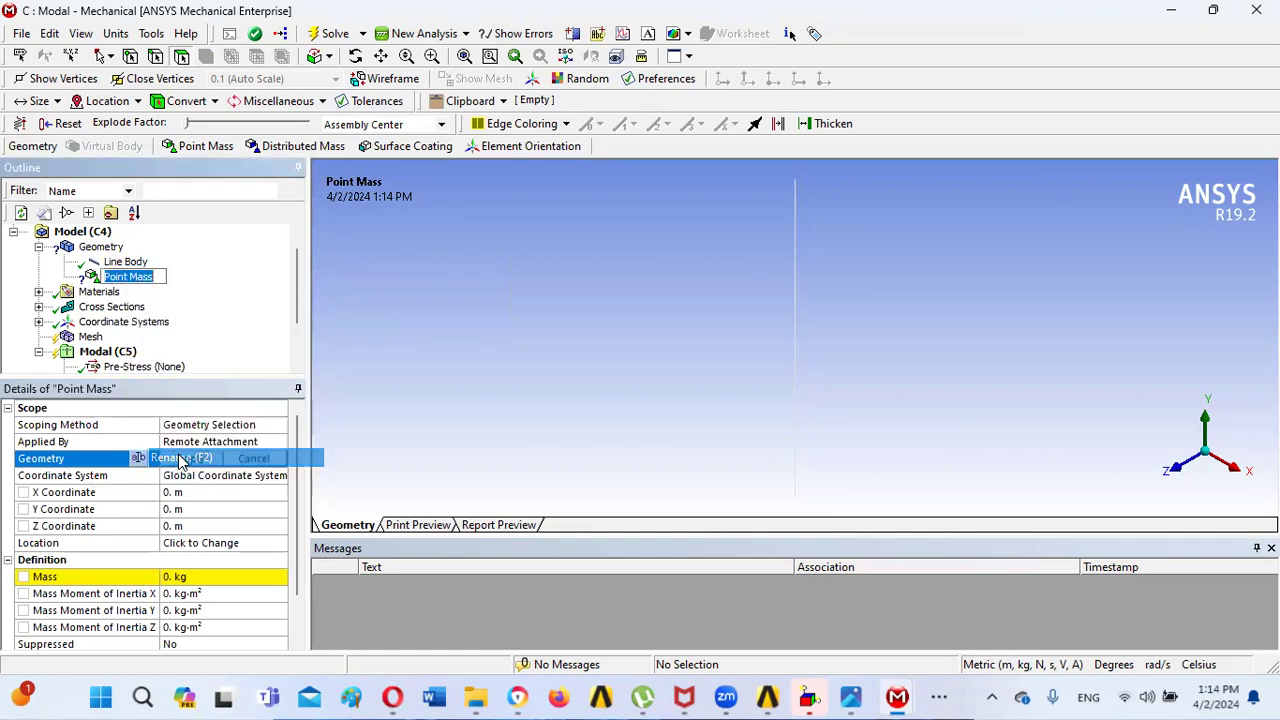
pyautogui.write('wateer')
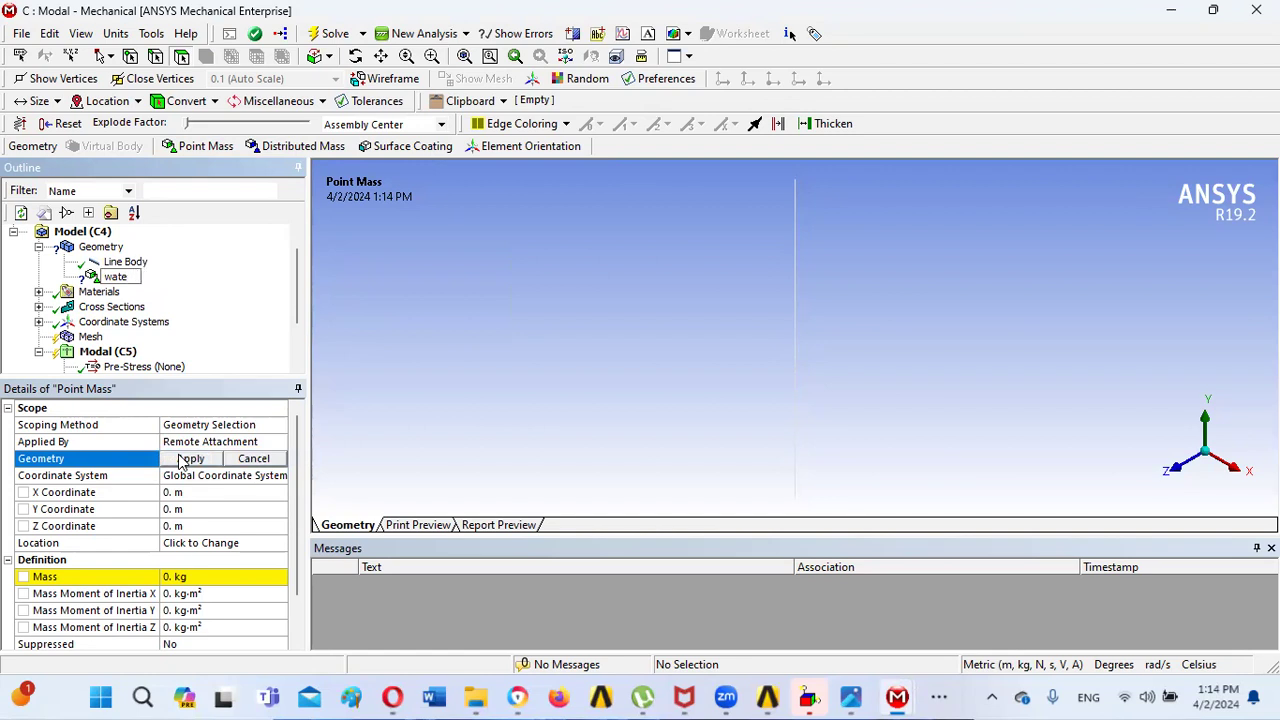
pyautogui.write('kpluswater')
pyautogui.press('Return')
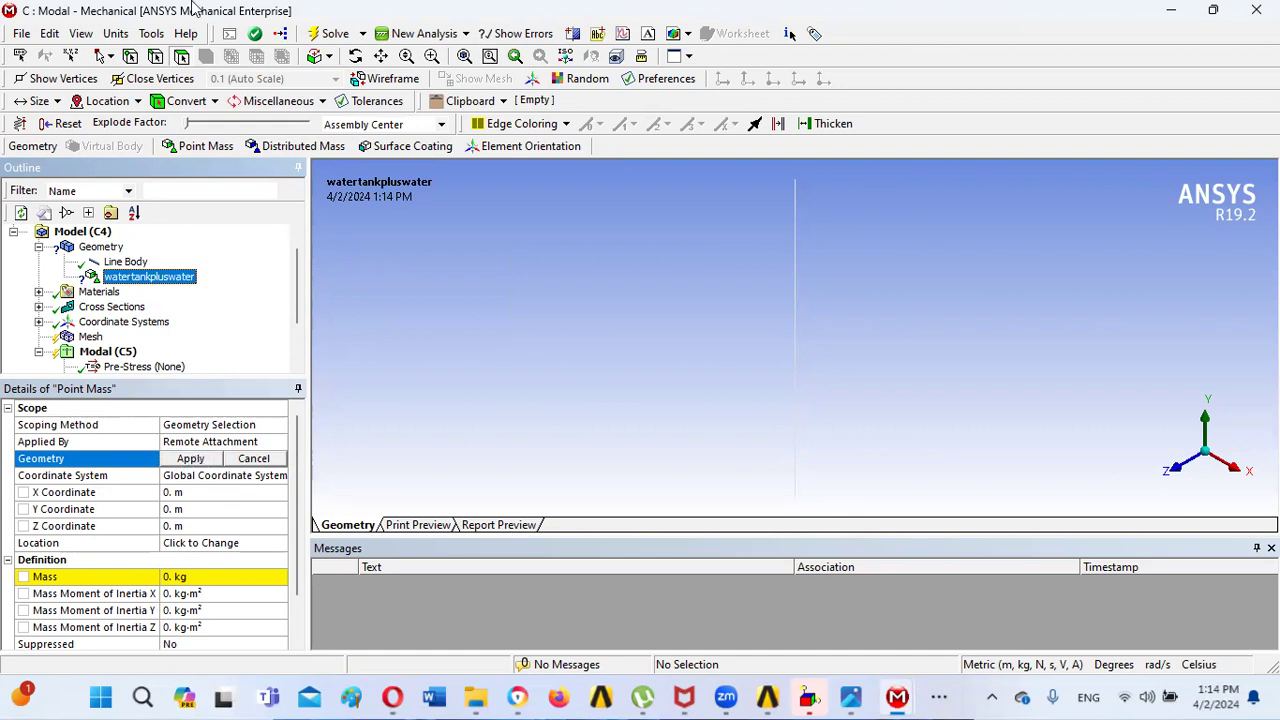
# - Scope the point mass to the column's top vertex and set its mass to 1171.5 kg
pyautogui.click(138, 59)
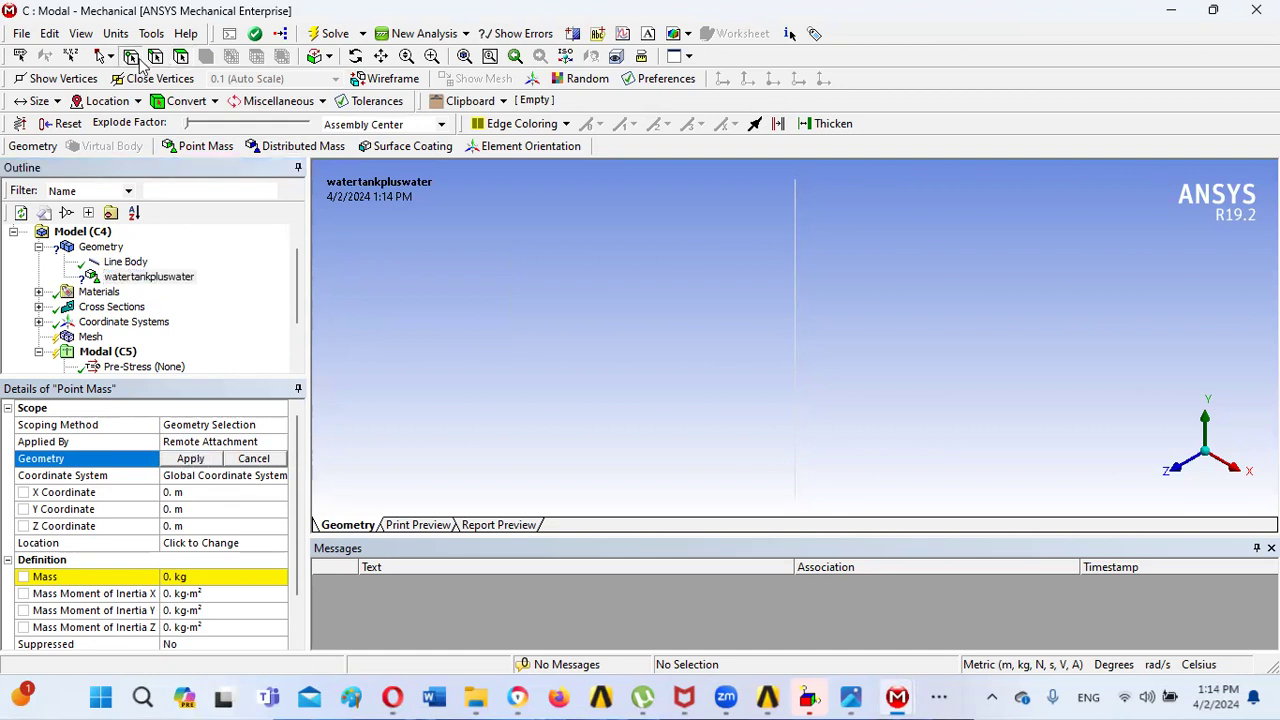
pyautogui.click(796, 180)
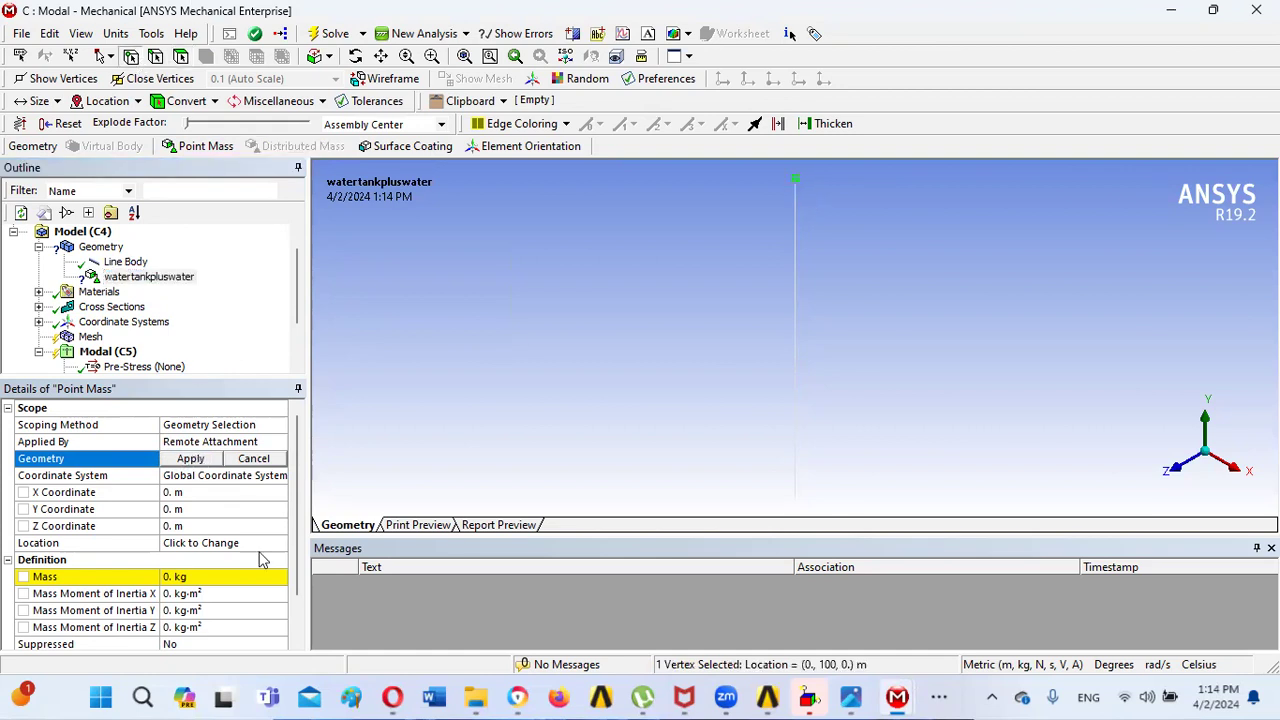
pyautogui.click(192, 459)
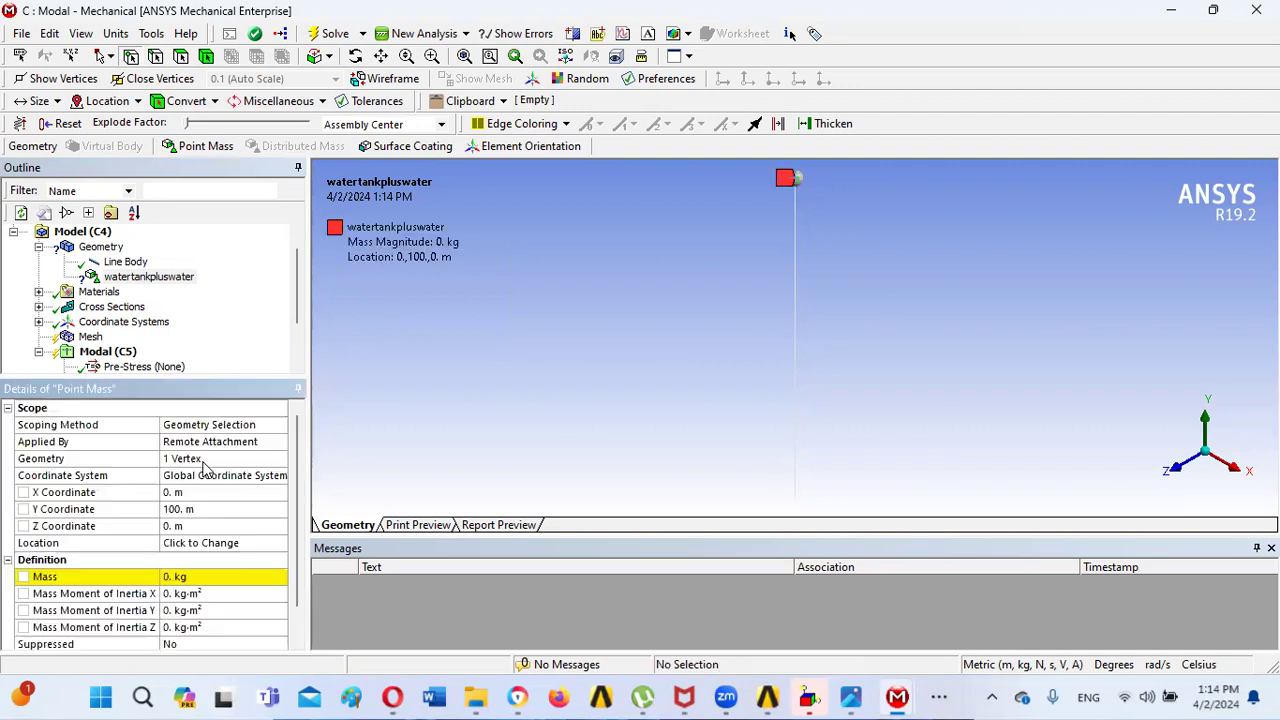
pyautogui.click(182, 577)
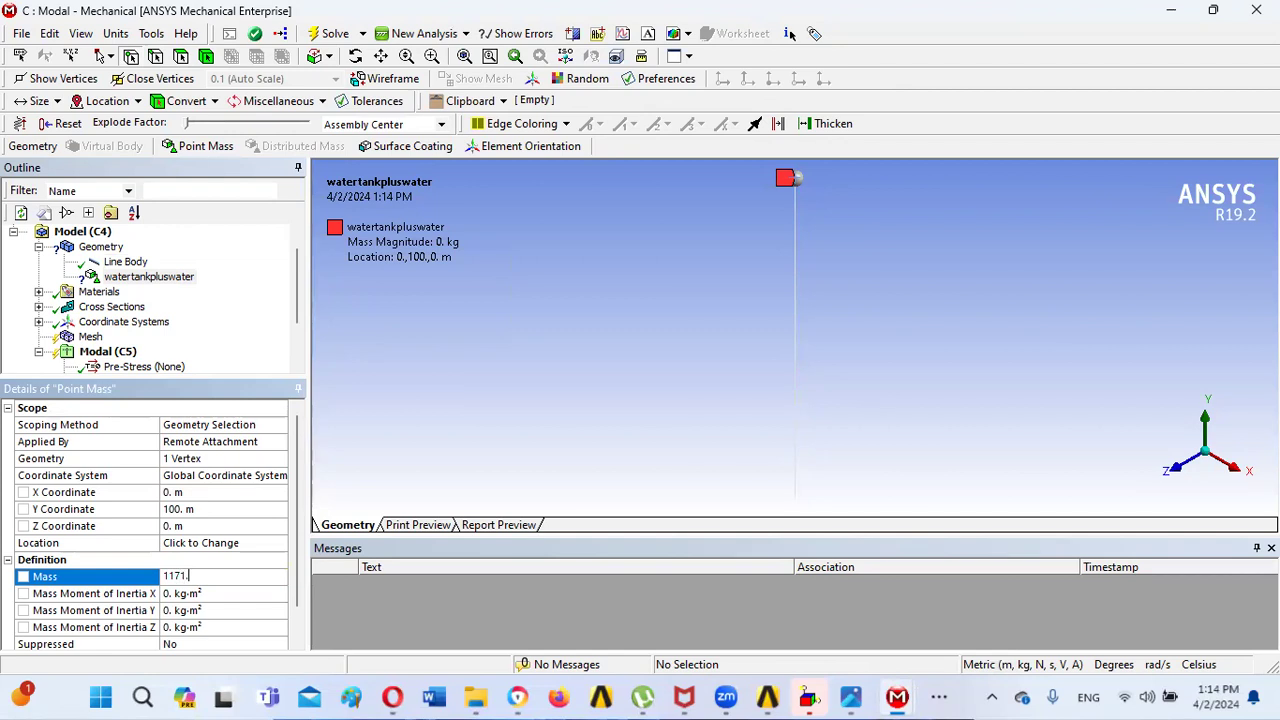
pyautogui.press('Return')
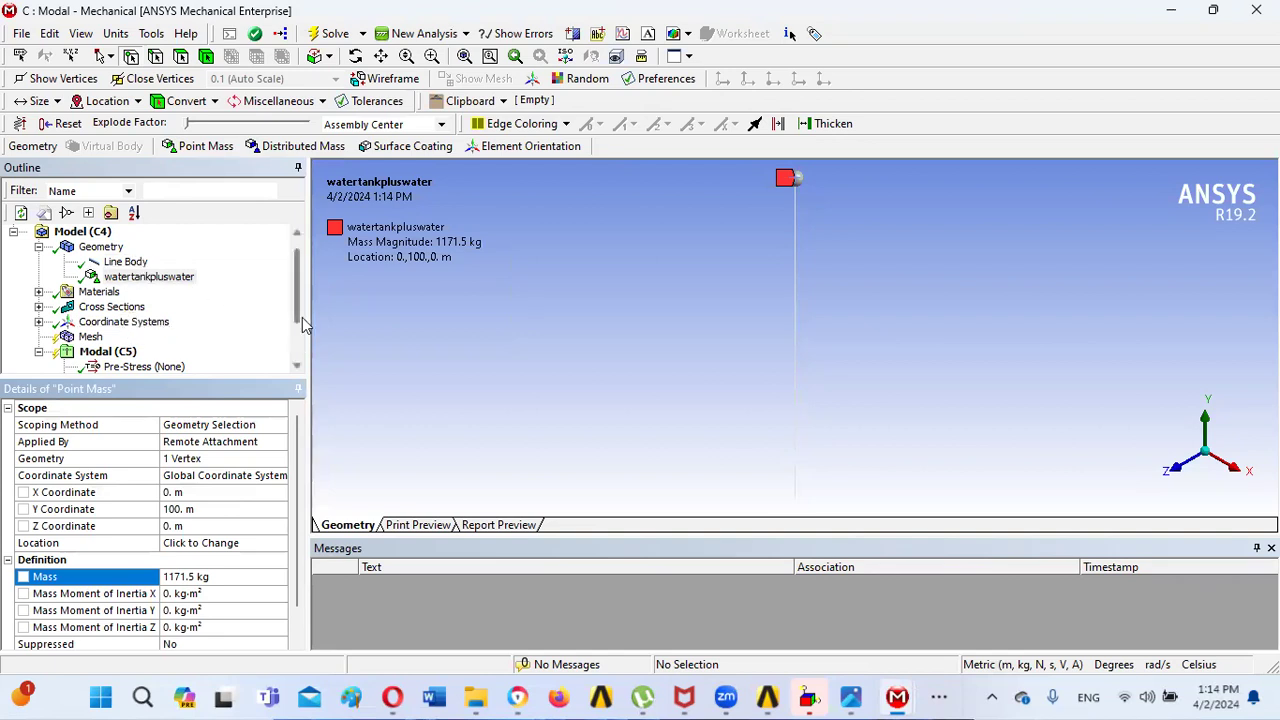
# - Insert a Fixed Support in Modal (C5) and scope it to the column's bottom vertex
pyautogui.moveTo(296, 278); pyautogui.dragTo(296, 310)
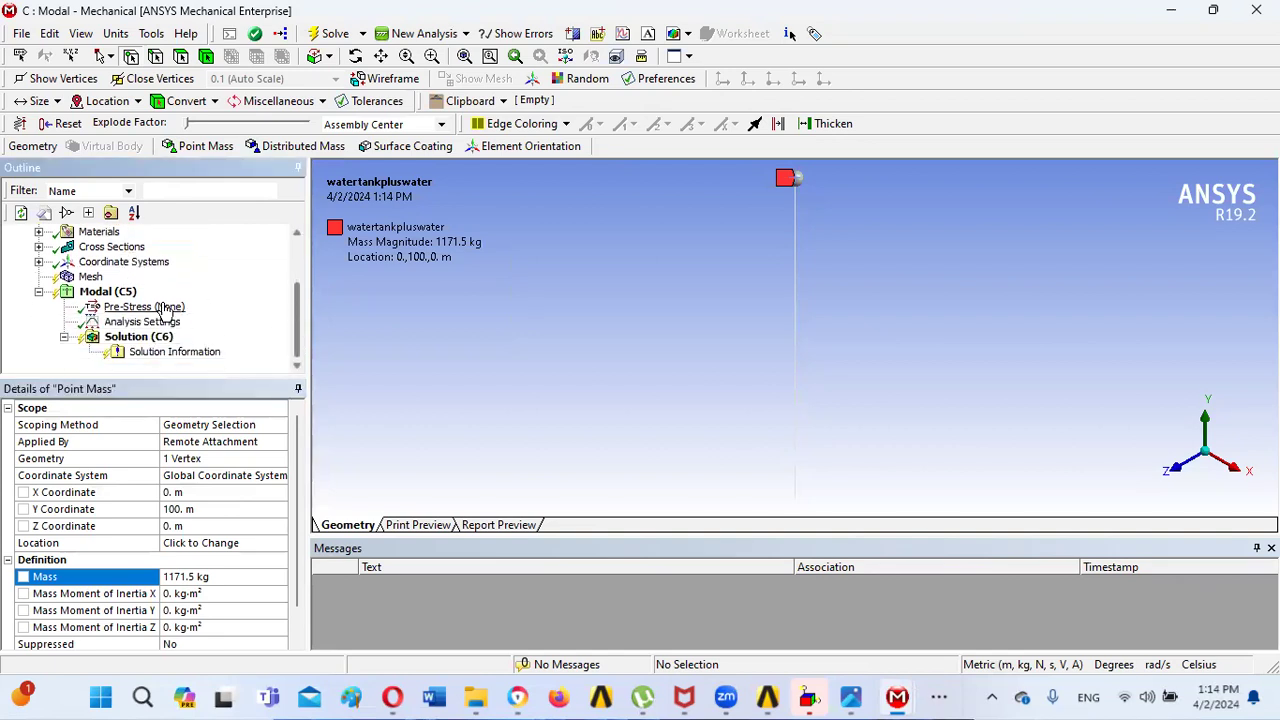
pyautogui.rightClick(118, 294)
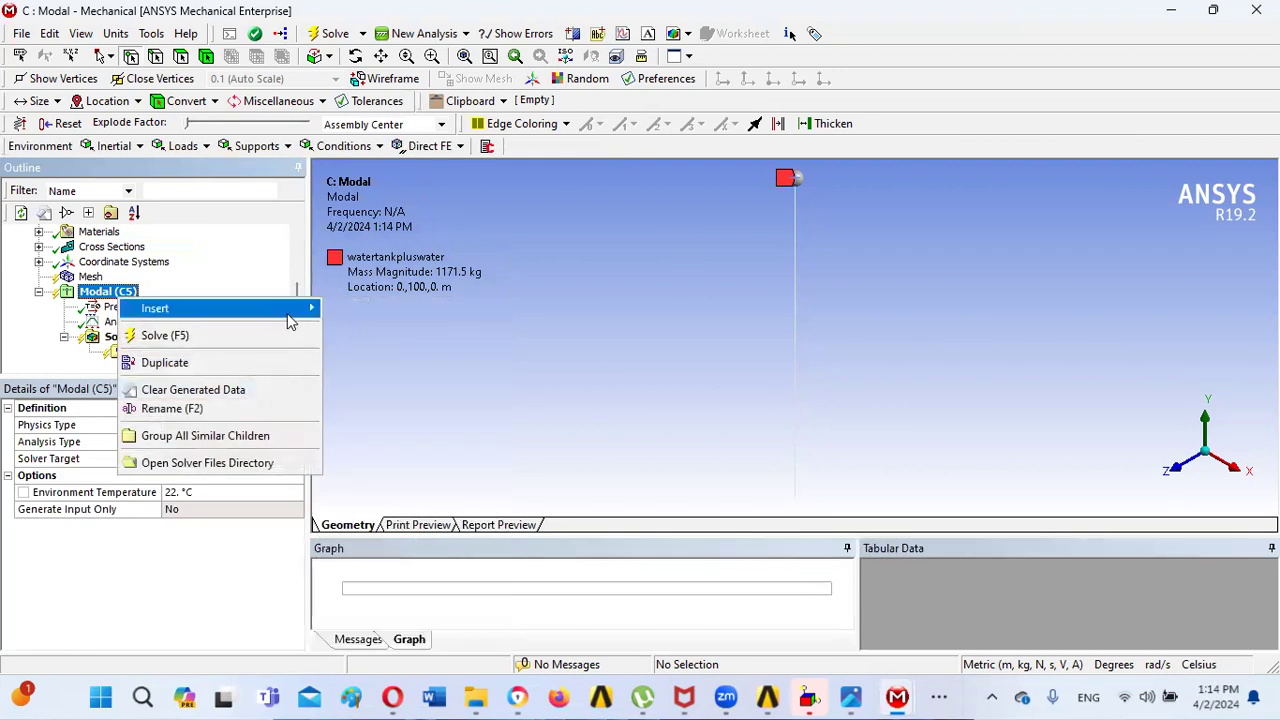
pyautogui.moveTo(295, 312)
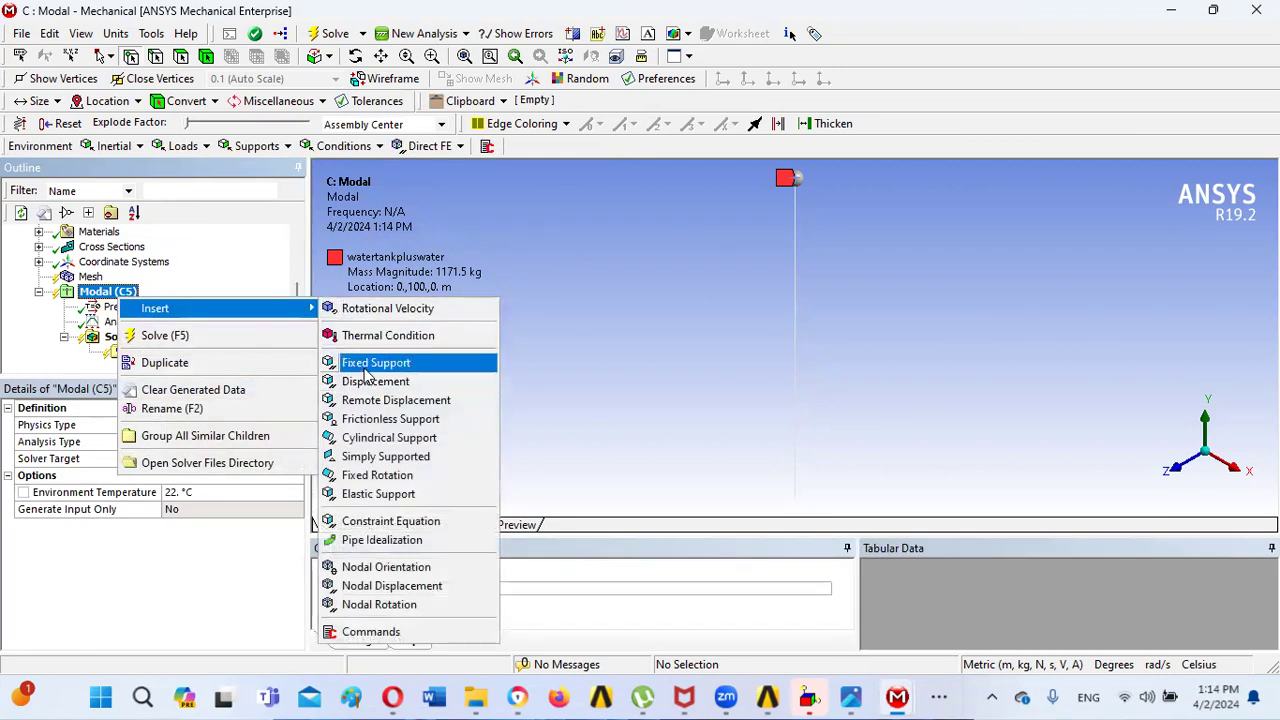
pyautogui.click(374, 363)
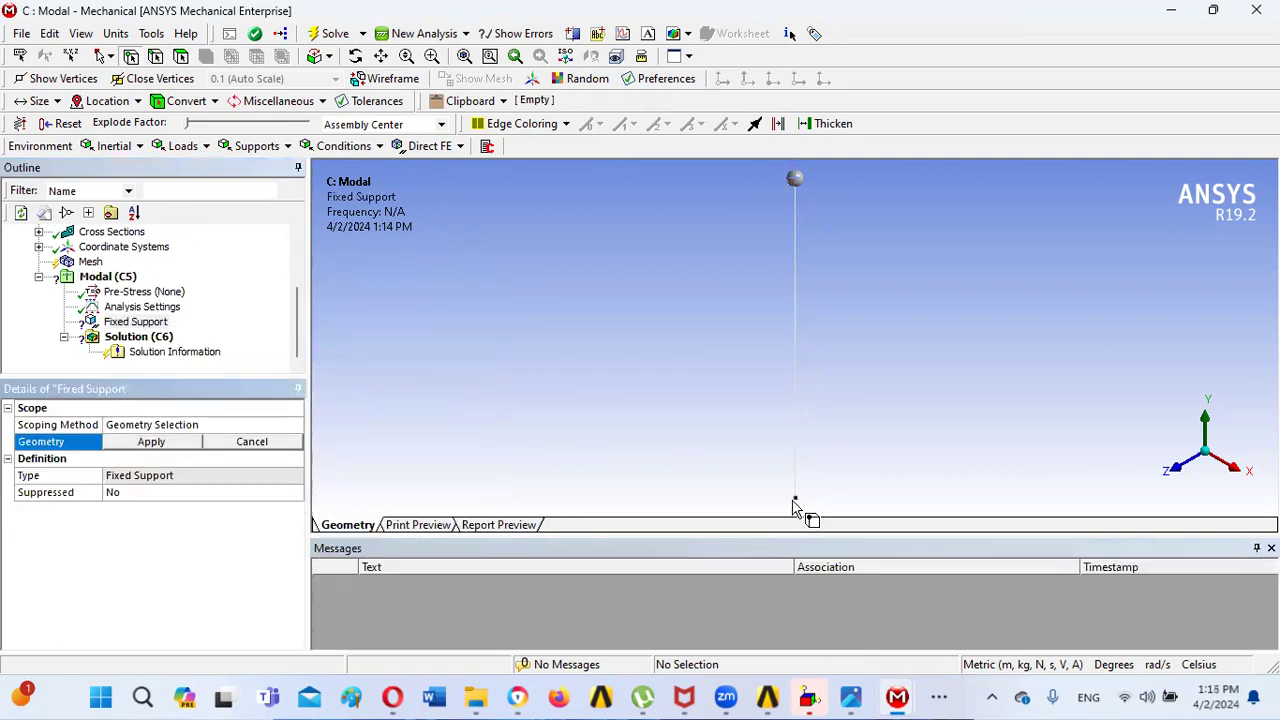
pyautogui.click(795, 497)
pyautogui.click(170, 443)
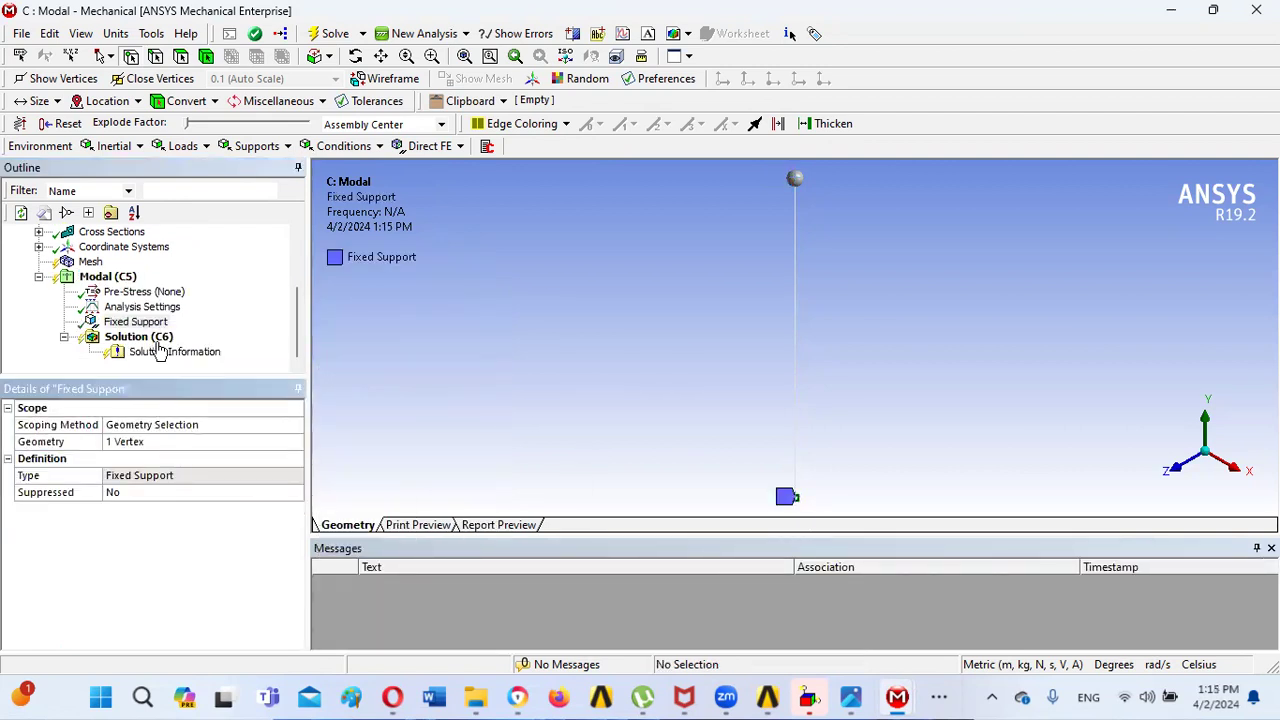
# - Insert a Displacement in Modal (C5) and scope it to the column's top vertex
pyautogui.rightClick(150, 325)
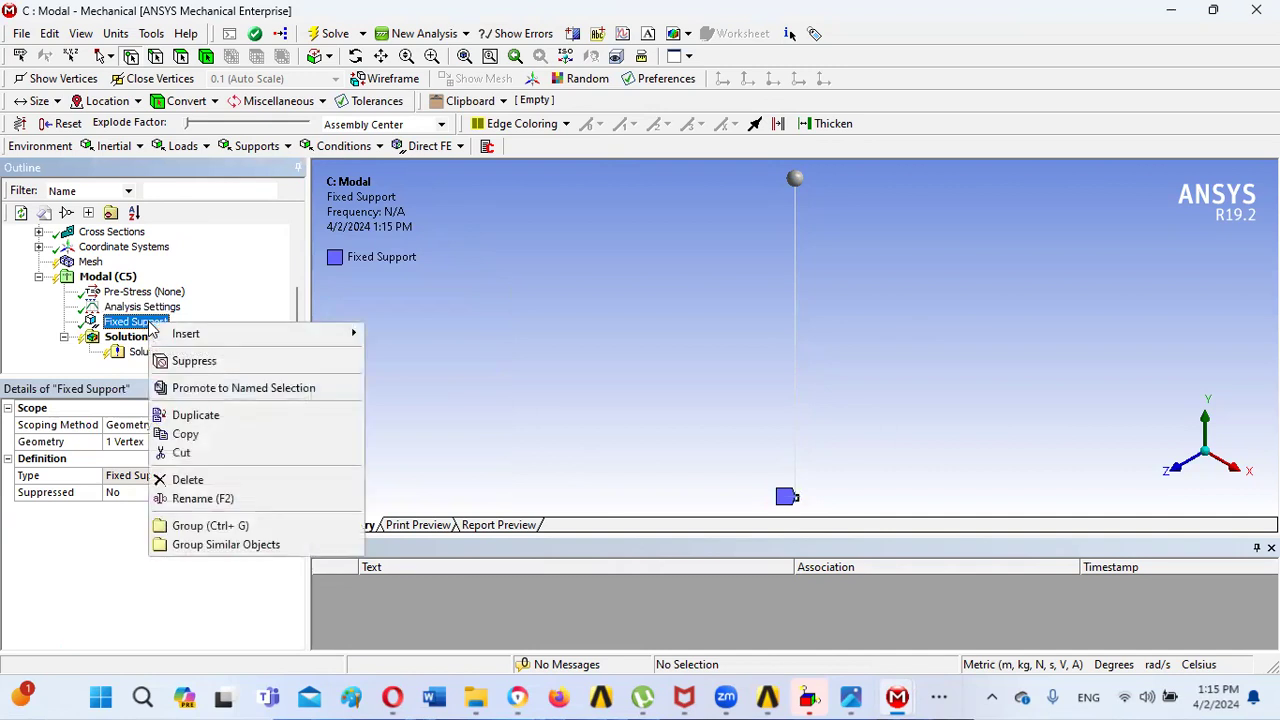
pyautogui.moveTo(241, 345)
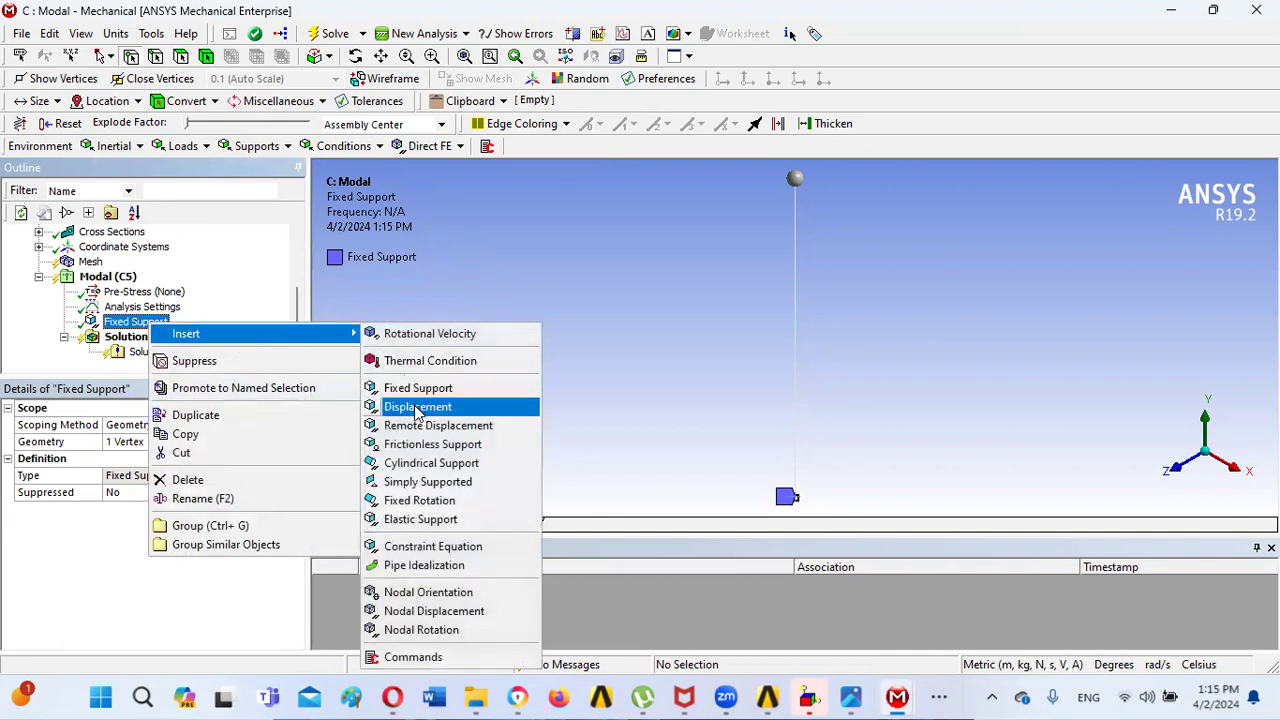
pyautogui.click(417, 406)
pyautogui.click(796, 178)
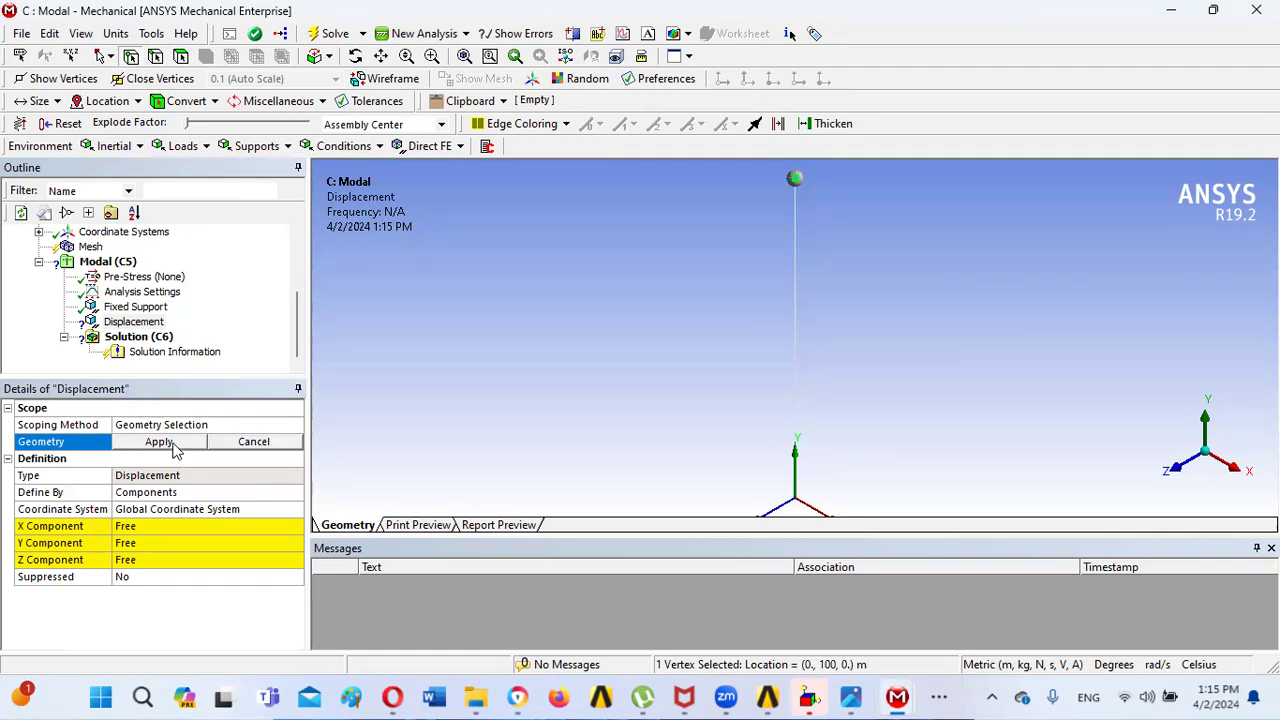
pyautogui.click(172, 446)
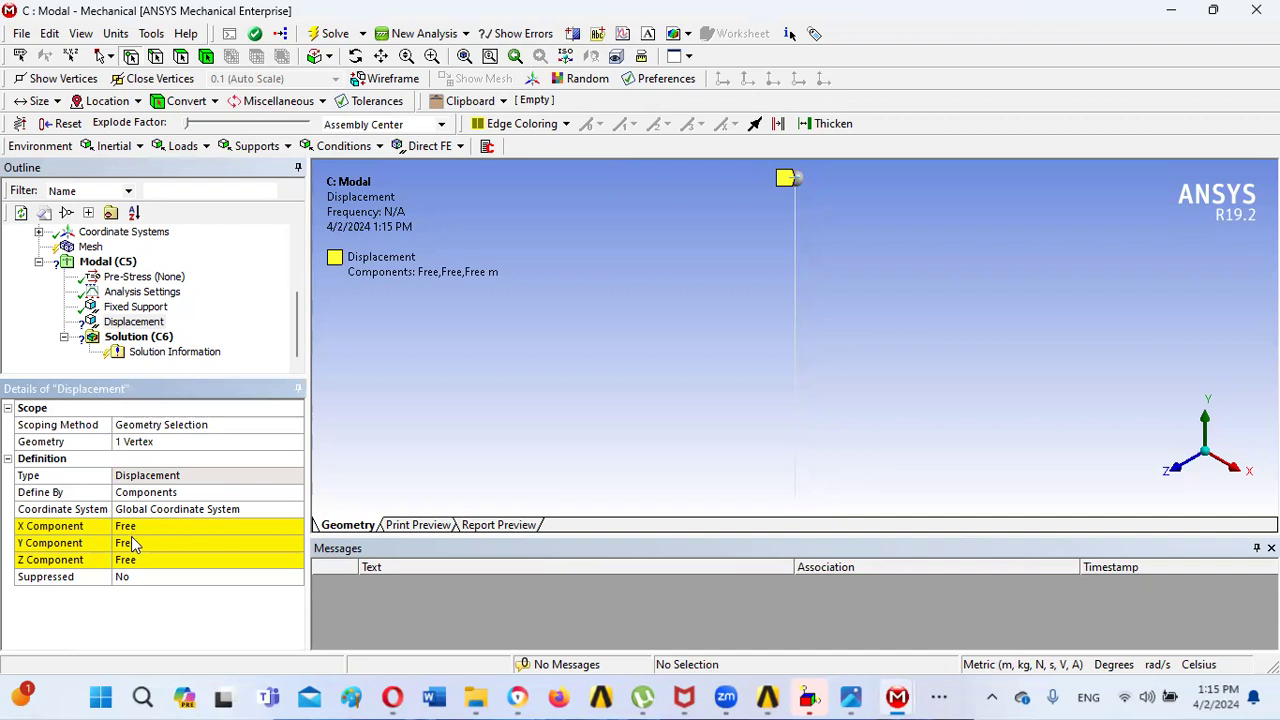
# - Set the Displacement's Y and Z components to 0 m, leaving X free
pyautogui.click(136, 543)
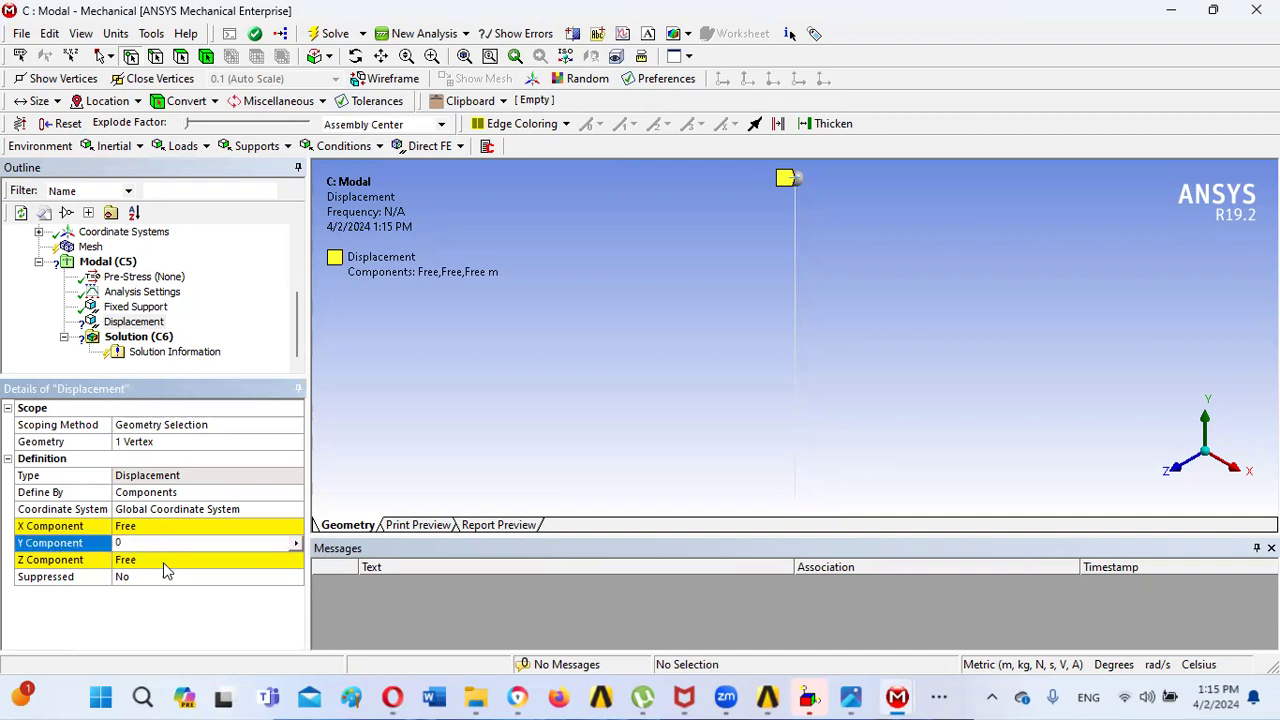
pyautogui.write('0')
pyautogui.click(157, 561)
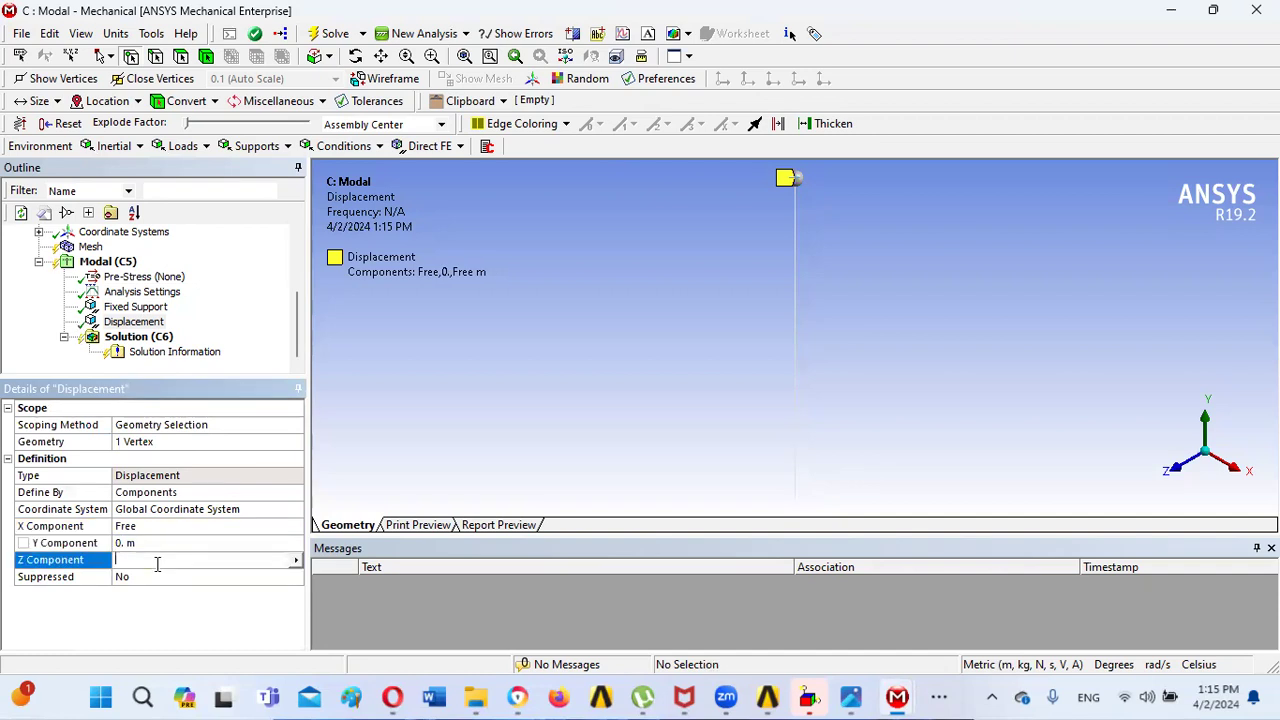
pyautogui.write('0')
pyautogui.press('Return')
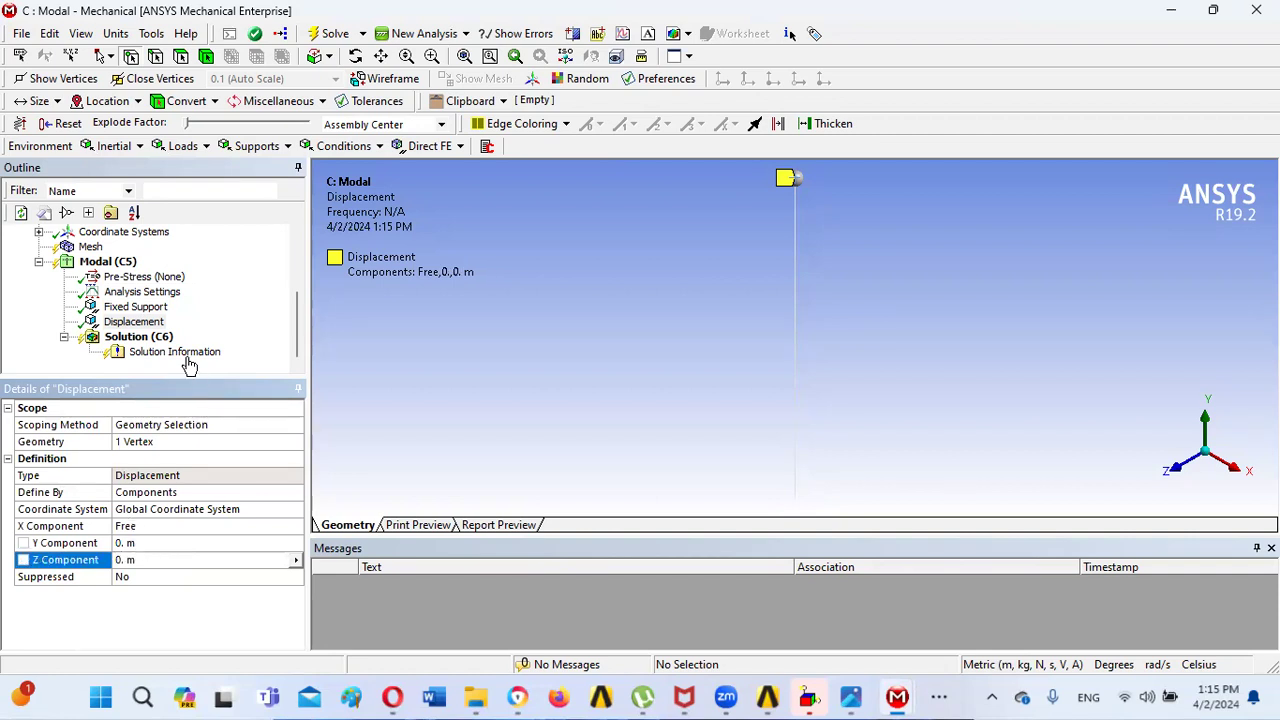
# - Set Max Modes to Find to 1 in the modal Analysis Settings
pyautogui.click(141, 292)
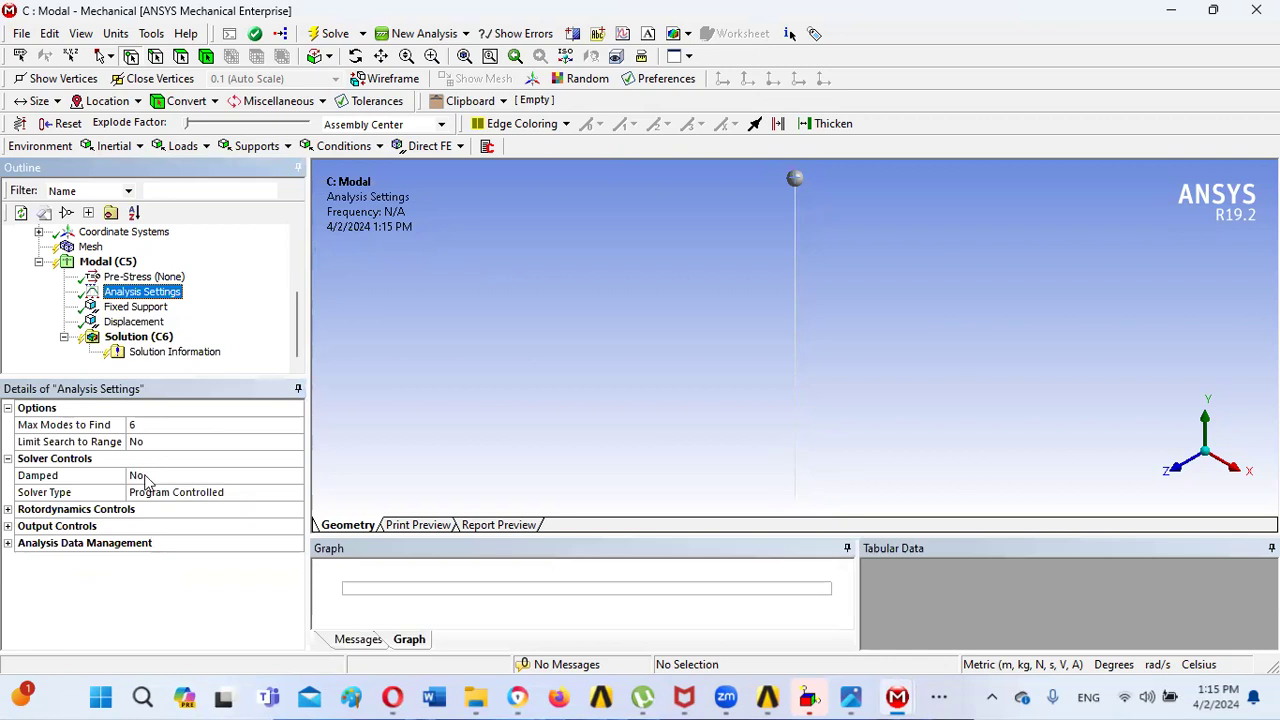
pyautogui.click(134, 424)
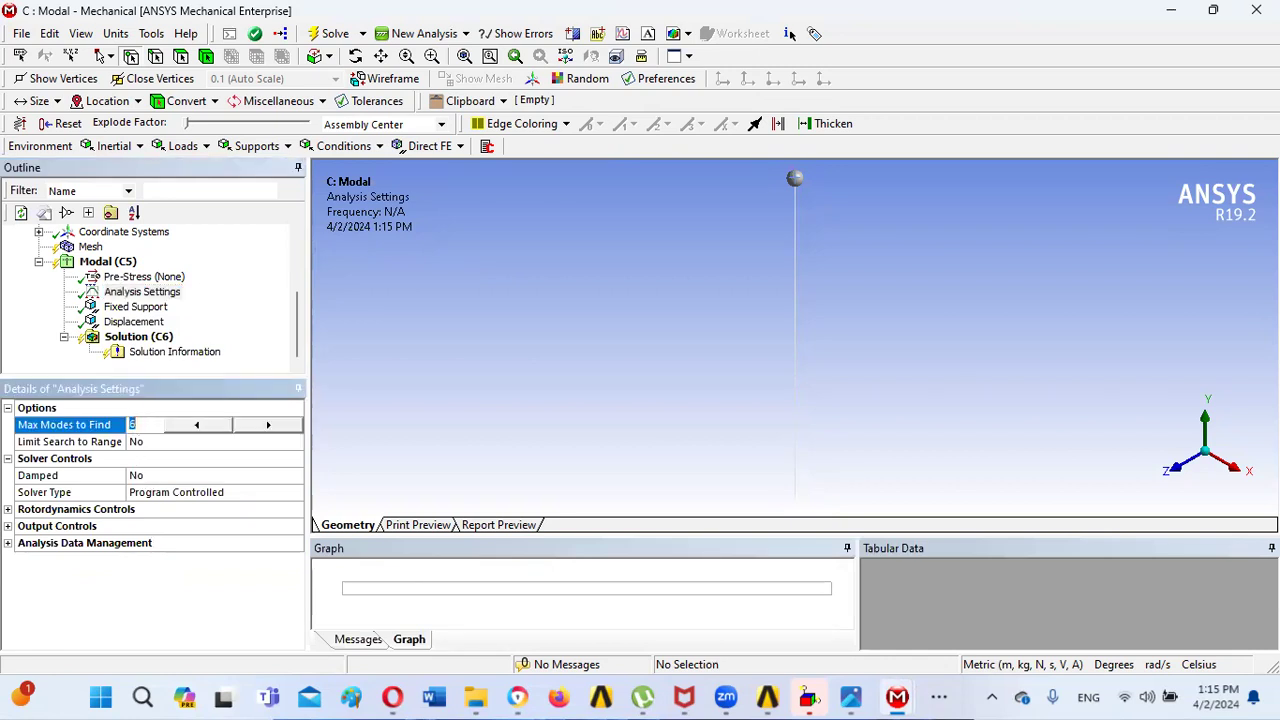
pyautogui.write('1')
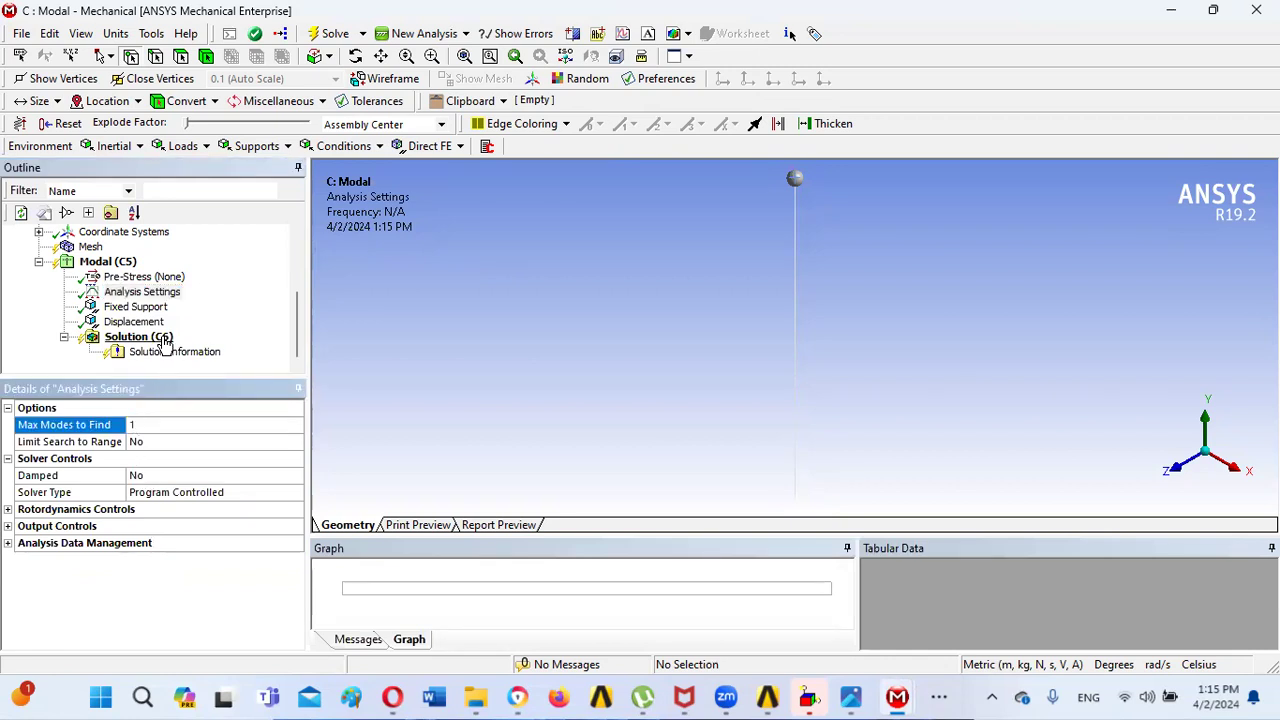
# - Insert a Total Deformation result for mode 1 under Solution (C6) and solve the modal analysis
pyautogui.click(165, 338)
pyautogui.rightClick(165, 338)
pyautogui.moveTo(200, 347)
pyautogui.moveTo(432, 347)
pyautogui.click(560, 347)
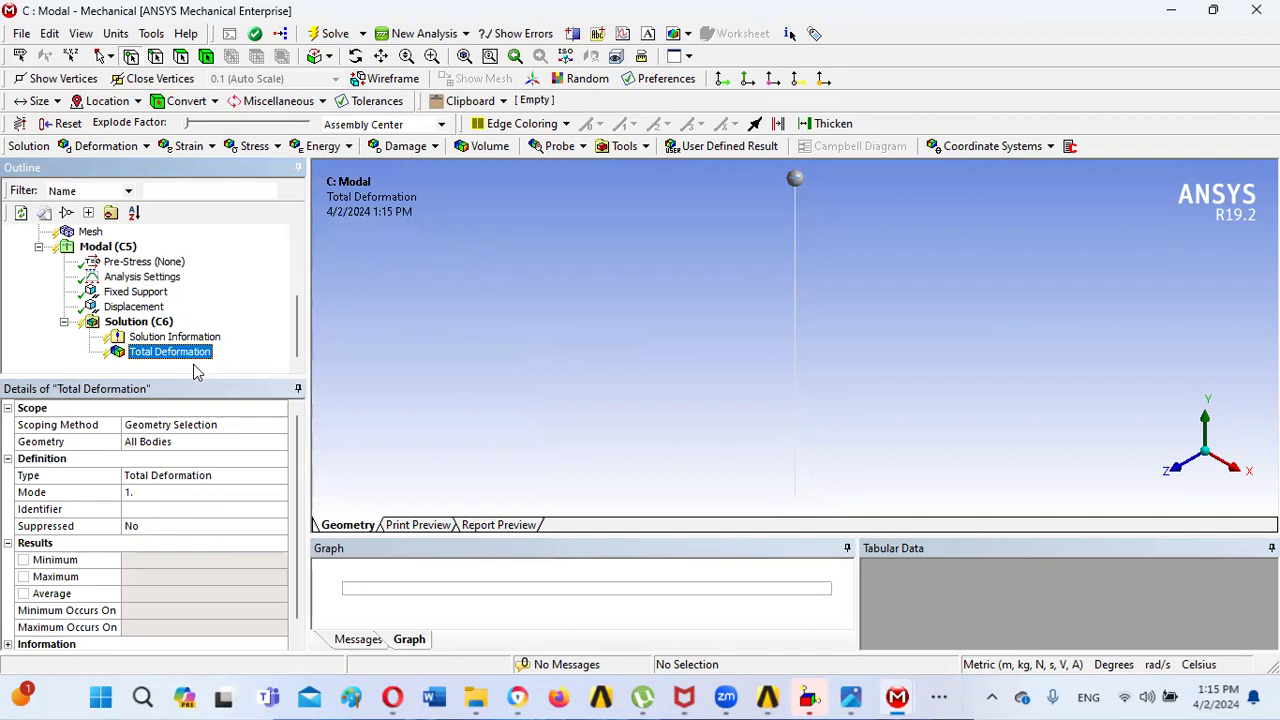
pyautogui.rightClick(172, 353)
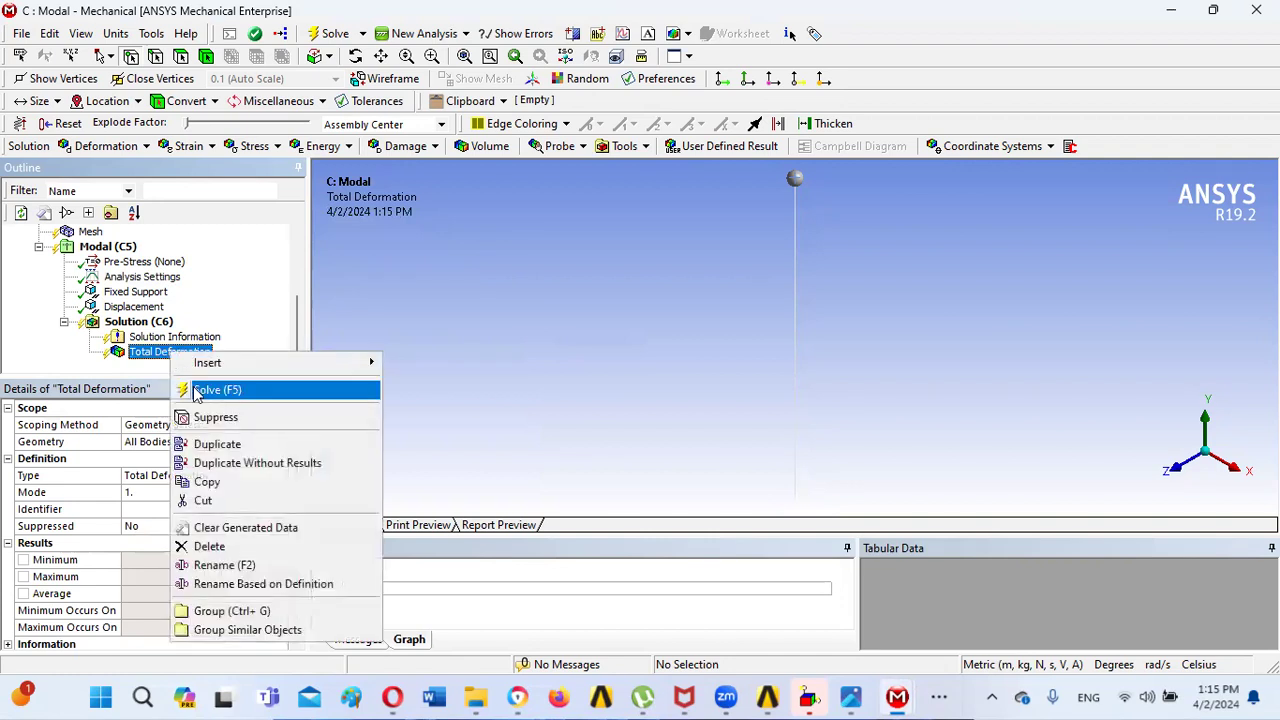
pyautogui.click(205, 392)
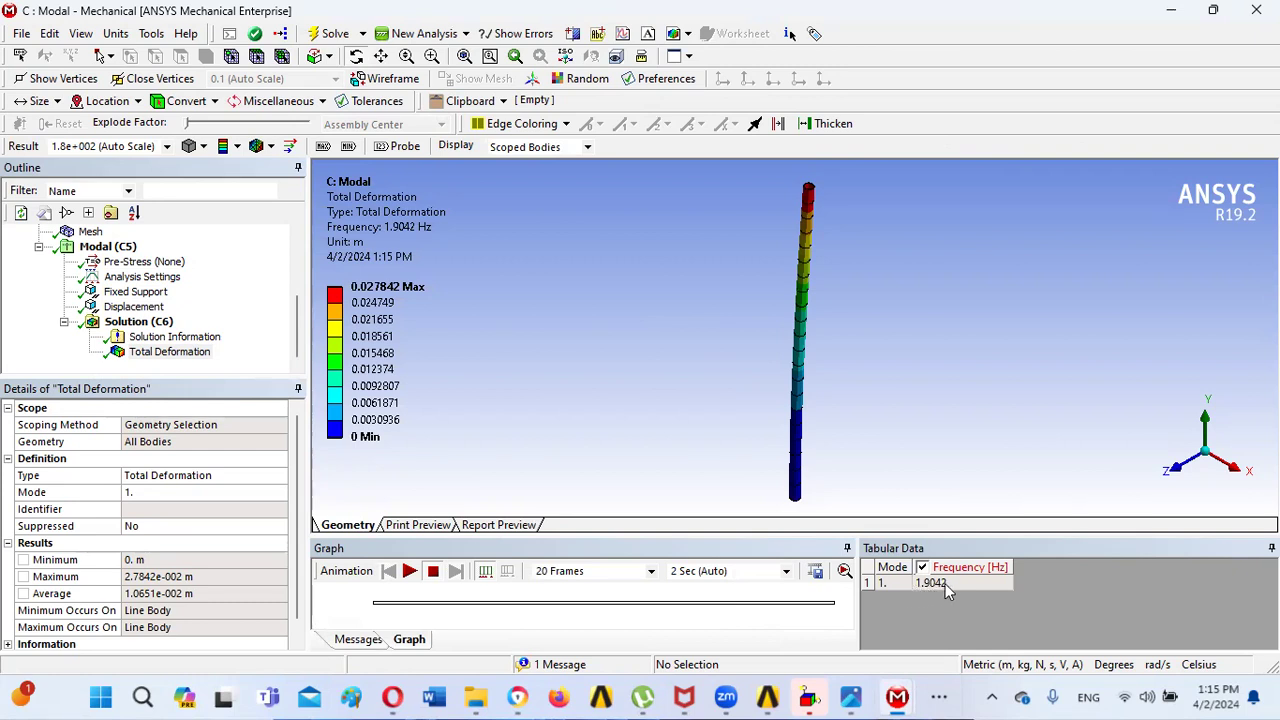
pyautogui.click(297, 318)
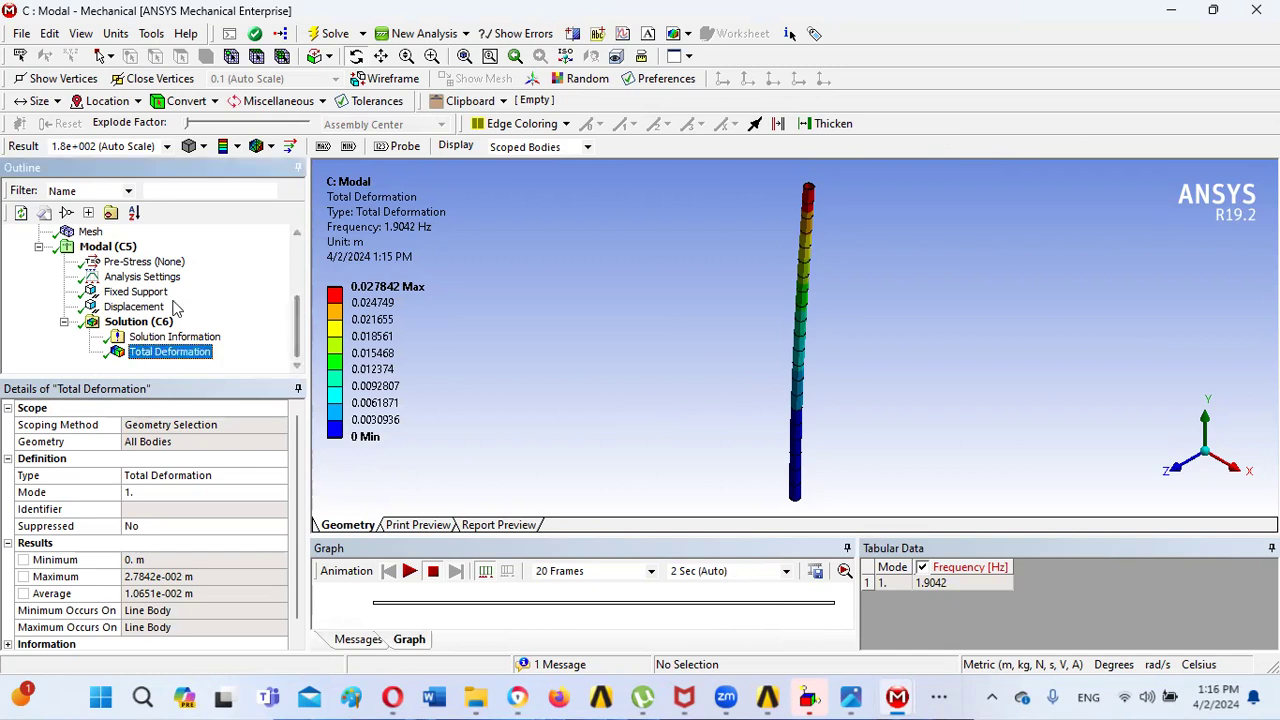